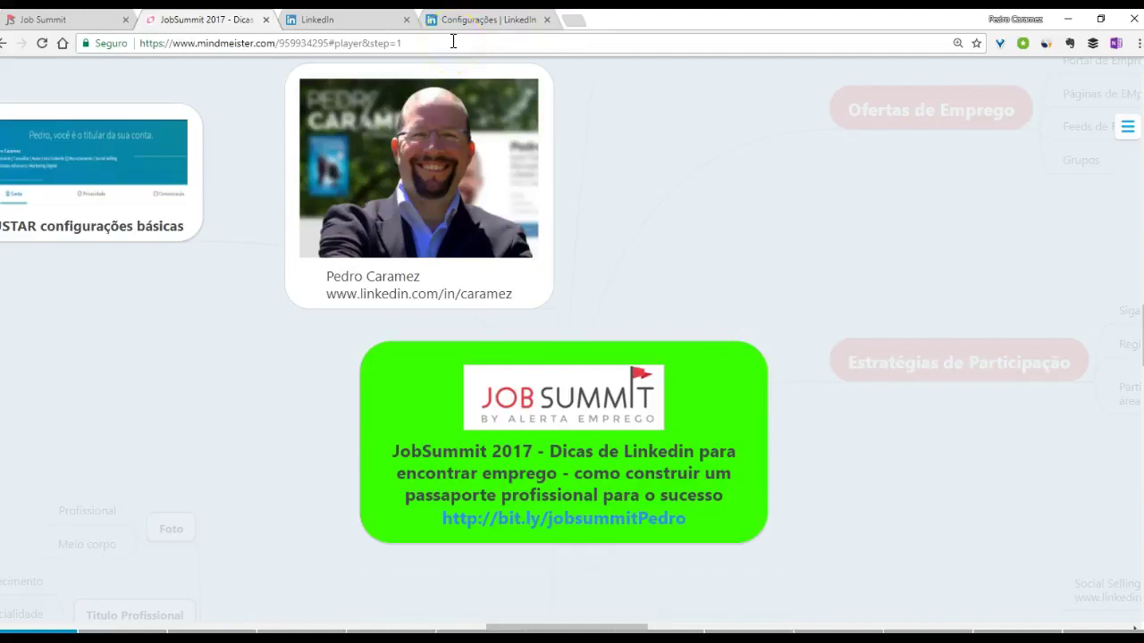
# - Advance the JobSummit 2017 MindMeister presentation to the account-settings step, then return to the LinkedIn feed
pyautogui.click(349, 20)
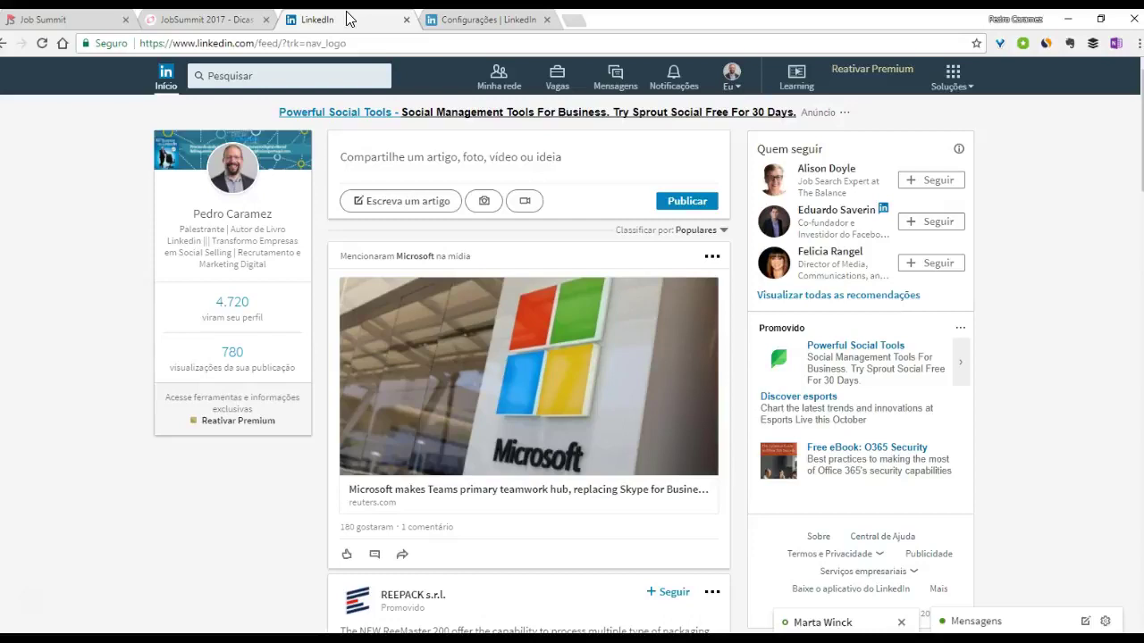
pyautogui.click(199, 19)
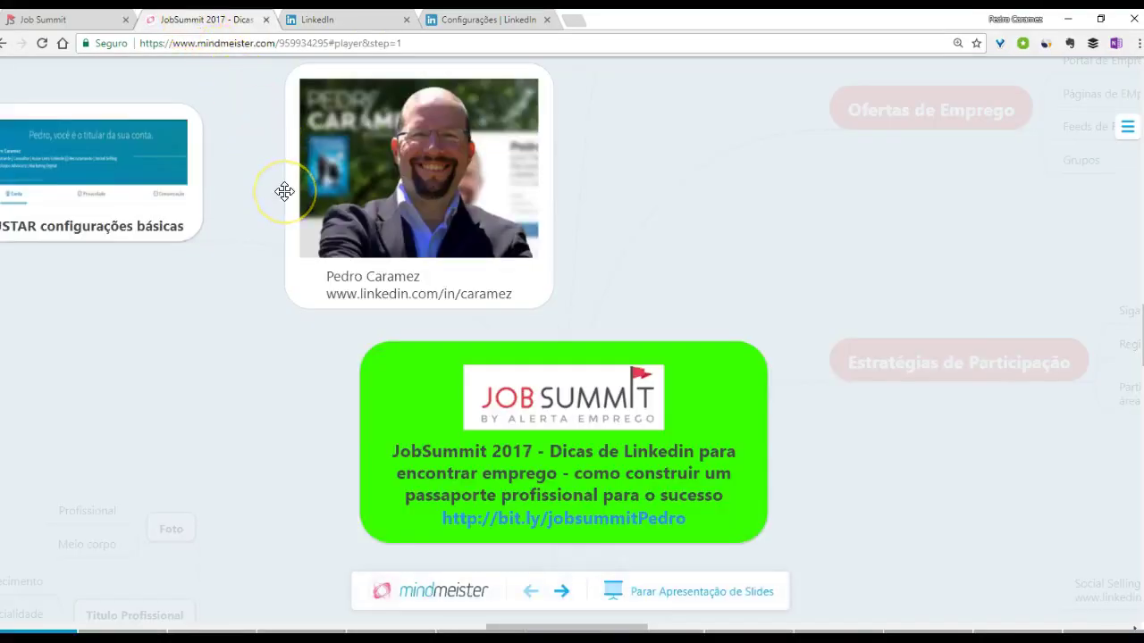
pyautogui.click(561, 590)
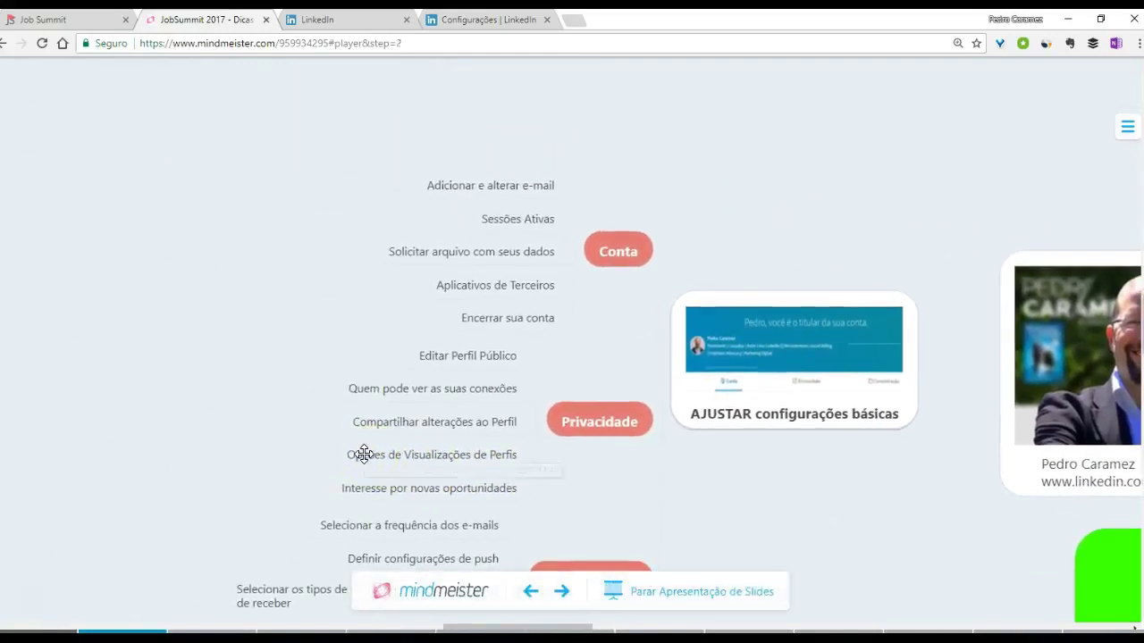
pyautogui.click(365, 20)
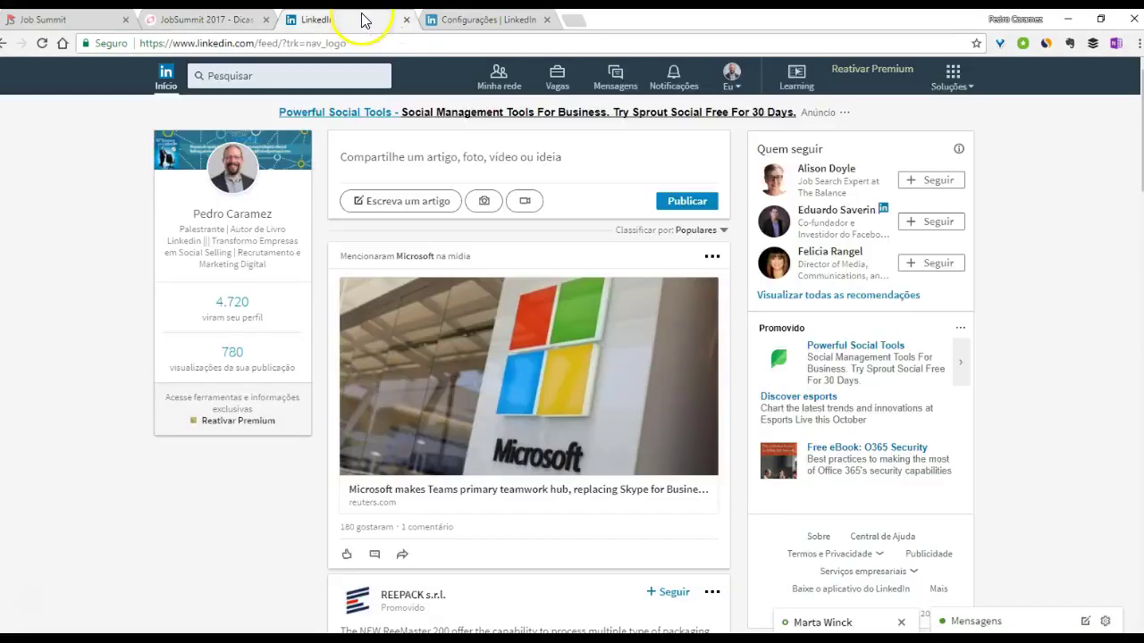
# - From the Eu menu, open Configurações and expand the E-mail row listing the account's 9 addresses
pyautogui.click(734, 77)
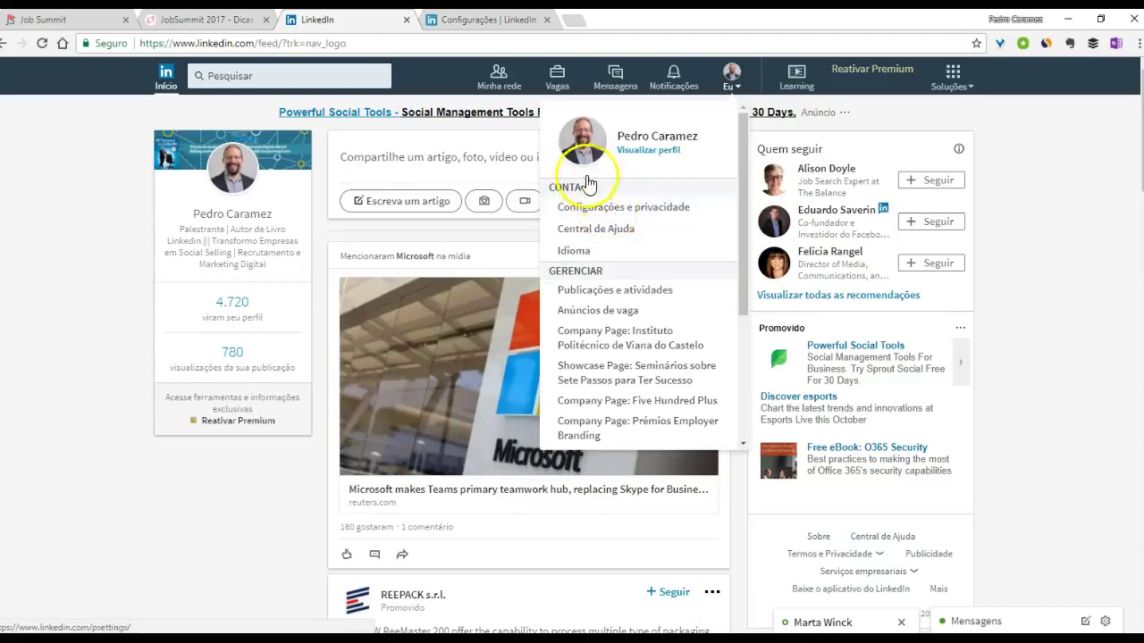
pyautogui.click(469, 20)
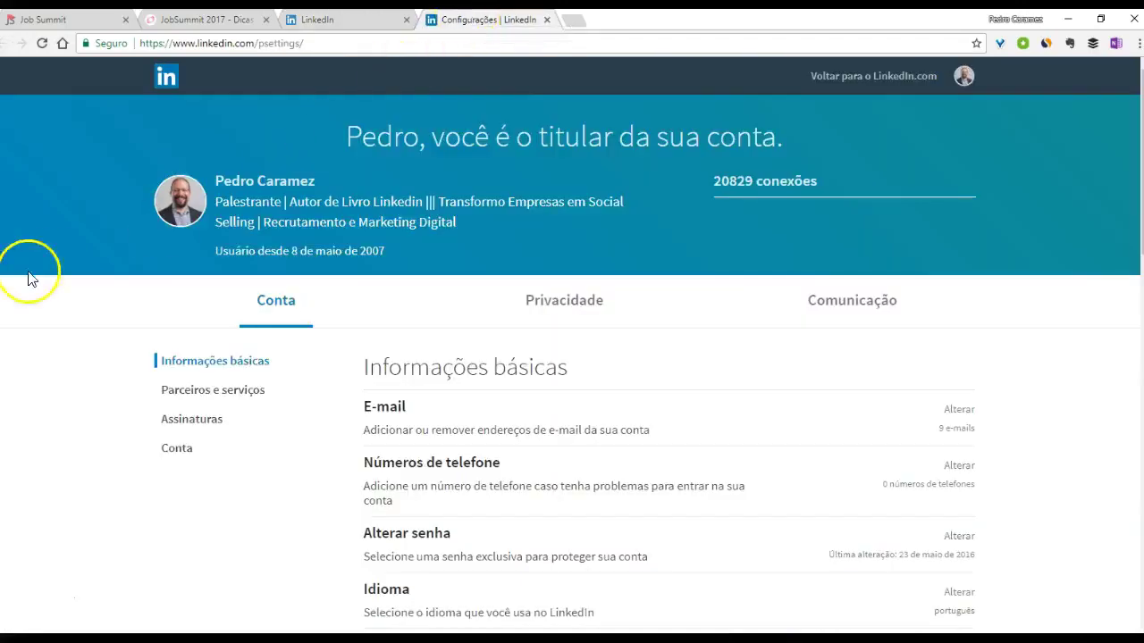
pyautogui.scroll(-2, 241, 393)
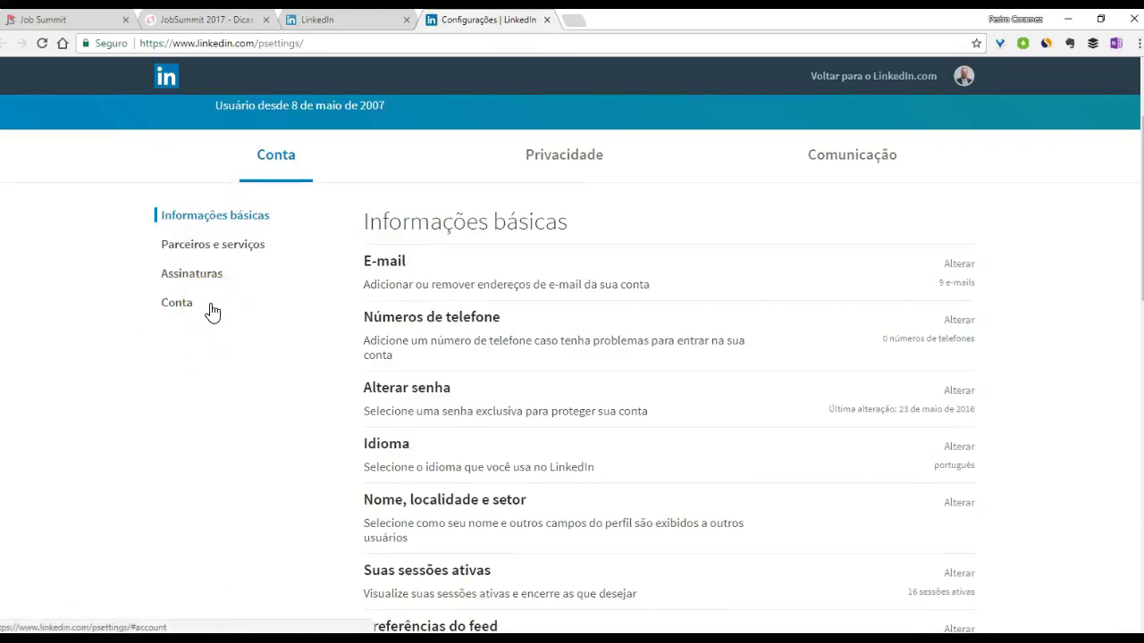
pyautogui.click(397, 280)
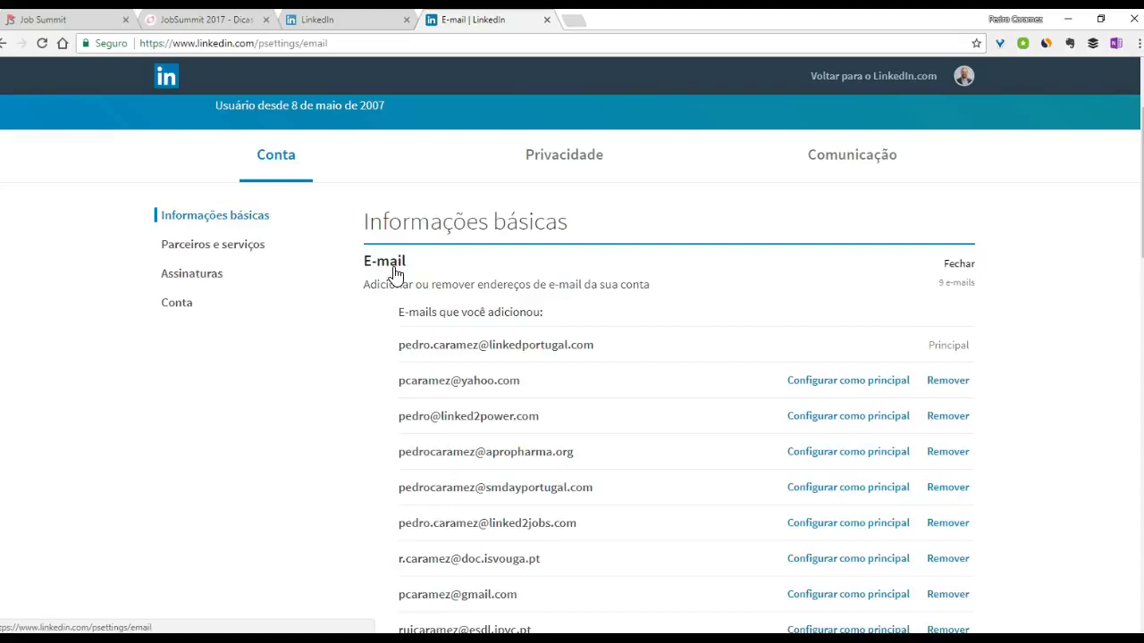
# - Collapse the e-mail list and expand the switched-off 'Salvando as respostas das candidaturas à vaga' setting
pyautogui.click(394, 274)
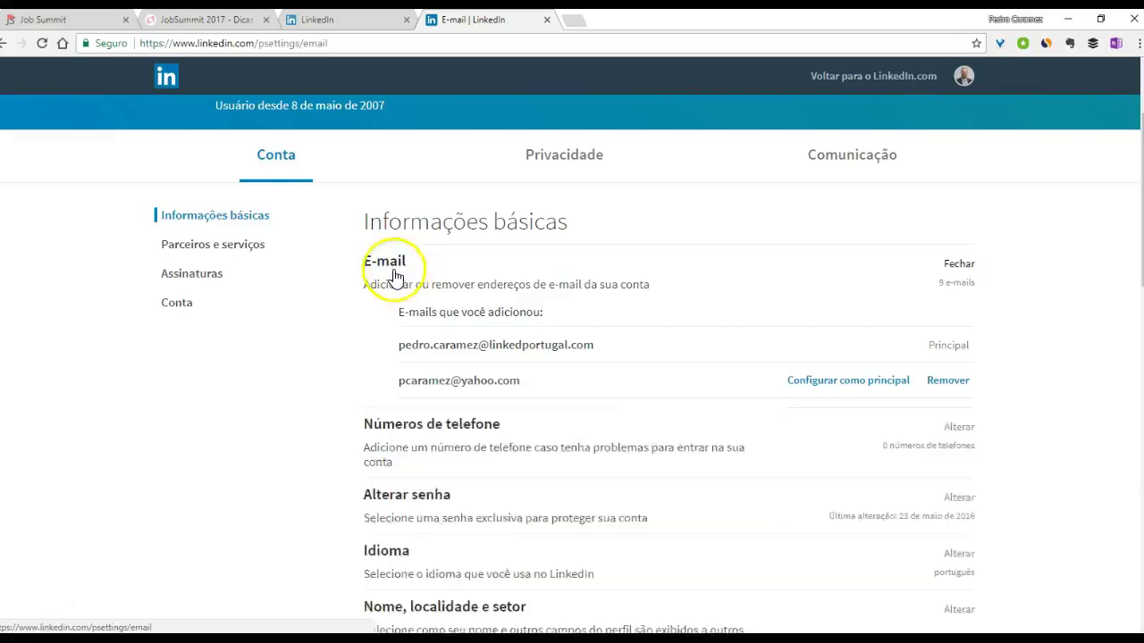
pyautogui.scroll(-4, 299, 335)
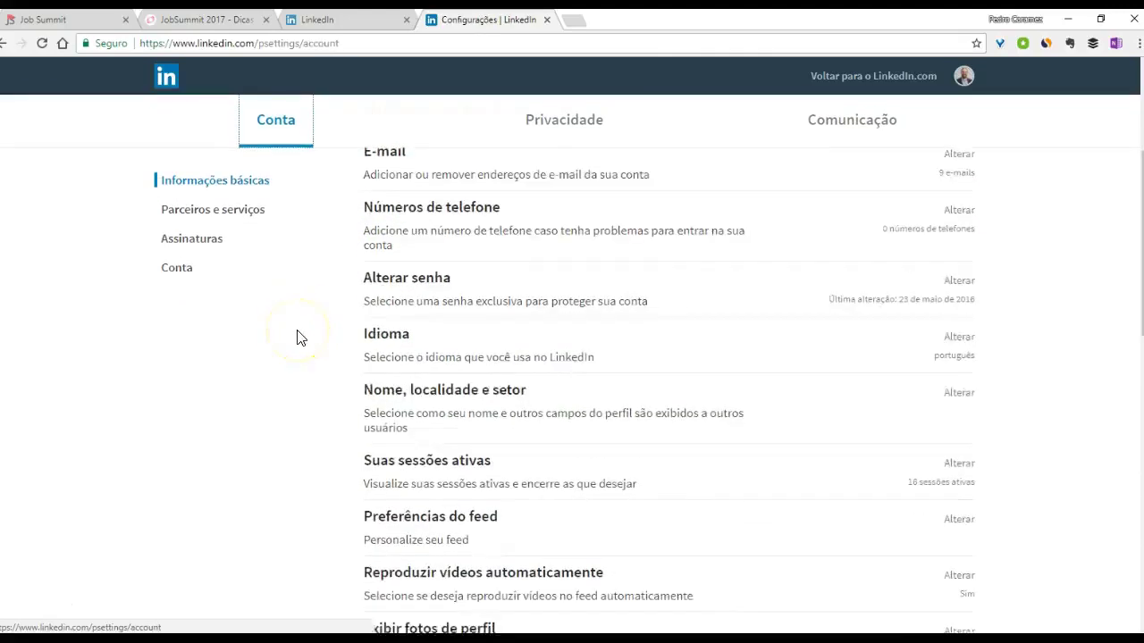
pyautogui.scroll(-1, 299, 338)
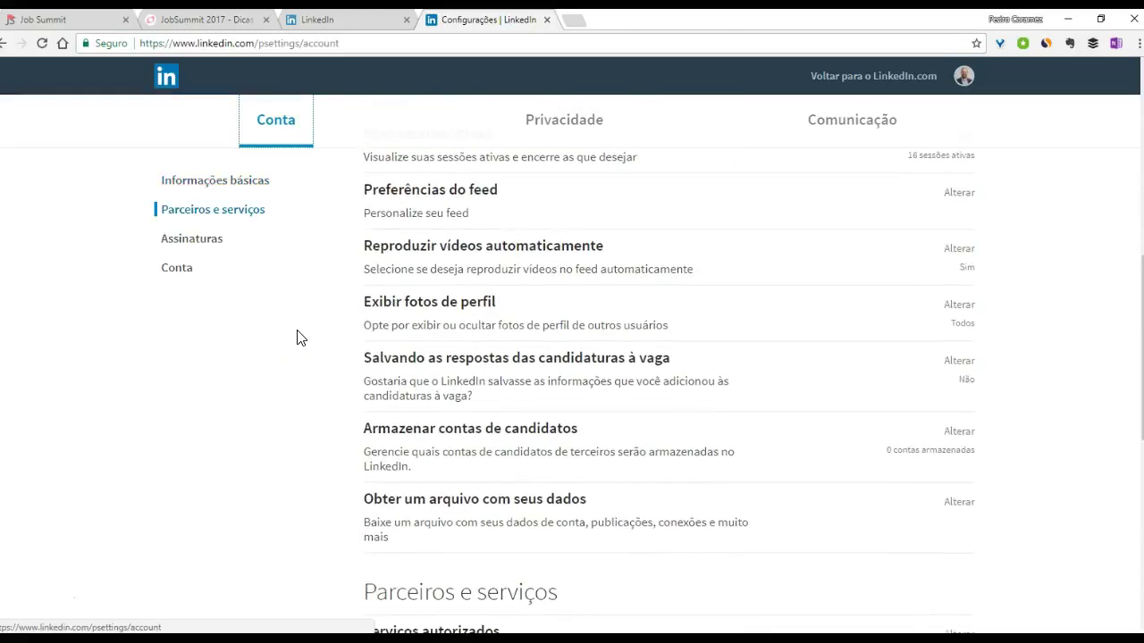
pyautogui.scroll(-1, 299, 338)
pyautogui.click(393, 295)
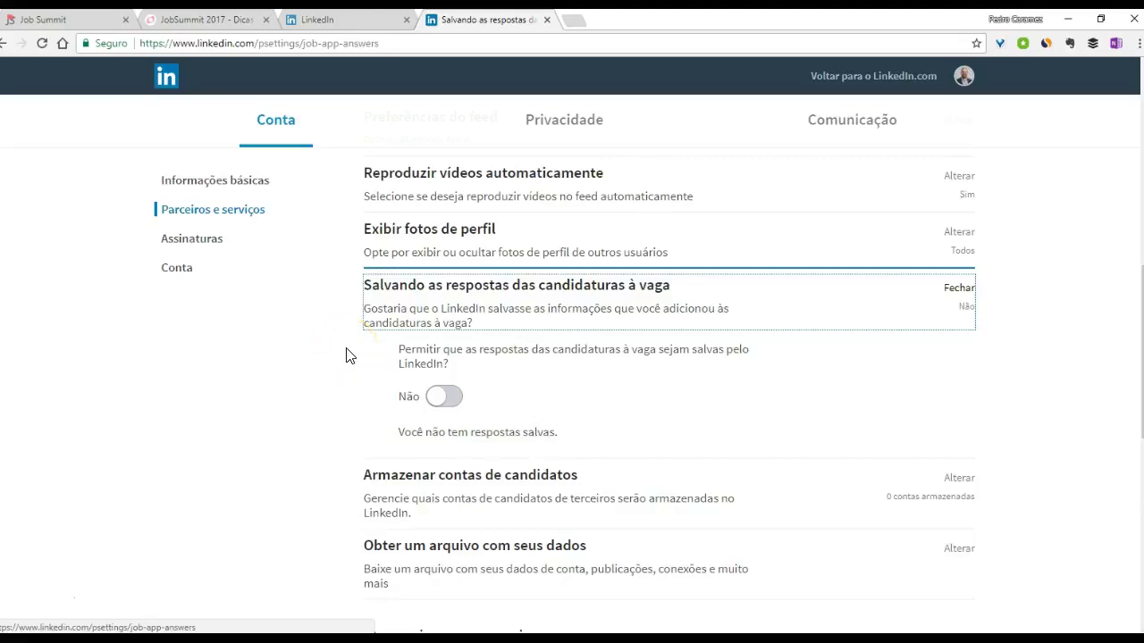
pyautogui.scroll(-2, 348, 355)
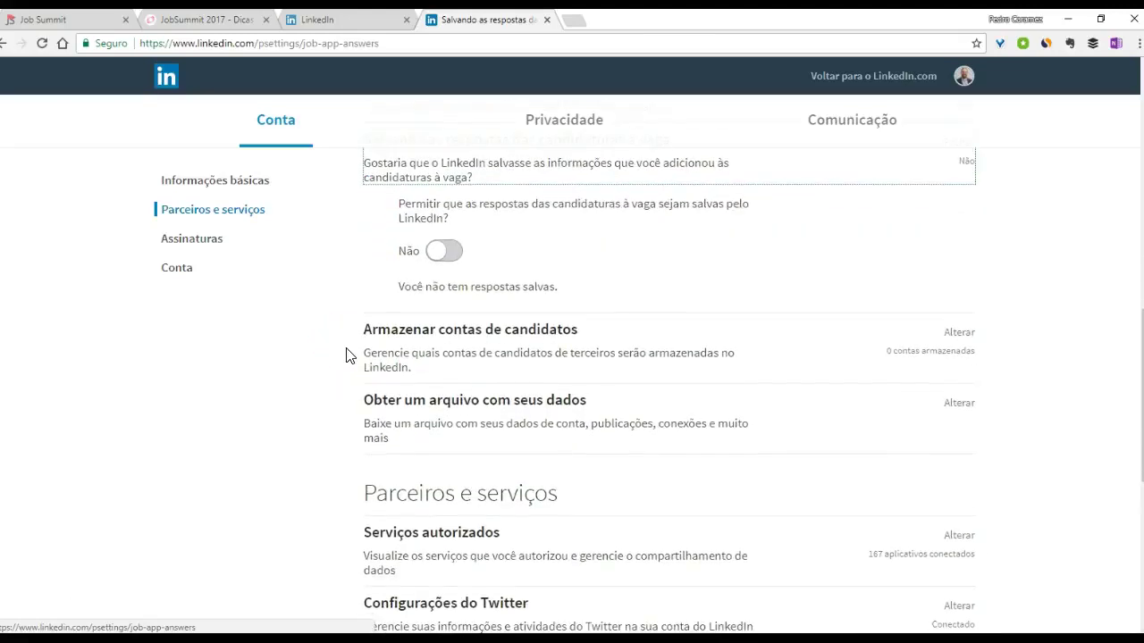
pyautogui.scroll(-1, 349, 355)
# - Review the 'Obter um arquivo com seus dados' archive options, then go to the Privacidade tab
pyautogui.click(404, 330)
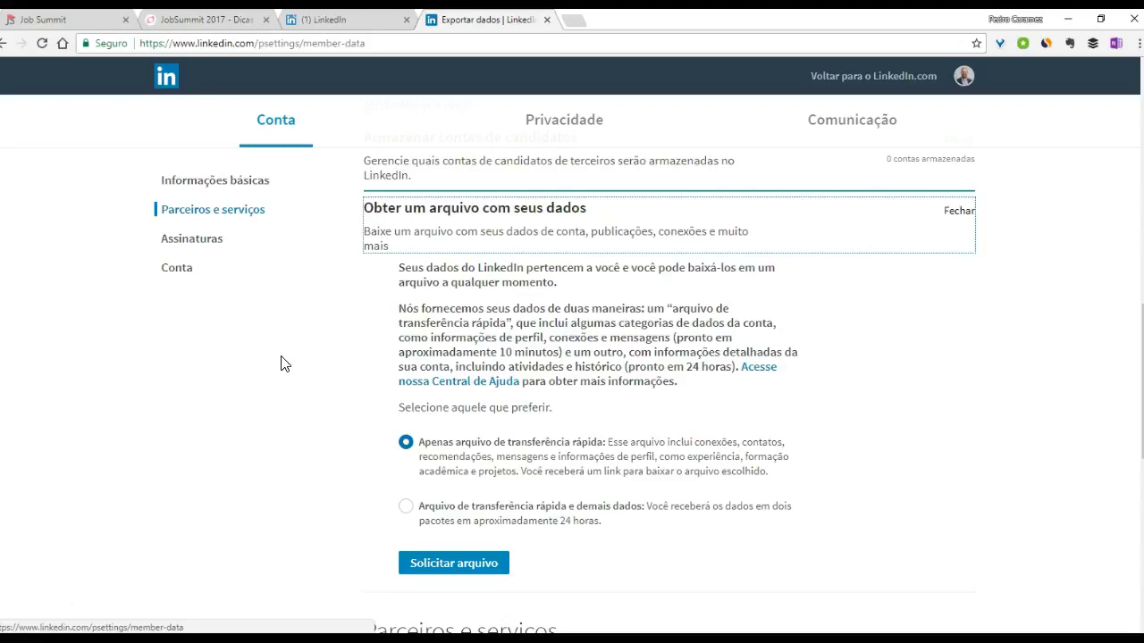
pyautogui.click(282, 247)
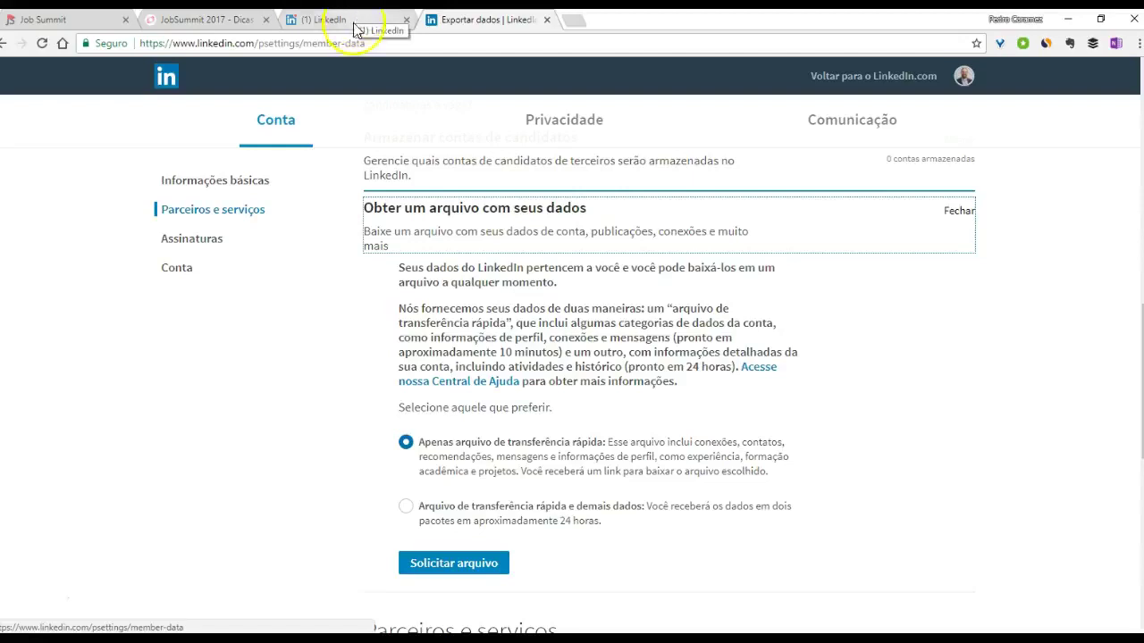
pyautogui.click(551, 131)
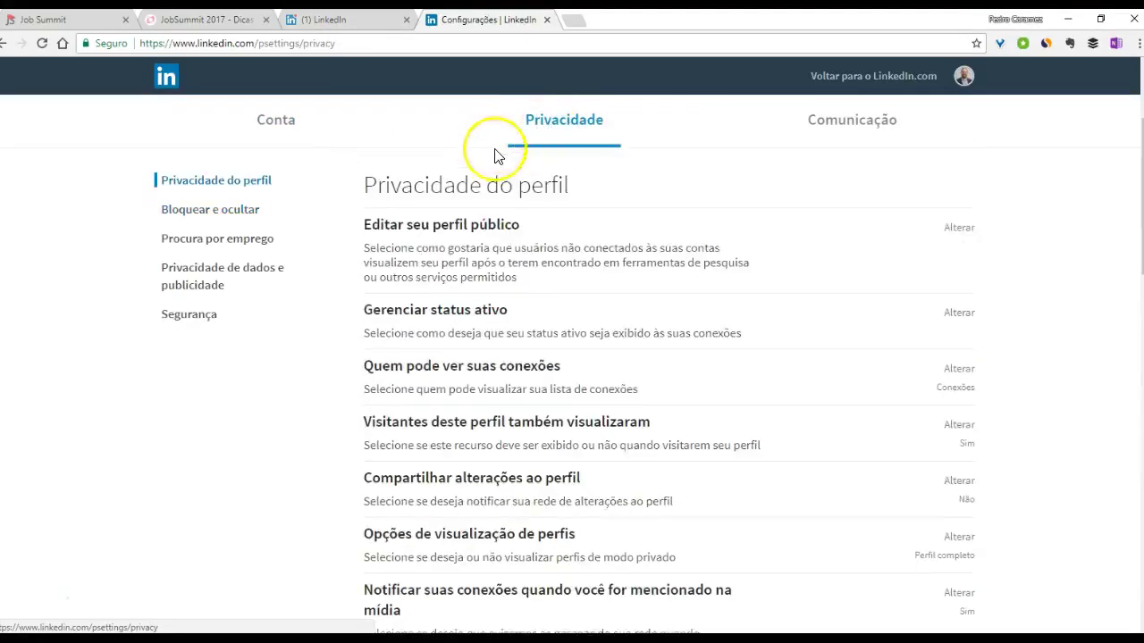
pyautogui.click(389, 238)
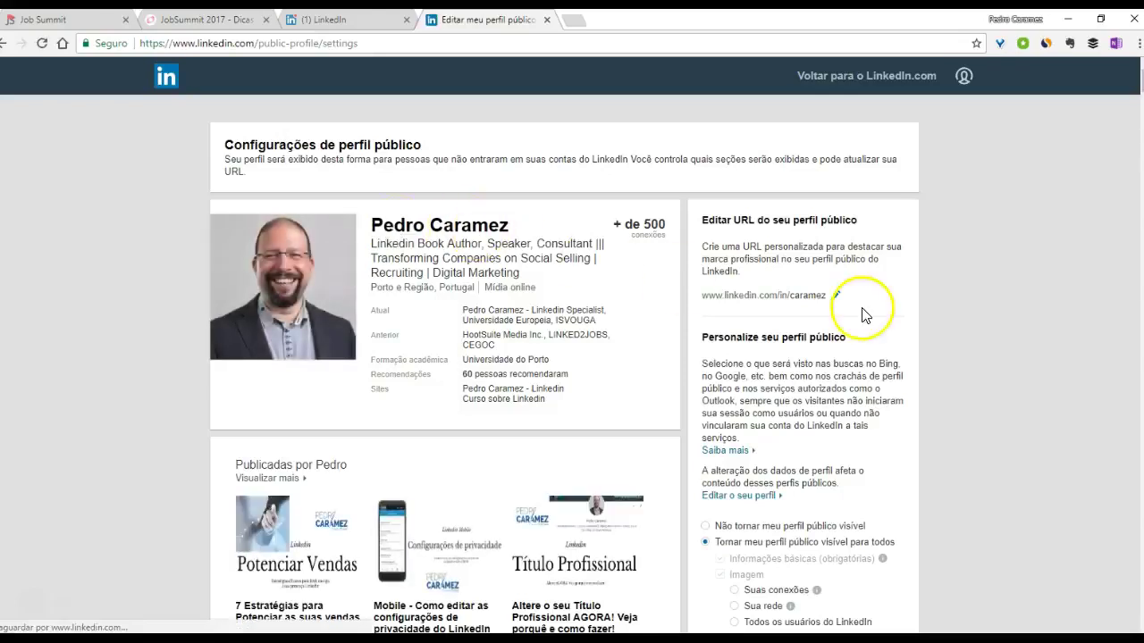
pyautogui.click(837, 296)
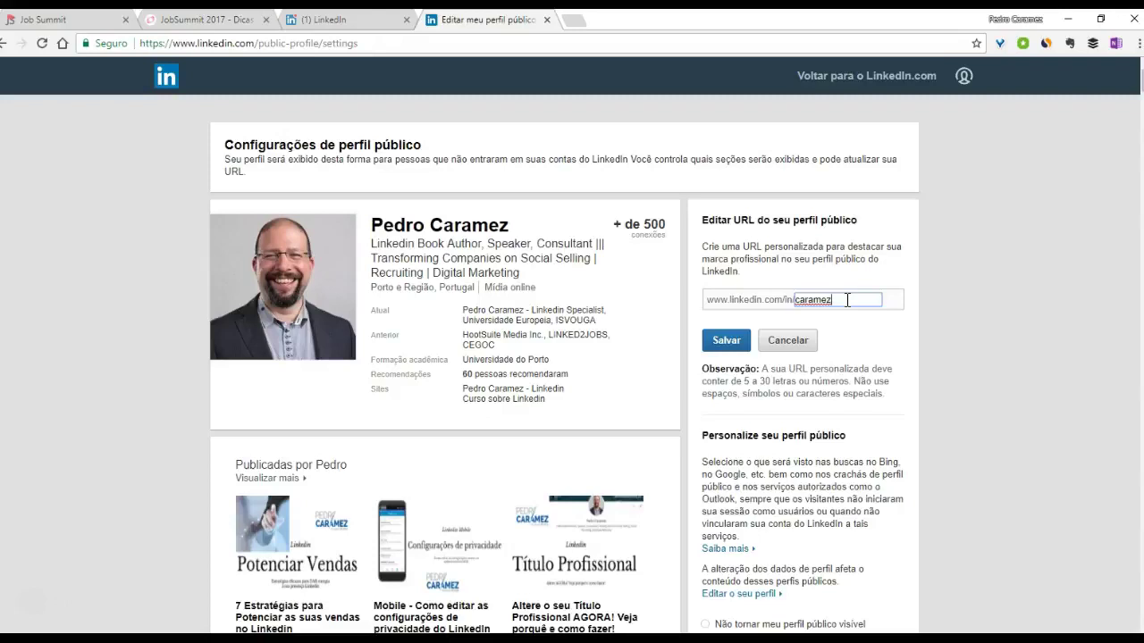
pyautogui.click(789, 340)
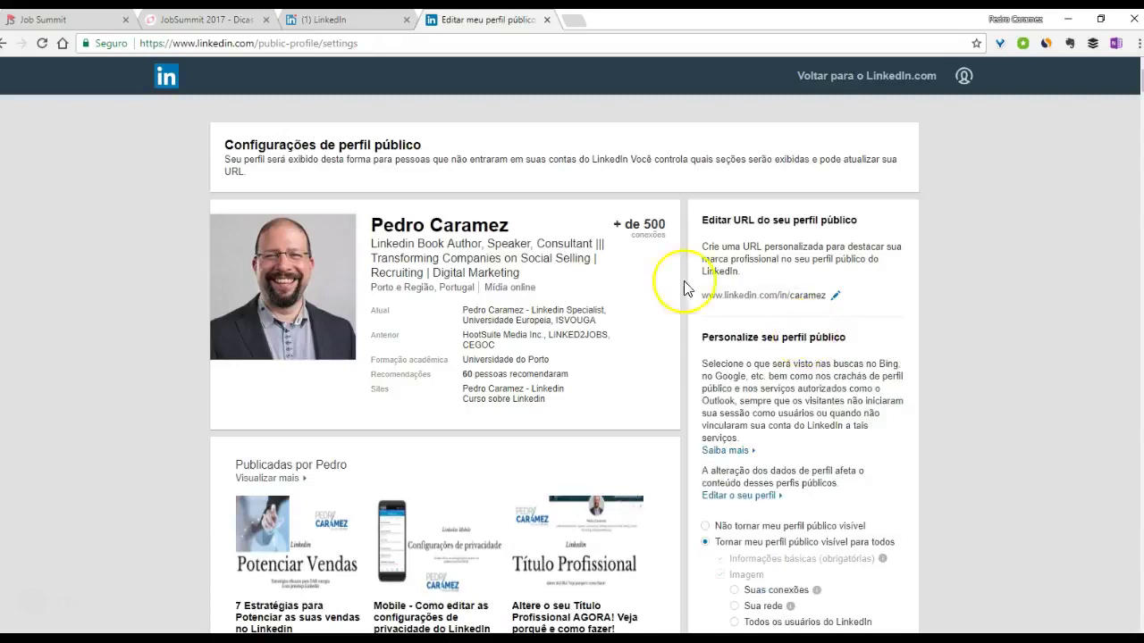
pyautogui.click(5, 46)
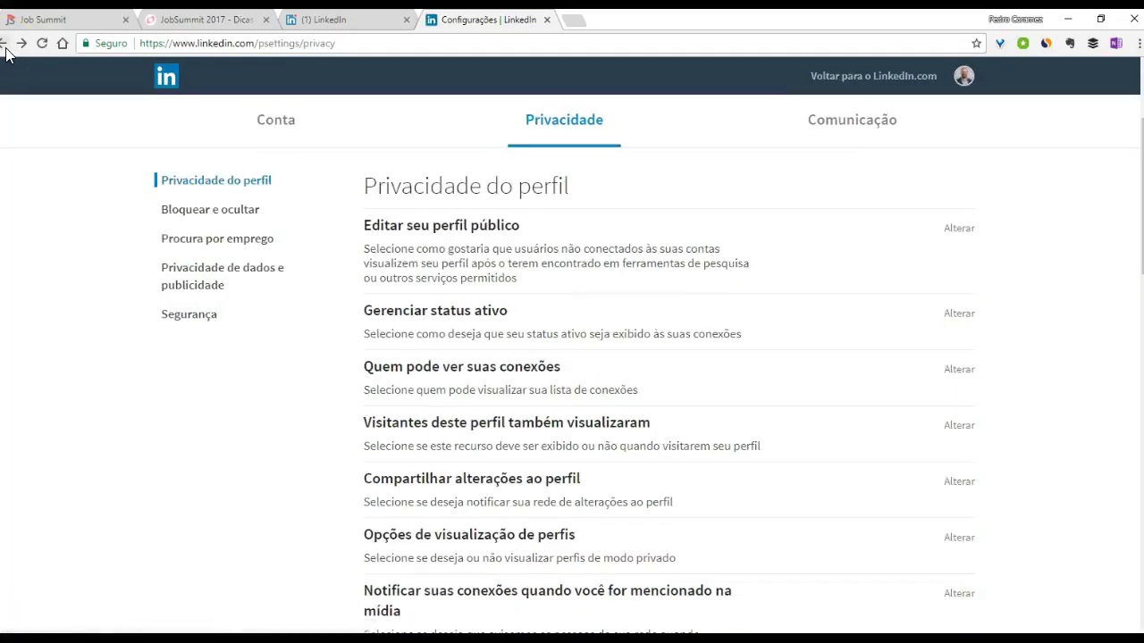
# - Expand 'Gerenciar status ativo' and look at the Mensagens conversation list on the feed
pyautogui.click(461, 324)
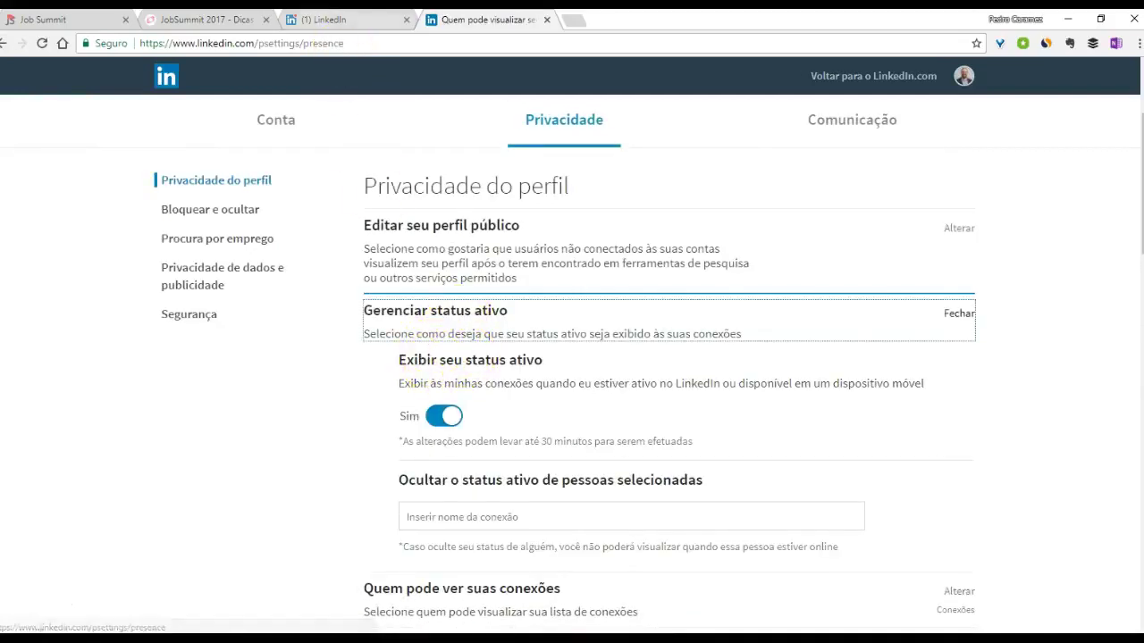
pyautogui.click(322, 19)
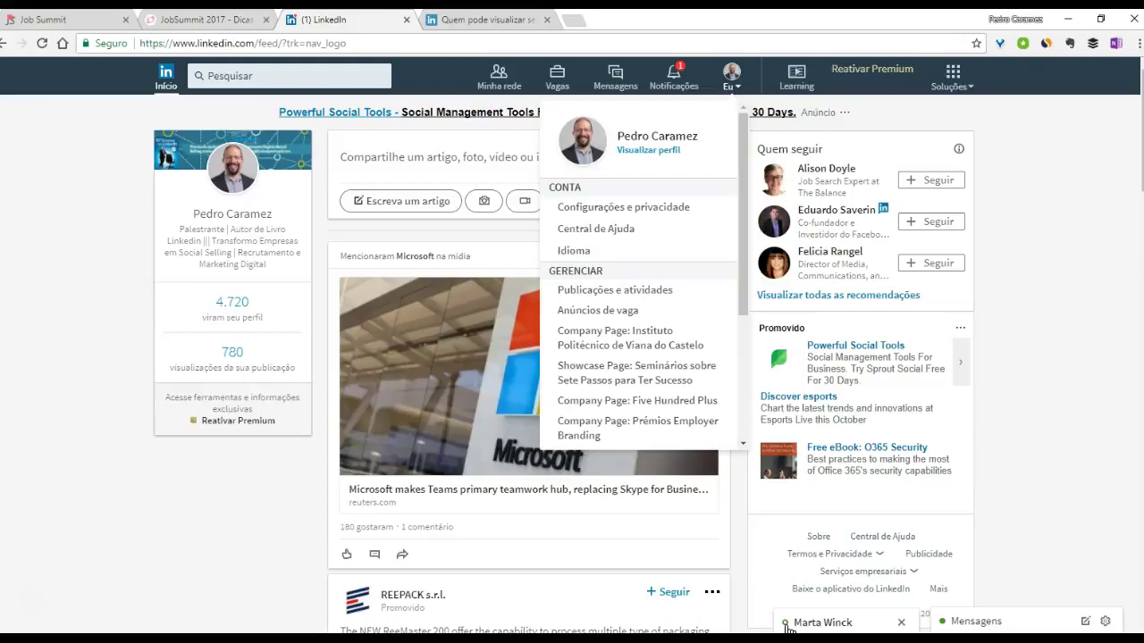
pyautogui.click(983, 623)
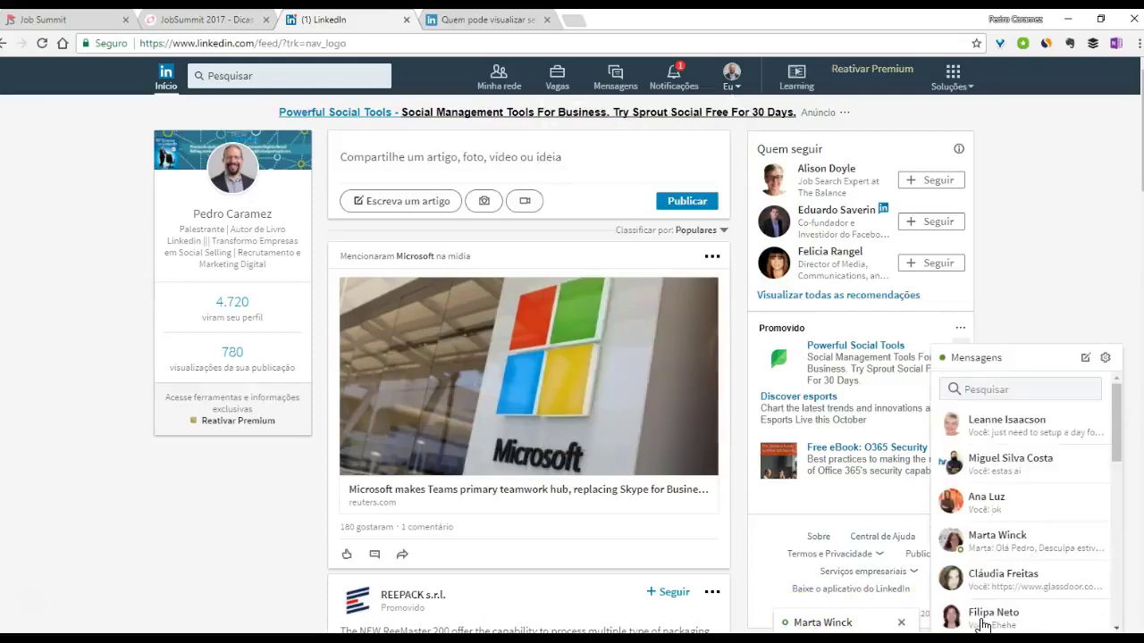
pyautogui.click(1016, 362)
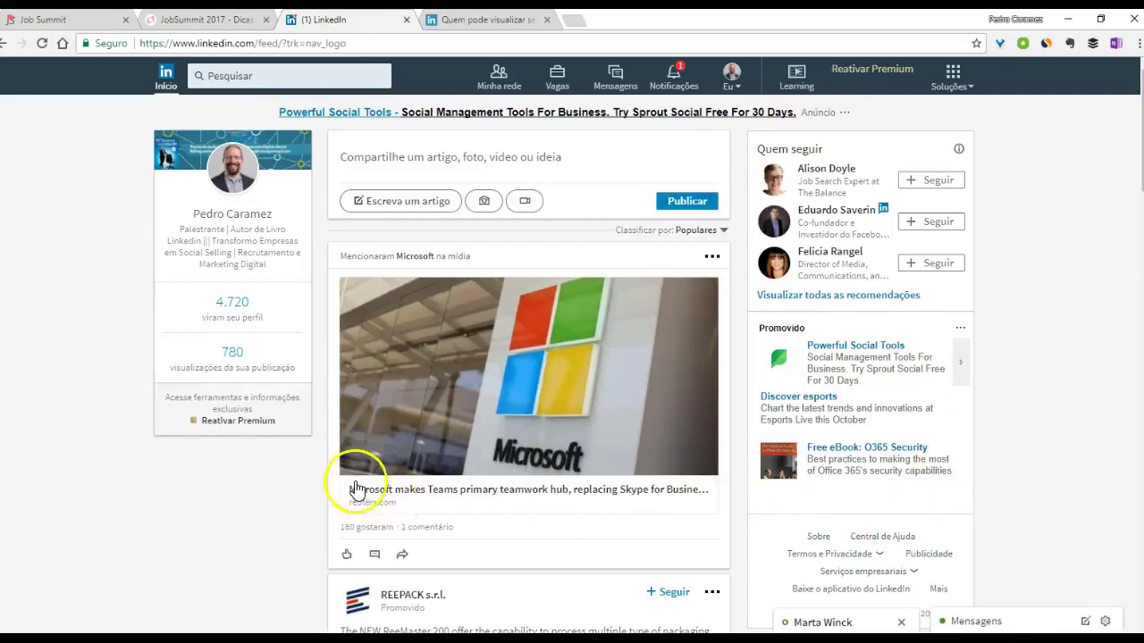
# - Collapse active status, confirm 'Visitantes deste perfil também visualizaram' is on, and return to the feed
pyautogui.hotkey('ctrl', 'Tab')
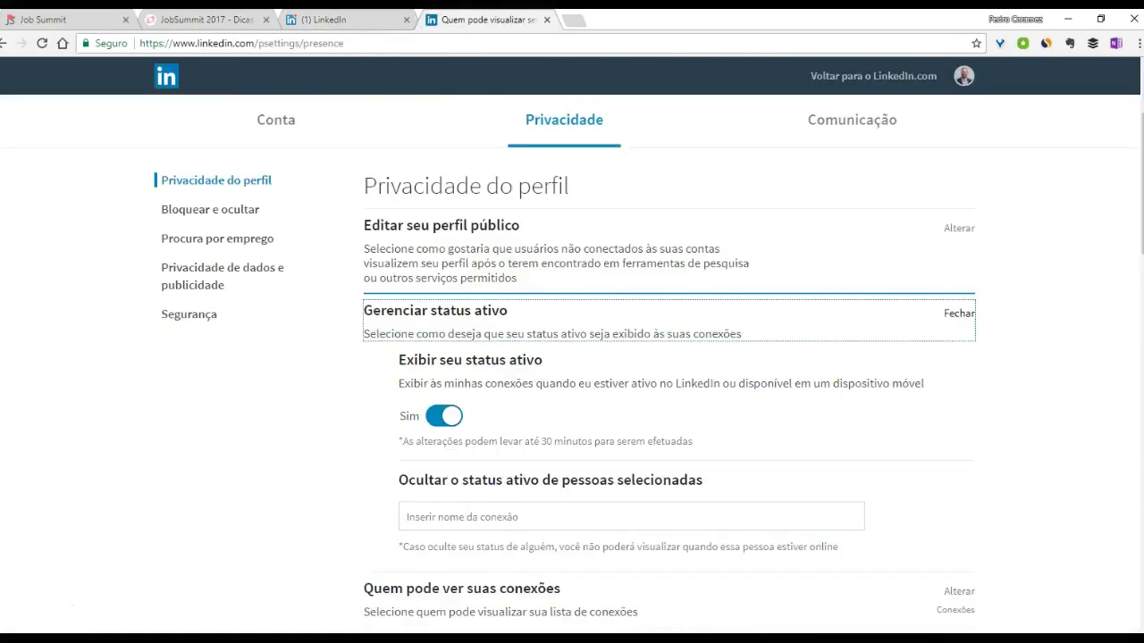
pyautogui.click(471, 326)
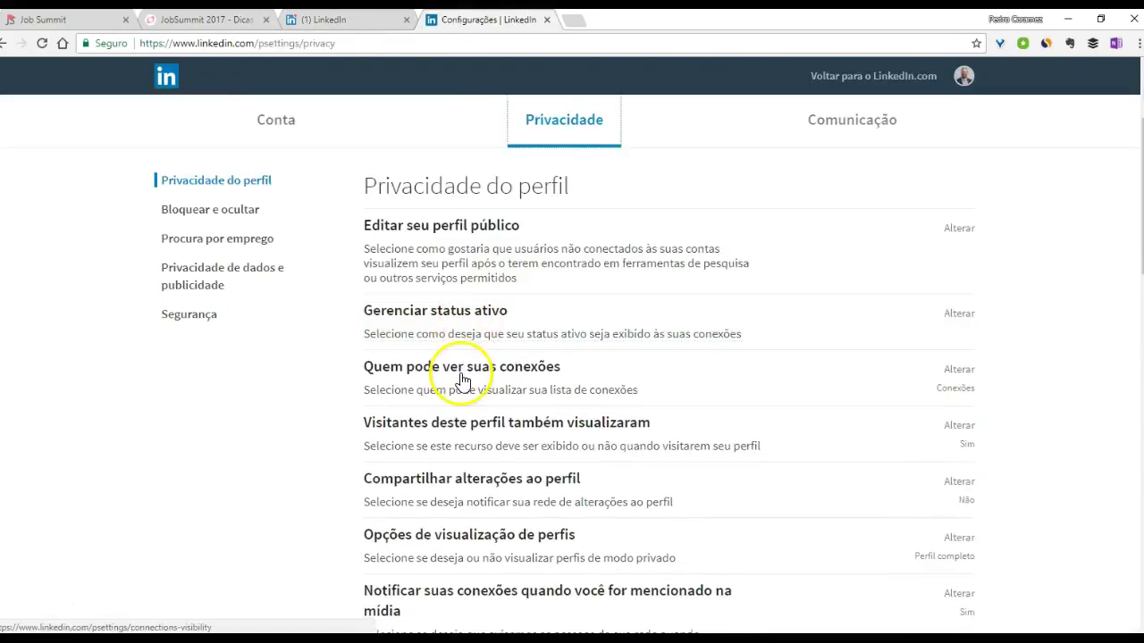
pyautogui.click(463, 435)
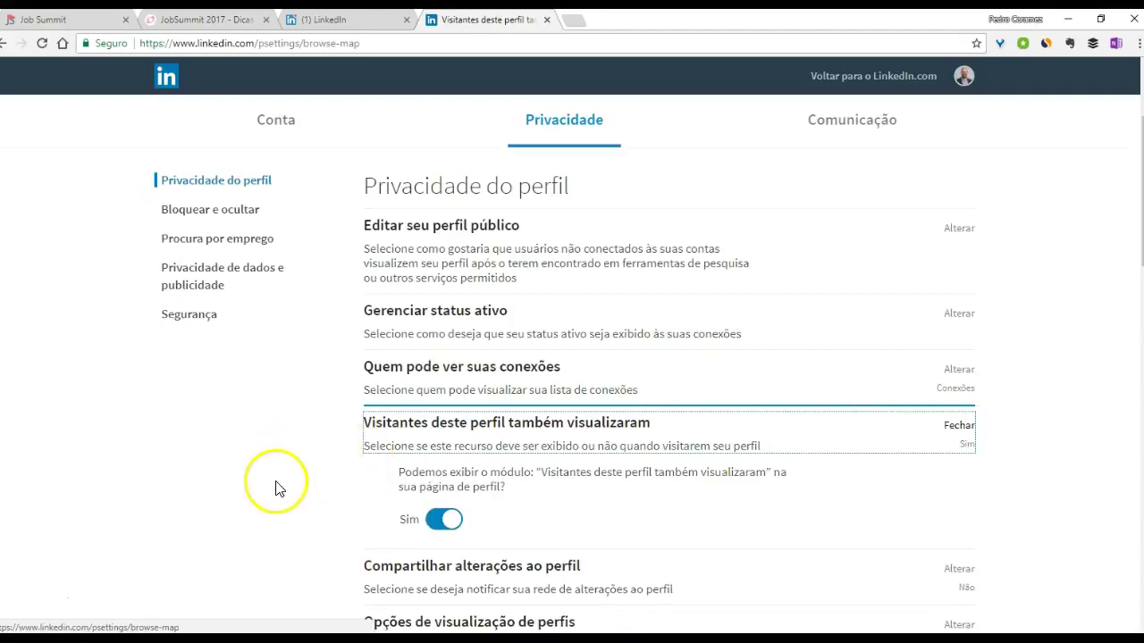
pyautogui.click(324, 19)
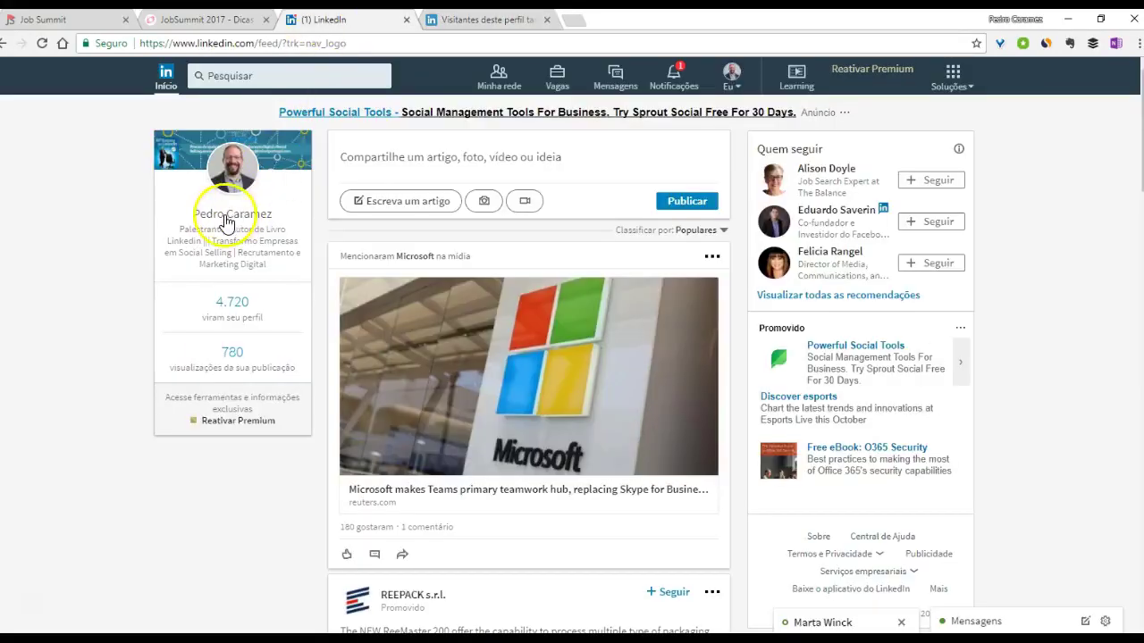
# - Highlight the 'As pessoas também viram' module on your profile, then return to its privacy setting (Sim)
pyautogui.click(223, 215)
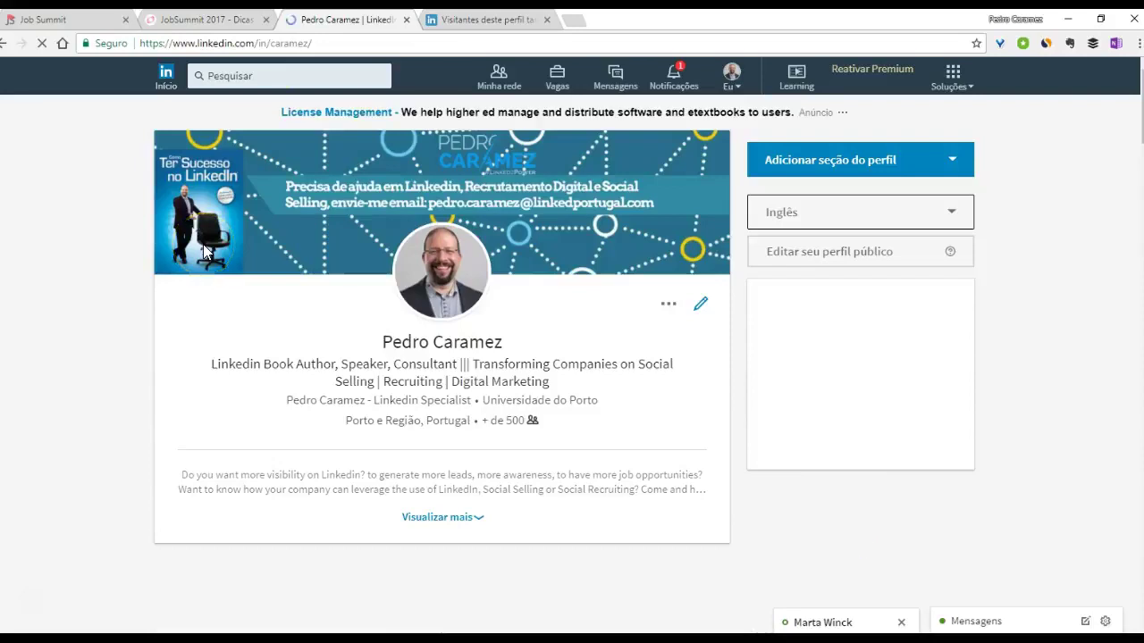
pyautogui.scroll(-5, 203, 246)
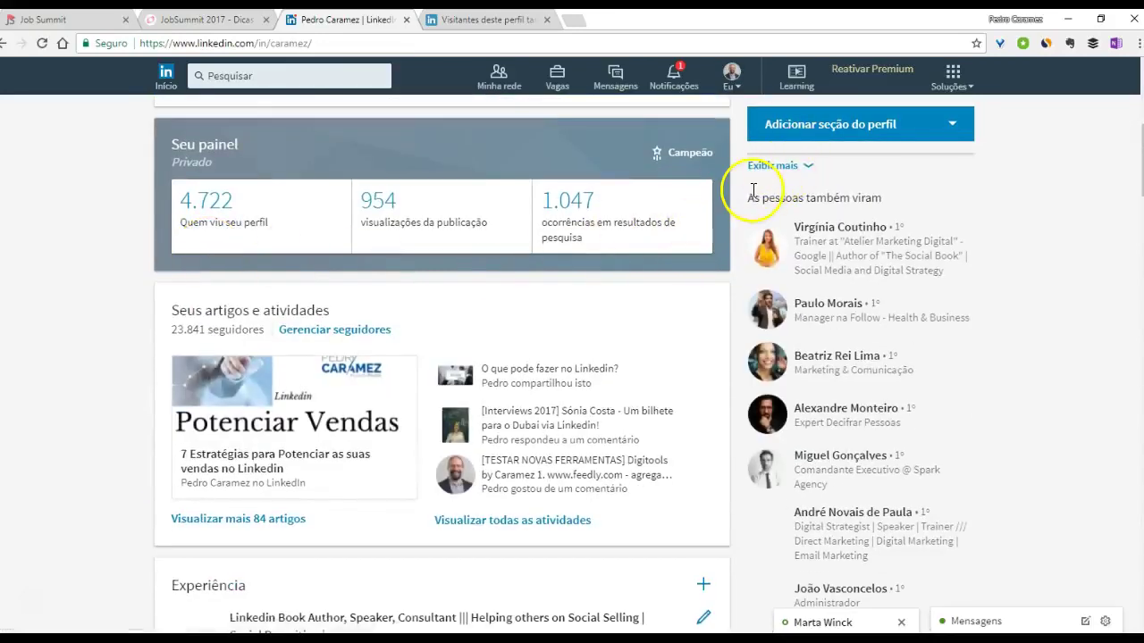
pyautogui.moveTo(741, 198); pyautogui.dragTo(875, 214)
pyautogui.scroll(-2, 871, 402)
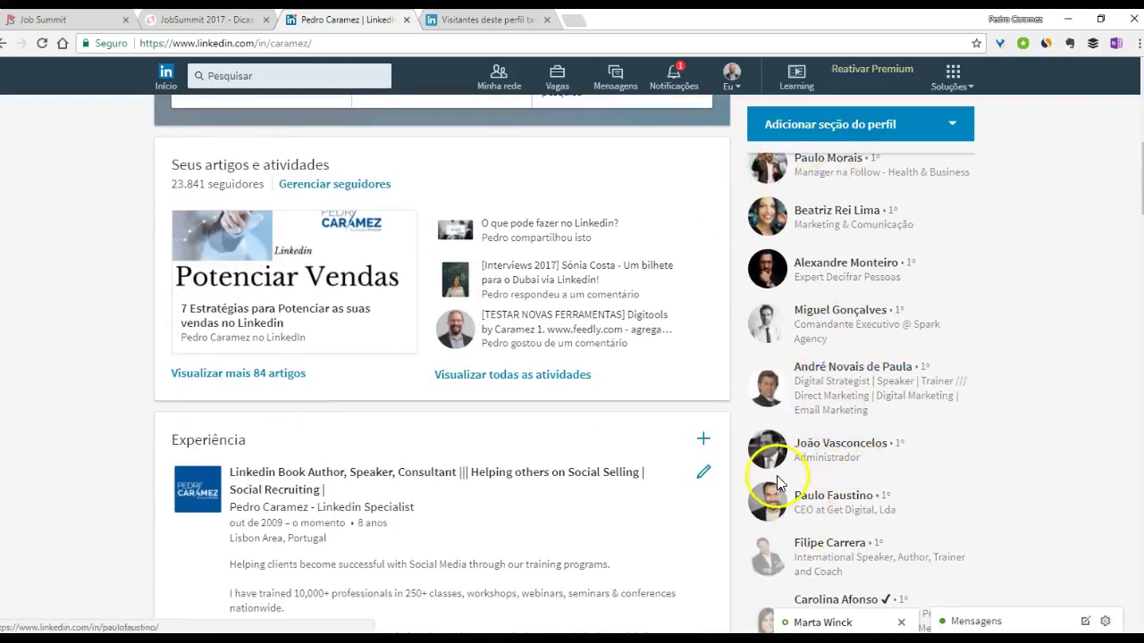
pyautogui.scroll(-1, 768, 482)
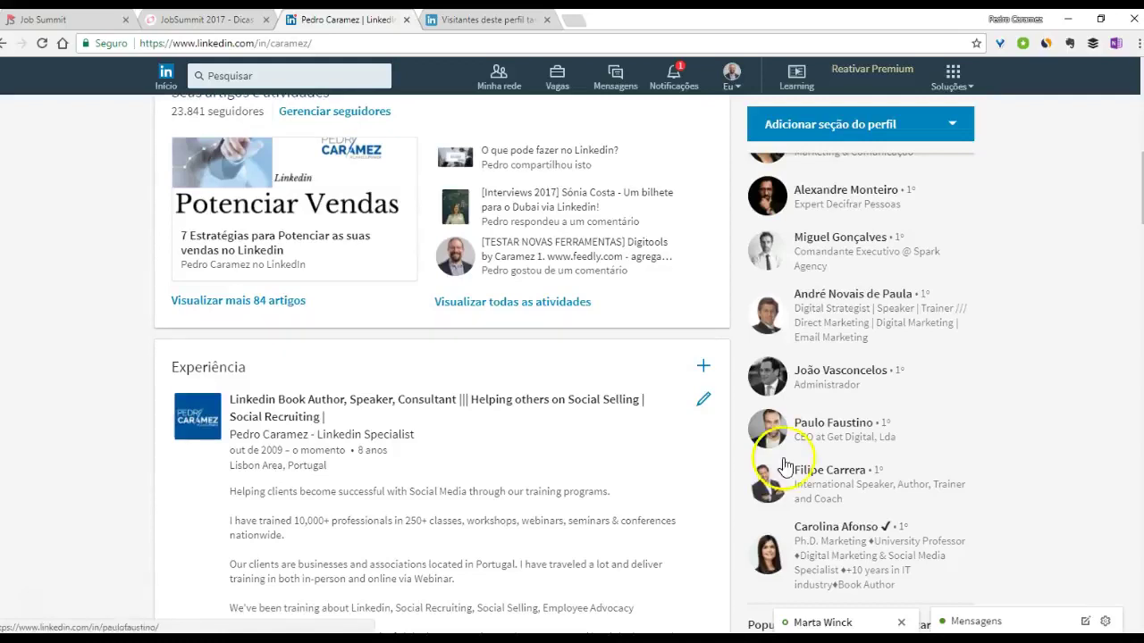
pyautogui.hotkey('ctrl', 'Tab')
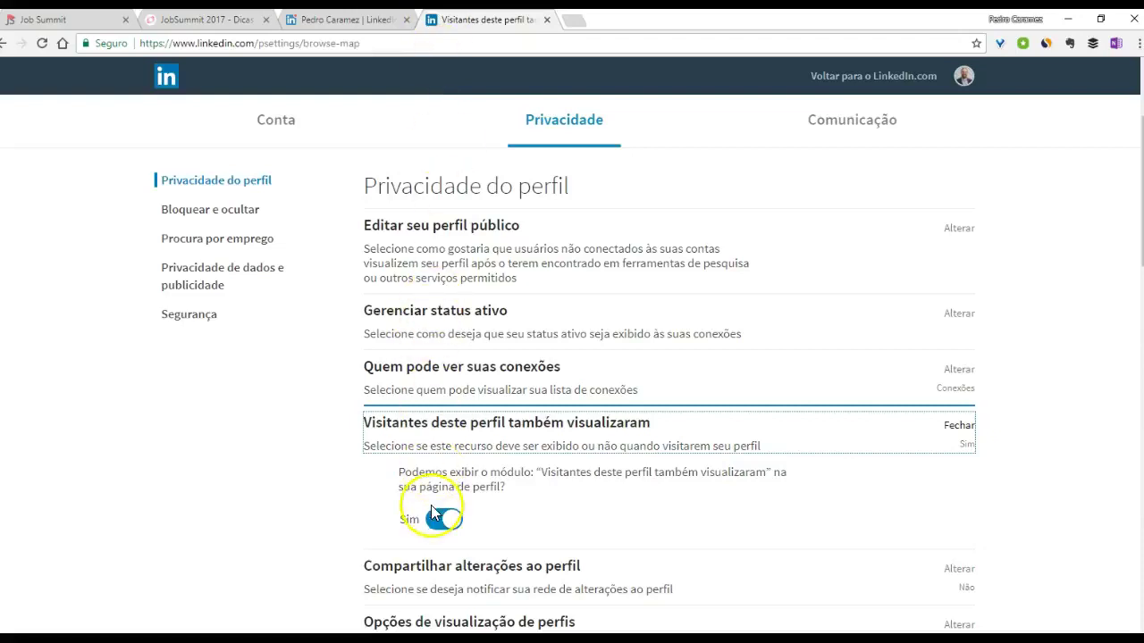
# - Collapse the visitors setting and check 'Compartilhar alterações ao perfil', which is set to Não
pyautogui.click(373, 436)
pyautogui.scroll(-2, 315, 460)
pyautogui.click(409, 333)
pyautogui.click(436, 445)
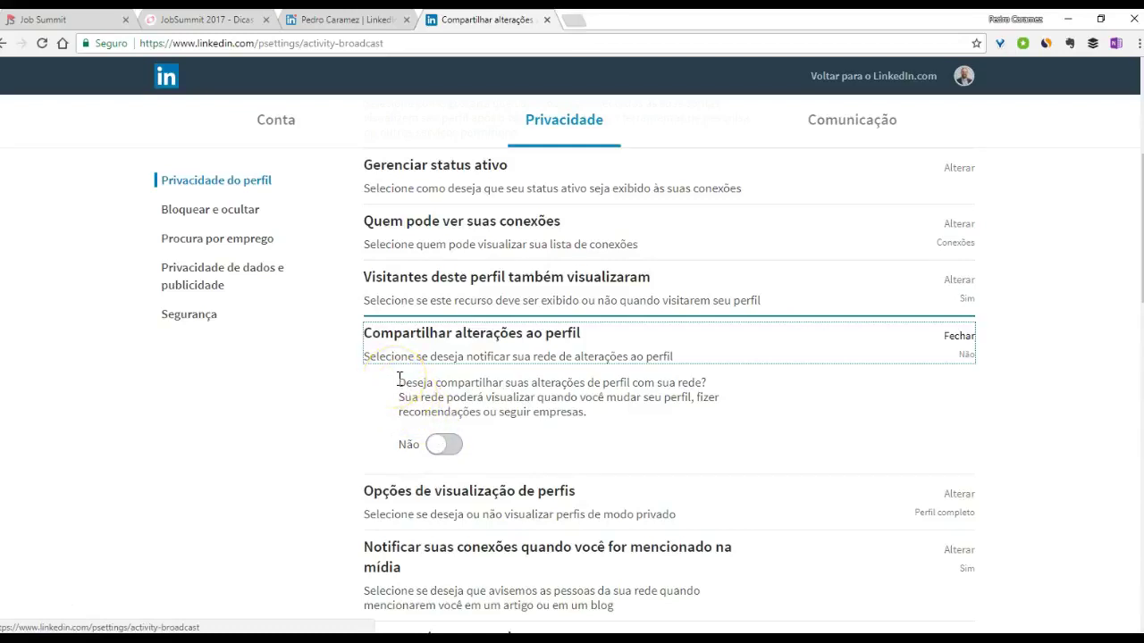
# - Expand 'Opções de visualização de perfis', then go back to the home feed via the profile tab
pyautogui.scroll(-3, 407, 390)
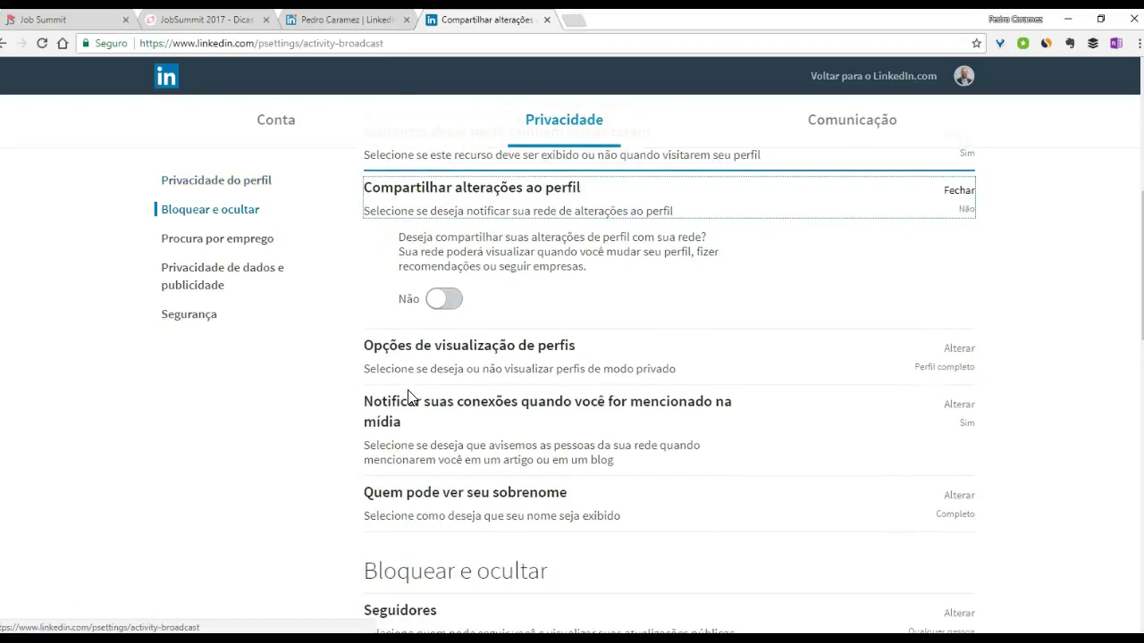
pyautogui.click(412, 366)
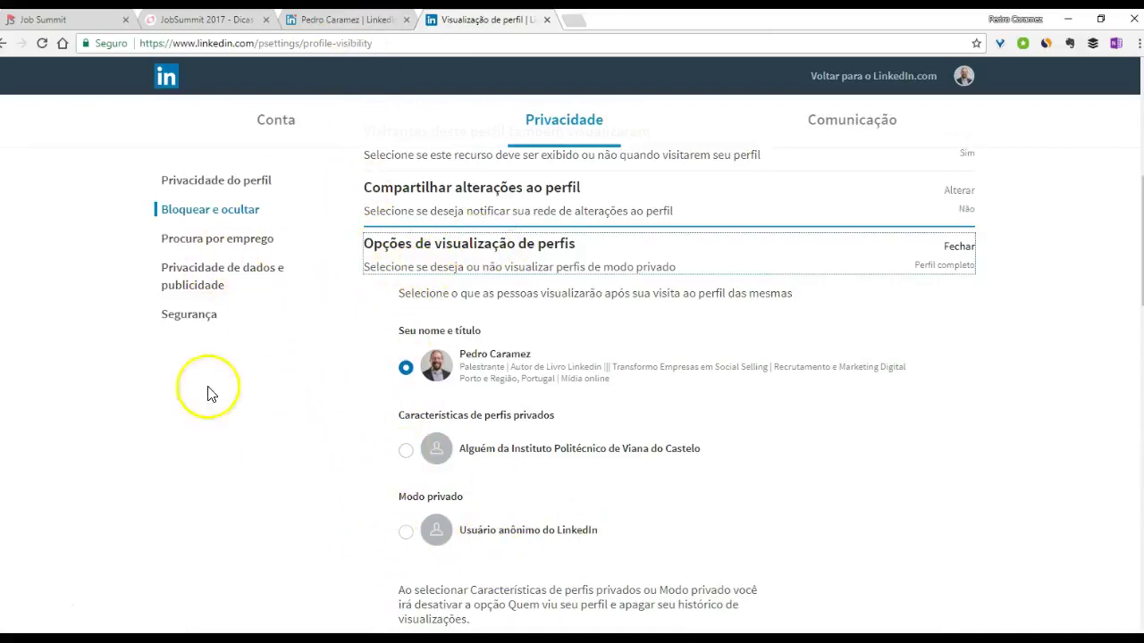
pyautogui.hotkey('ctrl', 'shift', 'Tab')
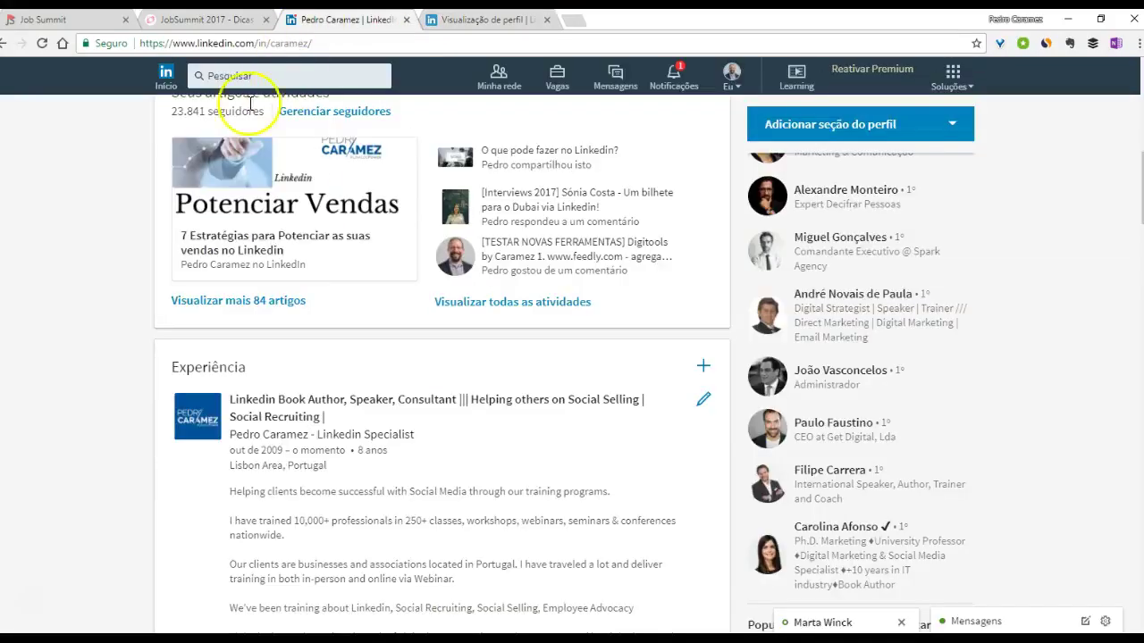
pyautogui.click(167, 75)
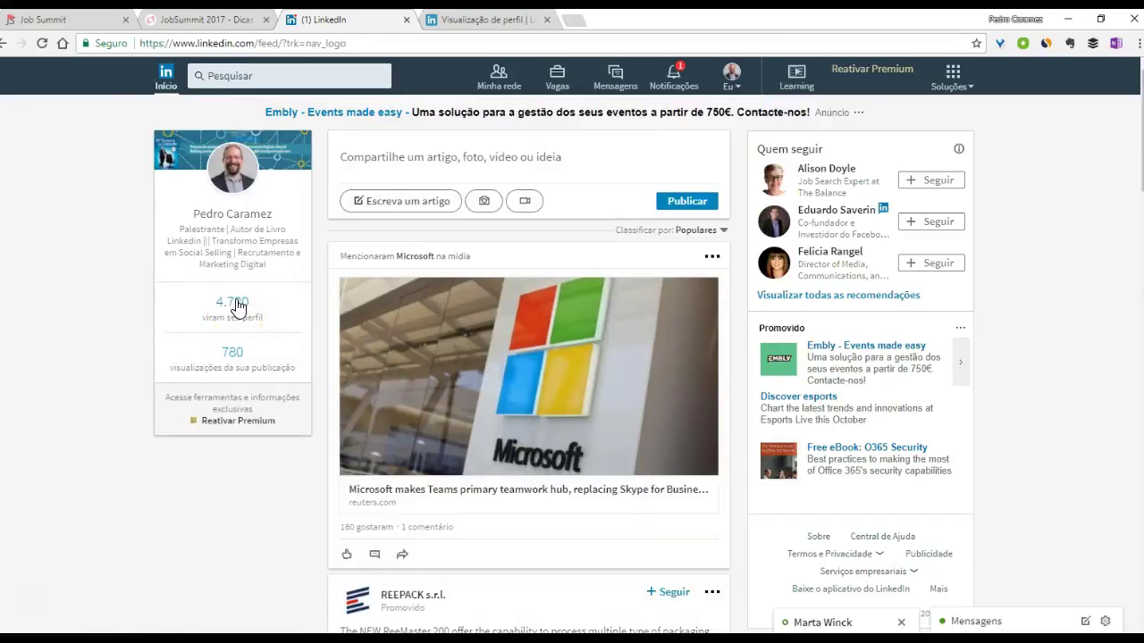
# - View the 4,722 profile viewers, then collapse the Perfil completo viewing options in privacy settings
pyautogui.click(232, 304)
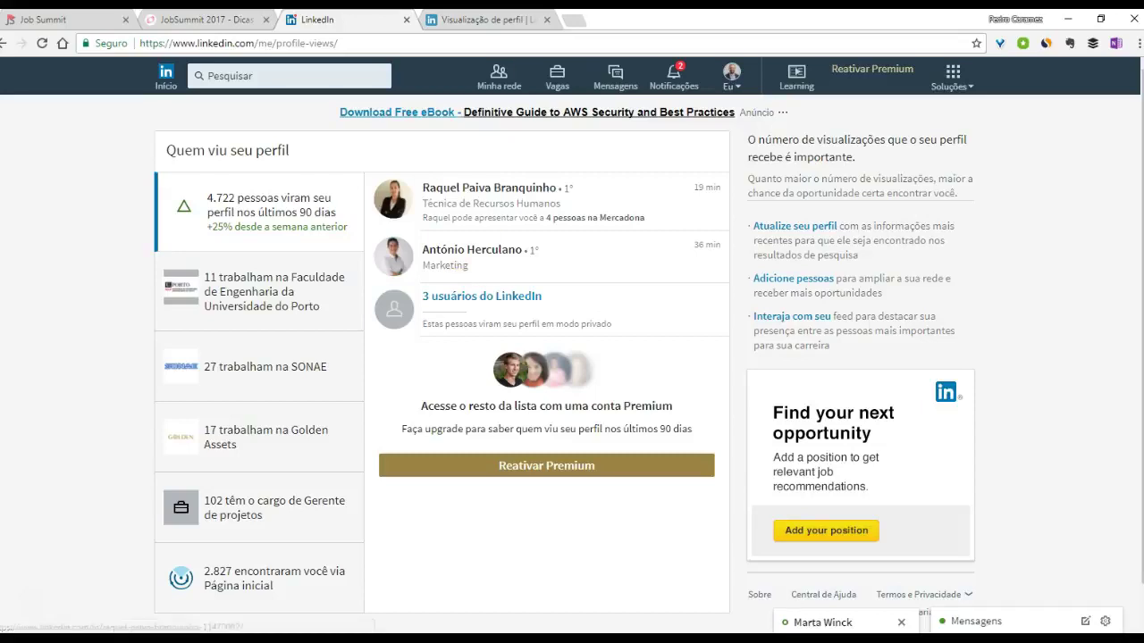
pyautogui.click(487, 19)
pyautogui.click(447, 250)
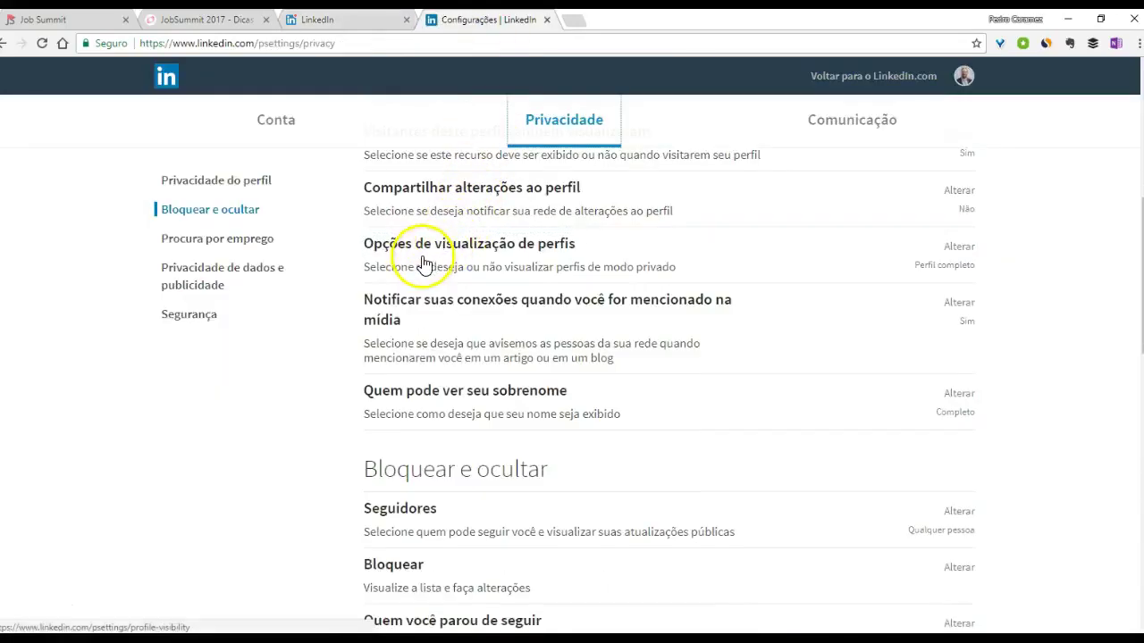
# - Expand both 'Procura por emprego' rows: sharing profile when applying and signalling interest to recruiters
pyautogui.scroll(-2, 376, 319)
pyautogui.scroll(-3, 362, 321)
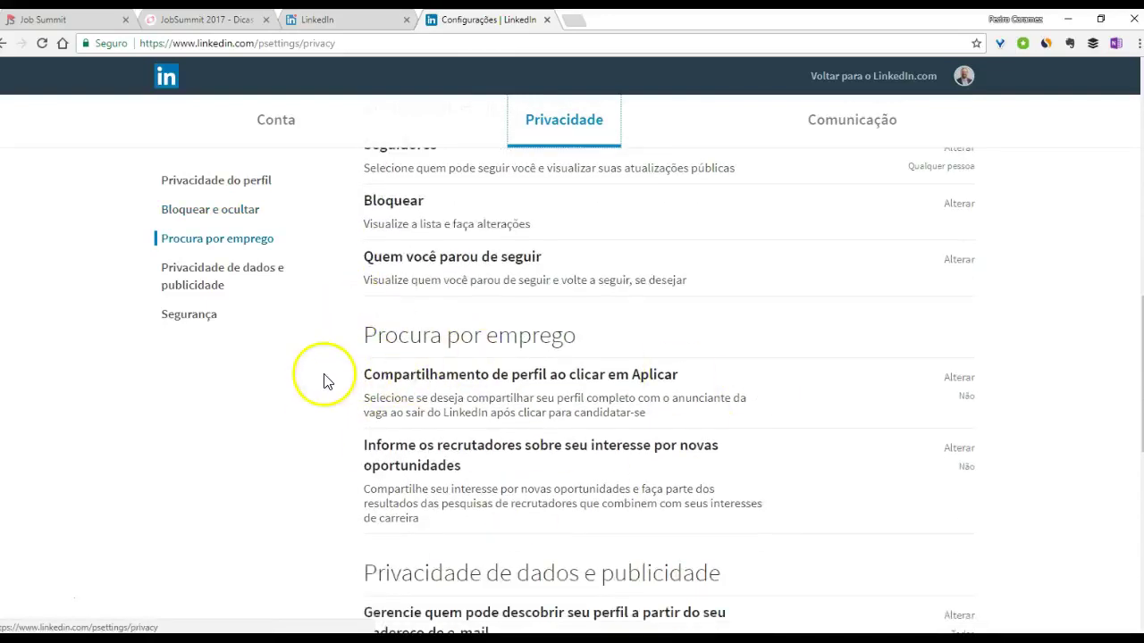
pyautogui.click(427, 395)
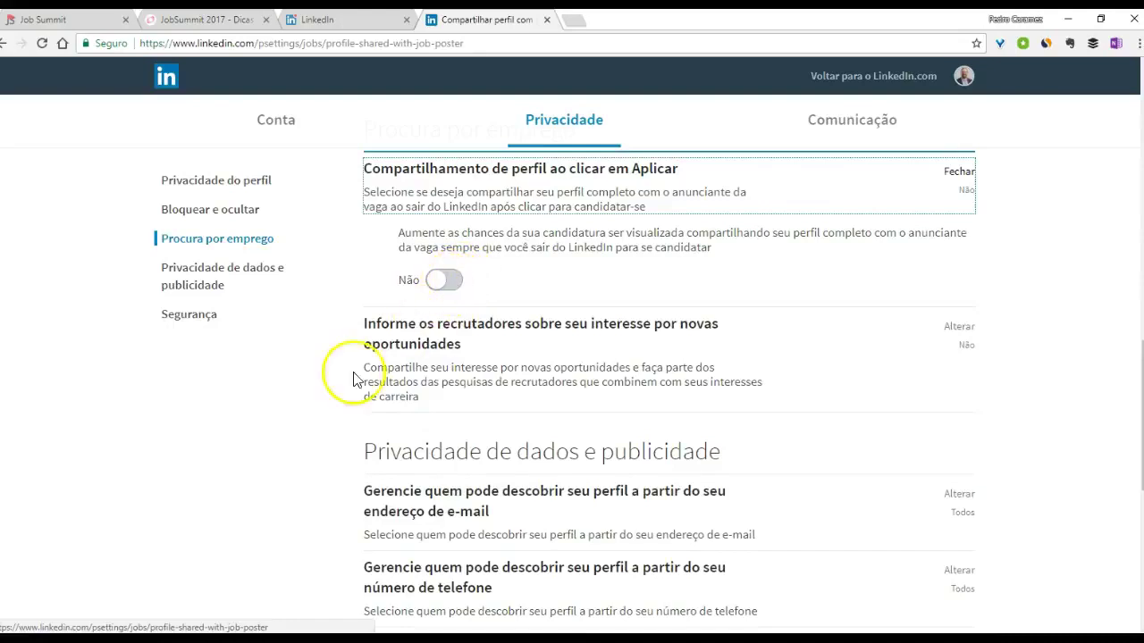
pyautogui.click(378, 329)
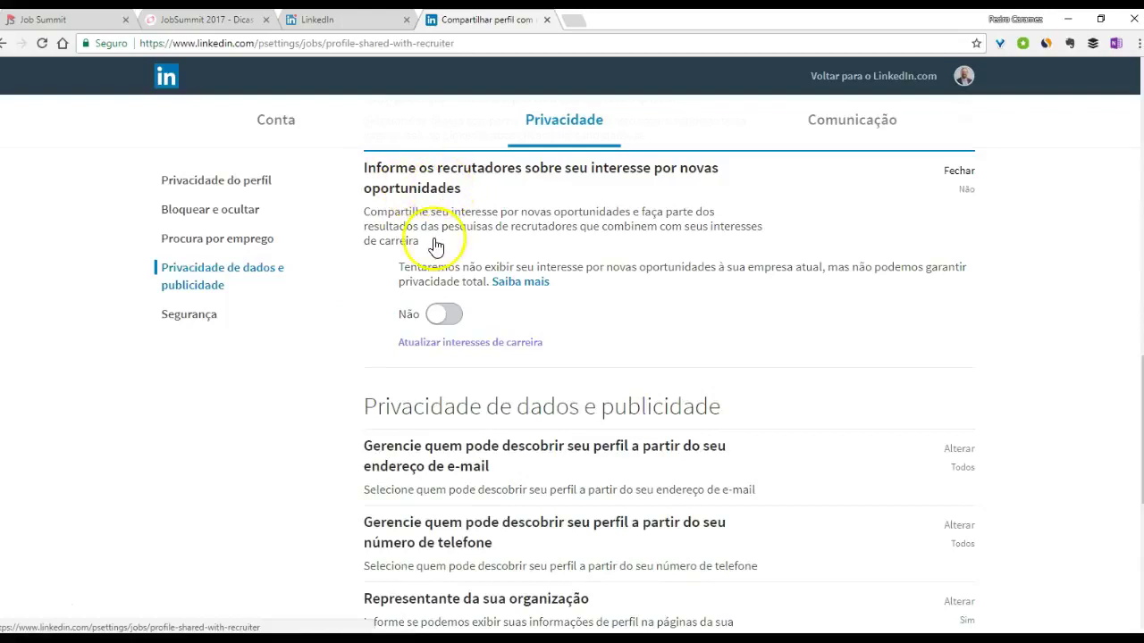
# - Open 'Atualizar interesses de carreira' in a new tab and switch to it
pyautogui.rightClick(429, 348)
pyautogui.click(457, 353)
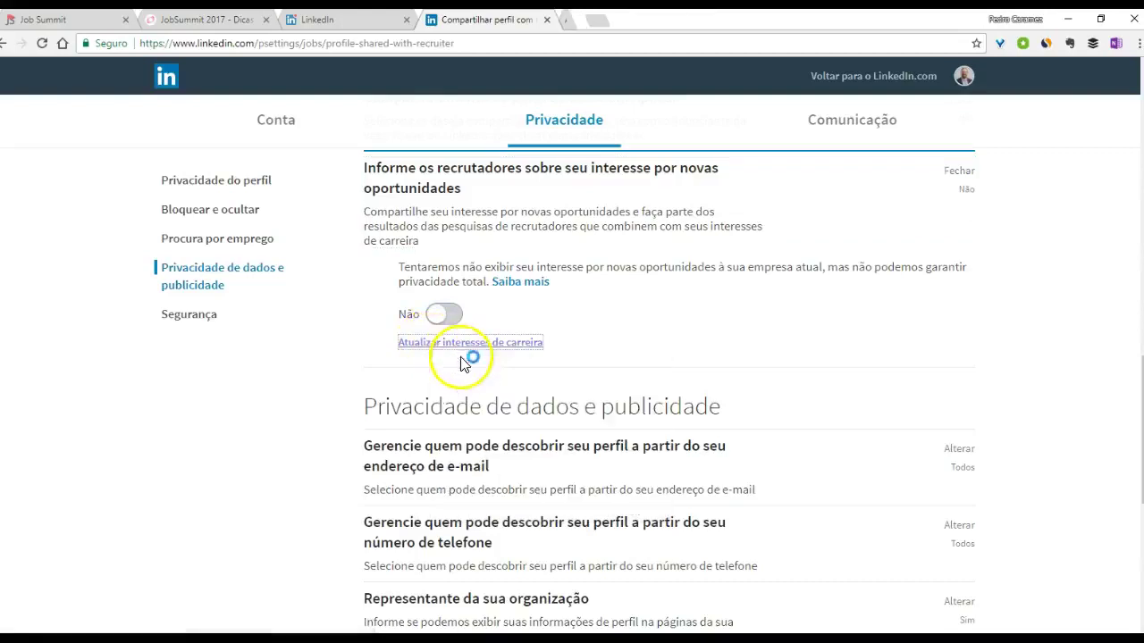
pyautogui.click(613, 19)
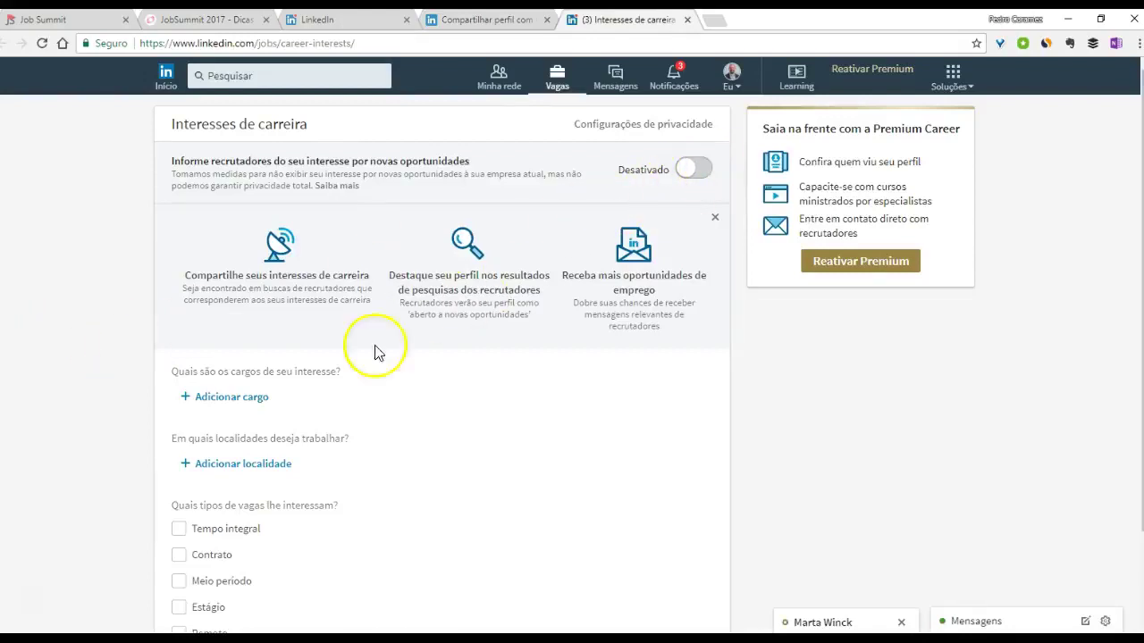
# - Check the empty Interesses de carreira page, recruiter interest Desativado, and close its tab
pyautogui.scroll(-1, 204, 386)
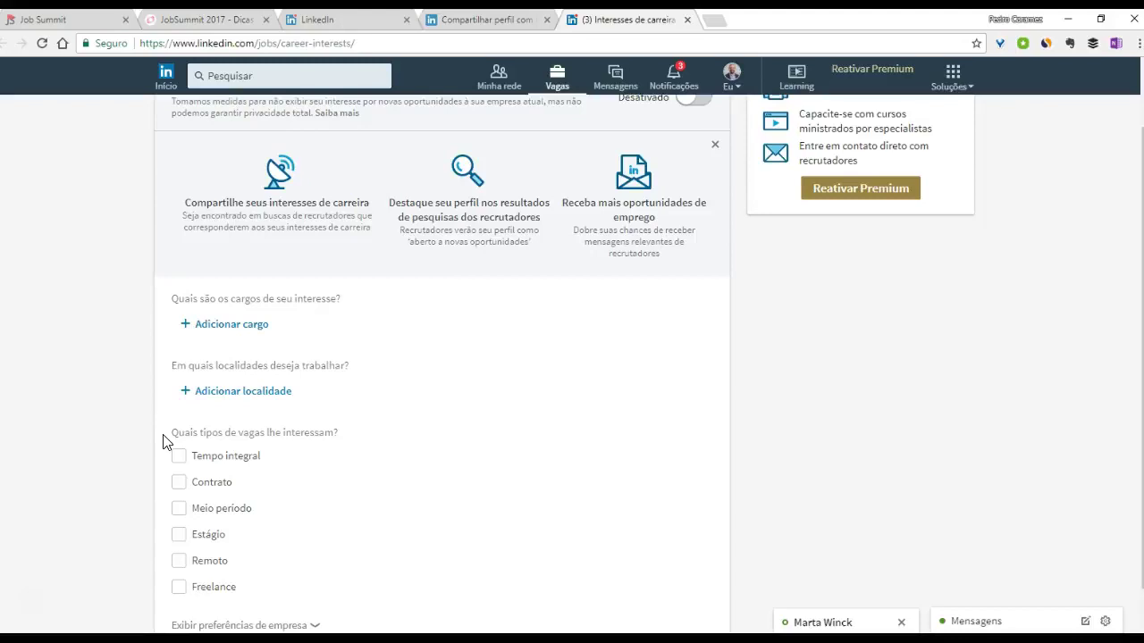
pyautogui.scroll(-1, 173, 435)
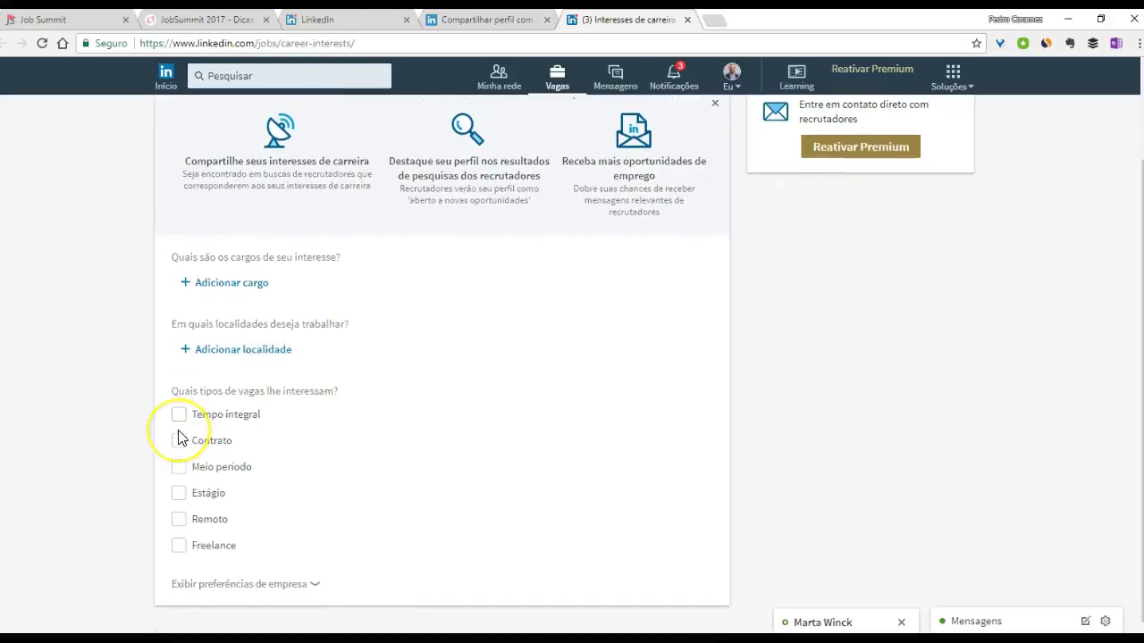
pyautogui.scroll(2, 179, 437)
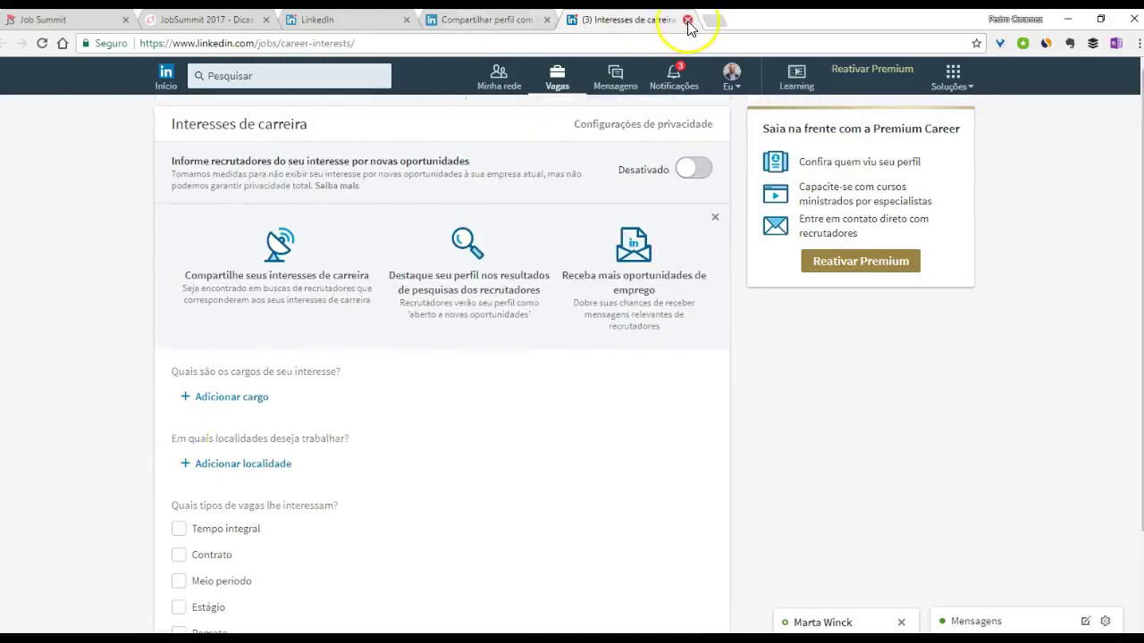
pyautogui.click(687, 18)
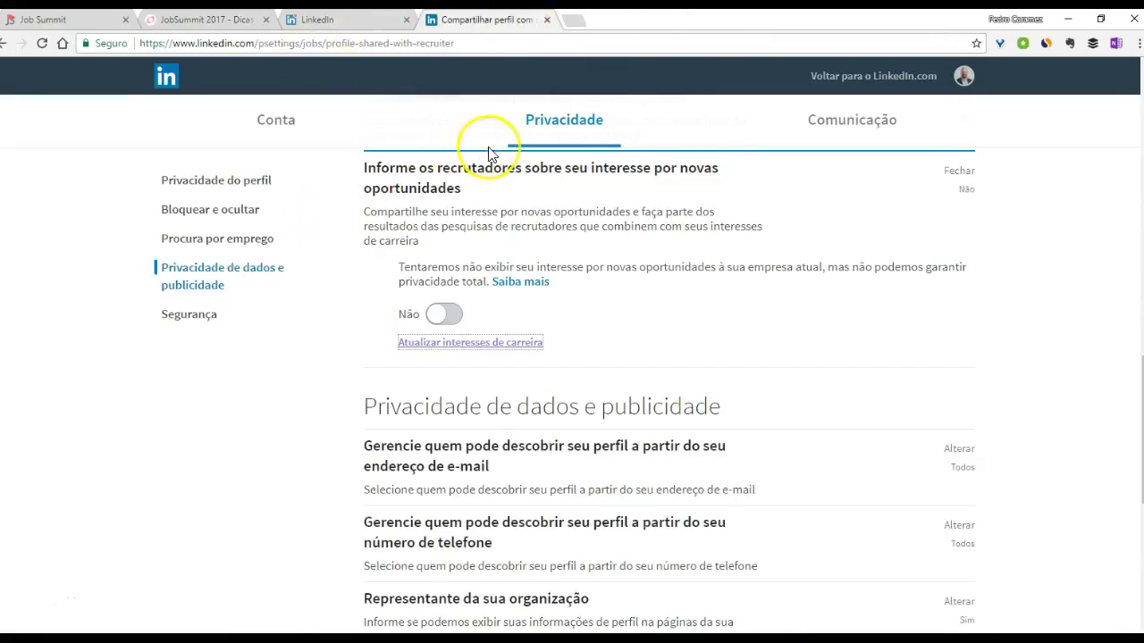
# - Open the e-mail frequency preferences and show connection and group invitation e-mails are off
pyautogui.click(836, 132)
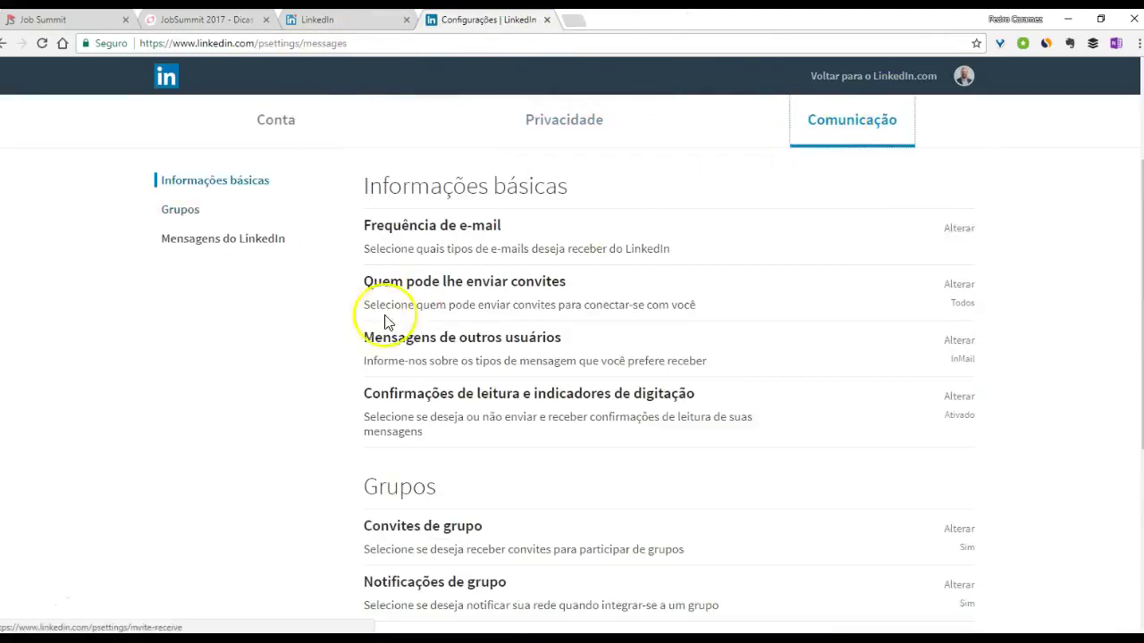
pyautogui.click(420, 253)
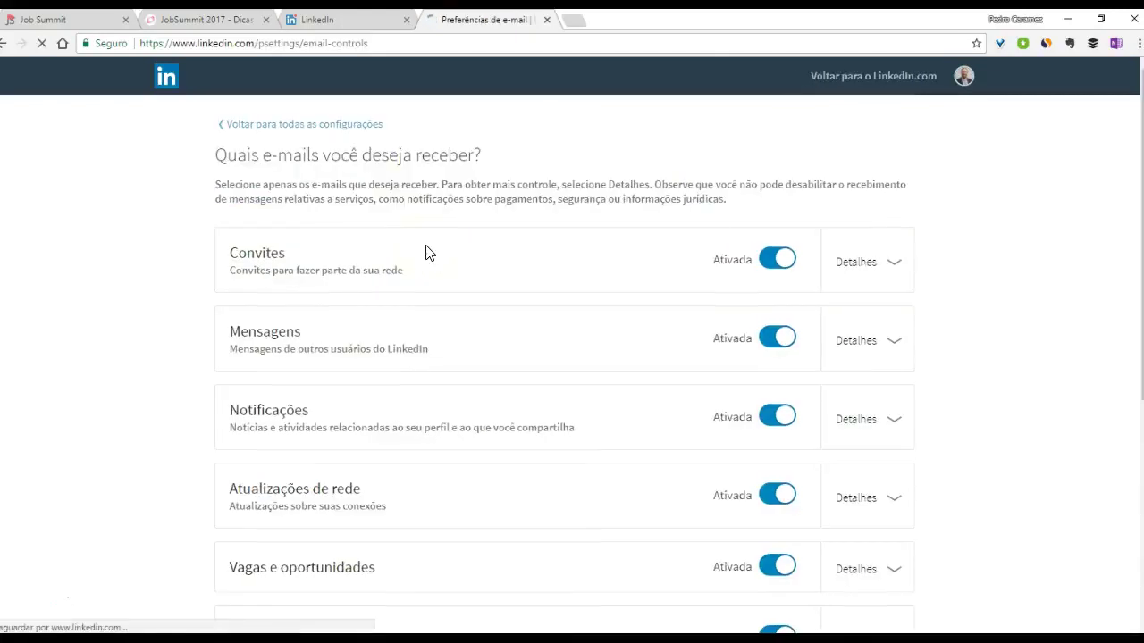
pyautogui.click(844, 263)
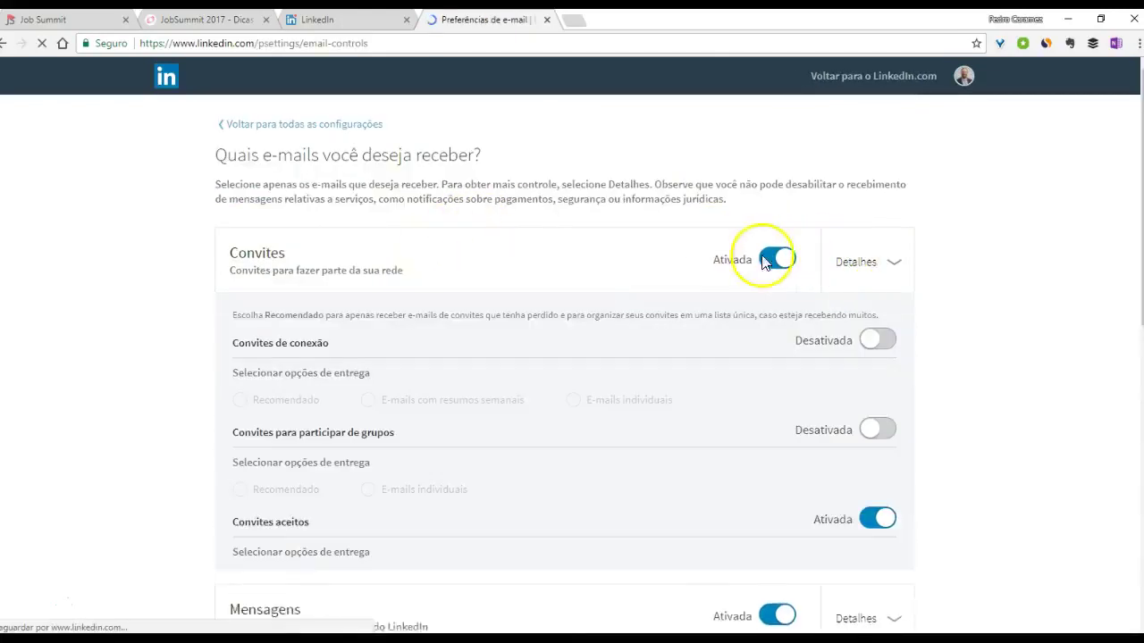
pyautogui.scroll(-1, 73, 383)
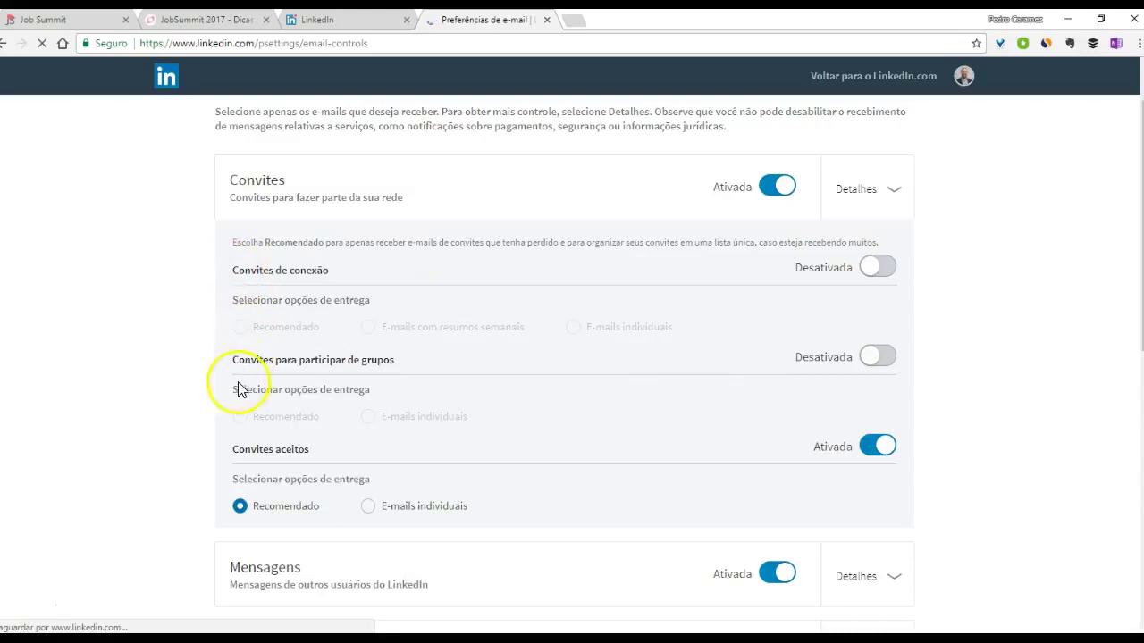
pyautogui.moveTo(230, 360); pyautogui.dragTo(423, 368)
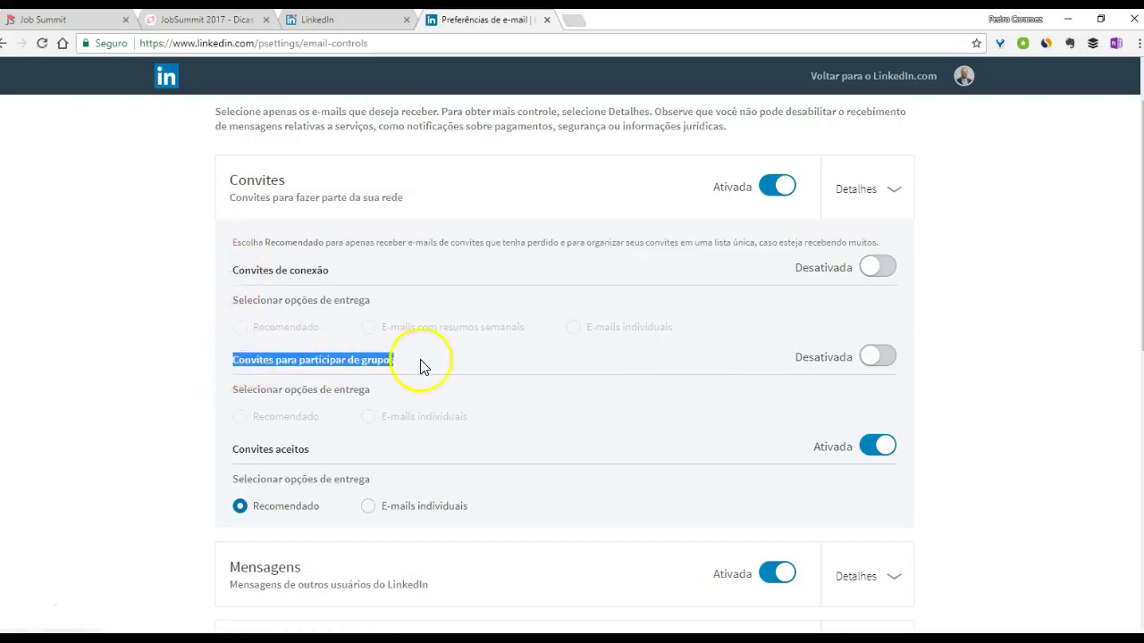
pyautogui.click(192, 346)
pyautogui.moveTo(231, 270); pyautogui.dragTo(351, 277)
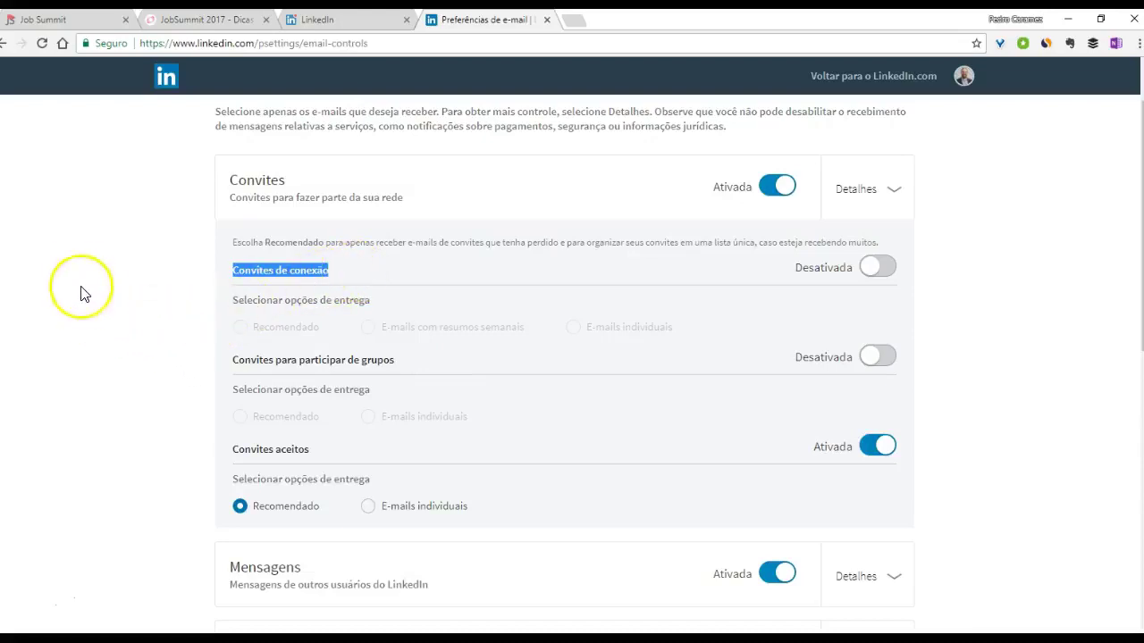
# - Head back to LinkedIn.com and bring the JobSummit 2017 MindMeister presentation back on screen
pyautogui.click(340, 19)
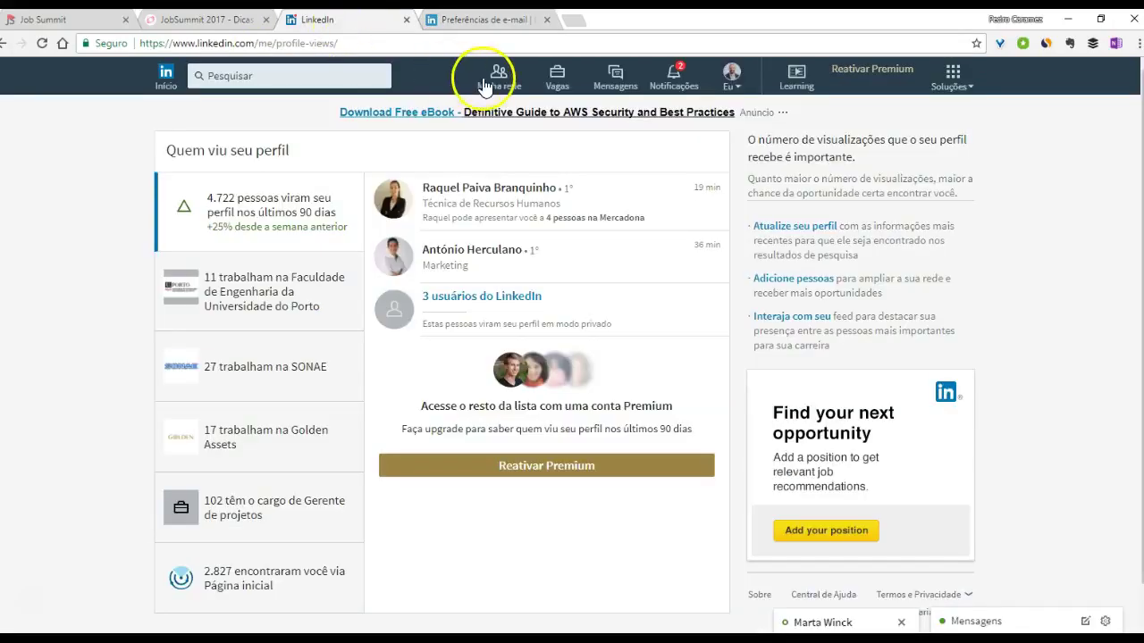
pyautogui.click(487, 20)
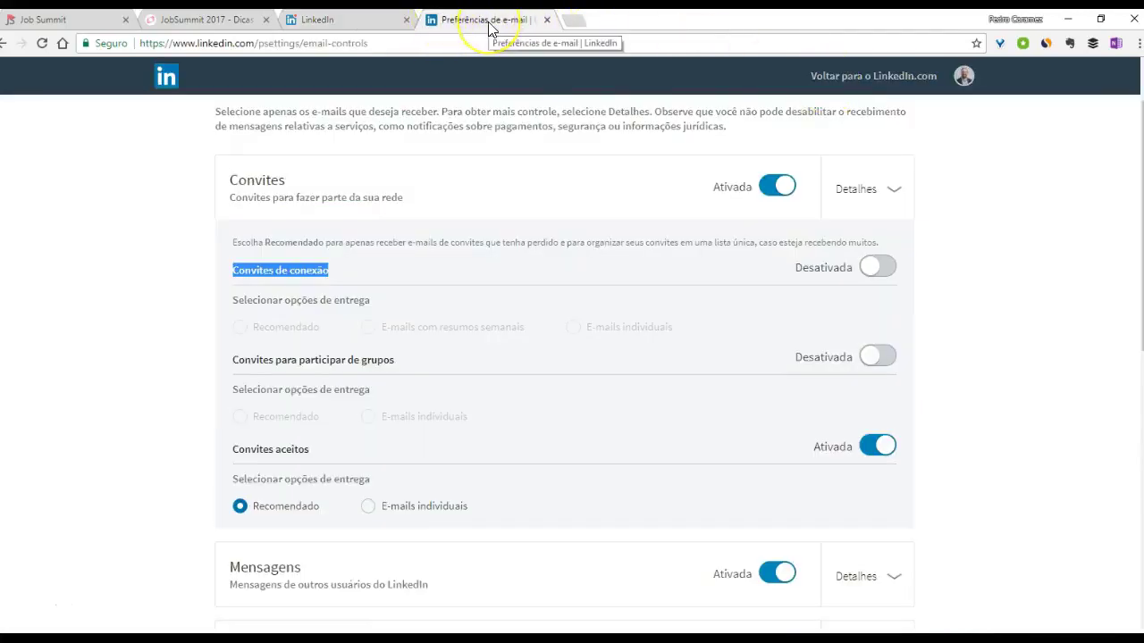
pyautogui.click(813, 76)
pyautogui.click(210, 19)
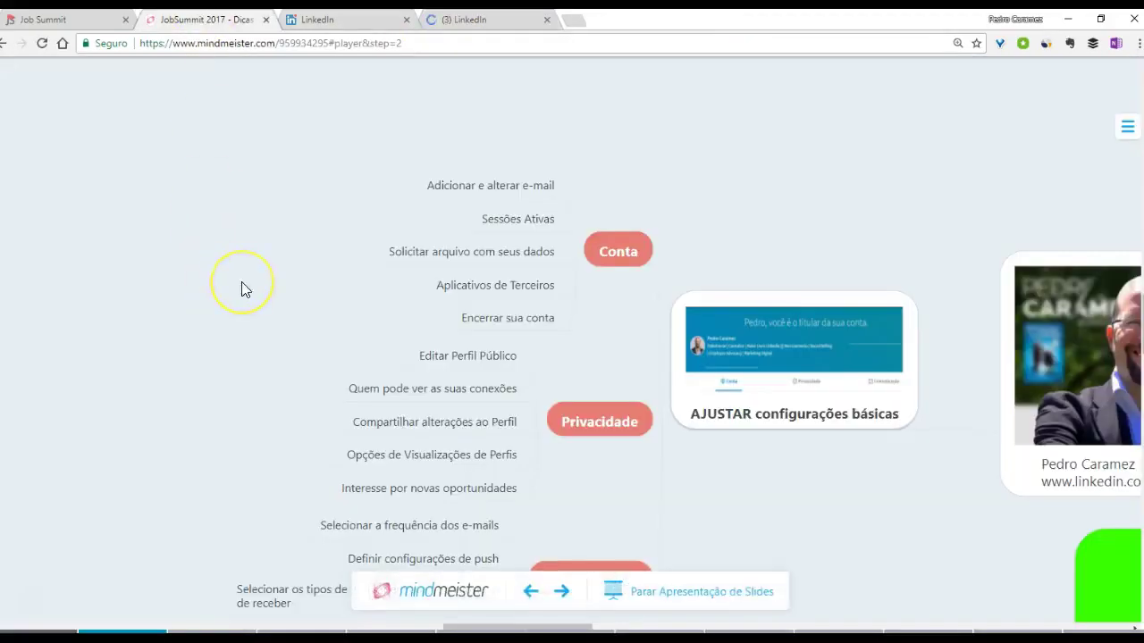
# - Advance the mind map presentation four steps to the Comunicações branch
pyautogui.click(561, 593)
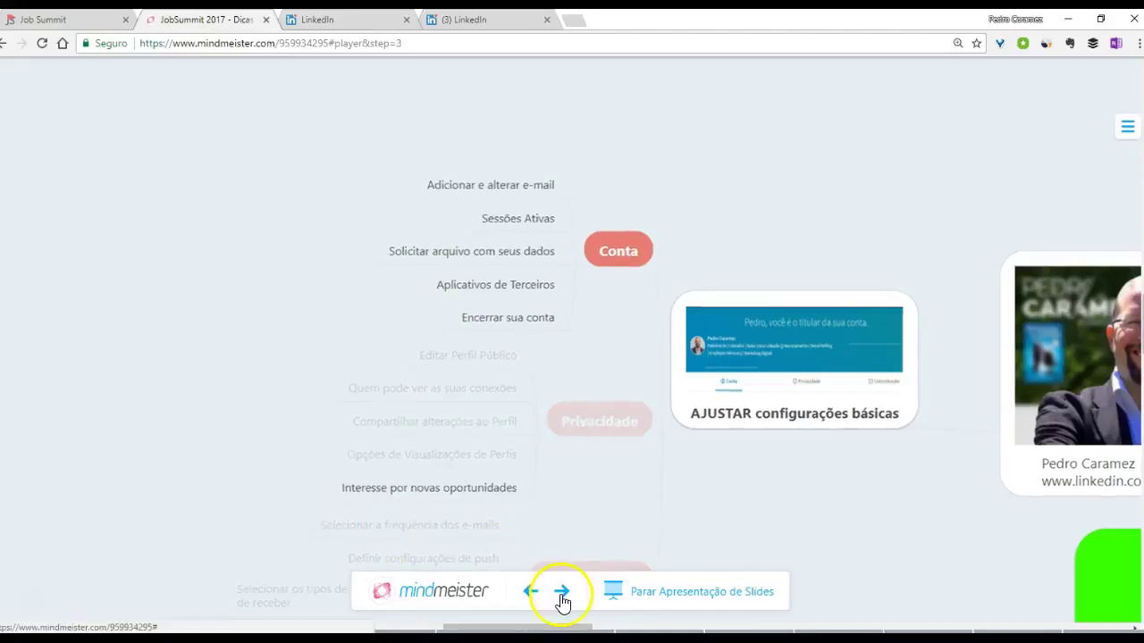
pyautogui.click(562, 593)
pyautogui.click(561, 595)
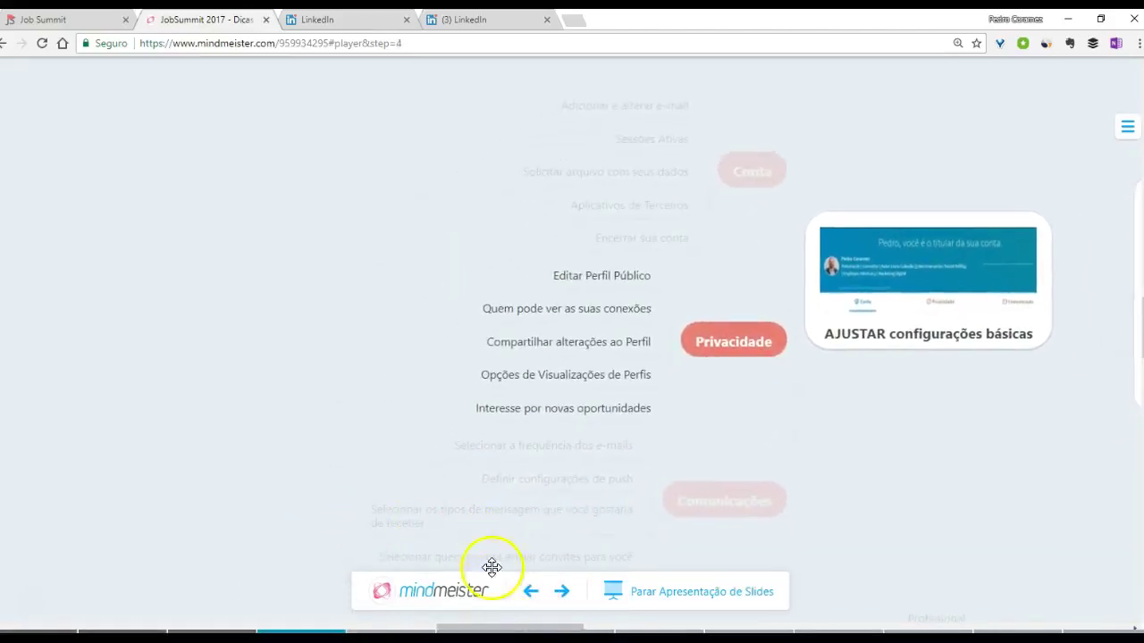
pyautogui.click(562, 593)
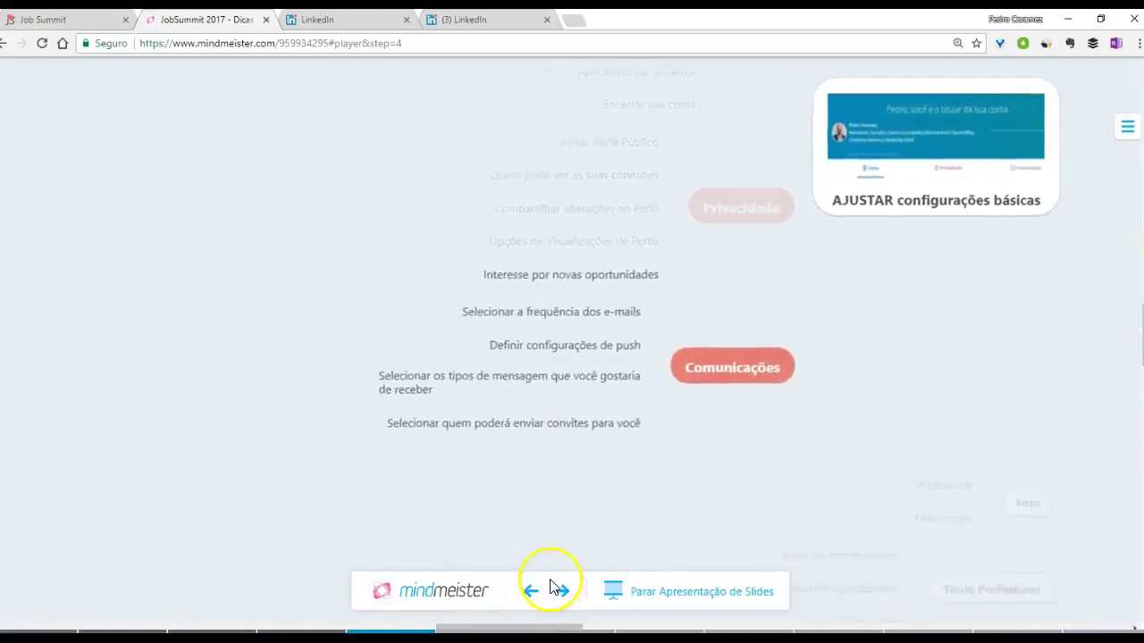
# - Reach the Profissional branch, place it above Foto, then show LinkedIn's profile-views page
pyautogui.moveTo(883, 450); pyautogui.dragTo(237, 389)
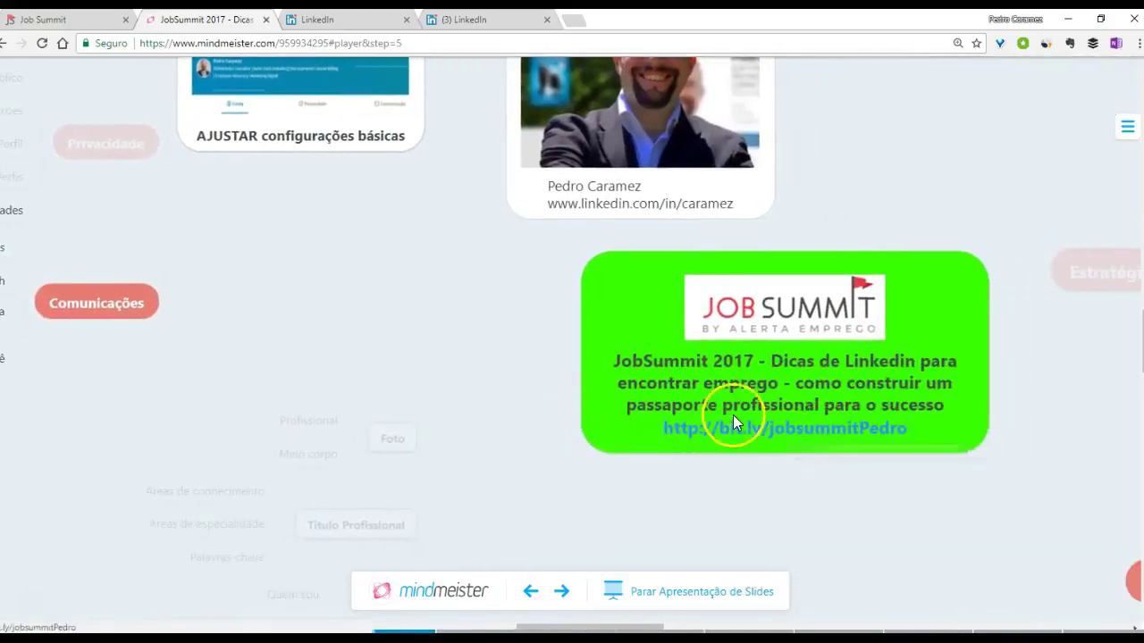
pyautogui.moveTo(276, 419); pyautogui.dragTo(513, 411)
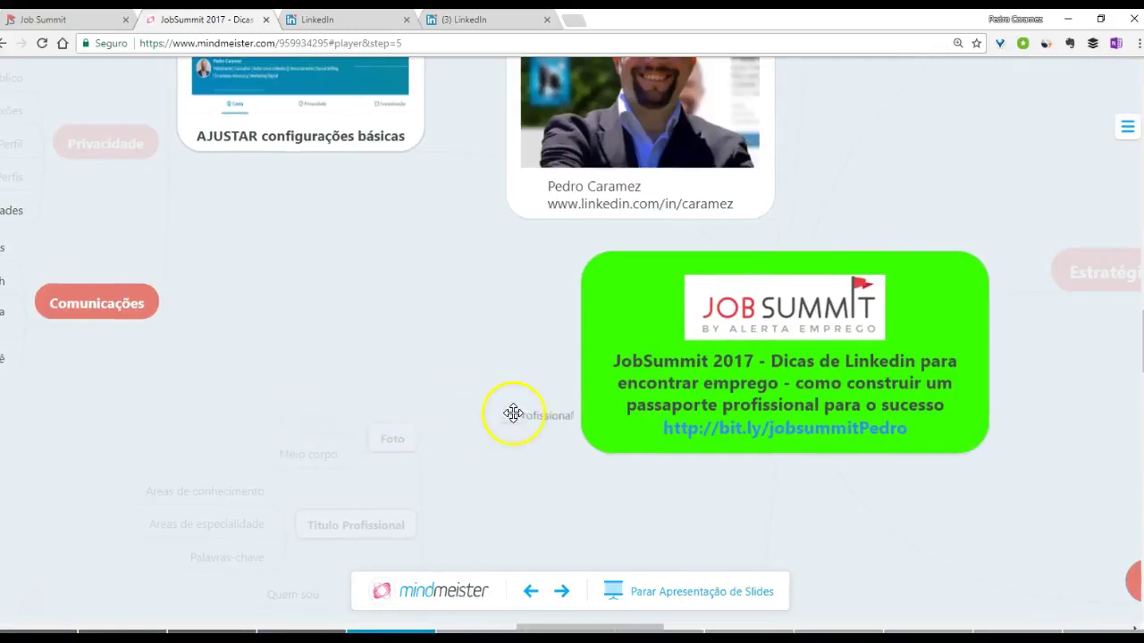
pyautogui.moveTo(312, 378); pyautogui.dragTo(891, 419)
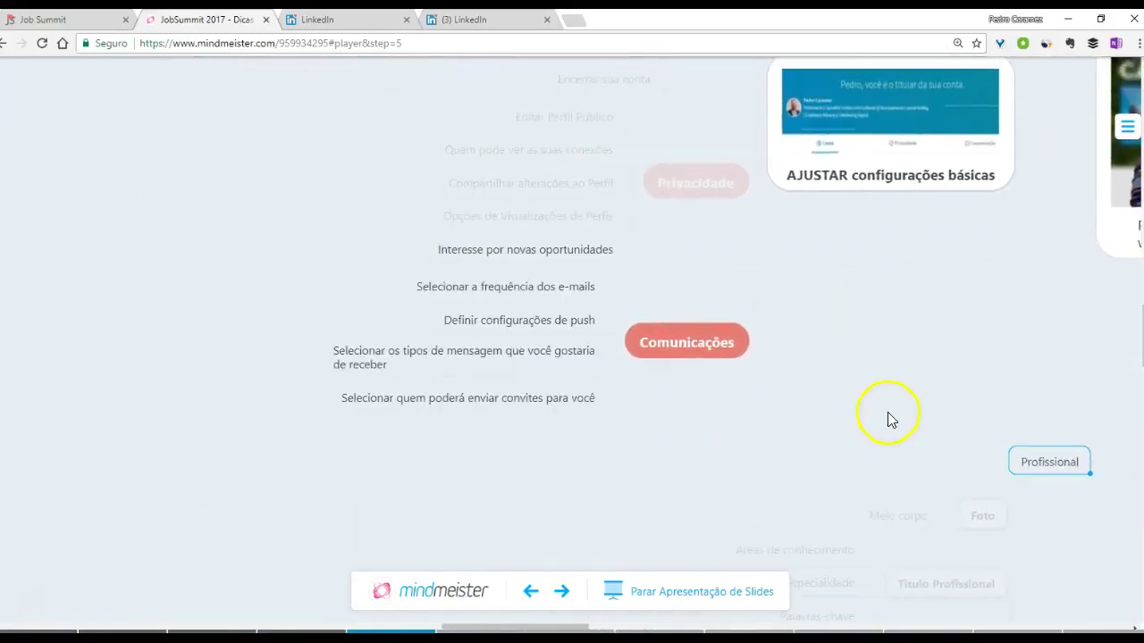
pyautogui.click(564, 591)
pyautogui.click(572, 593)
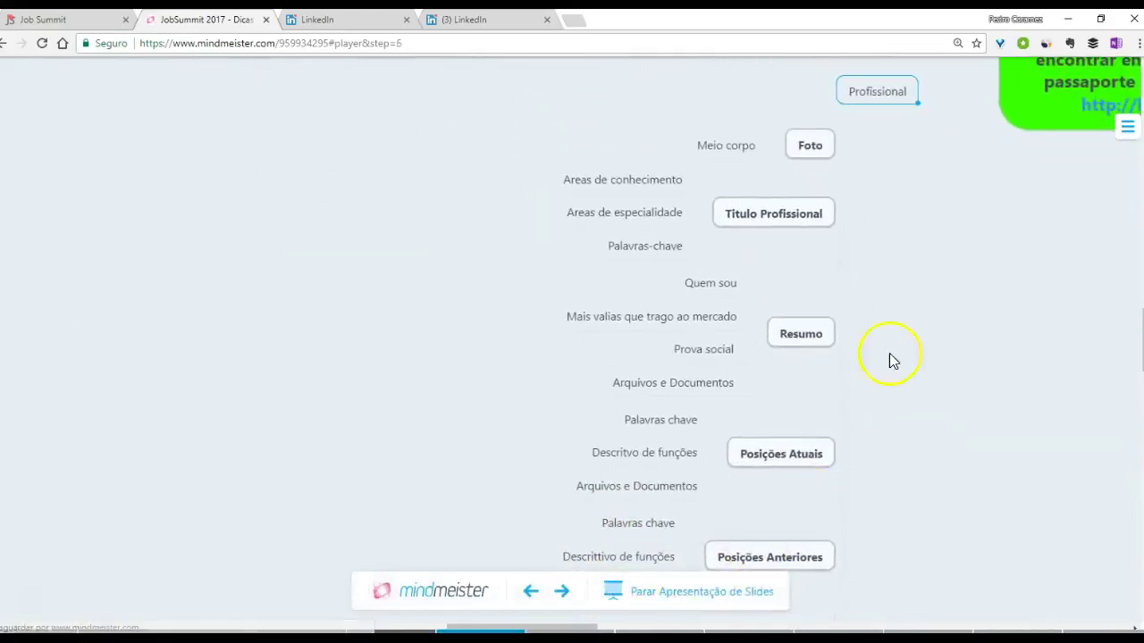
pyautogui.moveTo(875, 101); pyautogui.dragTo(755, 163)
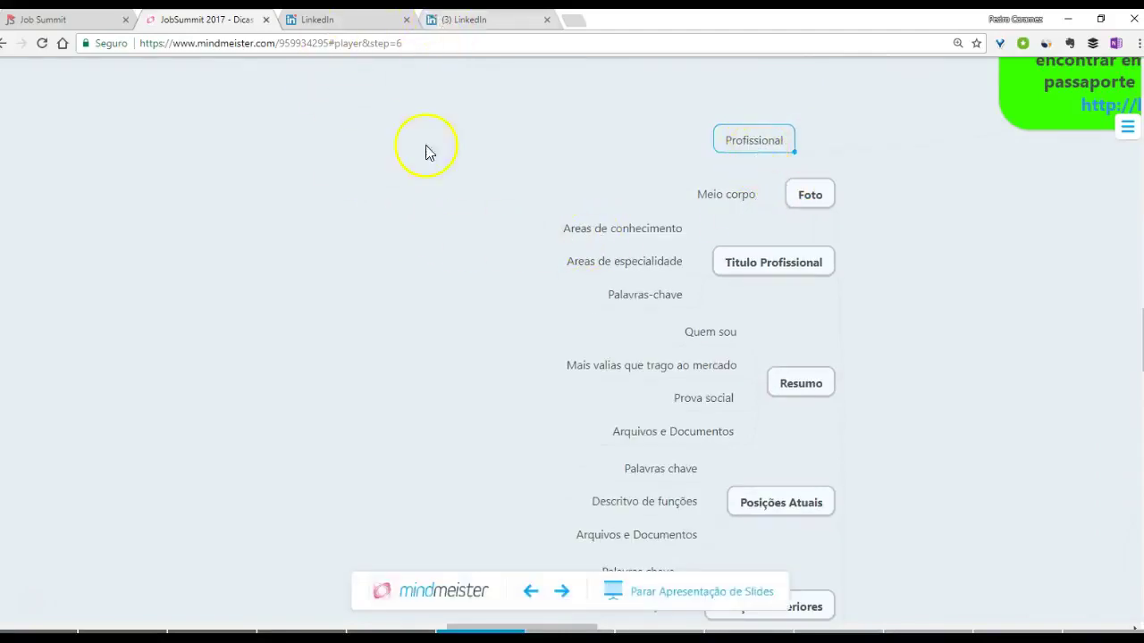
pyautogui.hotkey('ctrl', 'Tab')
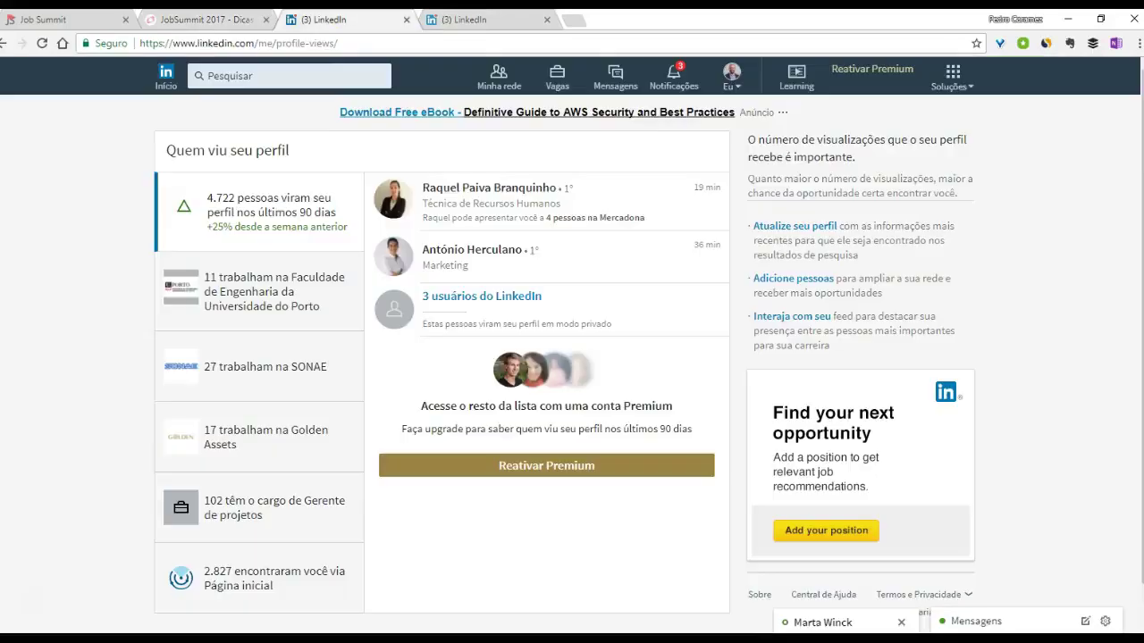
# - Go to the home feed, close the extra tab, and show your profile's Inglês/Português languages
pyautogui.click(170, 90)
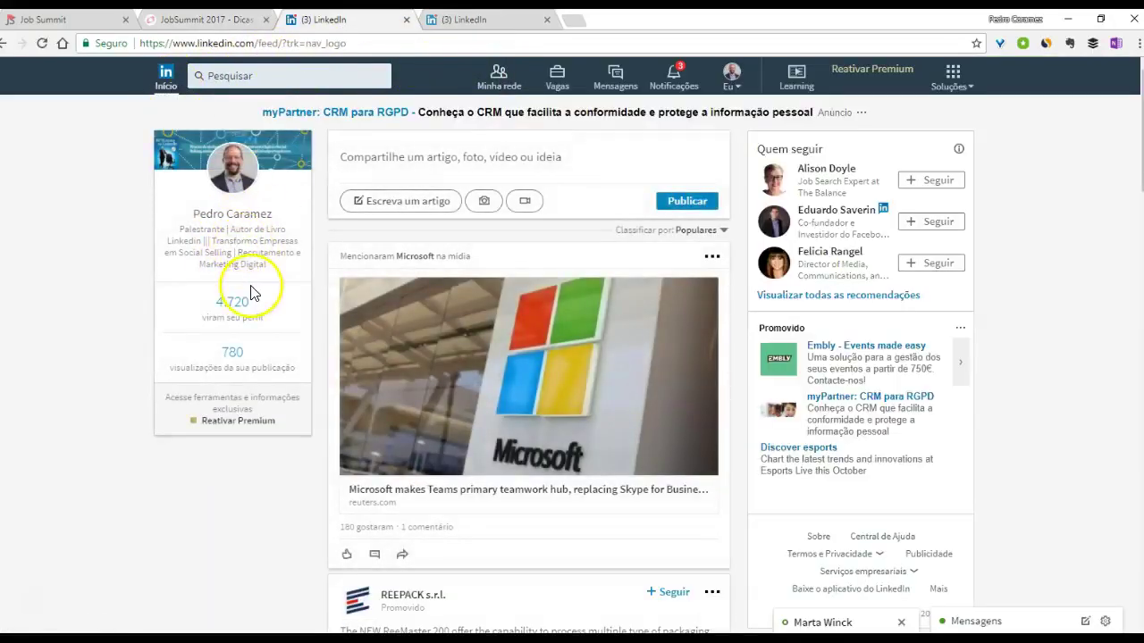
pyautogui.click(548, 20)
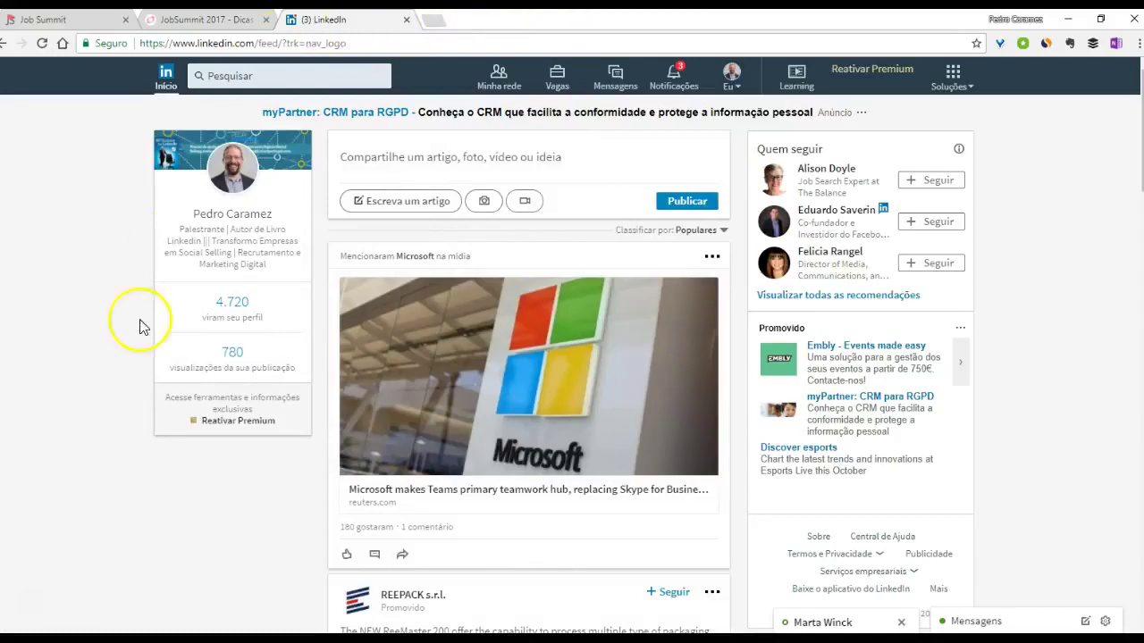
pyautogui.click(228, 214)
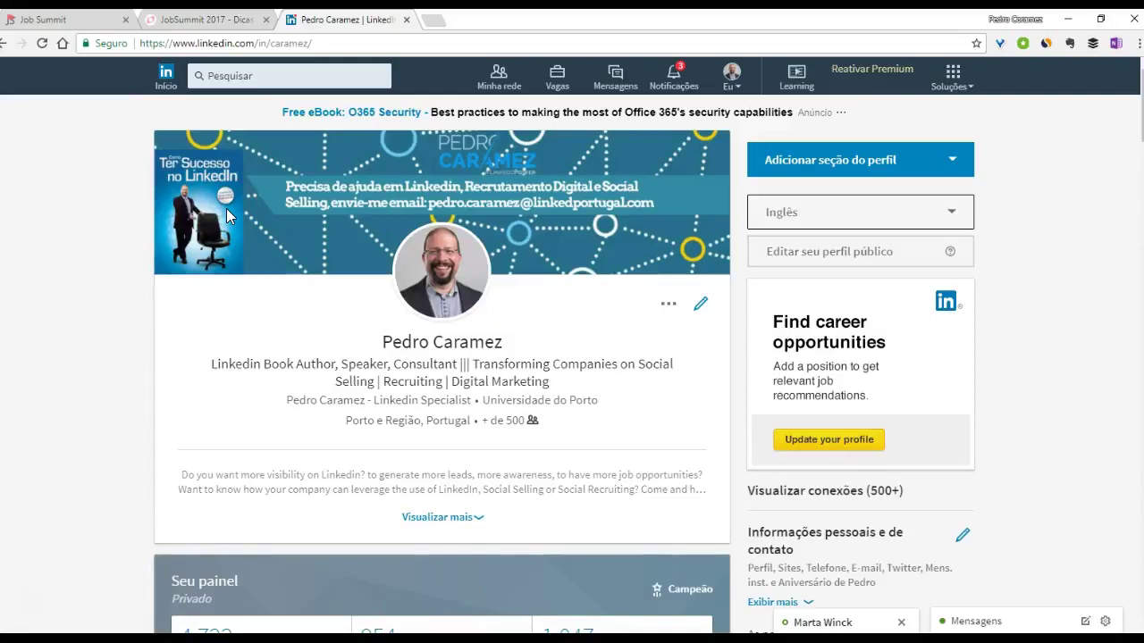
pyautogui.click(834, 223)
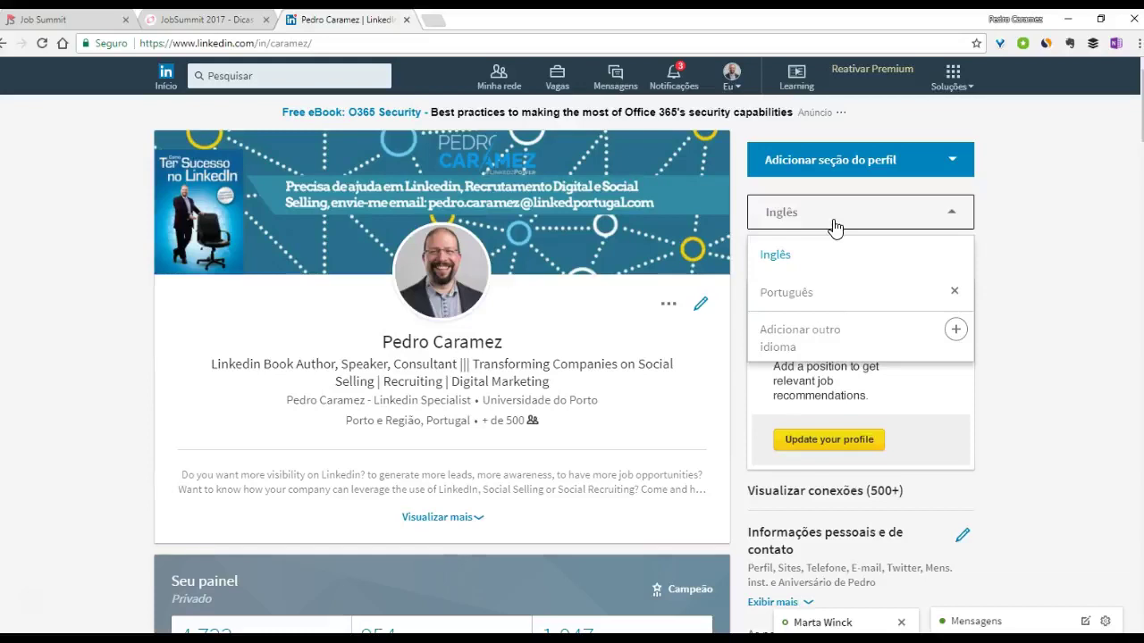
# - Close the profile-language dropdown, leaving the Inglês version of the profile in view
pyautogui.click(805, 345)
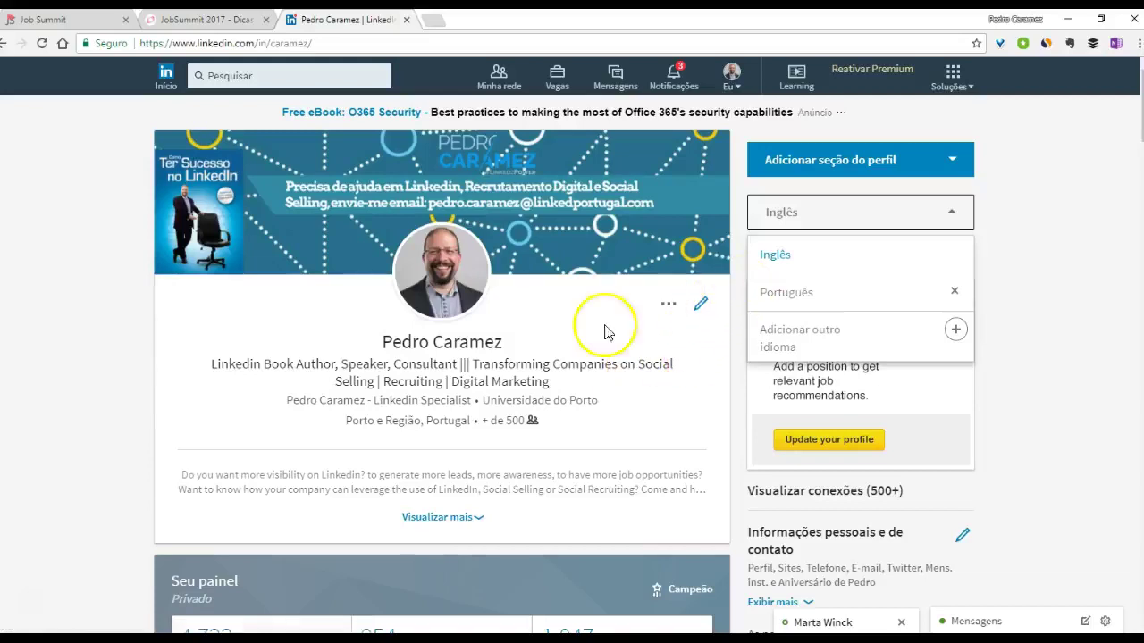
pyautogui.click(41, 306)
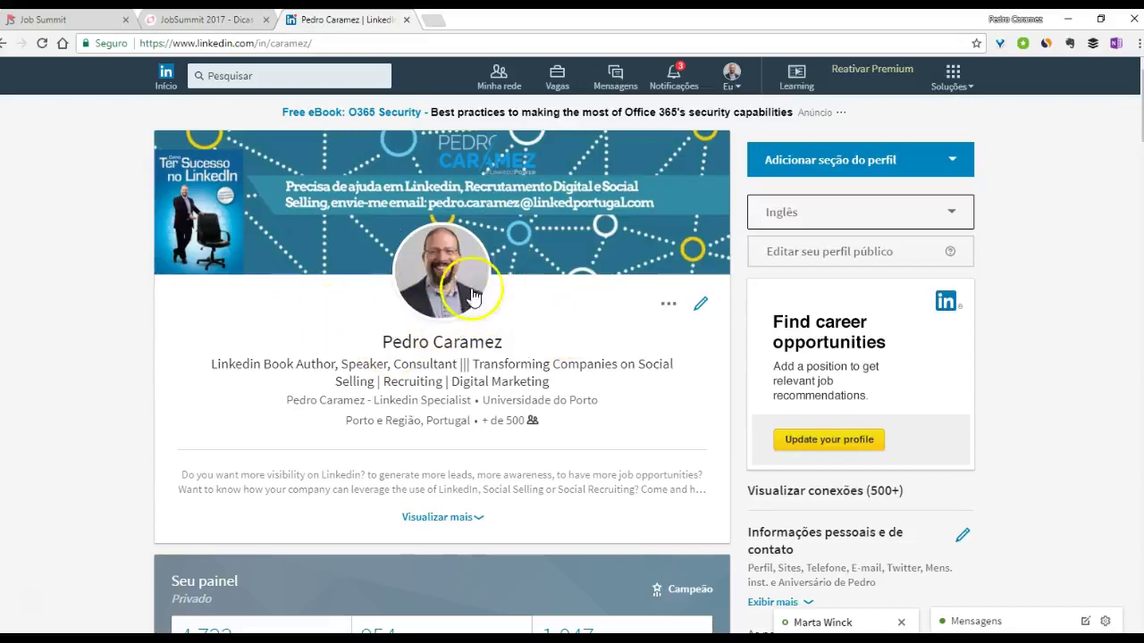
# - Open the Editar introdução dialog with the name, headline and current position fields
pyautogui.click(702, 312)
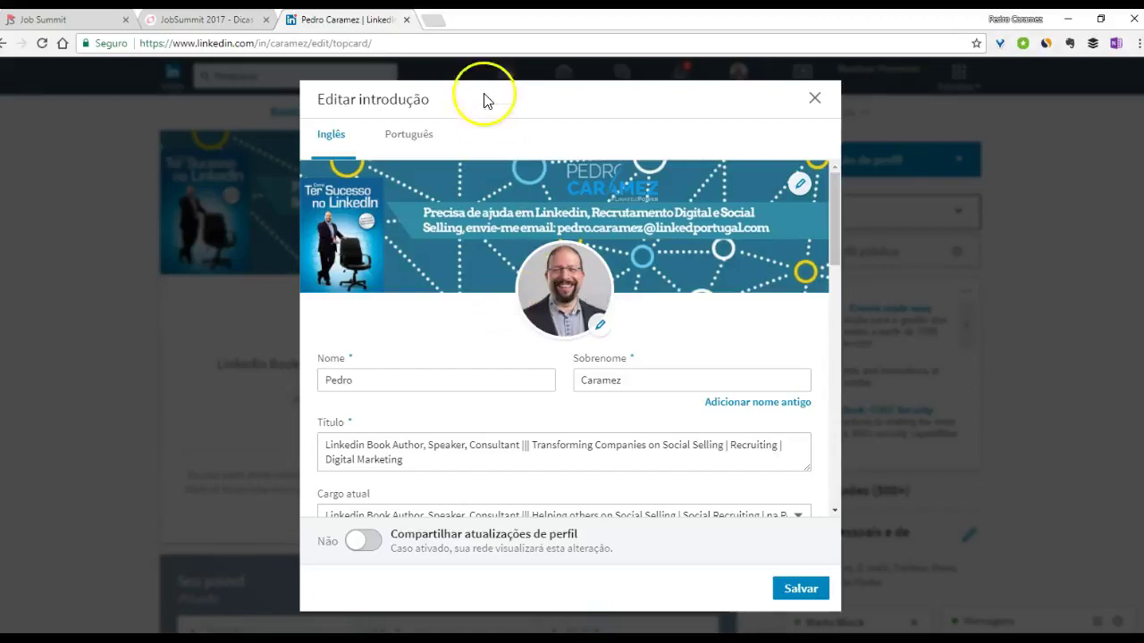
# - Load snappr.co/photo-analyzer in a new tab, then return to LinkedIn's introduction editor
pyautogui.click(438, 20)
pyautogui.write('snappr.co/photo-analyzer/')
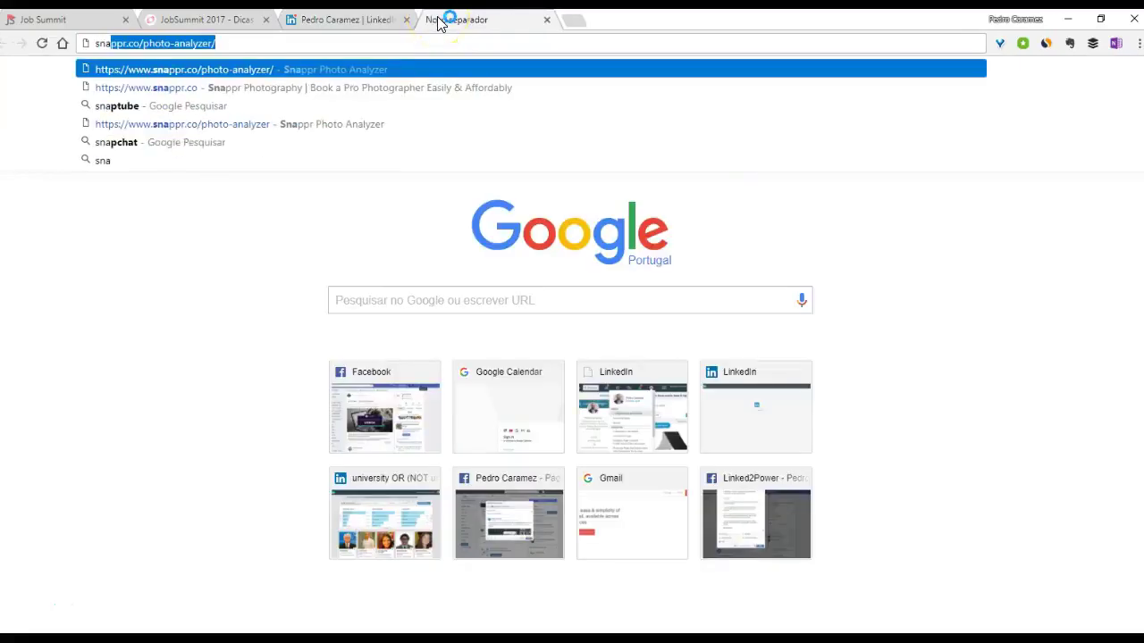
pyautogui.press('Return')
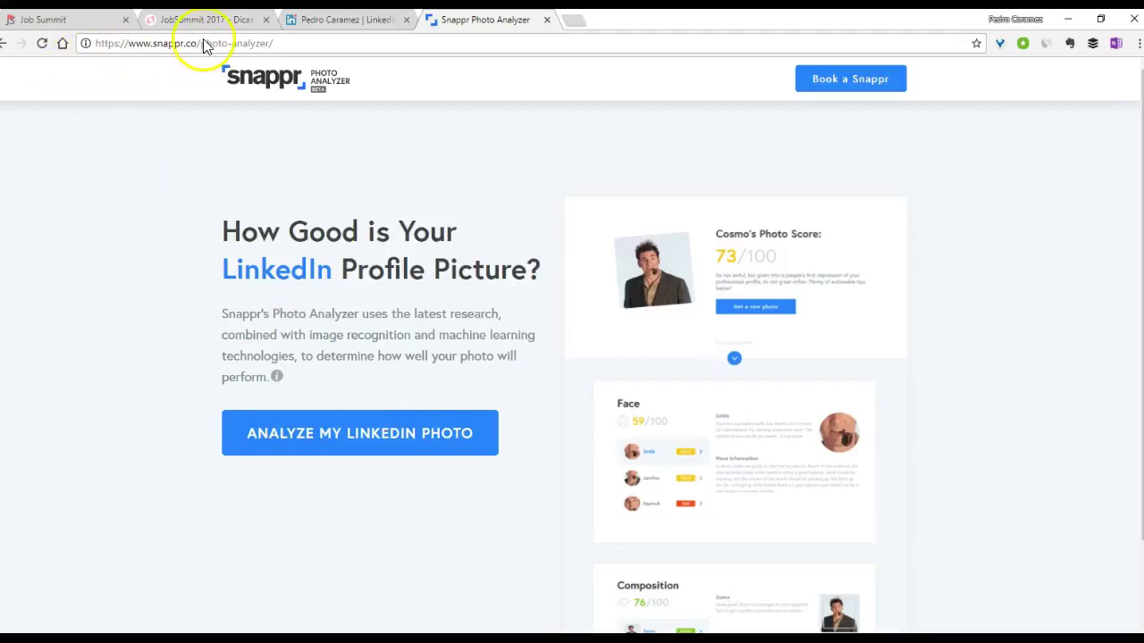
pyautogui.click(344, 19)
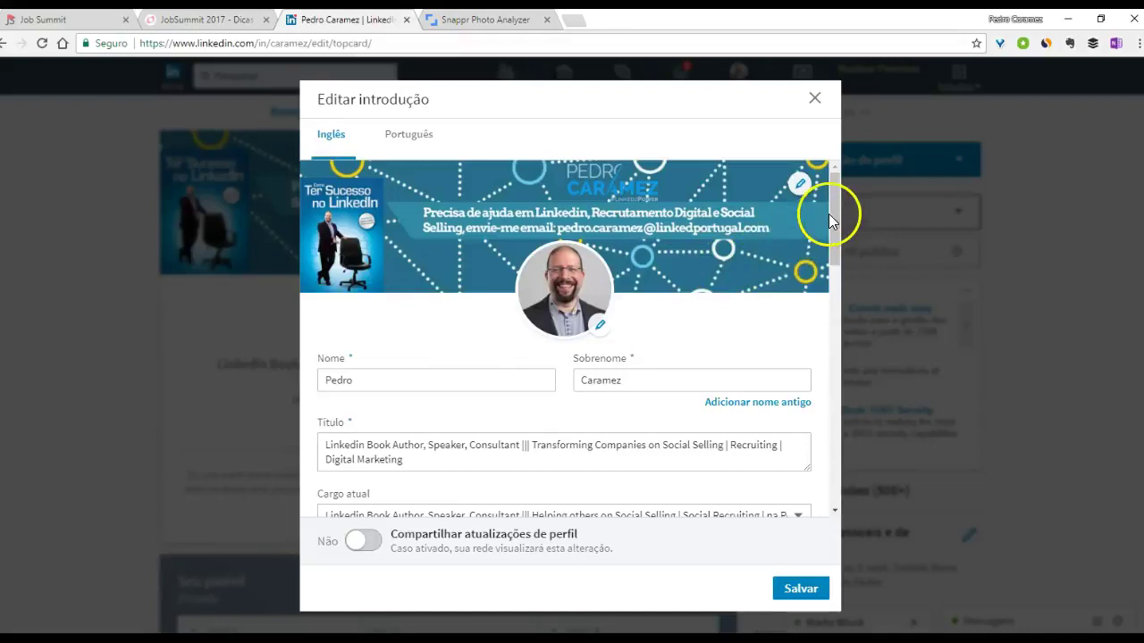
pyautogui.scroll(-3, 831, 217)
pyautogui.click(437, 339)
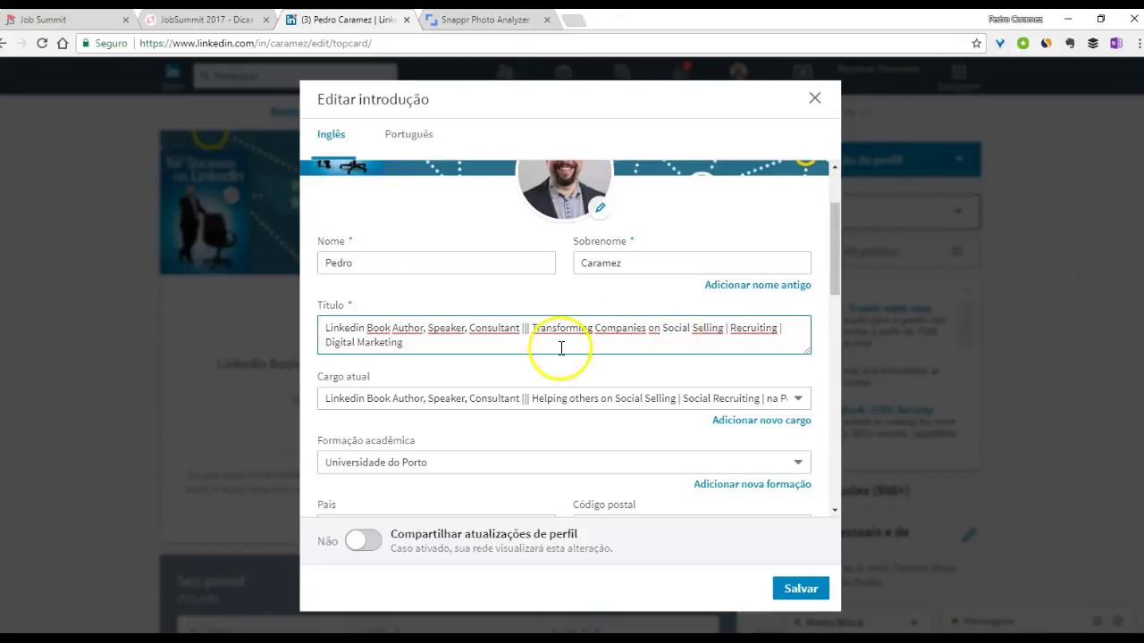
pyautogui.moveTo(325, 338); pyautogui.dragTo(748, 298)
pyautogui.moveTo(832, 259); pyautogui.dragTo(825, 379)
pyautogui.click(344, 279)
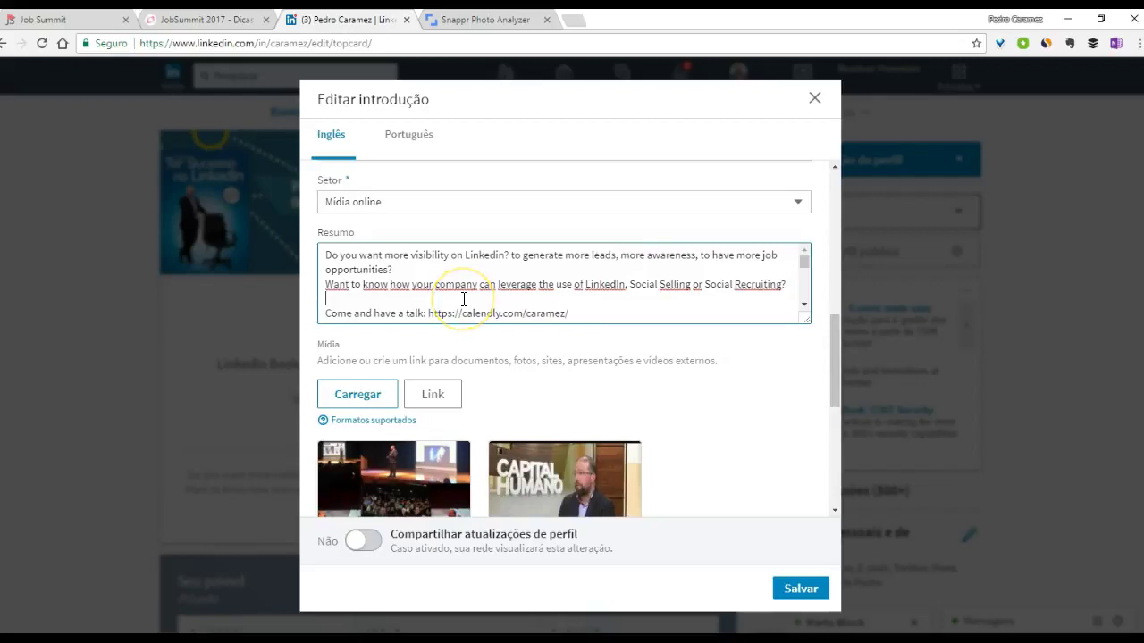
# - Review the Resumo text and Mídia thumbnails, then save and close the introduction editor
pyautogui.scroll(-1, 464, 300)
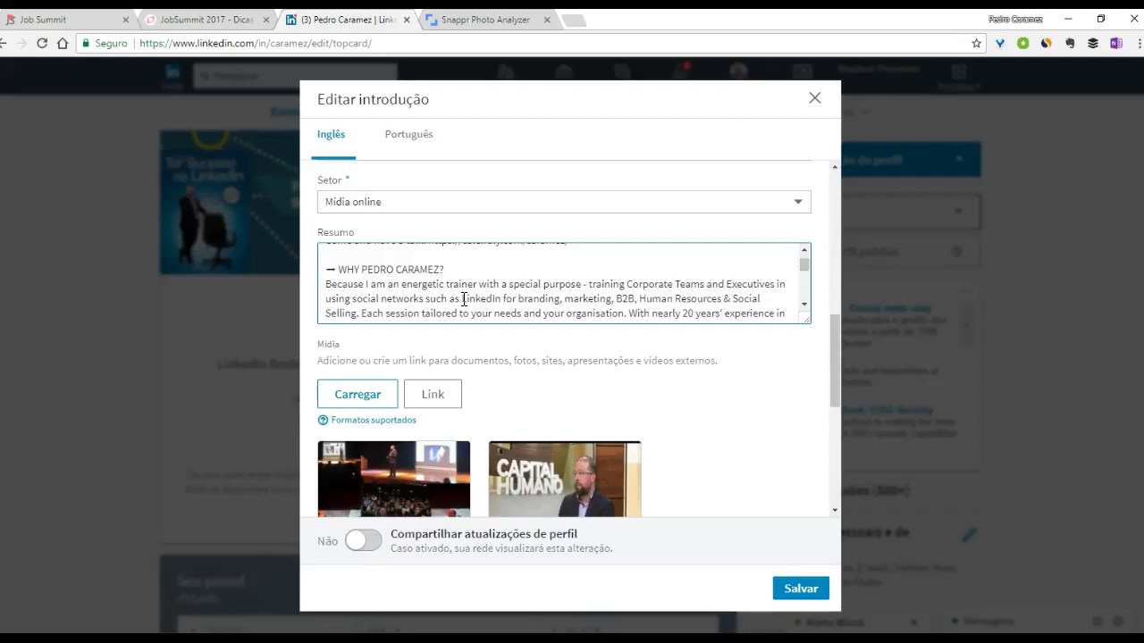
pyautogui.click(651, 298)
pyautogui.scroll(-1, 408, 301)
pyautogui.scroll(4, 408, 302)
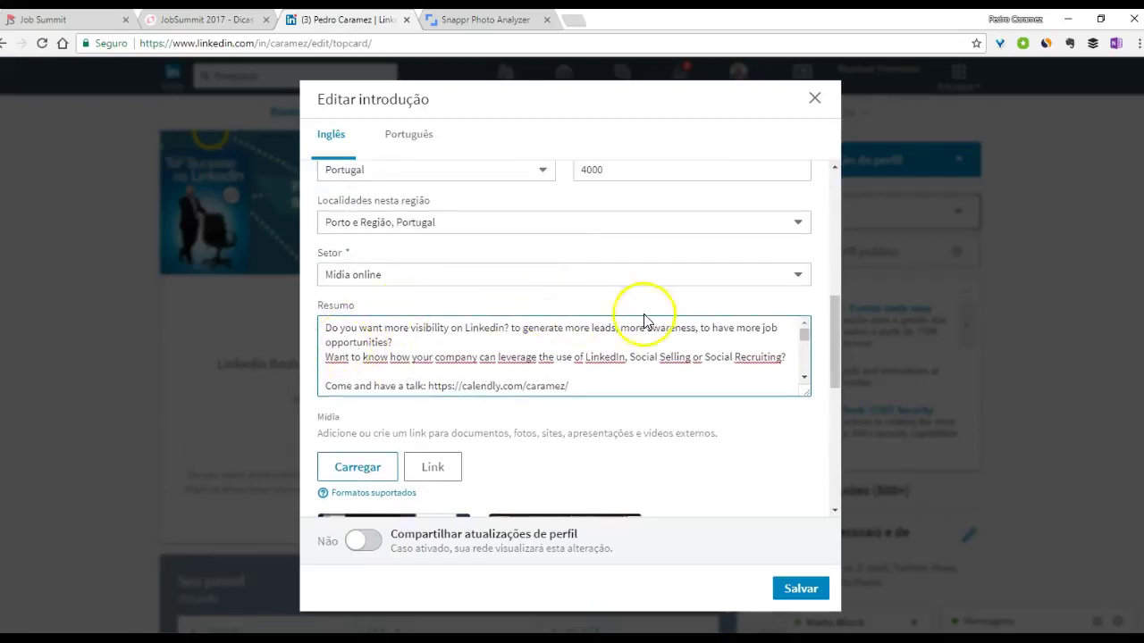
pyautogui.moveTo(834, 342); pyautogui.dragTo(837, 369)
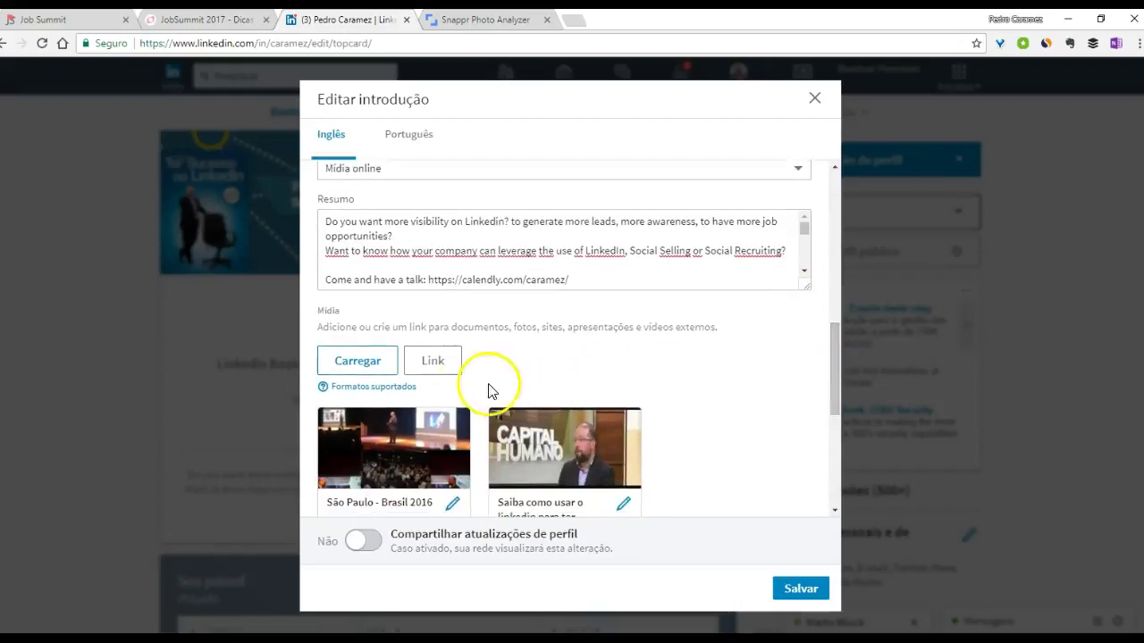
pyautogui.scroll(-1, 421, 399)
pyautogui.scroll(-2, 421, 399)
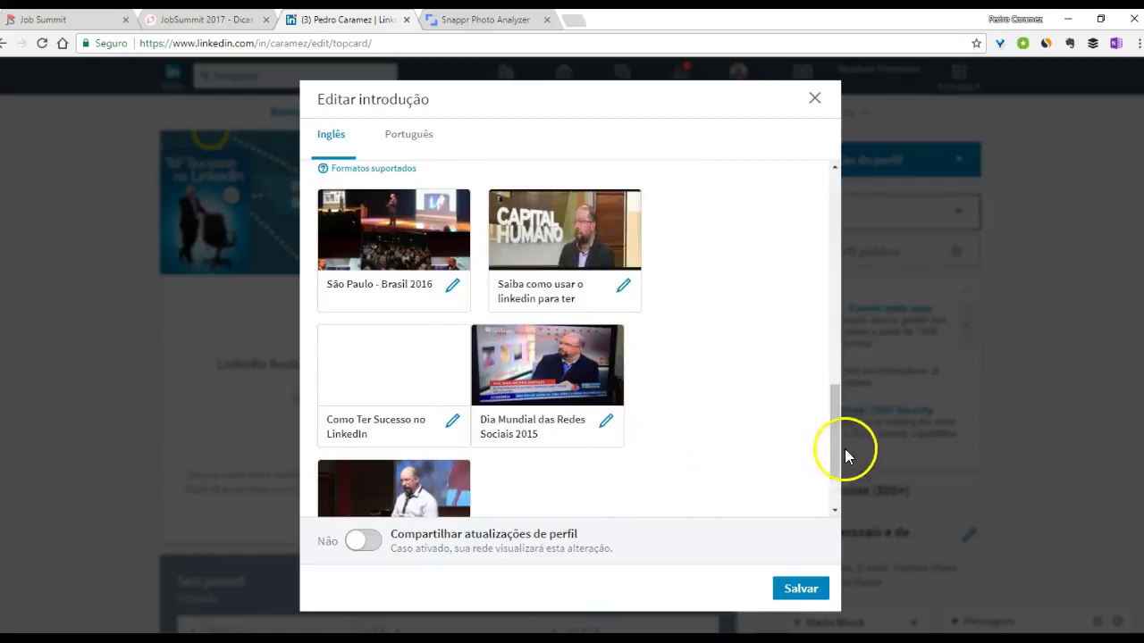
pyautogui.moveTo(838, 463); pyautogui.dragTo(836, 472)
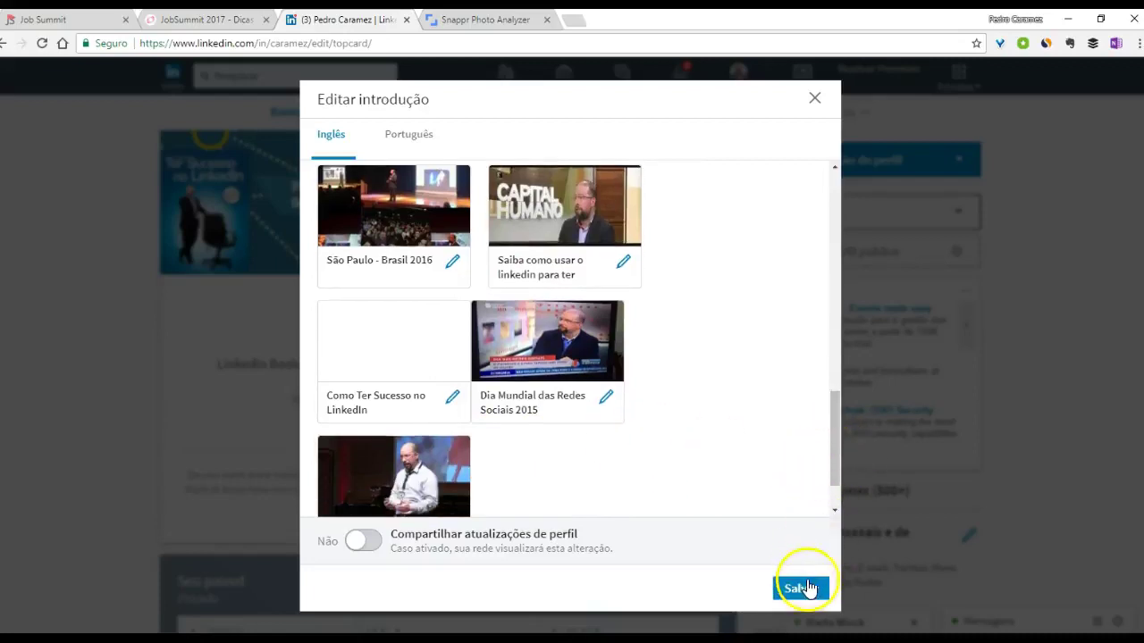
pyautogui.click(814, 98)
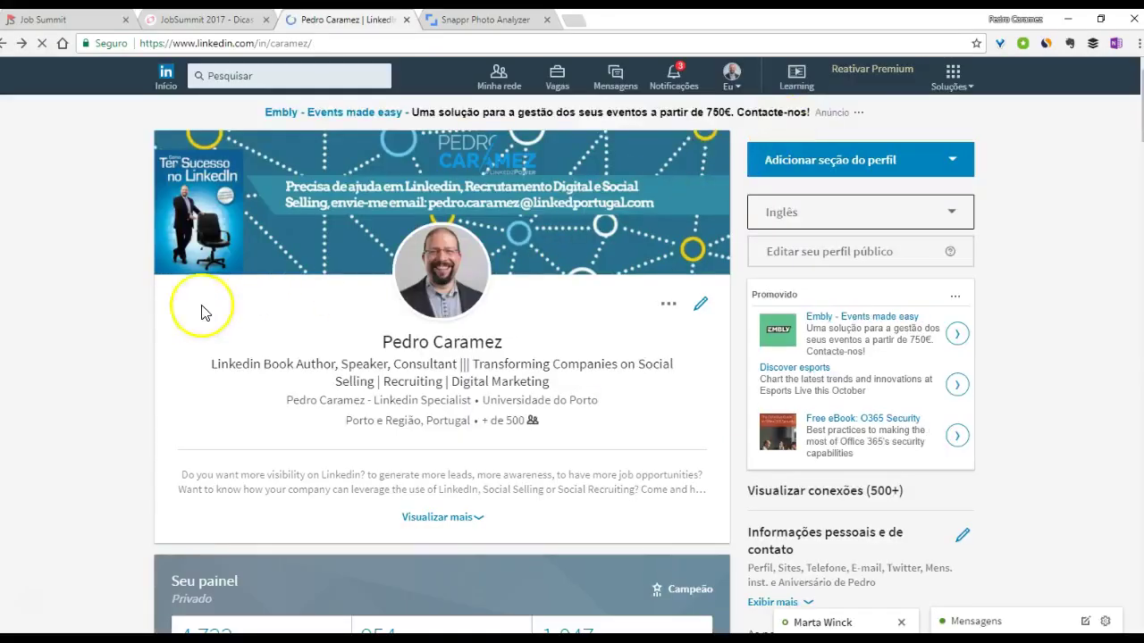
pyautogui.scroll(-1, 353, 452)
pyautogui.scroll(1, 294, 290)
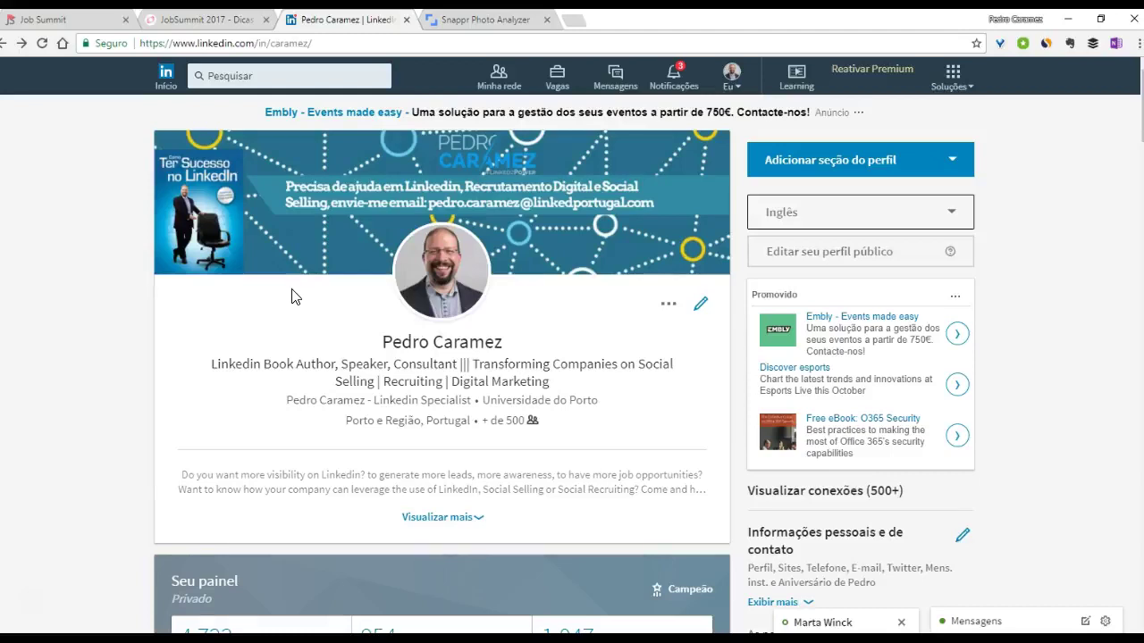
# - Show the profile top with 4,722 viewers, 954 post views and 1,047 search appearances
pyautogui.scroll(-1, 293, 295)
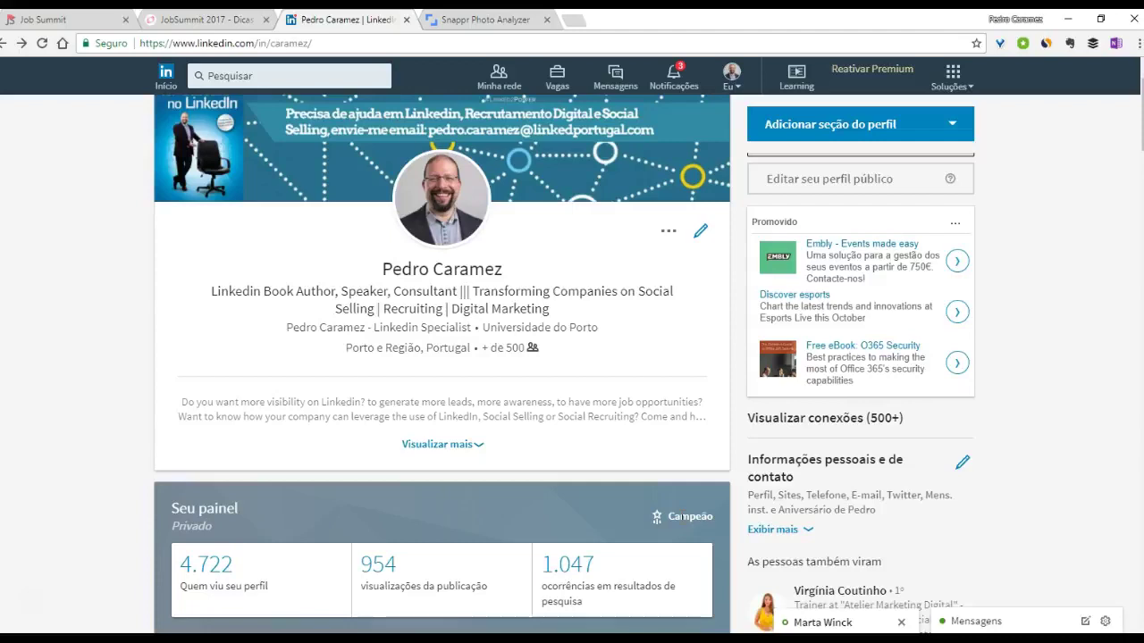
pyautogui.scroll(1, 653, 509)
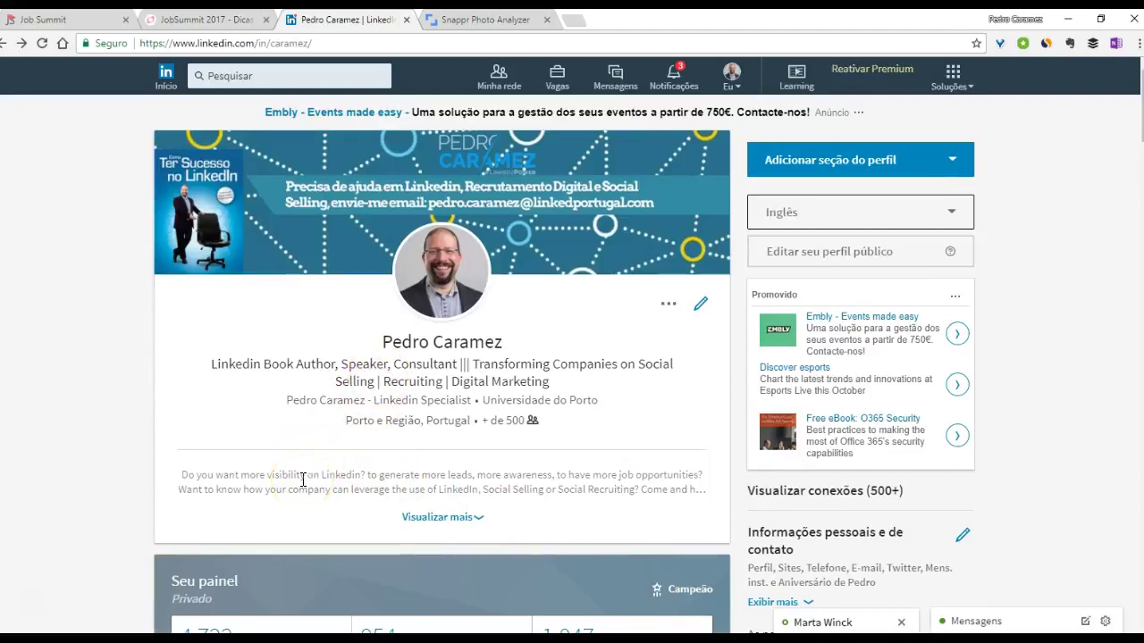
pyautogui.scroll(-3, 318, 481)
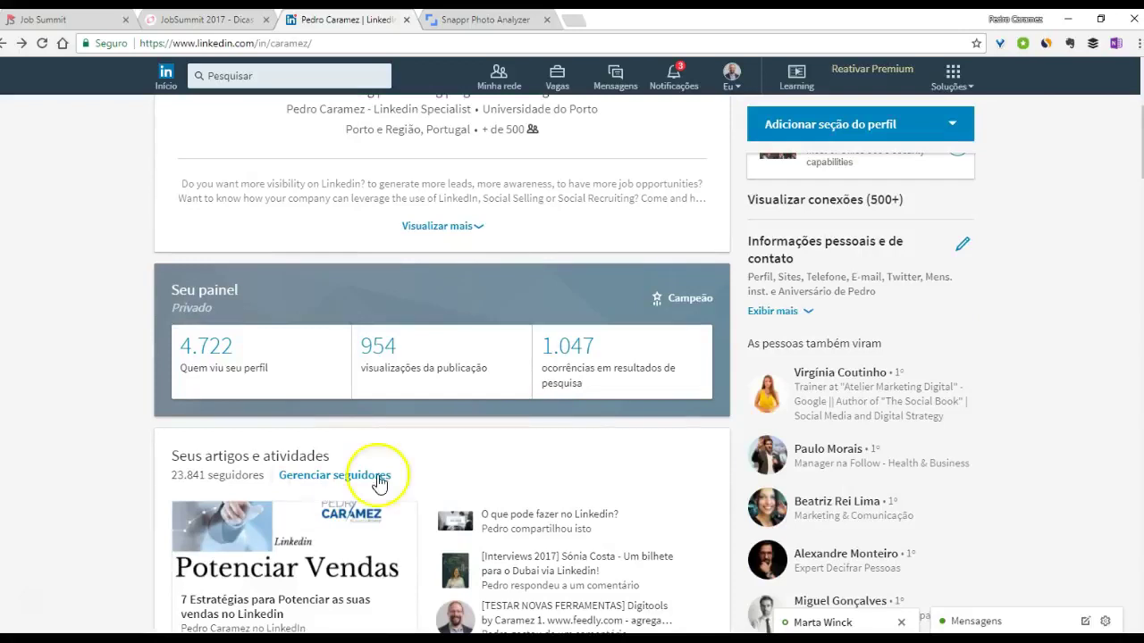
pyautogui.scroll(3, 364, 255)
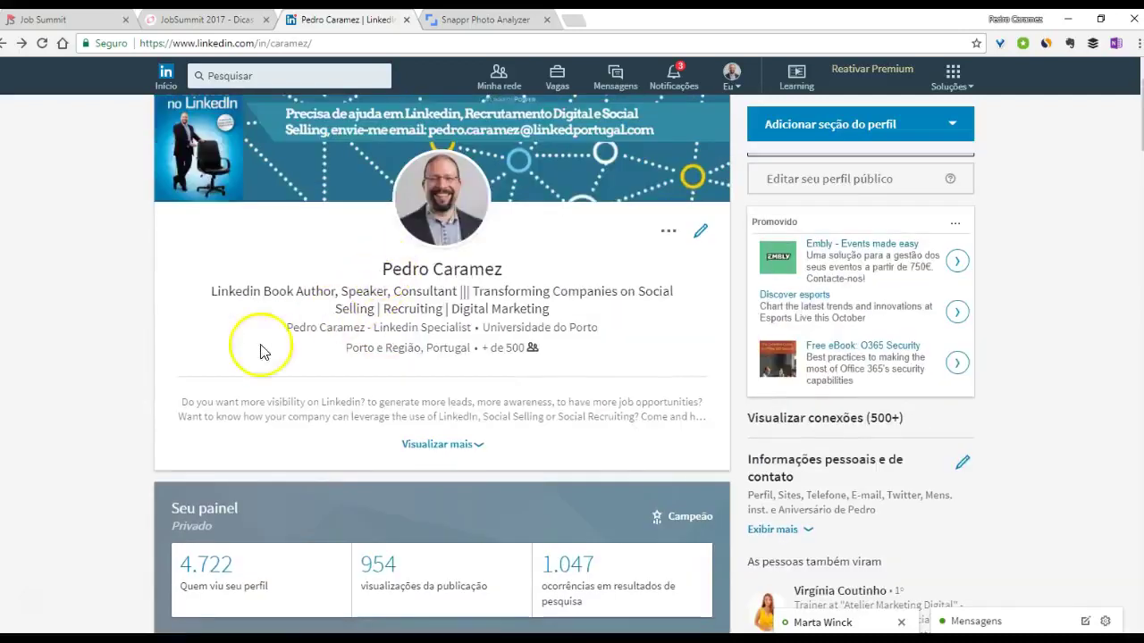
pyautogui.scroll(-2, 200, 351)
pyautogui.scroll(3, 206, 347)
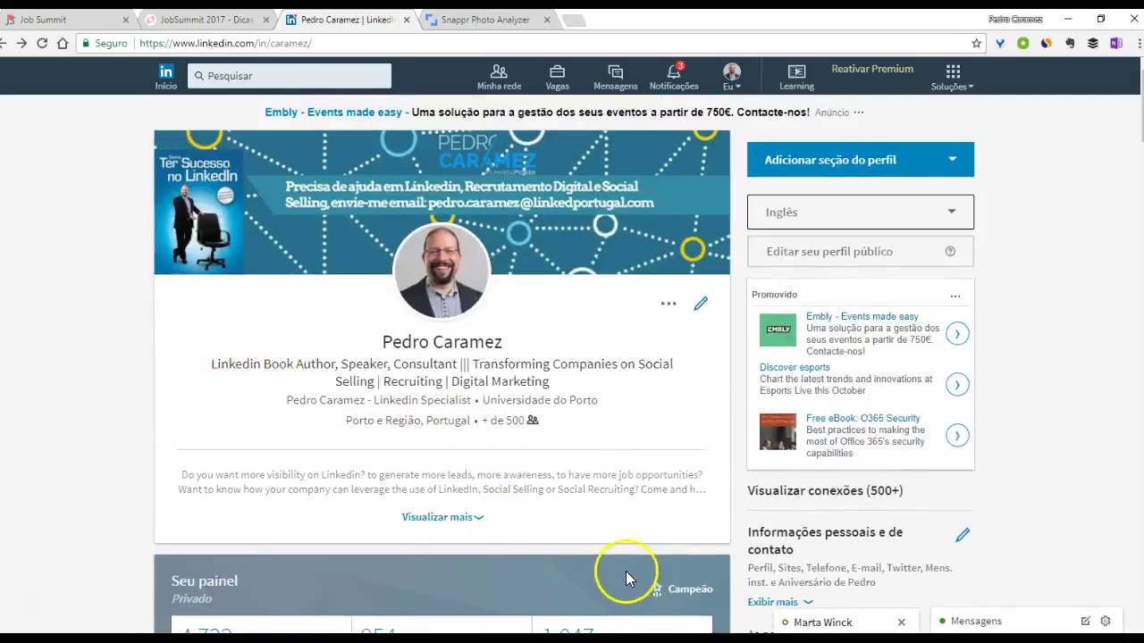
pyautogui.scroll(-1, 628, 566)
pyautogui.scroll(1, 603, 505)
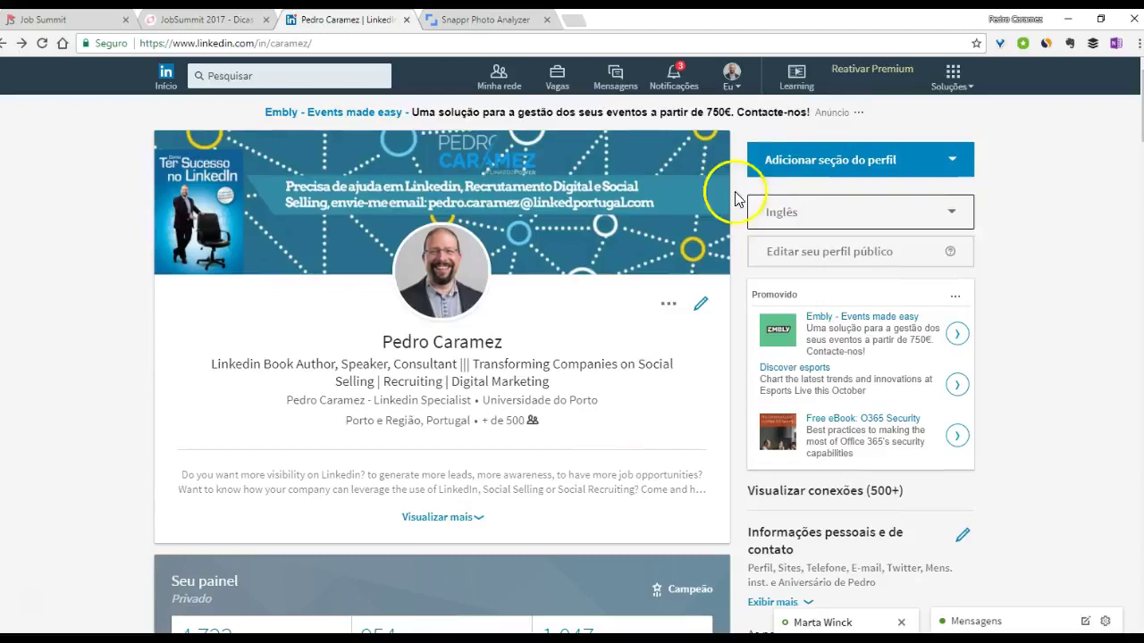
# - Start a new work experience entry with Alerta Emprego as the company
pyautogui.click(793, 161)
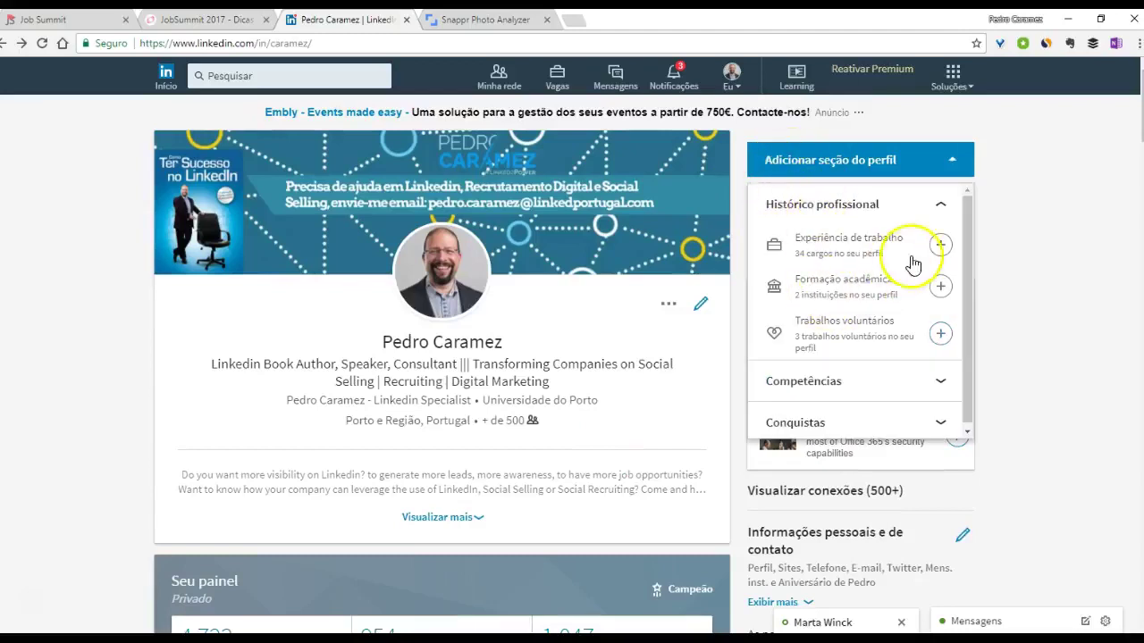
pyautogui.scroll(-1, 969, 259)
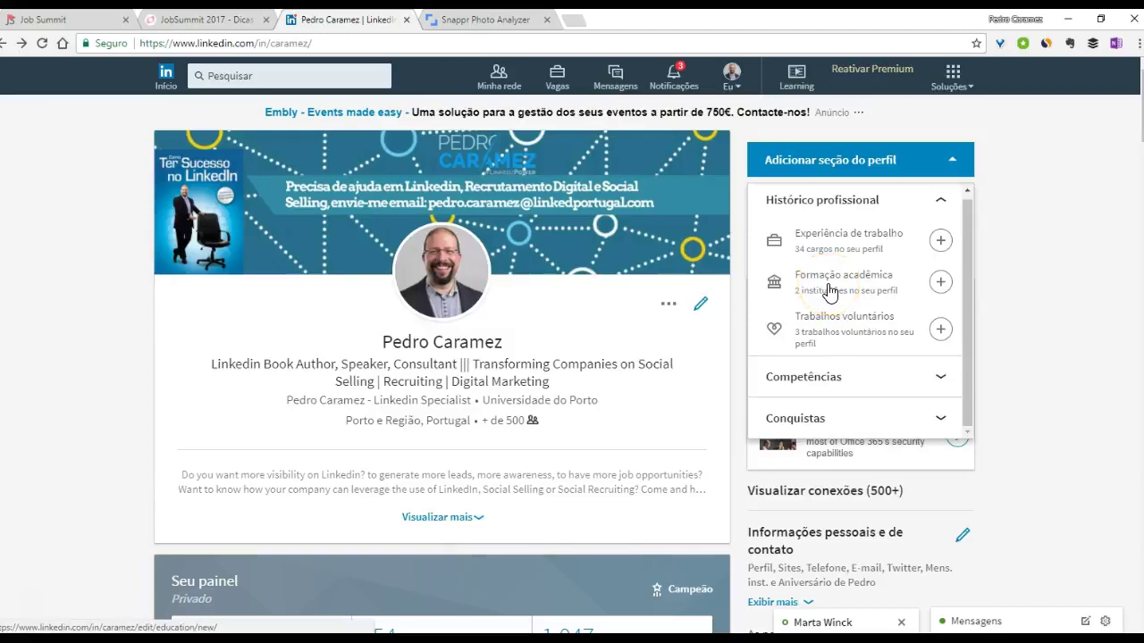
pyautogui.click(825, 250)
pyautogui.click(828, 253)
pyautogui.click(382, 270)
pyautogui.write('aler')
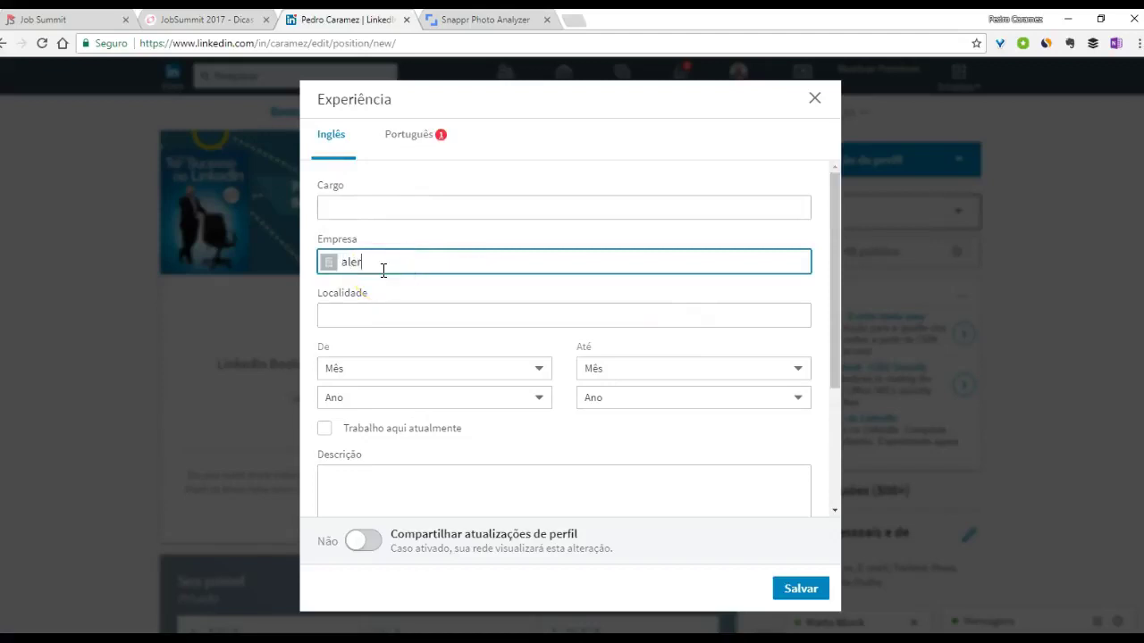
pyautogui.write('ys')
pyautogui.write('a em')
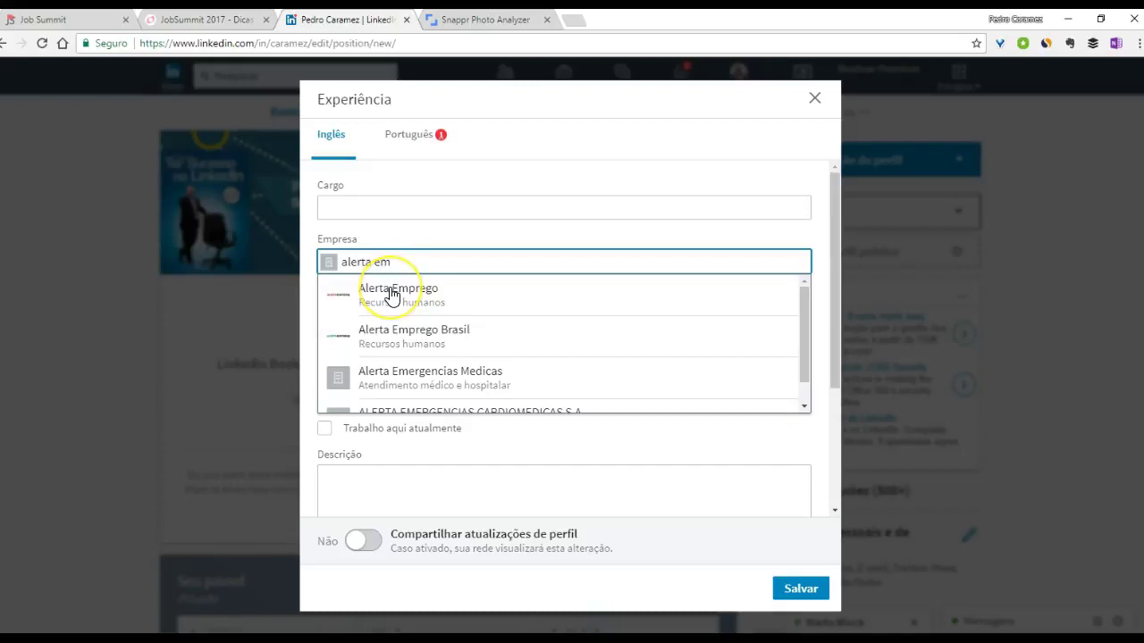
pyautogui.click(391, 295)
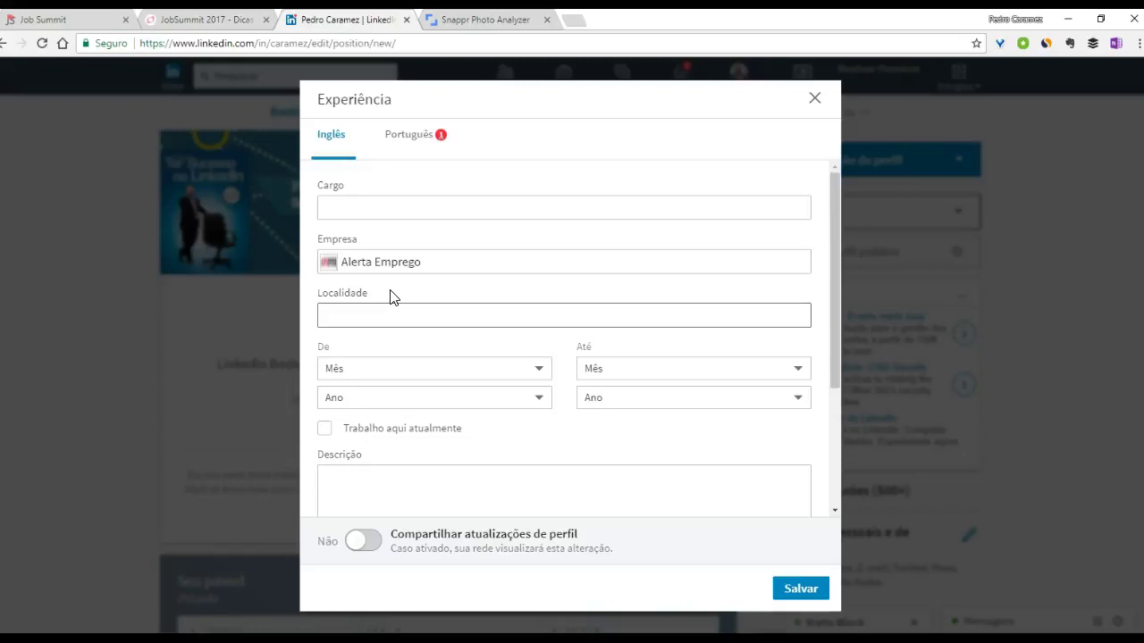
# - Discard the unsaved experience entry and start a new Formação acadêmica entry
pyautogui.click(813, 100)
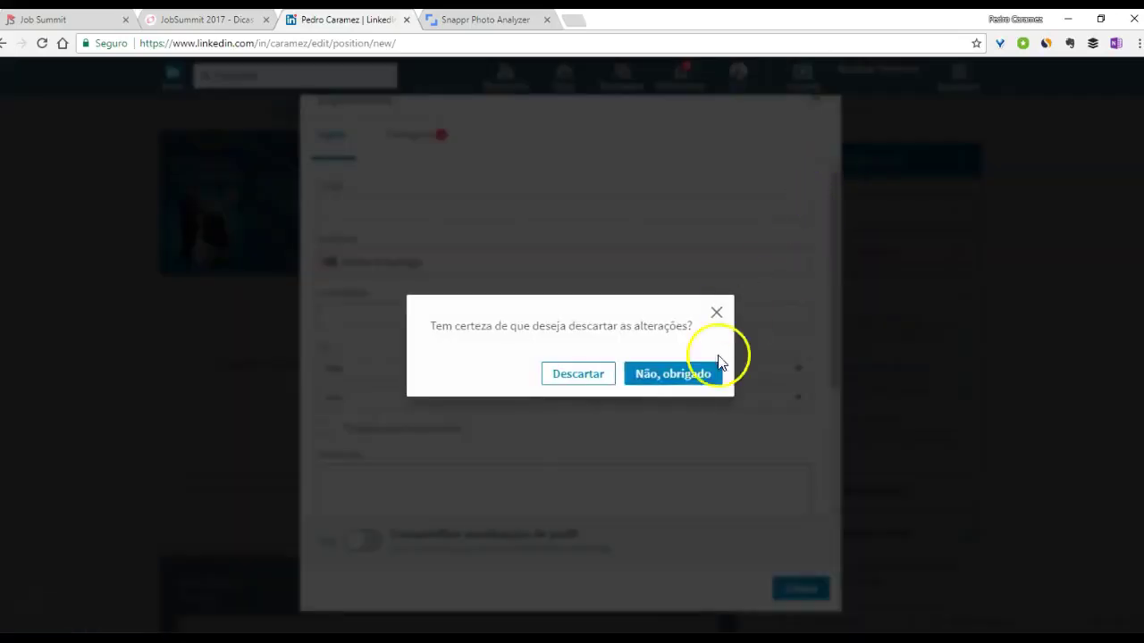
pyautogui.click(580, 375)
pyautogui.click(850, 169)
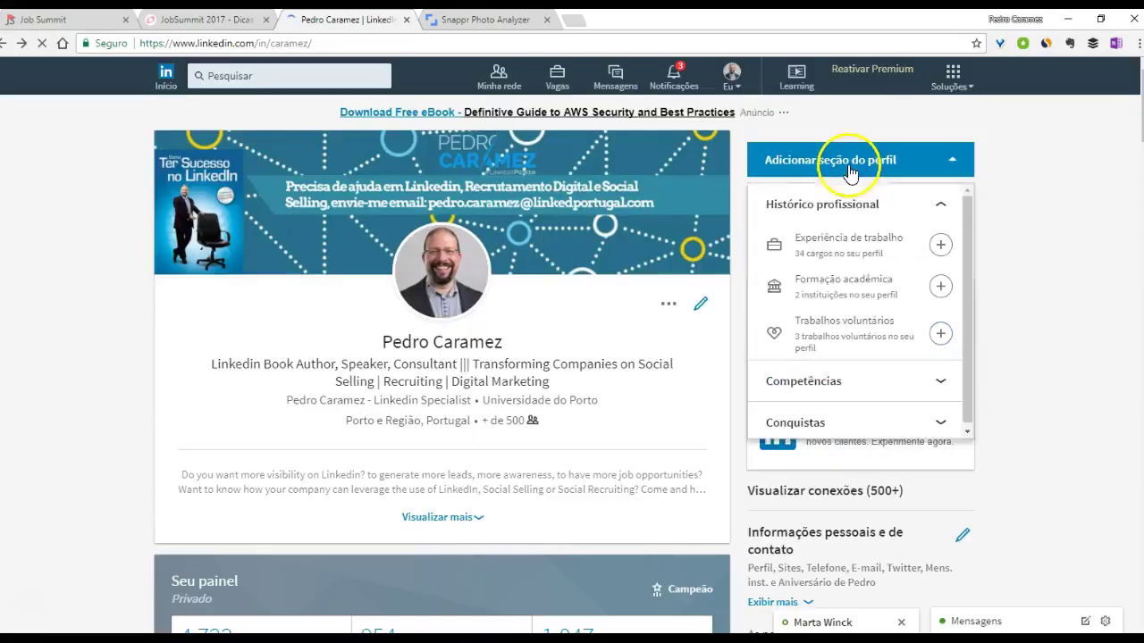
pyautogui.click(817, 286)
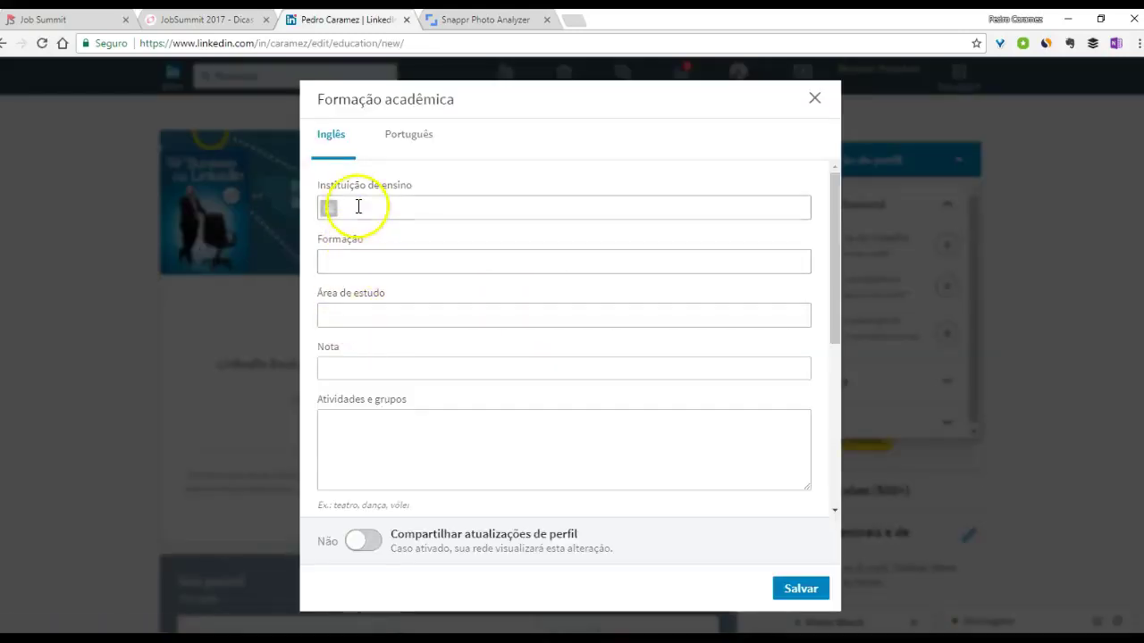
# - Pick Universidade do Minho as the school, then discard the unsaved education entry
pyautogui.write('imun')
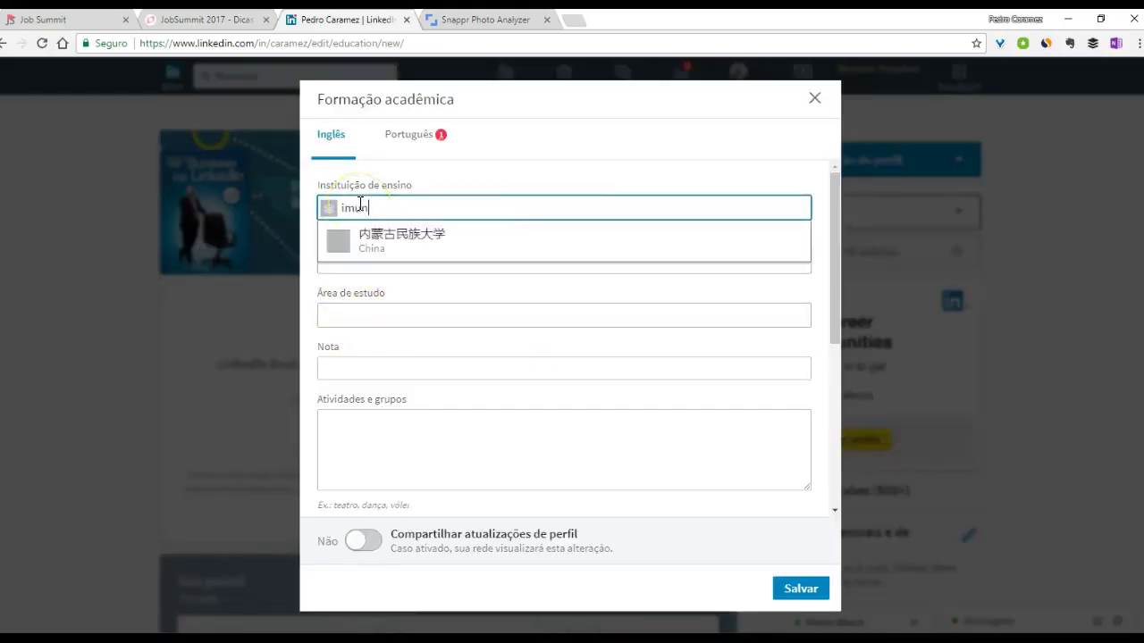
pyautogui.press('BackSpace')
pyautogui.write('minho')
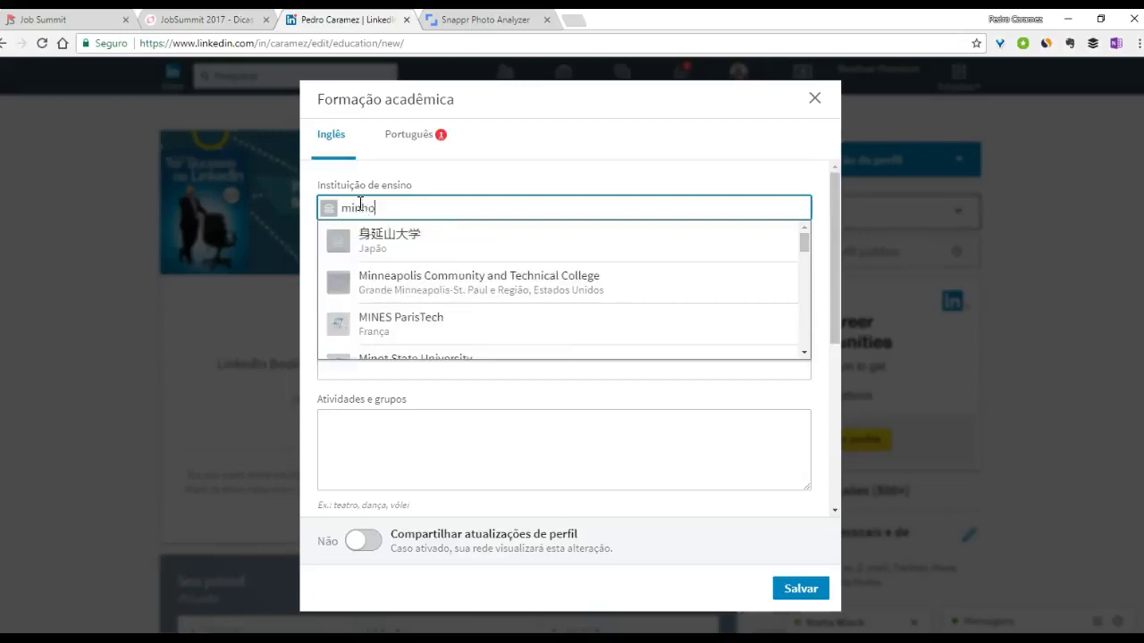
pyautogui.click(351, 234)
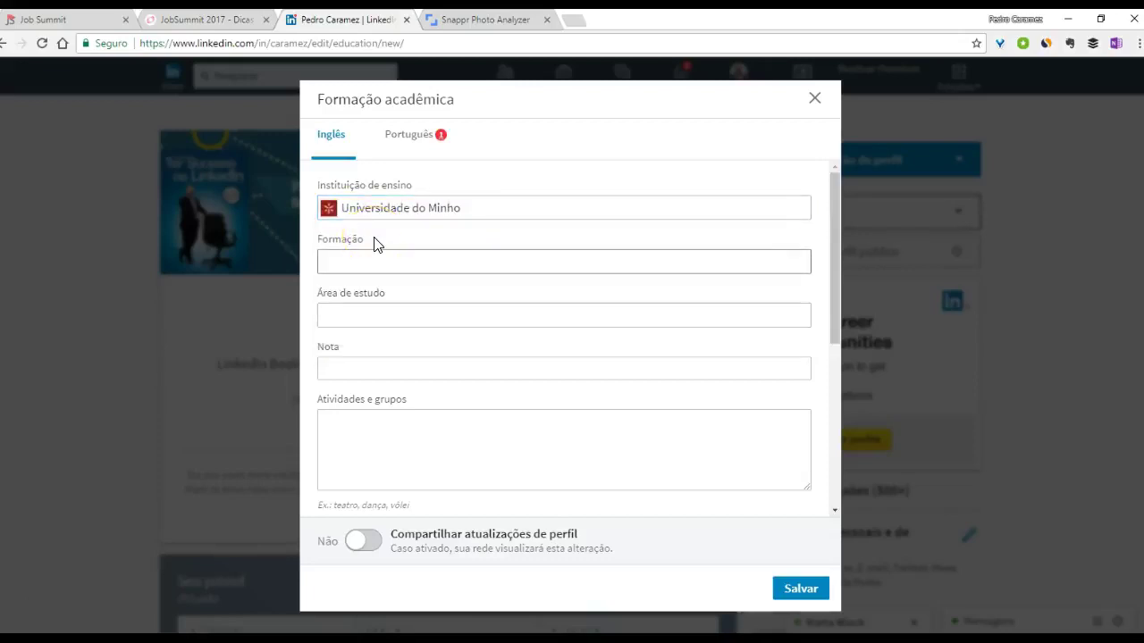
pyautogui.click(814, 98)
pyautogui.click(604, 374)
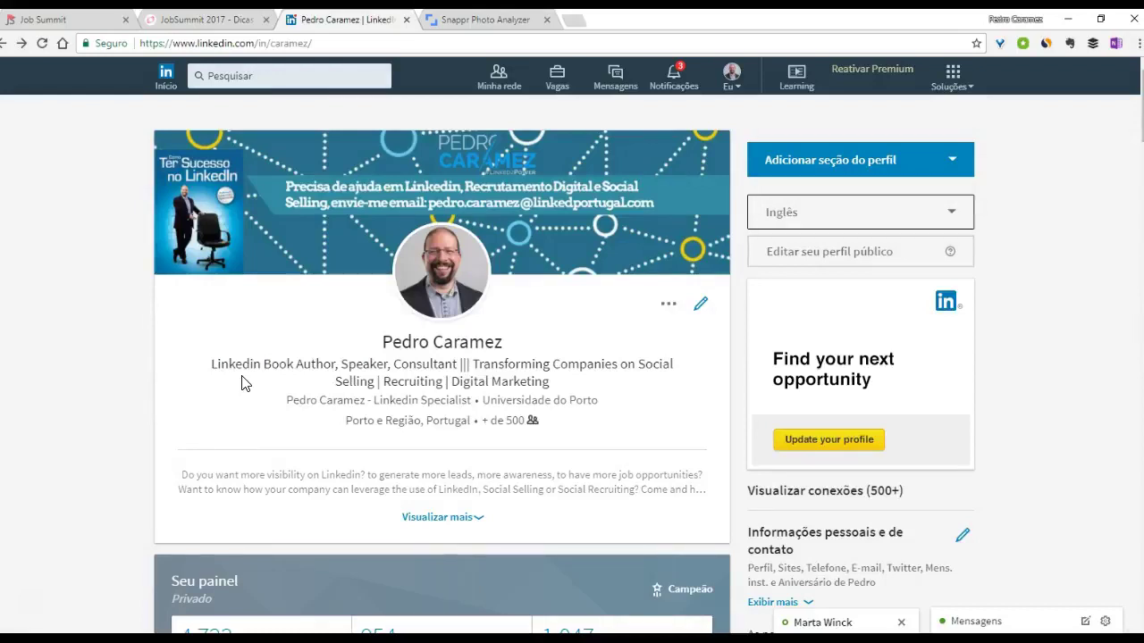
# - Browse the Competências and Conquistas groups of Adicionar seção do perfil, ending on Competências (50 skills)
pyautogui.click(781, 159)
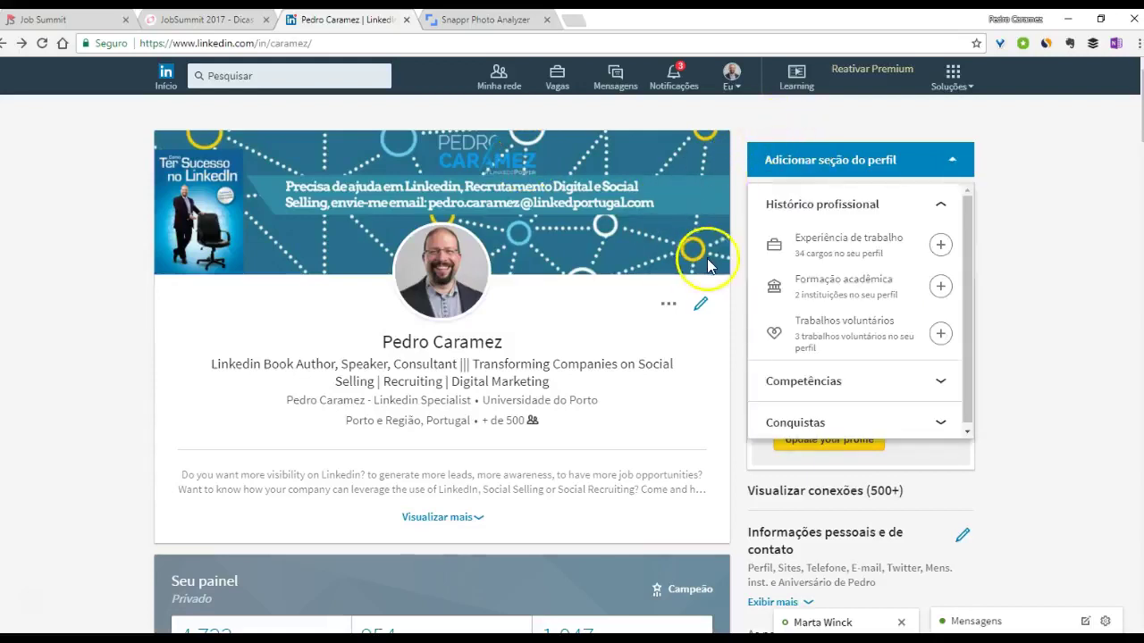
pyautogui.scroll(-1, 922, 297)
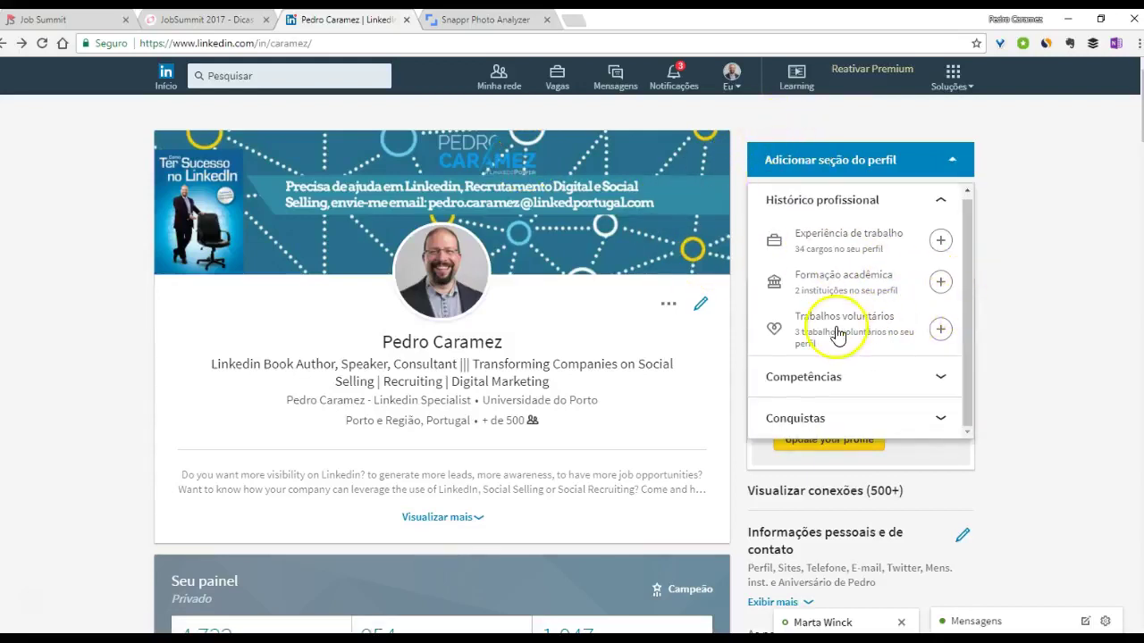
pyautogui.click(807, 379)
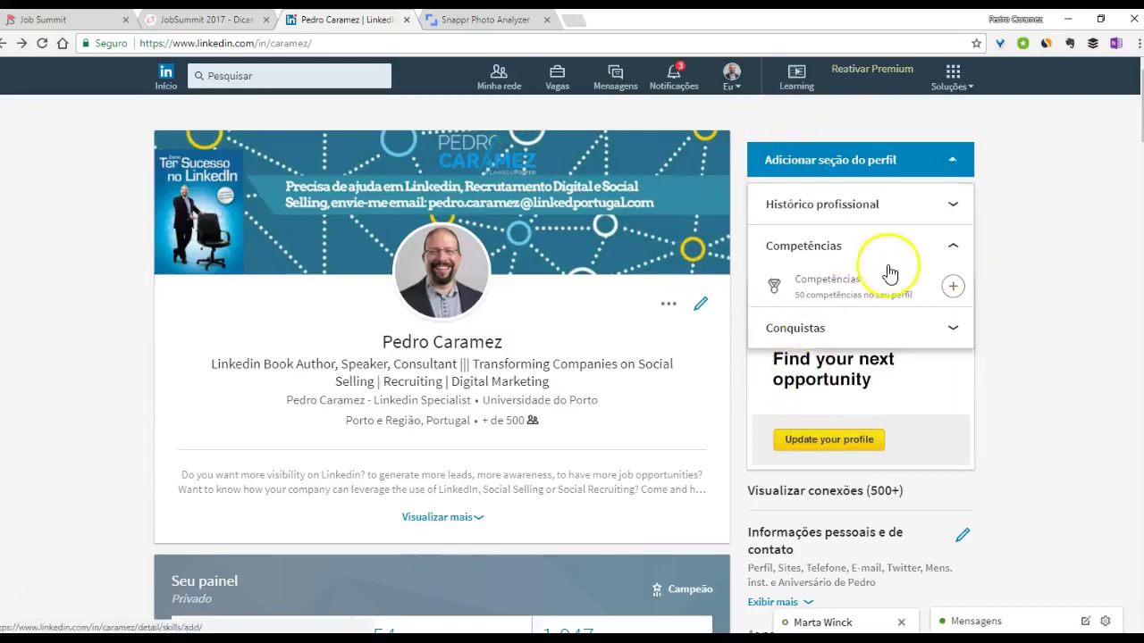
pyautogui.click(824, 328)
pyautogui.scroll(-1, 813, 368)
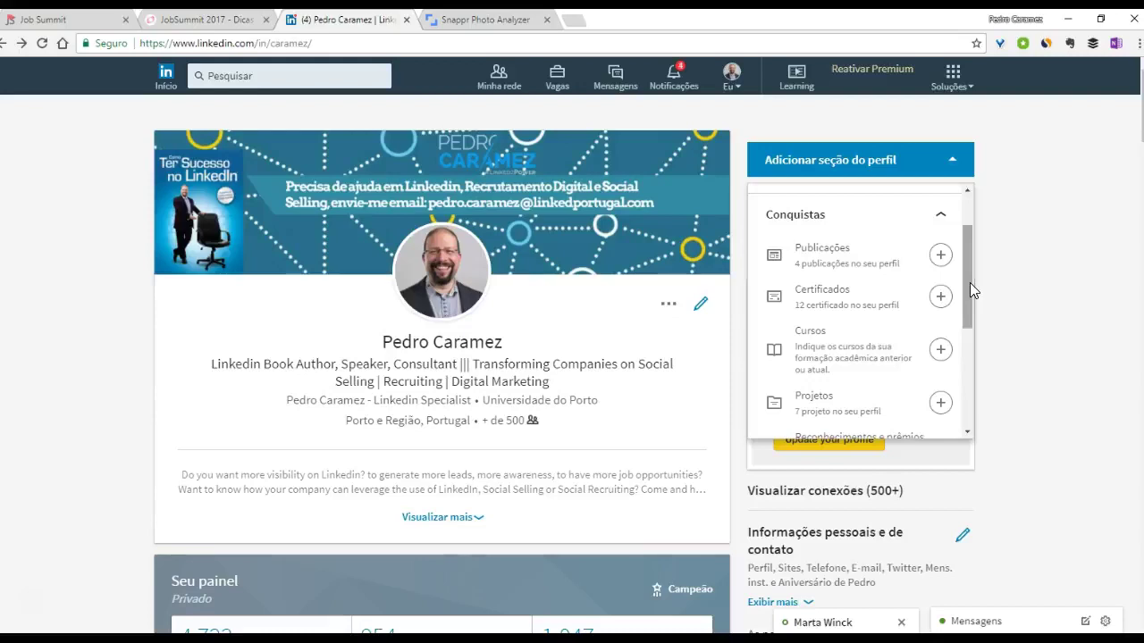
pyautogui.moveTo(969, 282); pyautogui.dragTo(960, 224)
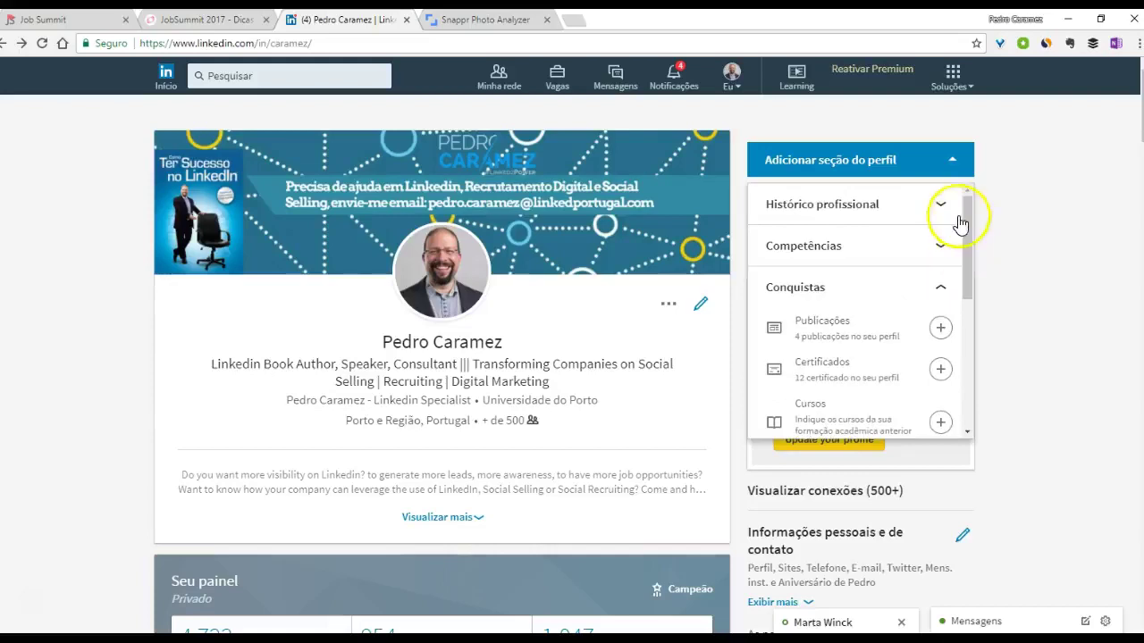
pyautogui.click(815, 251)
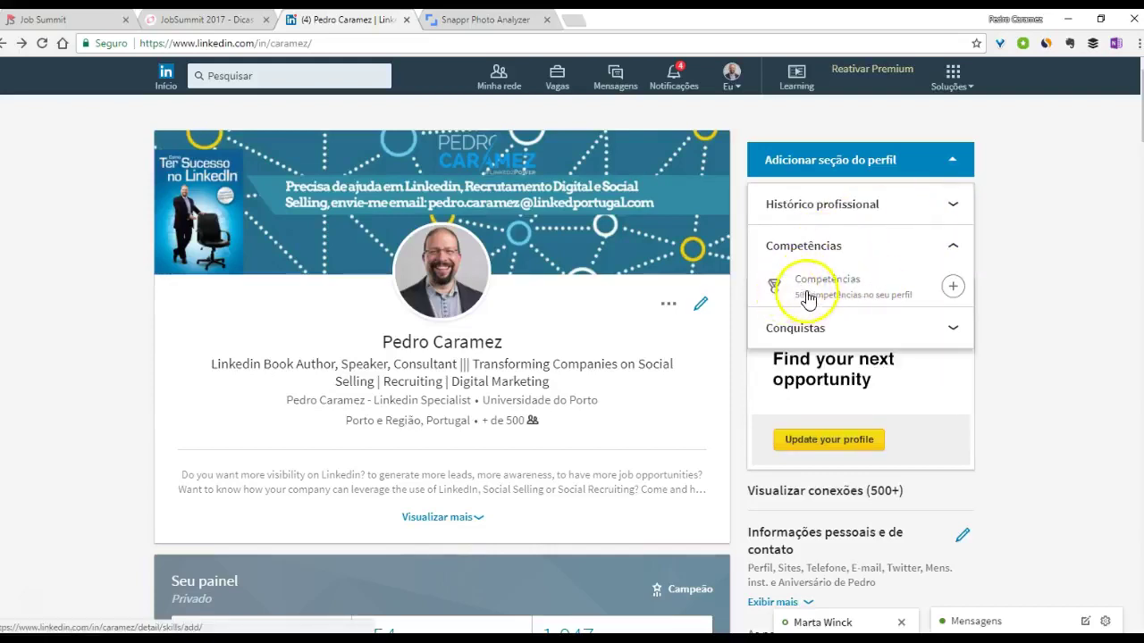
# - Scroll to the featured skills section, showing social selling with 29 endorsements and 47 more skills
pyautogui.scroll(-20, 443, 358)
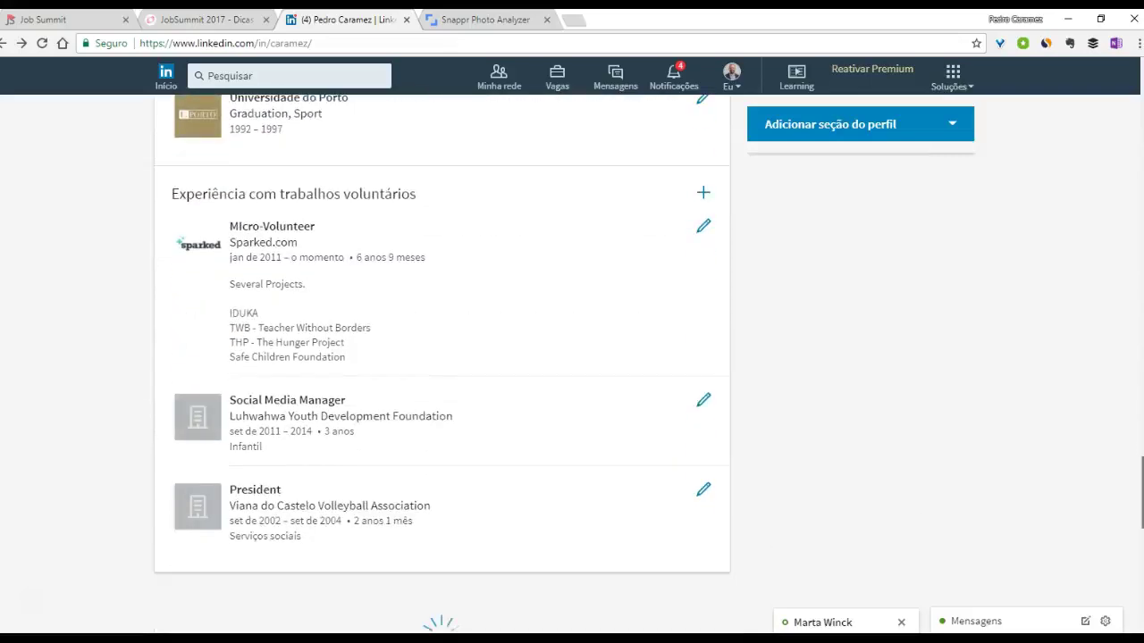
pyautogui.scroll(8, 443, 358)
pyautogui.scroll(-8, 442, 358)
pyautogui.scroll(-4, 470, 465)
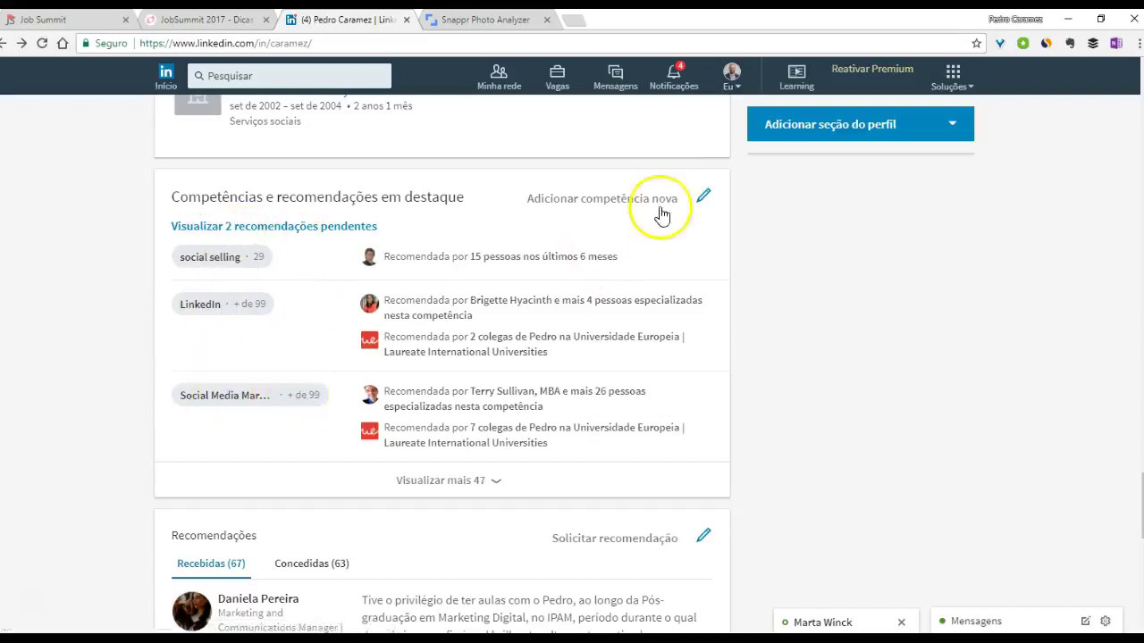
pyautogui.click(704, 195)
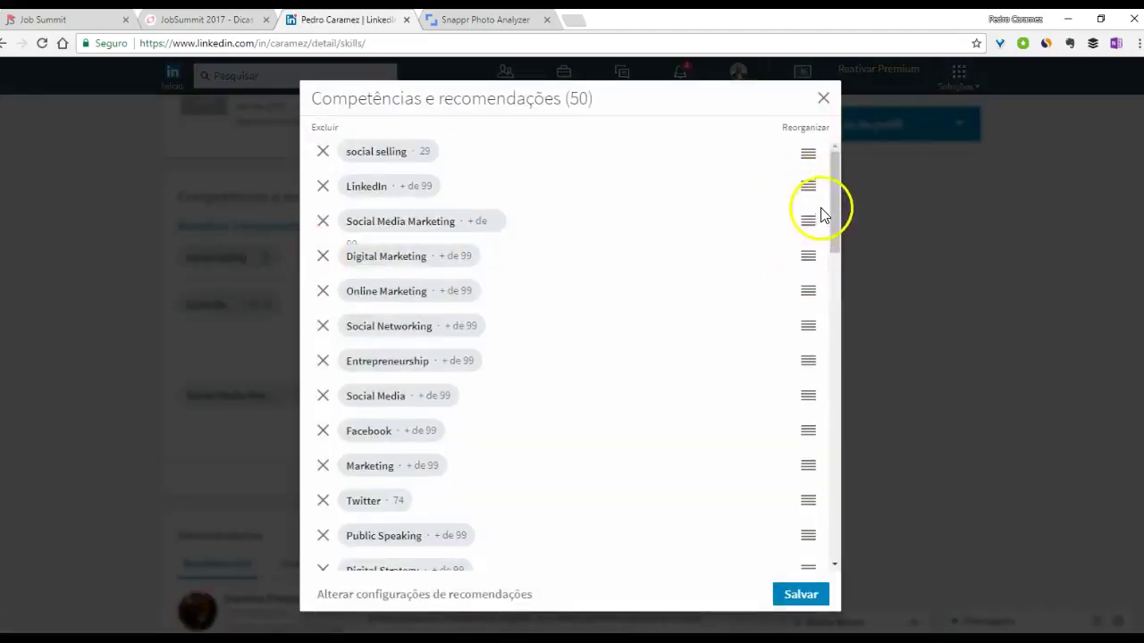
pyautogui.moveTo(802, 245)
pyautogui.mouseDown()
pyautogui.moveTo(804, 210)
pyautogui.moveTo(805, 281)
pyautogui.moveTo(805, 263)
pyautogui.moveTo(793, 261)
pyautogui.mouseUp()
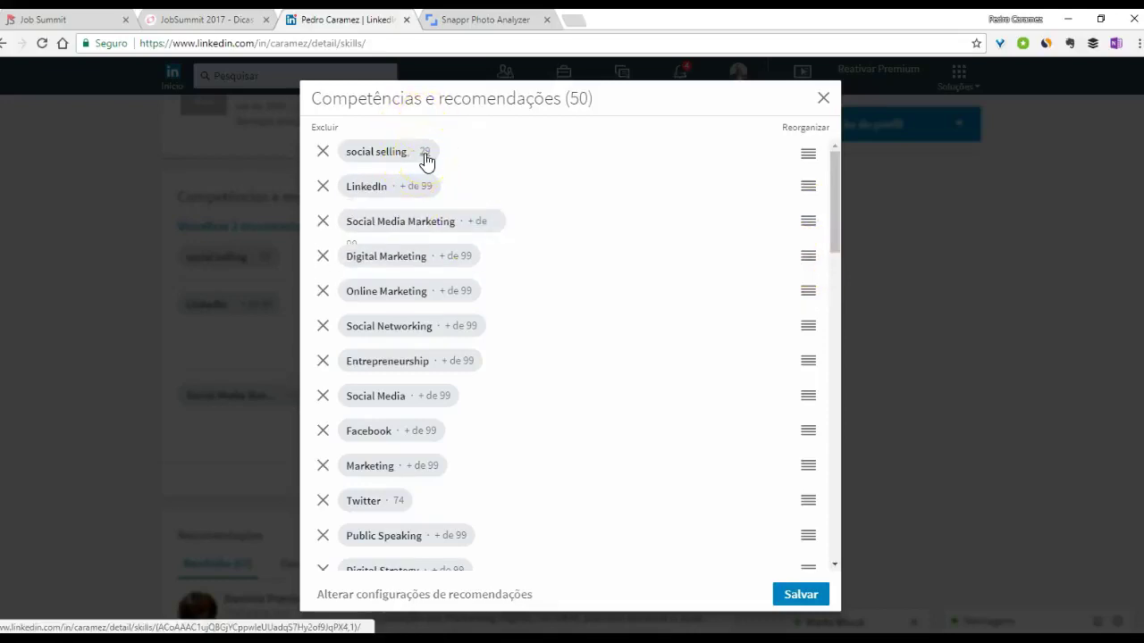
pyautogui.click(823, 100)
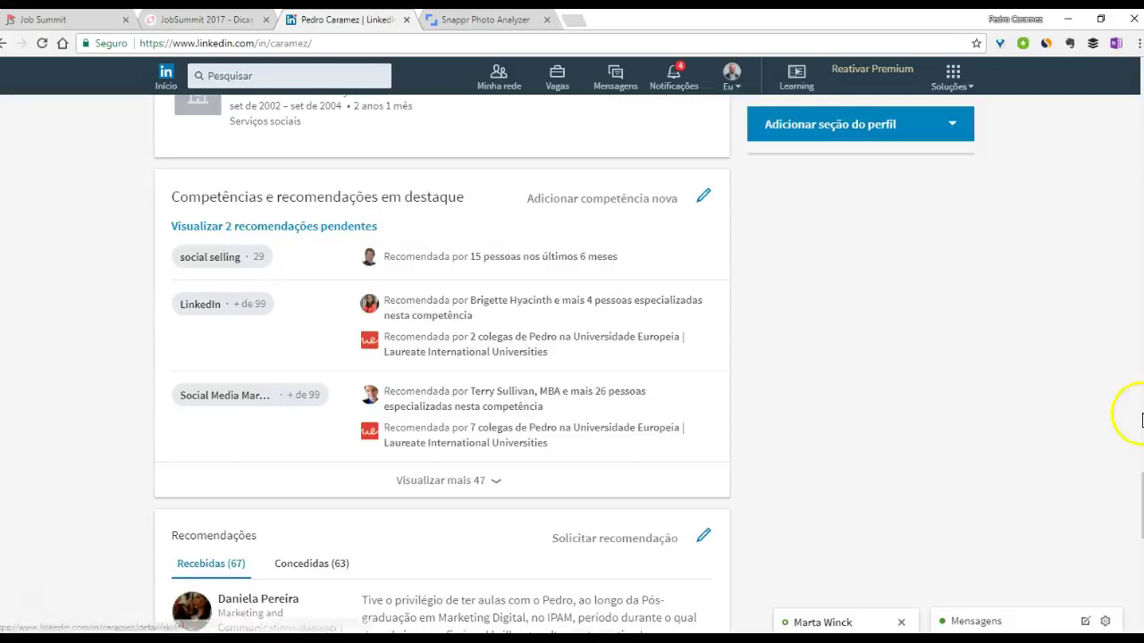
pyautogui.scroll(3, 664, 383)
pyautogui.scroll(-2, 663, 378)
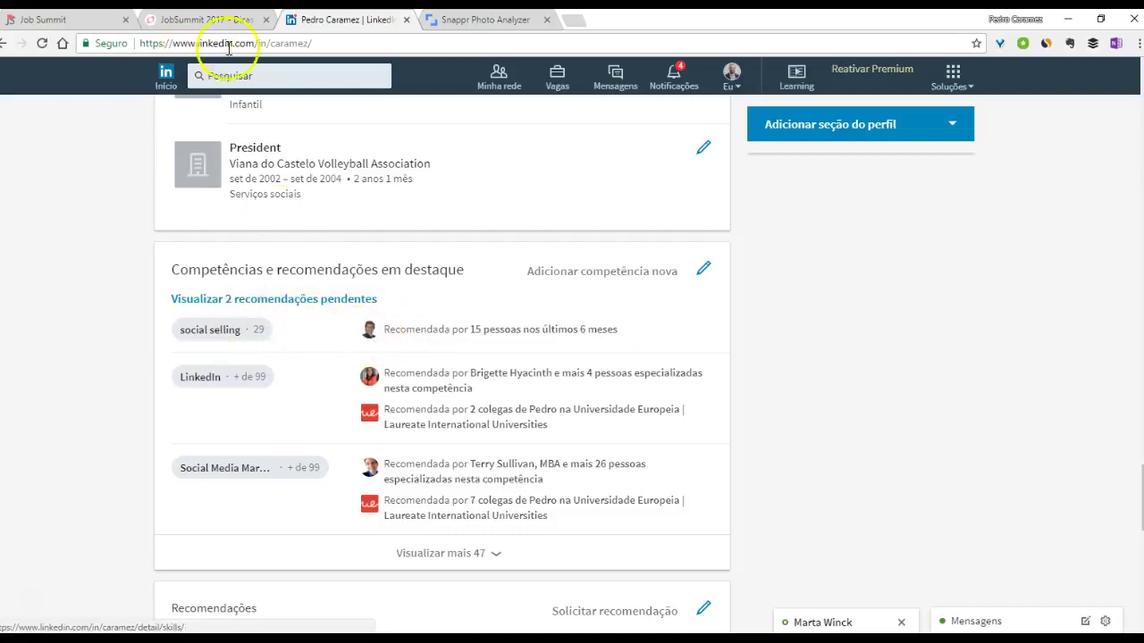
# - Search members for the colleague by name and open the top match's profile
pyautogui.click(312, 73)
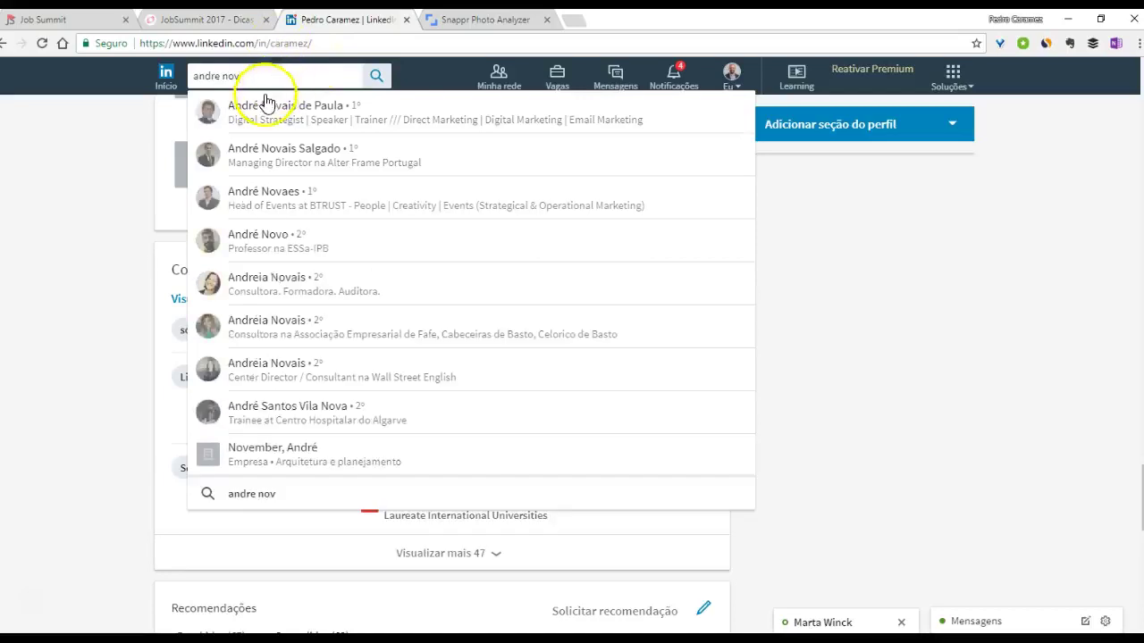
pyautogui.click(270, 123)
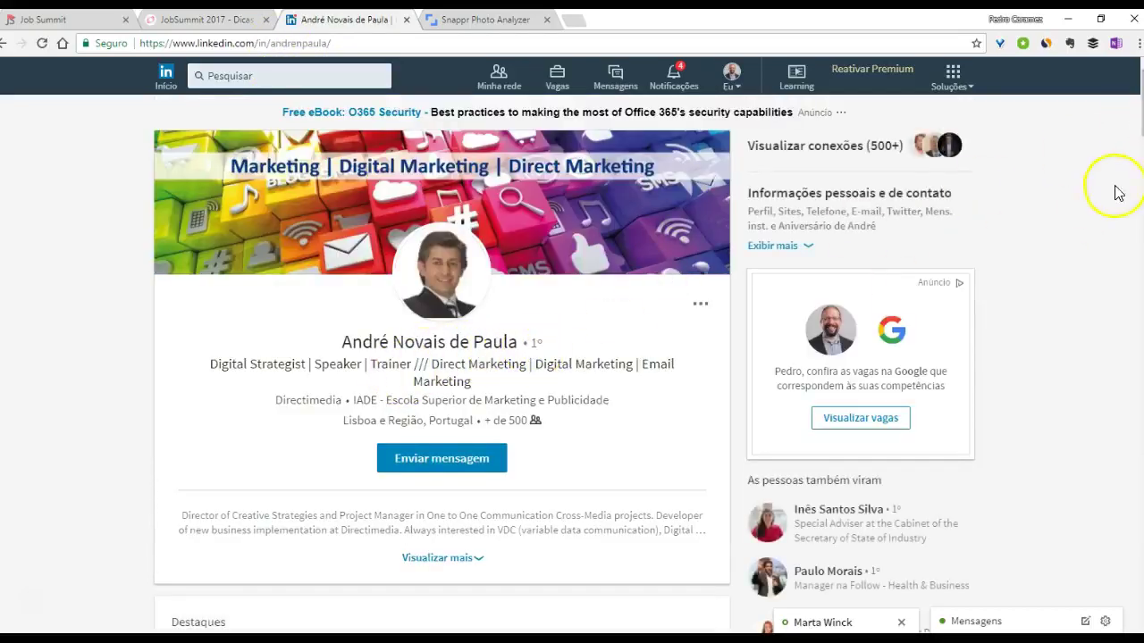
# - Read the profile's skills and recommendations (7 received, 7 given), then return to the home feed
pyautogui.scroll(-20, 442, 358)
pyautogui.scroll(5, 442, 357)
pyautogui.scroll(4, 442, 358)
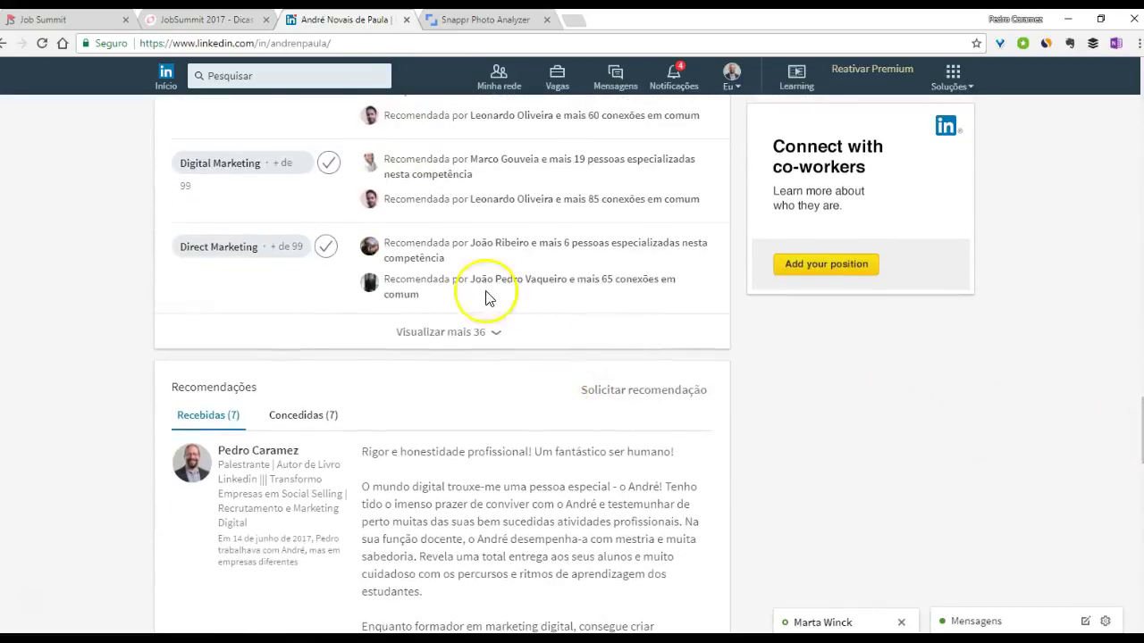
pyautogui.scroll(2, 353, 293)
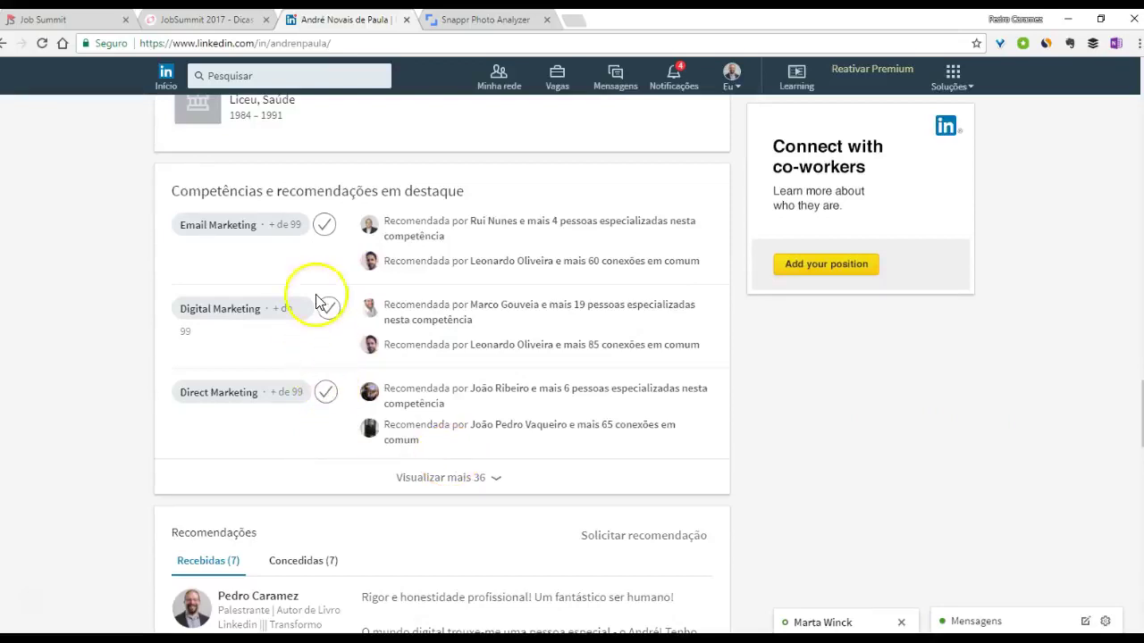
pyautogui.scroll(-2, 242, 462)
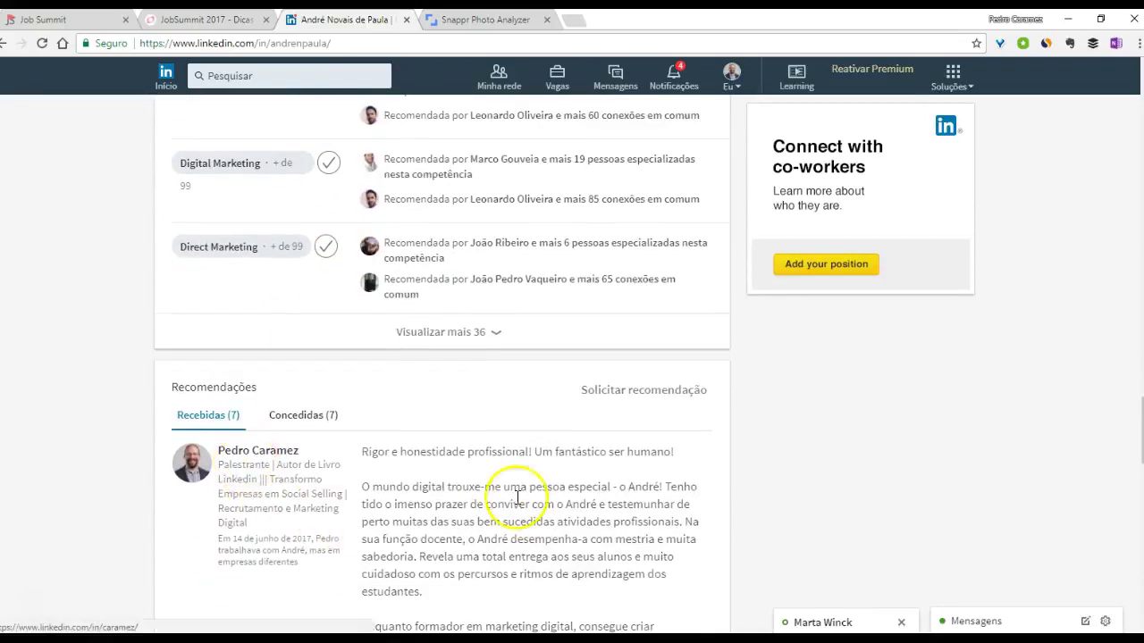
pyautogui.scroll(-2, 261, 453)
pyautogui.scroll(-2, 304, 465)
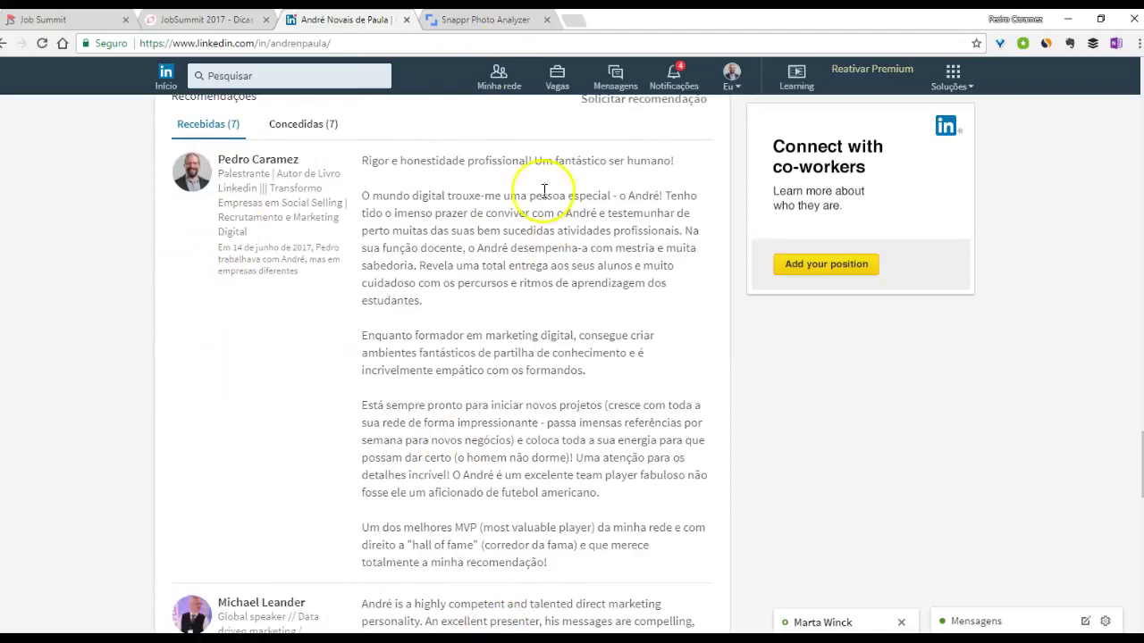
pyautogui.scroll(1, 223, 237)
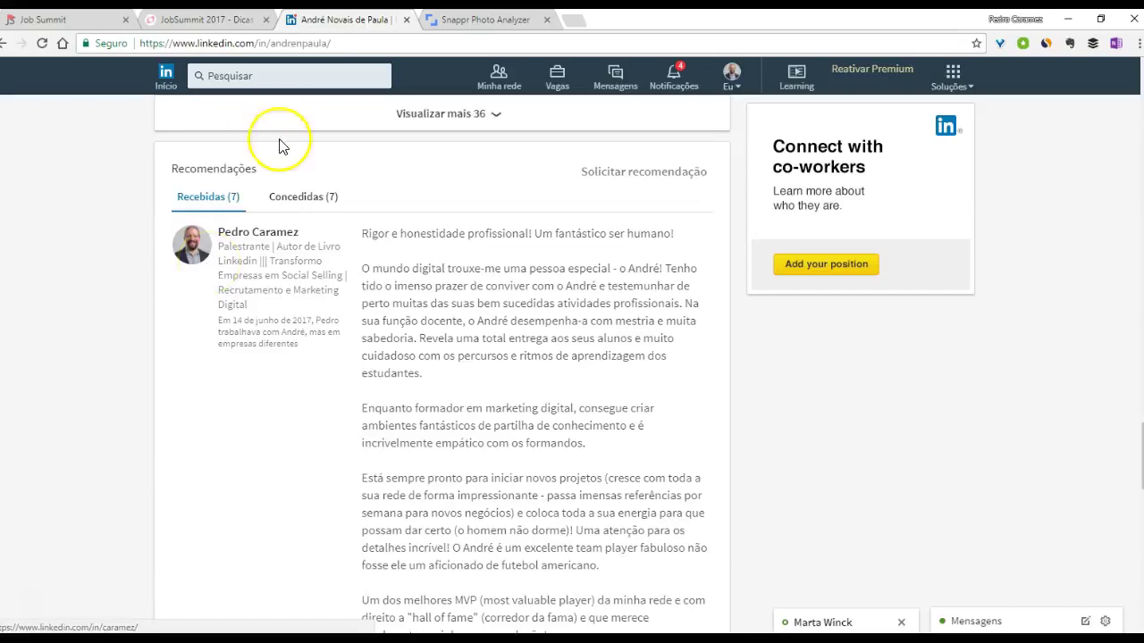
pyautogui.scroll(1, 232, 125)
pyautogui.click(167, 78)
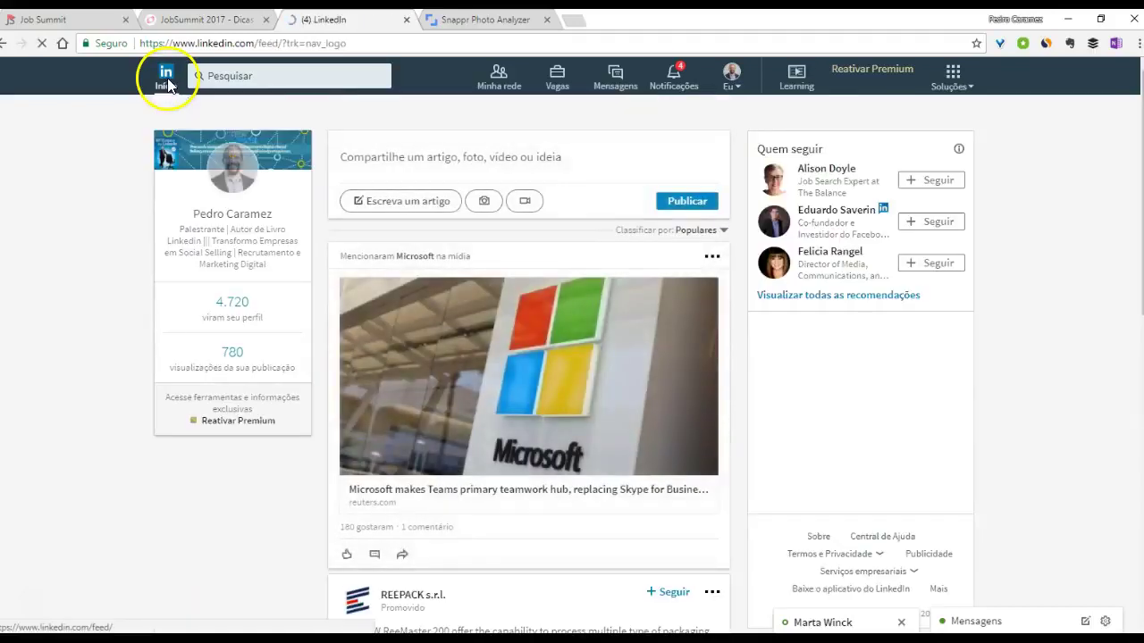
# - On your own profile, highlight the first two paragraphs of the current role's description in Experiência
pyautogui.click(237, 183)
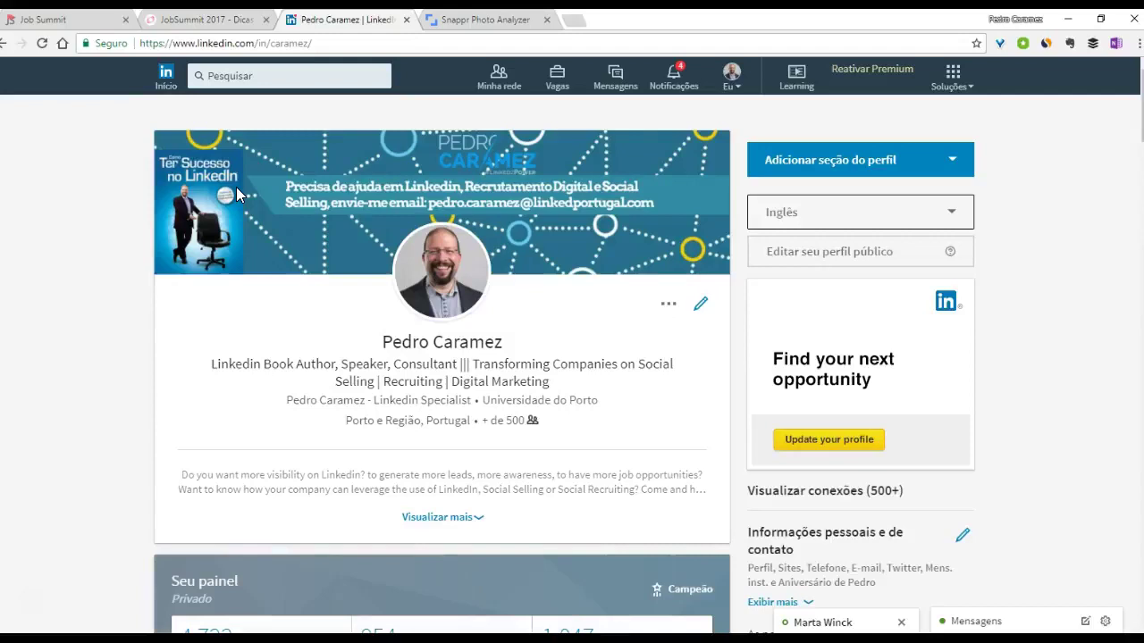
pyautogui.scroll(-2, 236, 195)
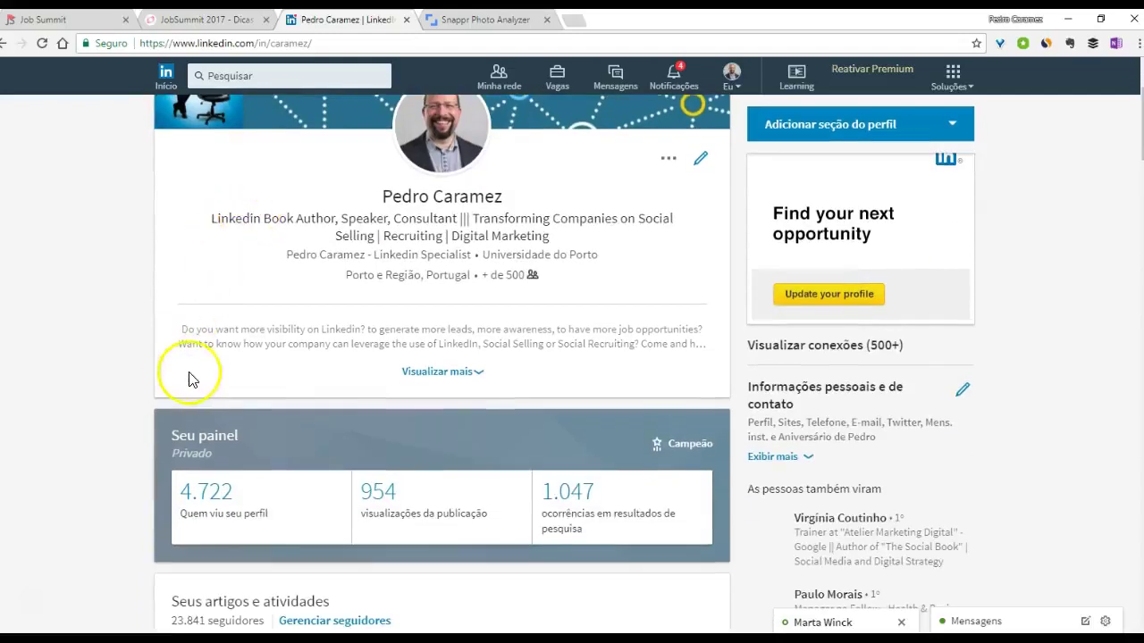
pyautogui.scroll(-1, 339, 479)
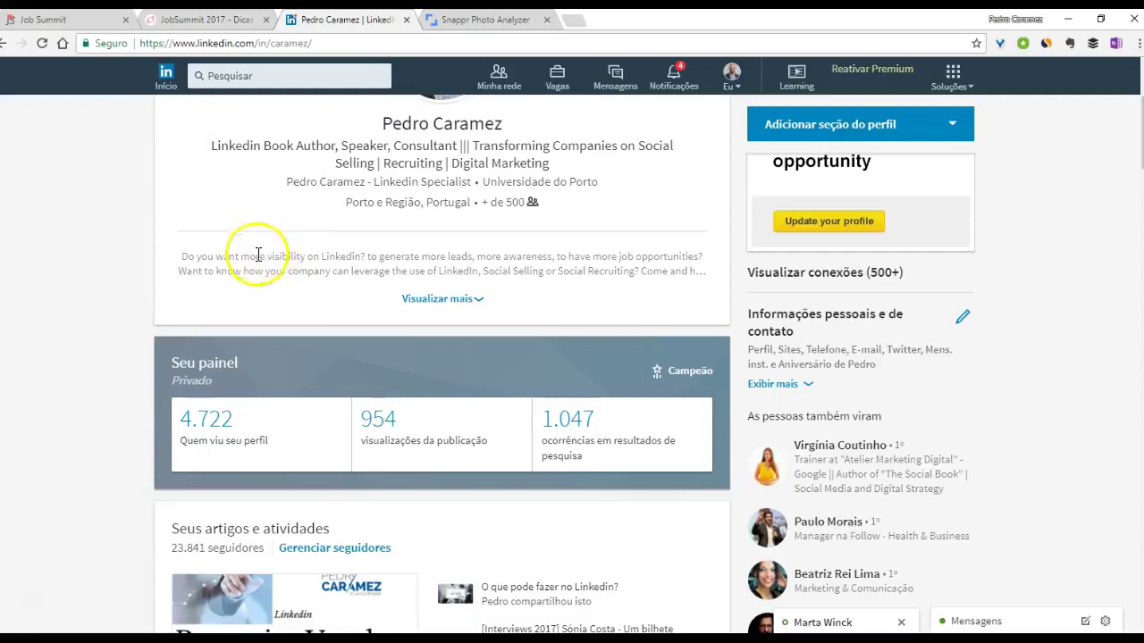
pyautogui.scroll(-5, 153, 357)
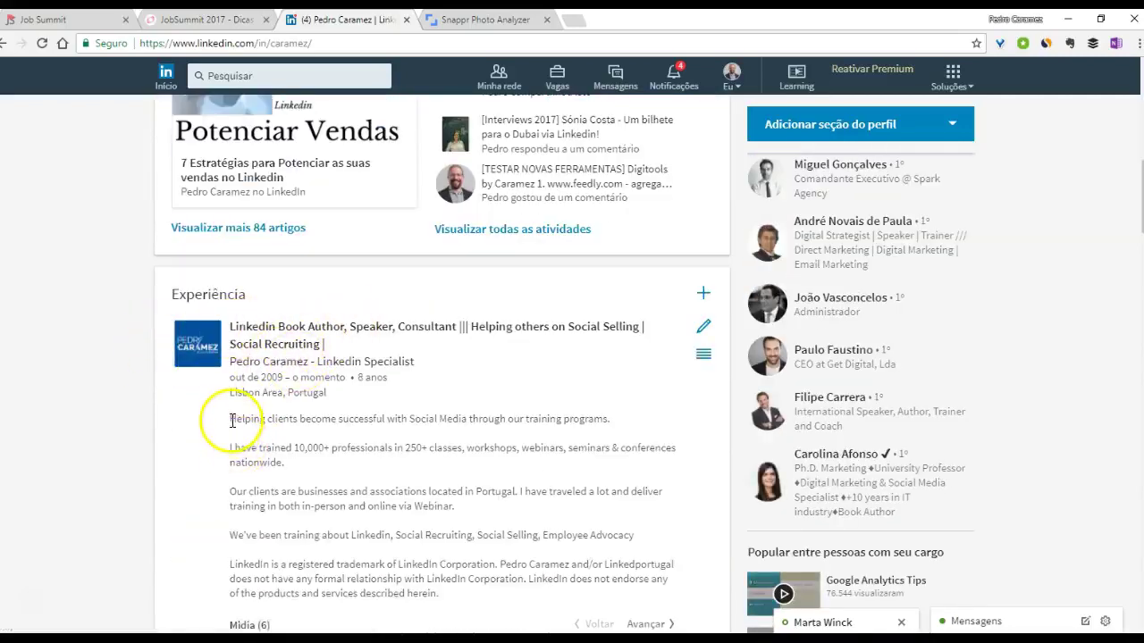
pyautogui.moveTo(219, 419); pyautogui.dragTo(299, 465)
pyautogui.scroll(-2, 287, 471)
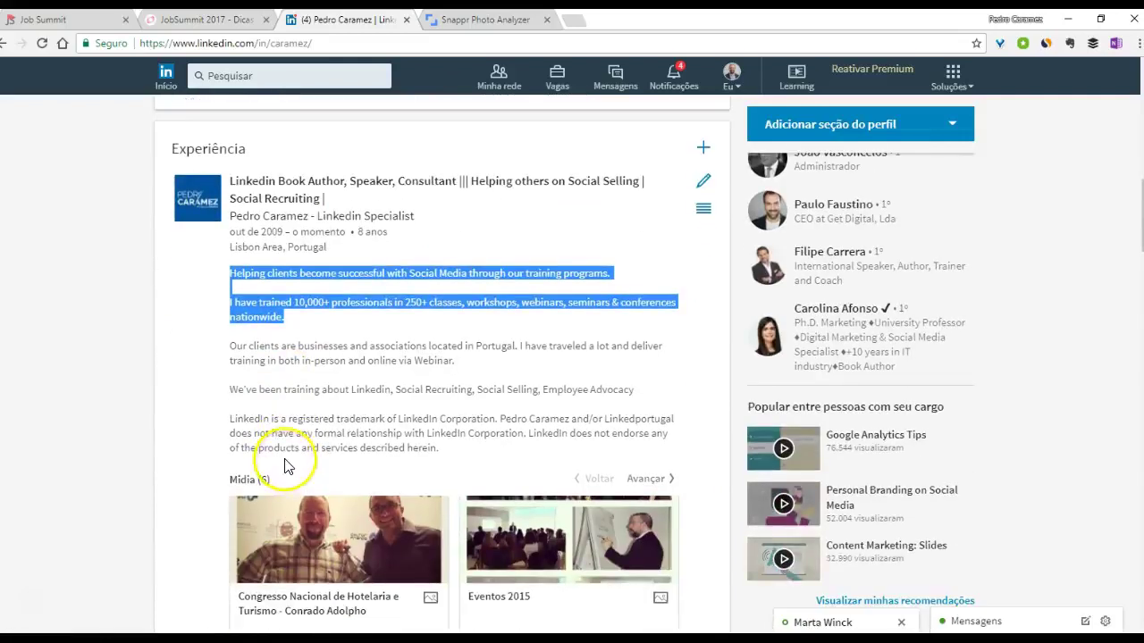
pyautogui.scroll(-3, 283, 388)
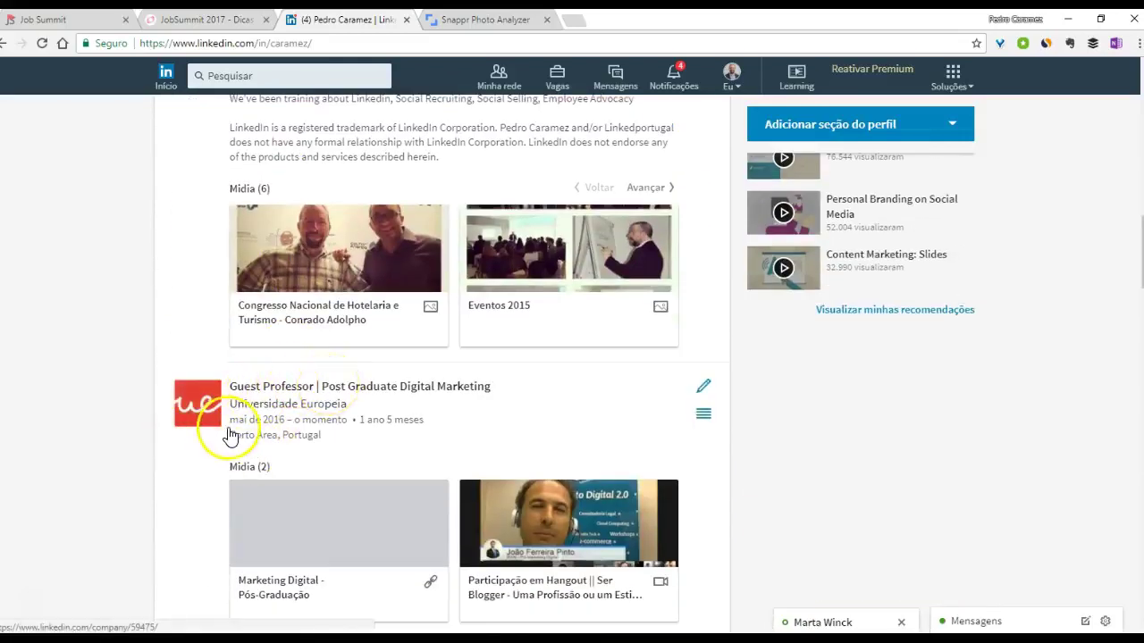
pyautogui.scroll(-1, 227, 434)
pyautogui.scroll(3, 712, 355)
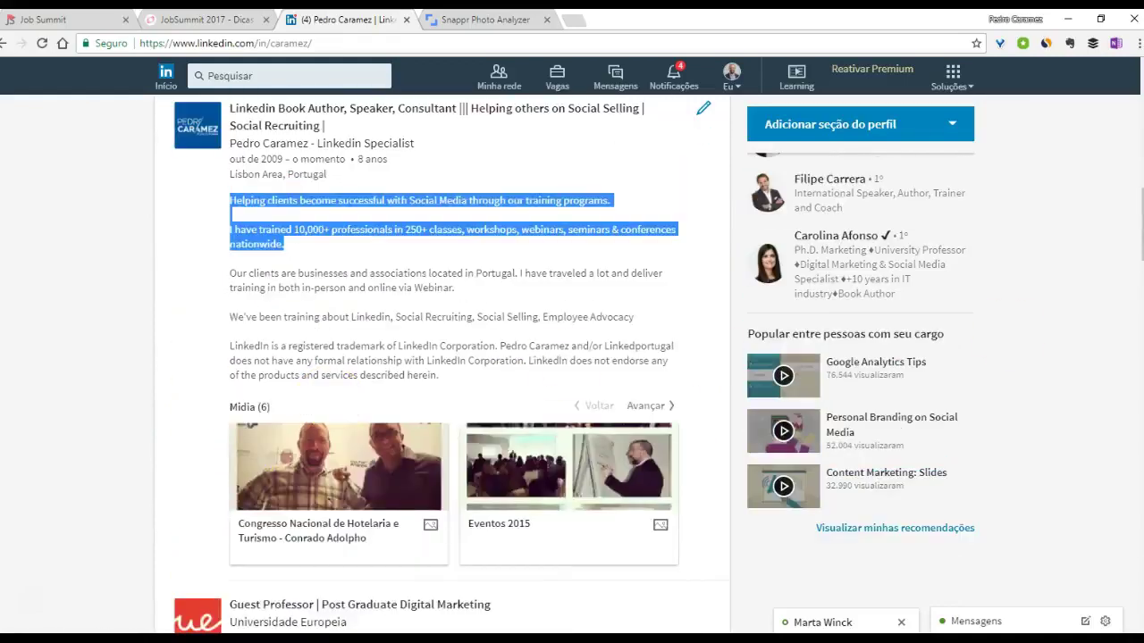
pyautogui.scroll(10, 712, 355)
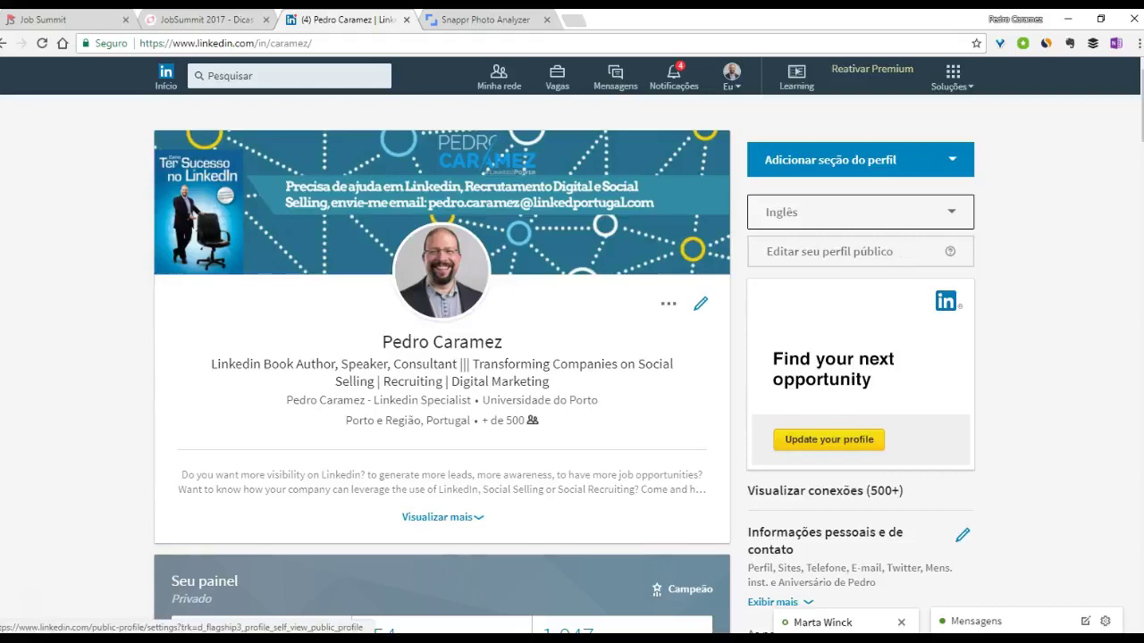
# - Step the JobSummit 2017 mind map forward to Estratégia de Contactos, then return to LinkedIn
pyautogui.click(208, 19)
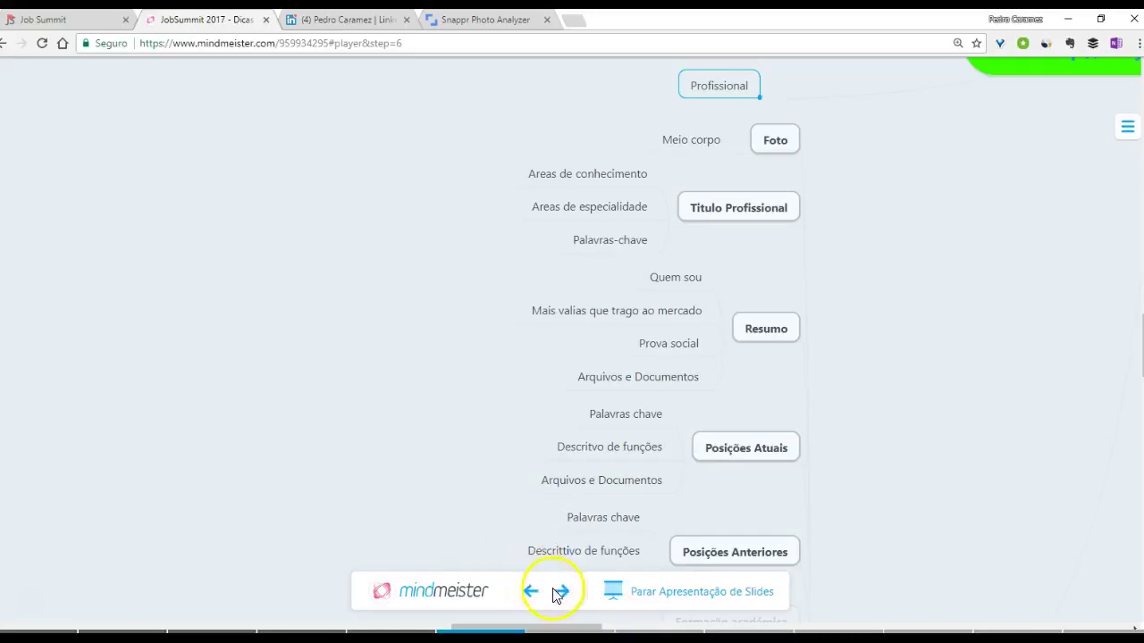
pyautogui.click(561, 592)
pyautogui.click(561, 592)
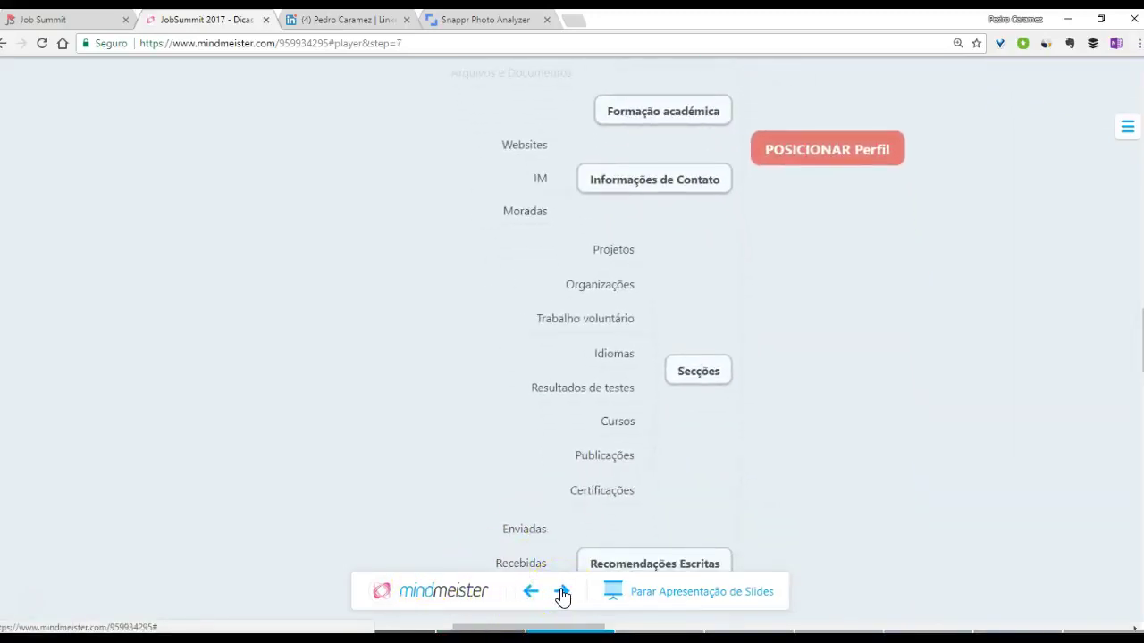
pyautogui.click(561, 592)
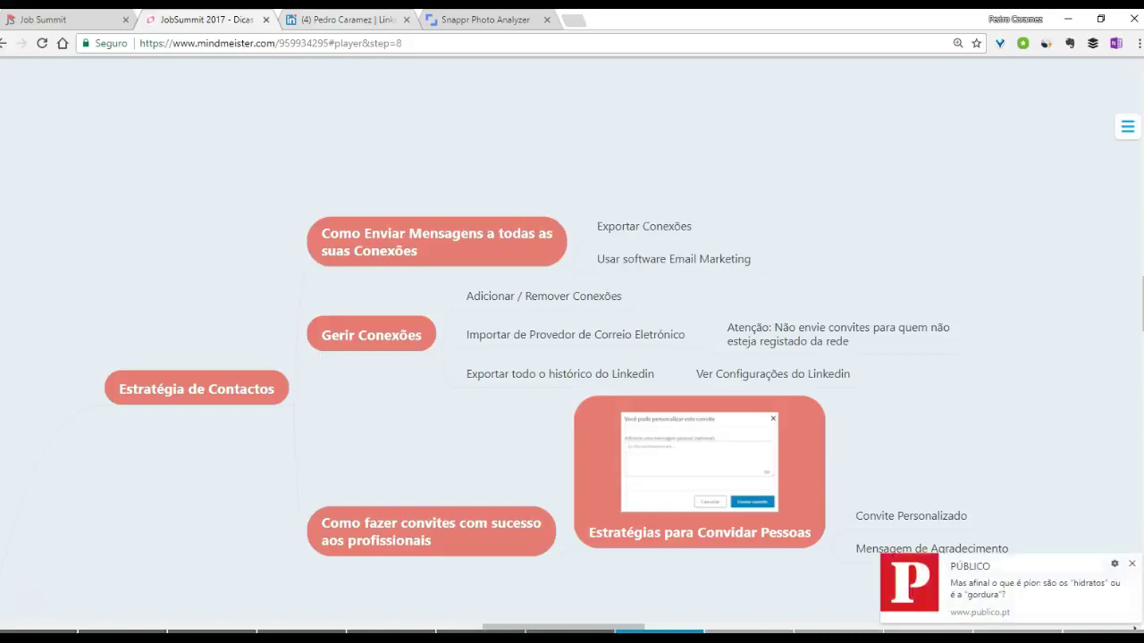
pyautogui.click(1130, 564)
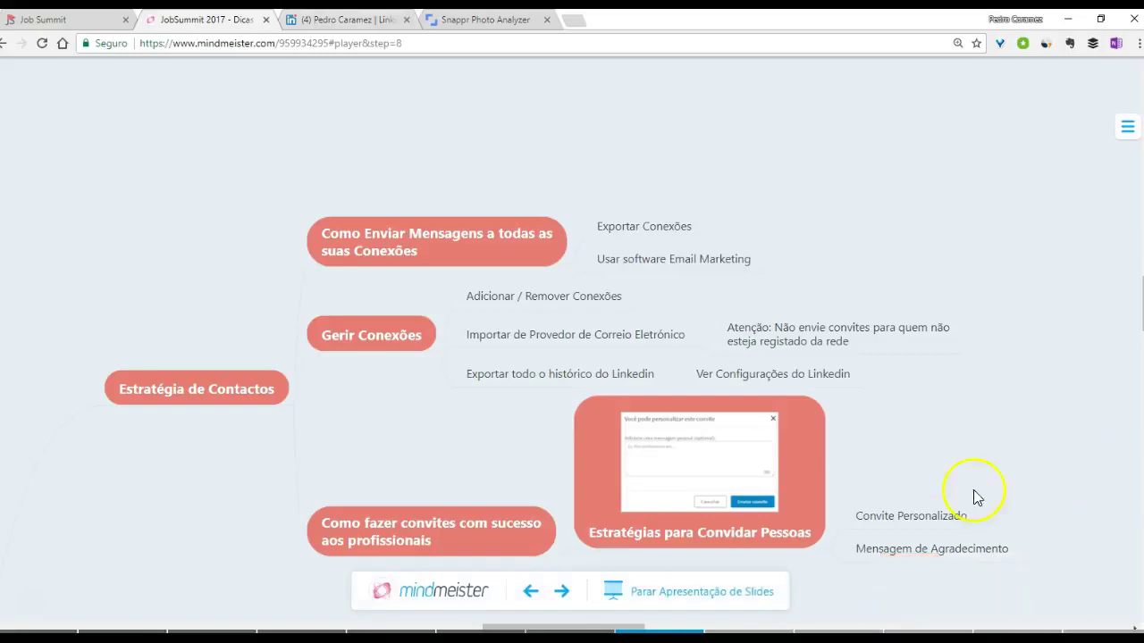
pyautogui.click(353, 19)
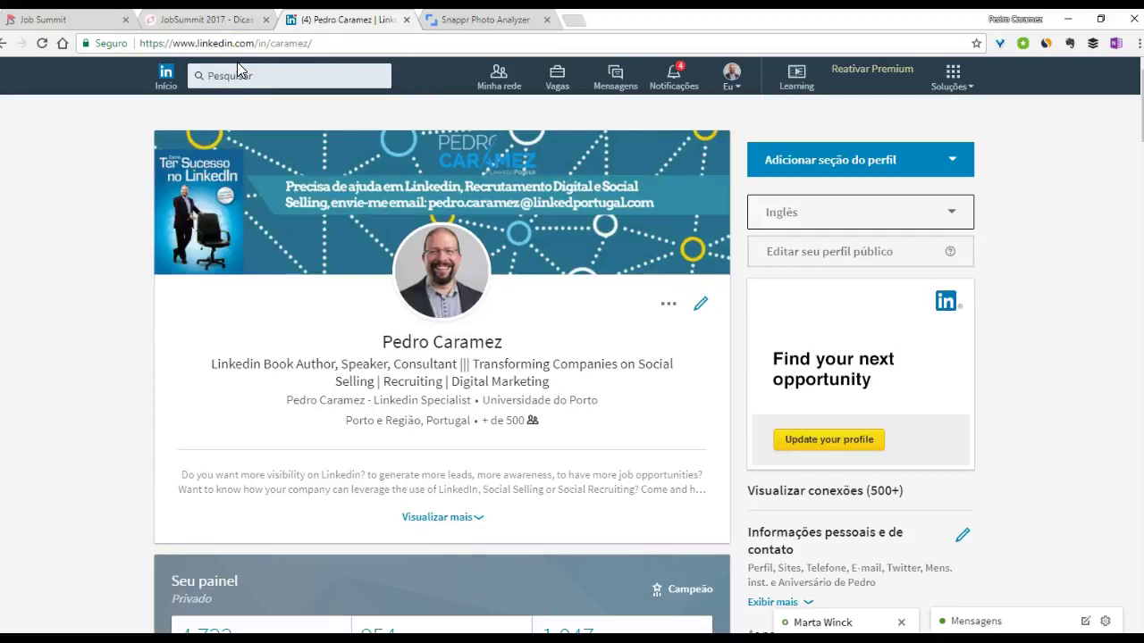
# - Search 'talenter' and open the Talenter™ company page, a Lisboa, Oeiras firm with 24,931 followers
pyautogui.click(268, 75)
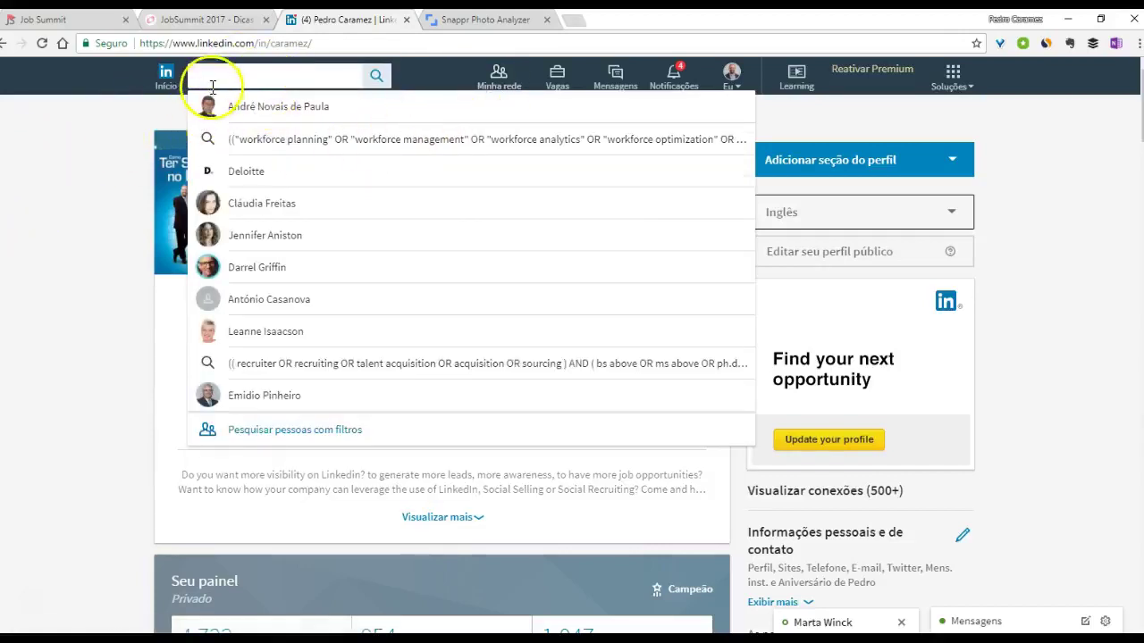
pyautogui.write('talenter')
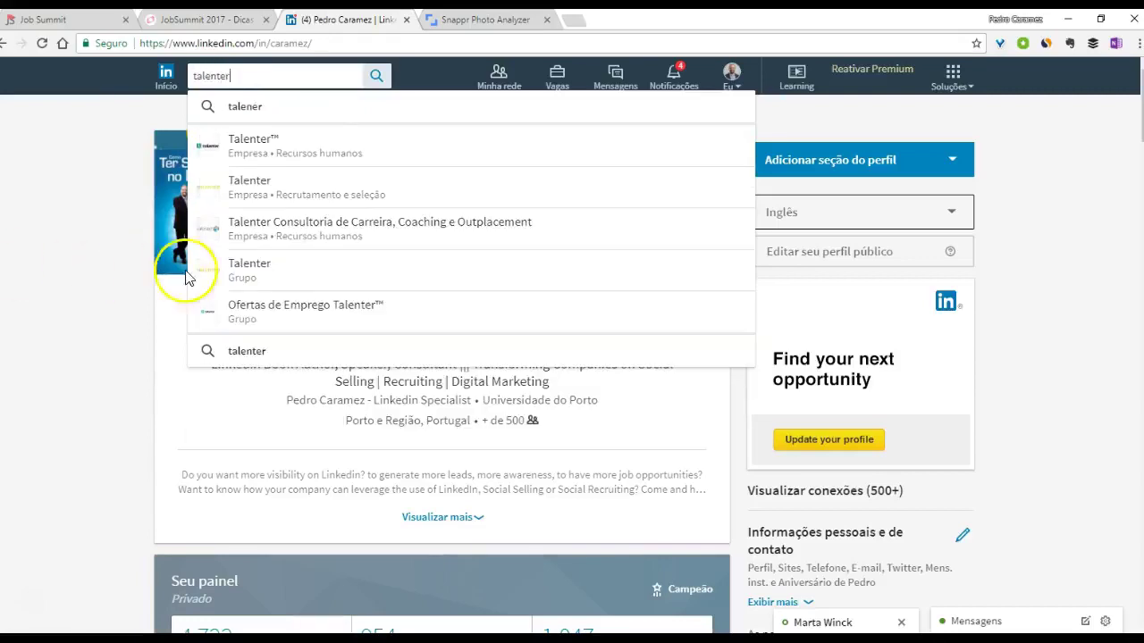
pyautogui.click(233, 145)
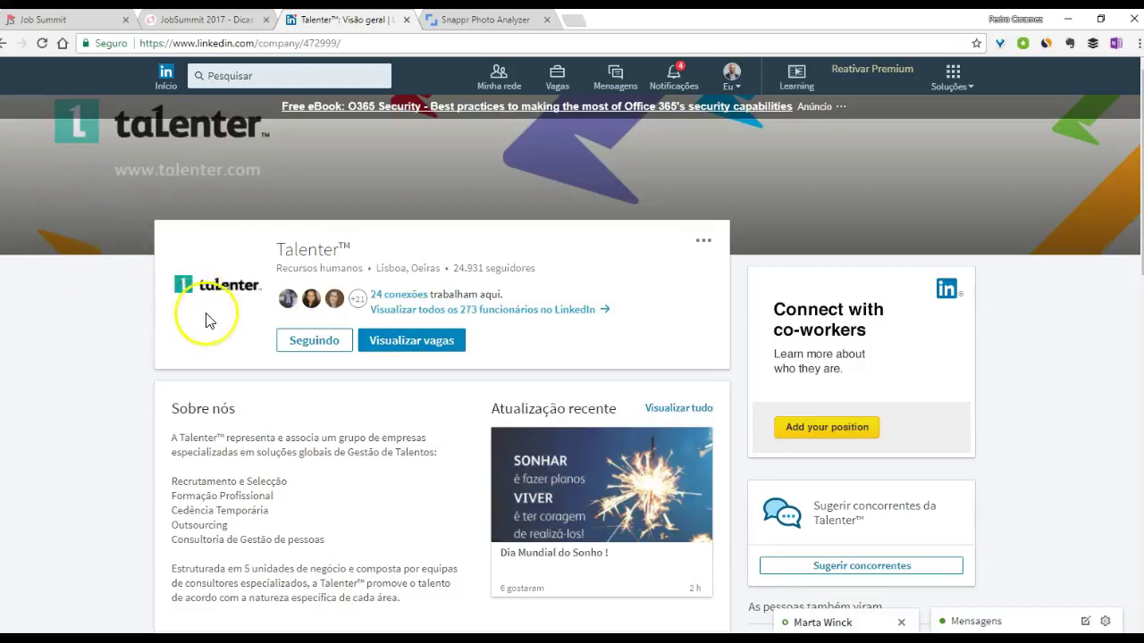
pyautogui.scroll(-1, 205, 320)
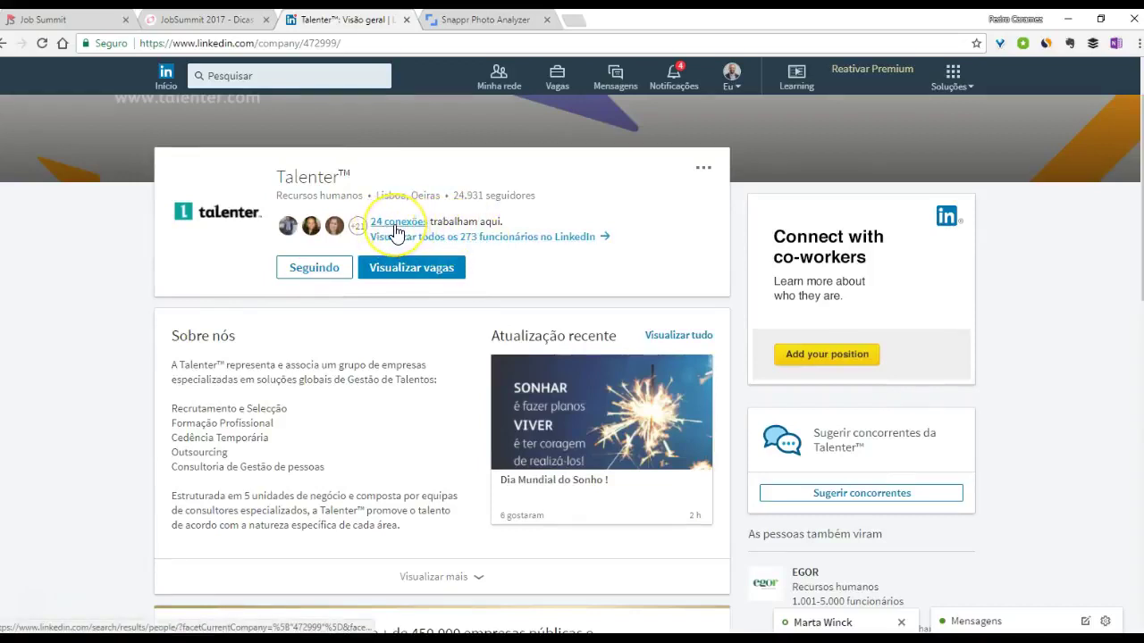
# - Open the full list of Talenter™'s 273 employees
pyautogui.click(396, 231)
pyautogui.click(415, 238)
pyautogui.click(417, 239)
pyautogui.click(505, 313)
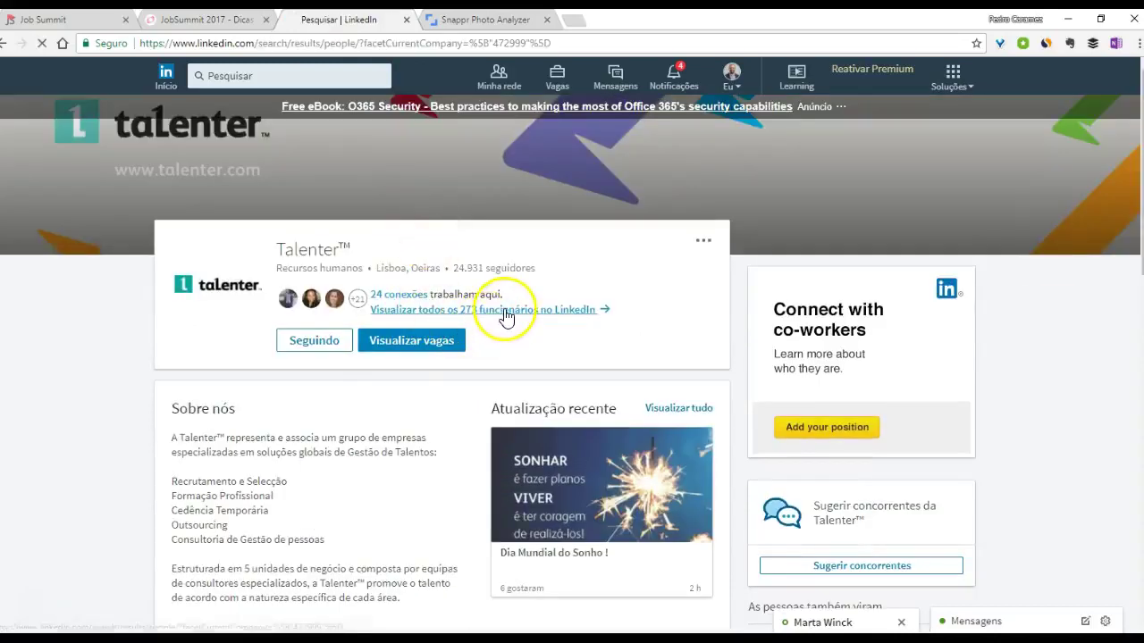
pyautogui.click(827, 270)
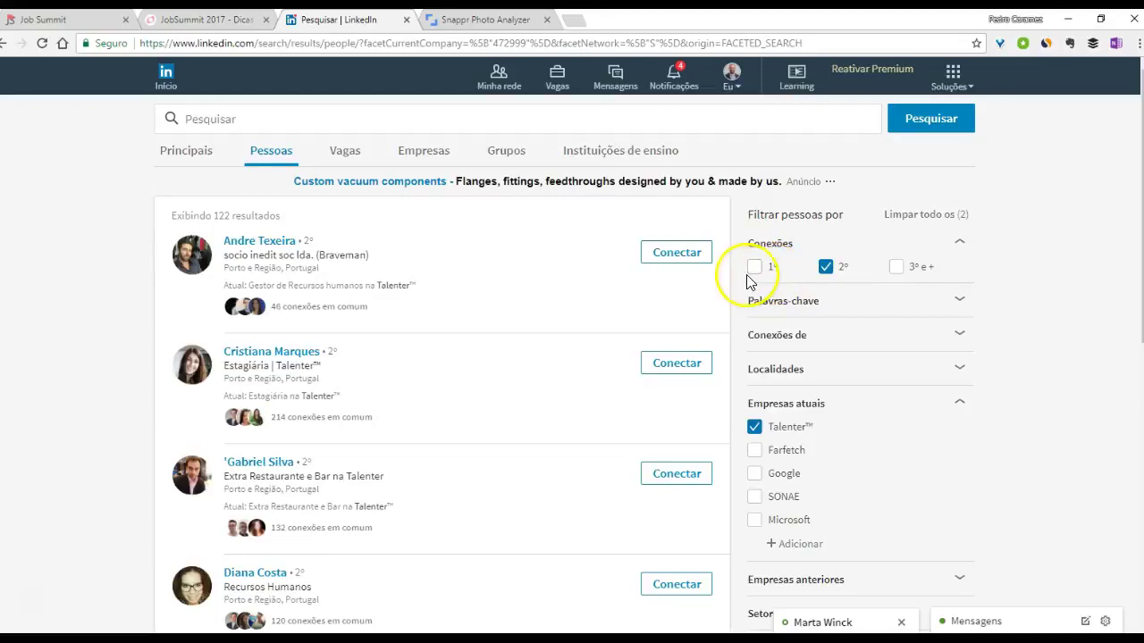
pyautogui.click(773, 370)
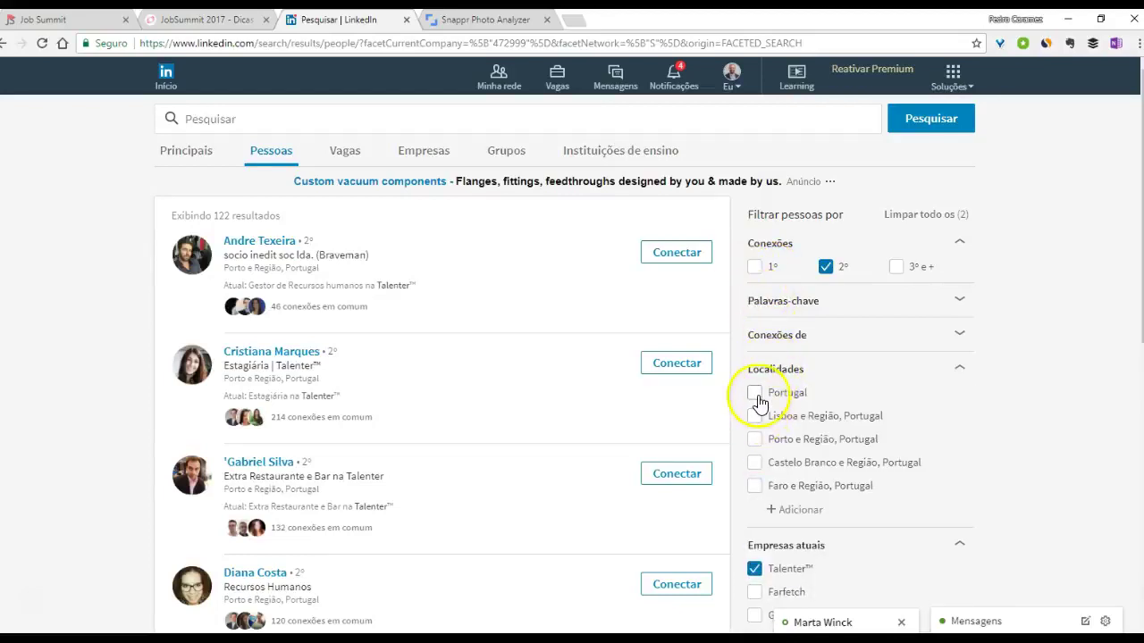
pyautogui.click(754, 415)
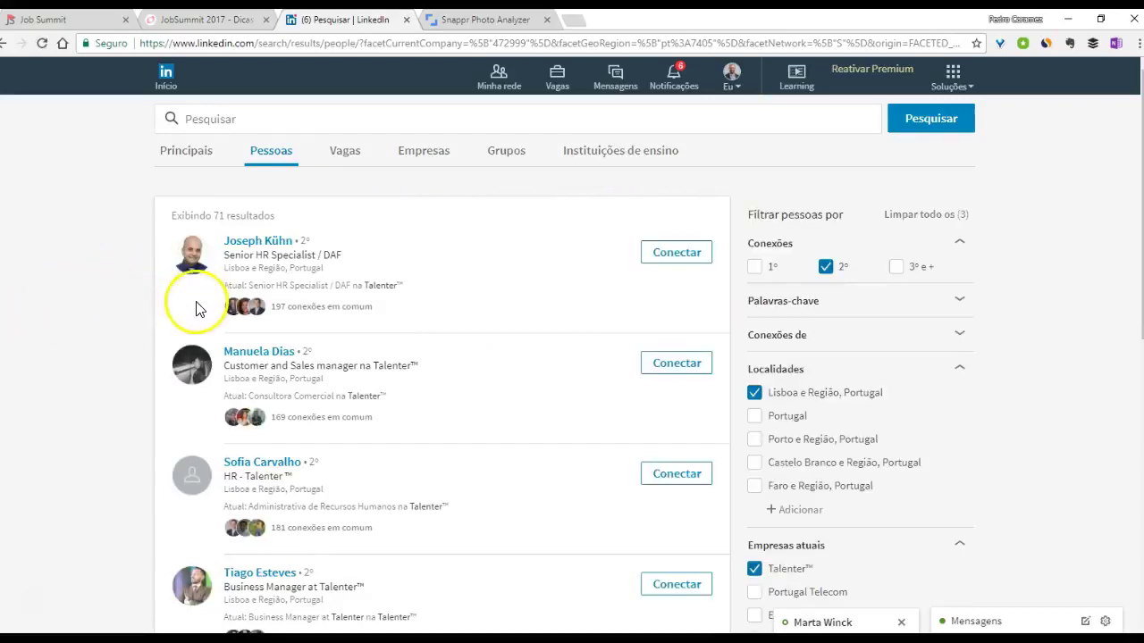
pyautogui.scroll(-3, 152, 322)
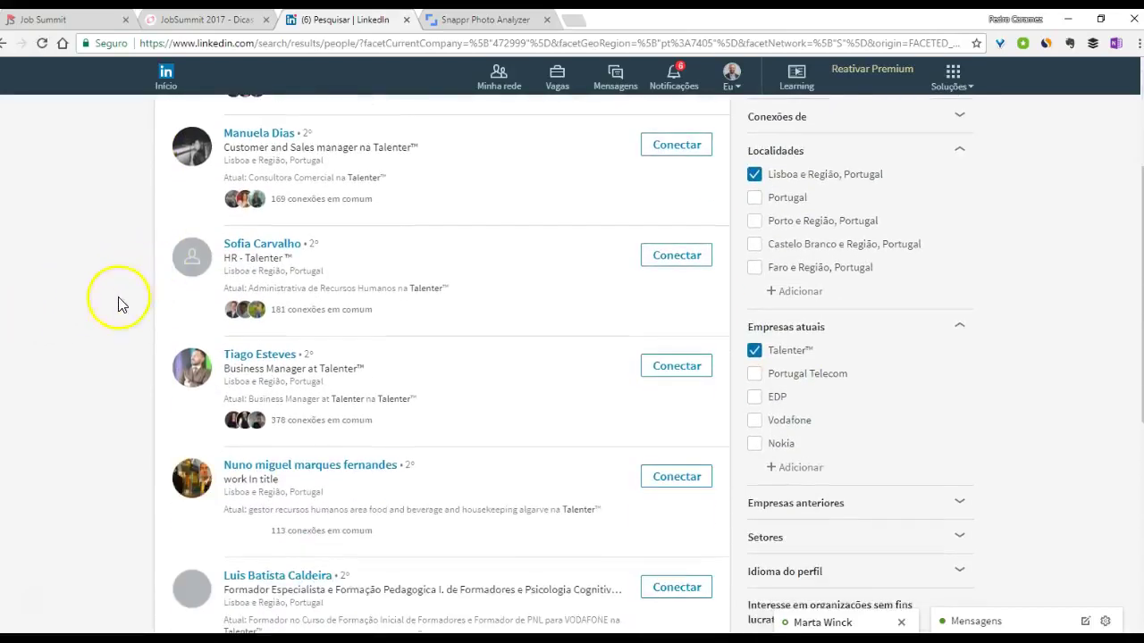
pyautogui.click(255, 355)
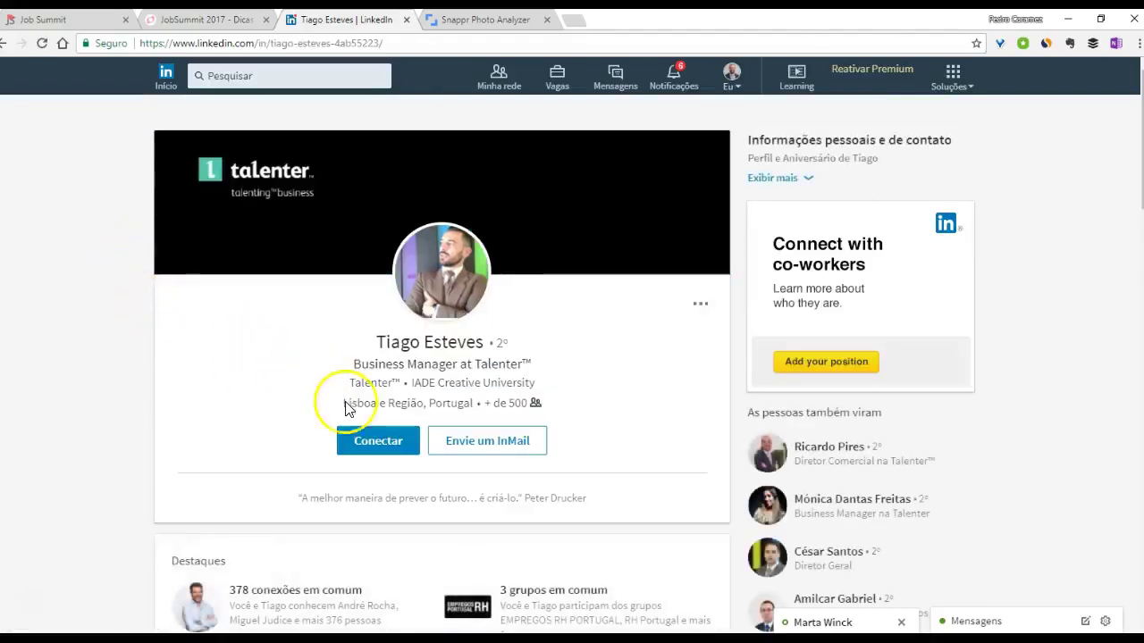
pyautogui.click(378, 443)
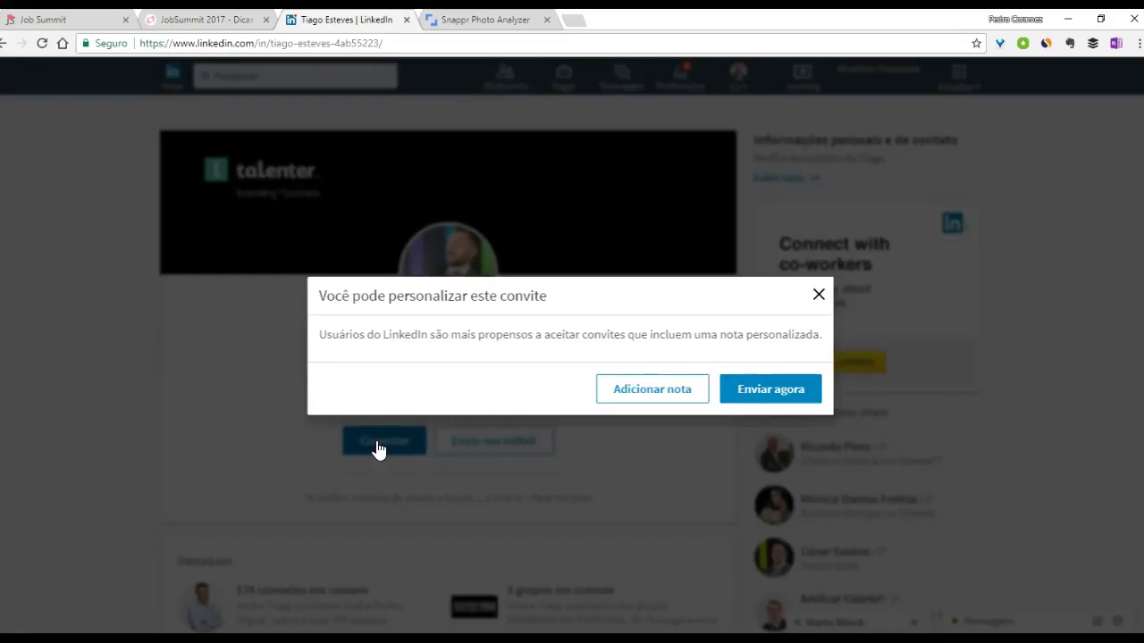
pyautogui.click(643, 393)
pyautogui.click(503, 341)
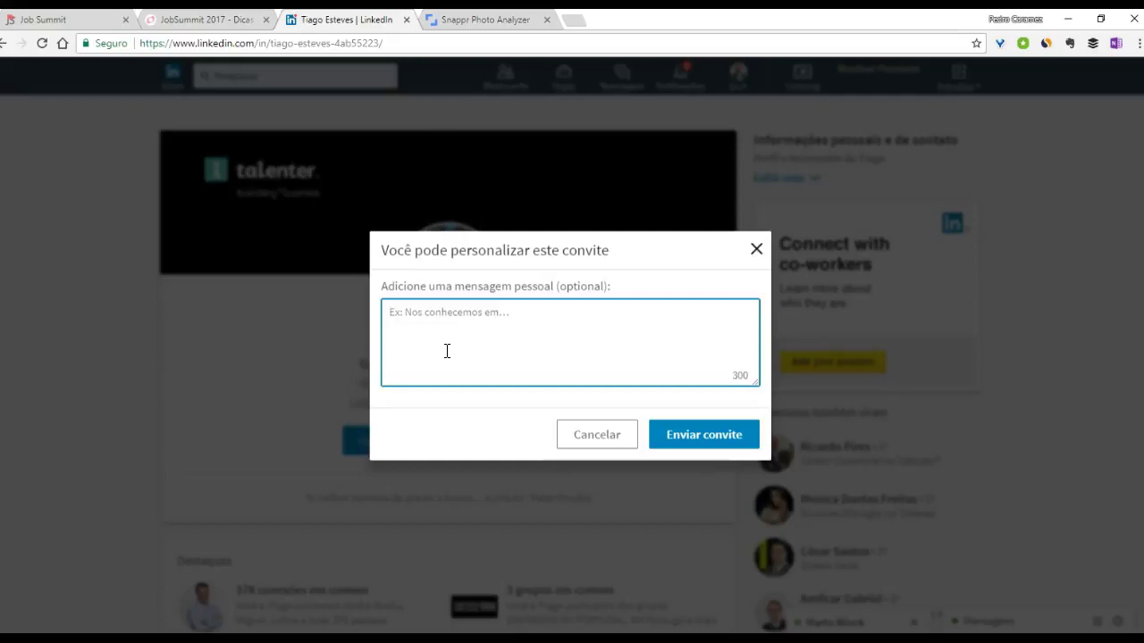
pyautogui.click(756, 252)
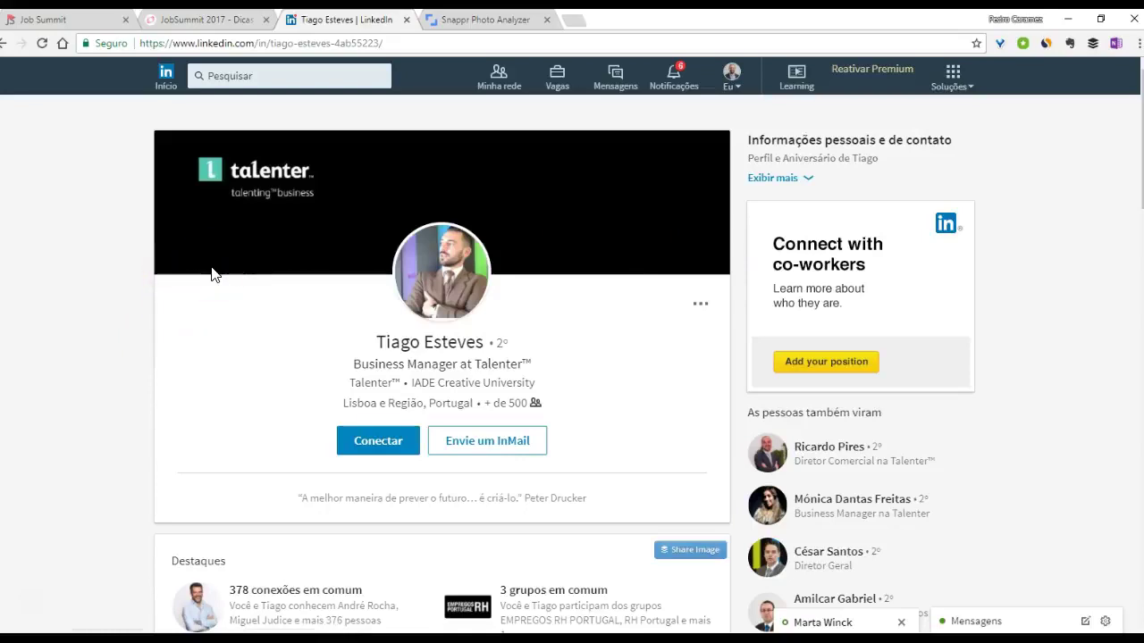
# - Go back from the employee's profile through the earlier people searches to the Talenter™ company page
pyautogui.scroll(-2, 112, 312)
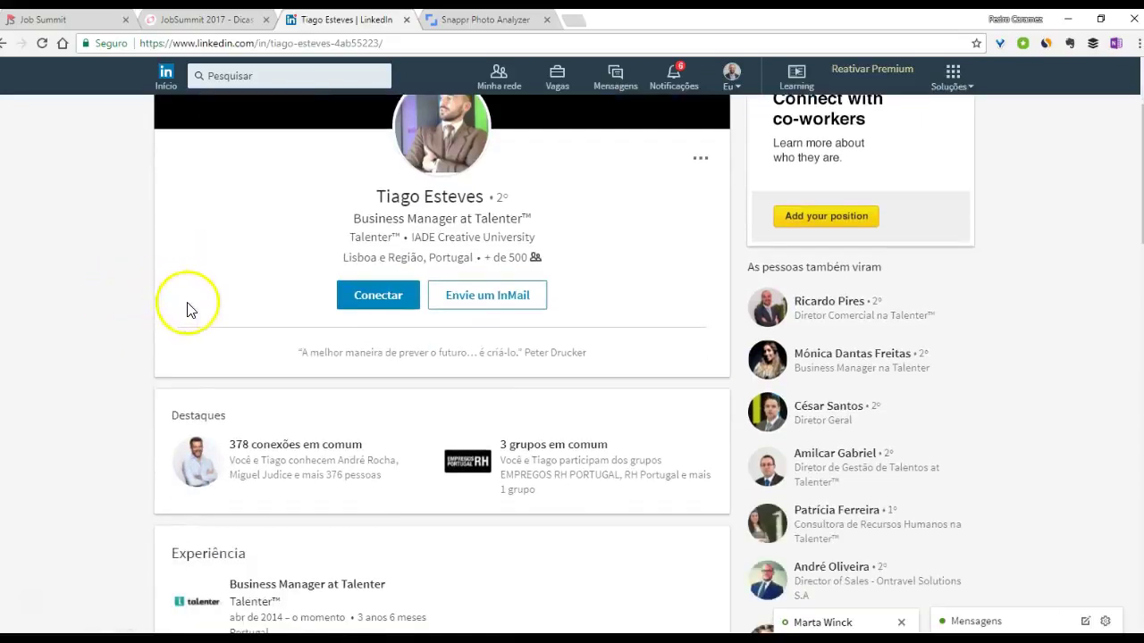
pyautogui.scroll(-1, 188, 308)
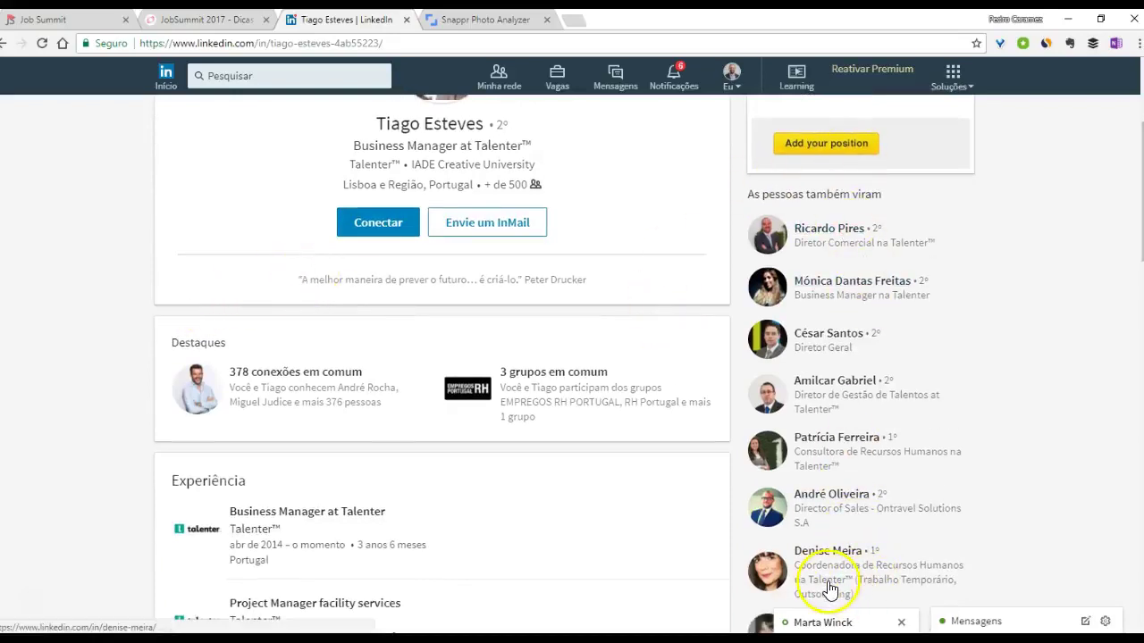
pyautogui.scroll(3, 250, 390)
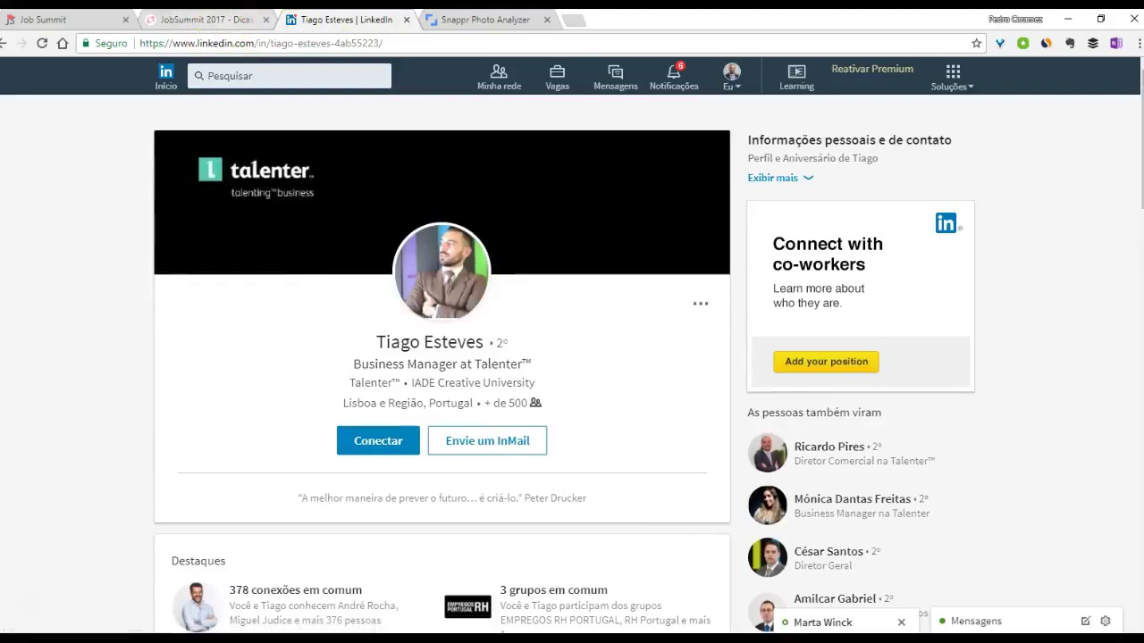
pyautogui.click(3, 43)
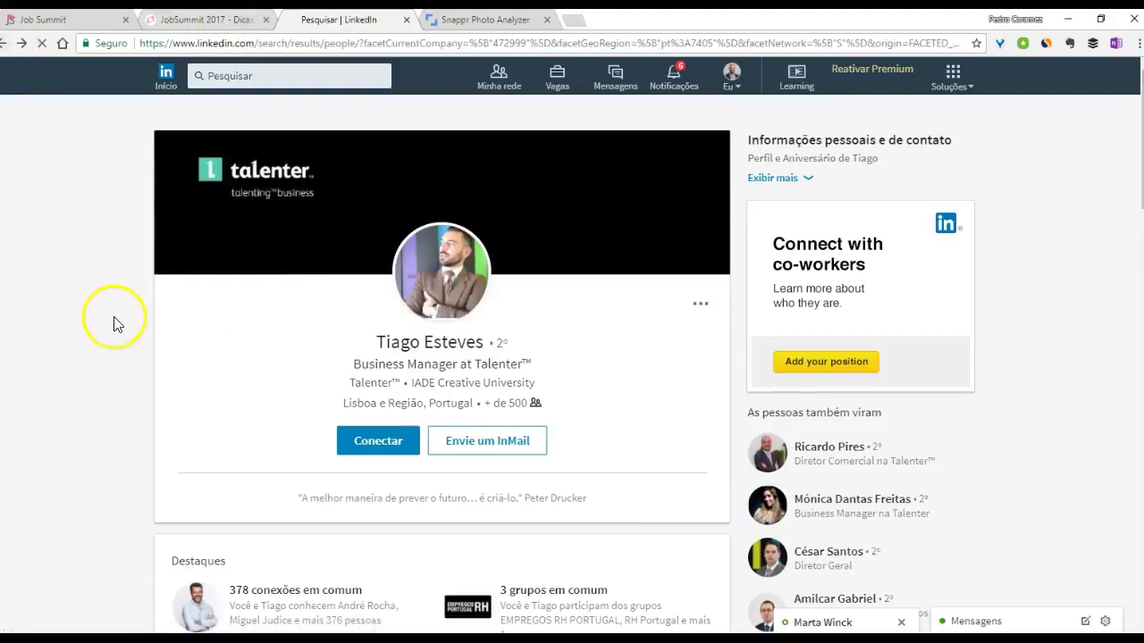
pyautogui.scroll(-2, 121, 335)
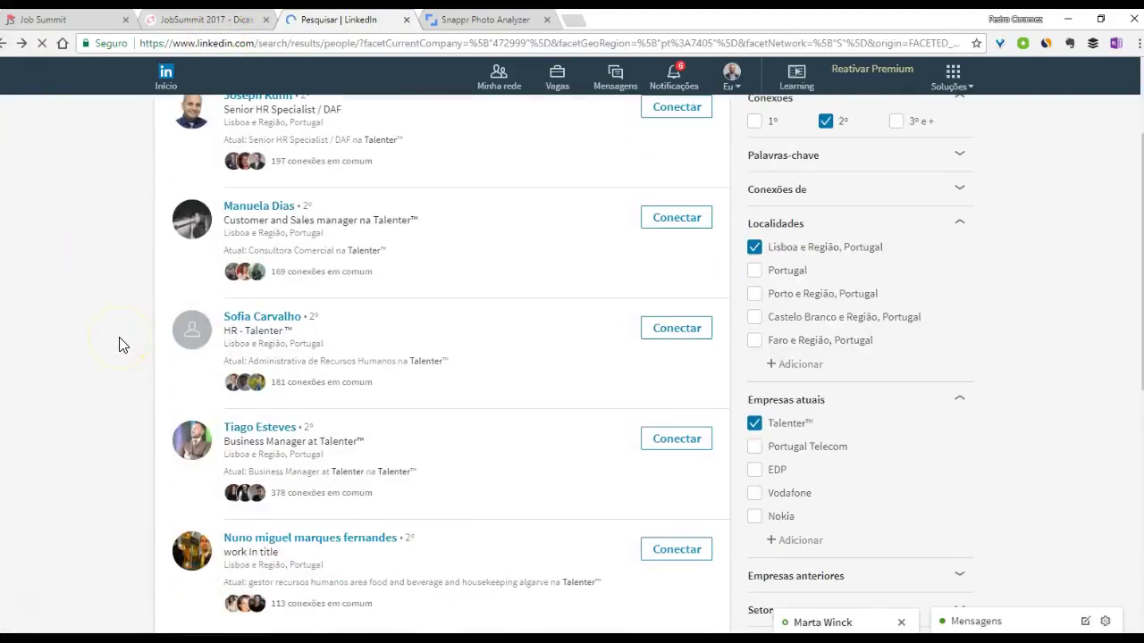
pyautogui.click(5, 45)
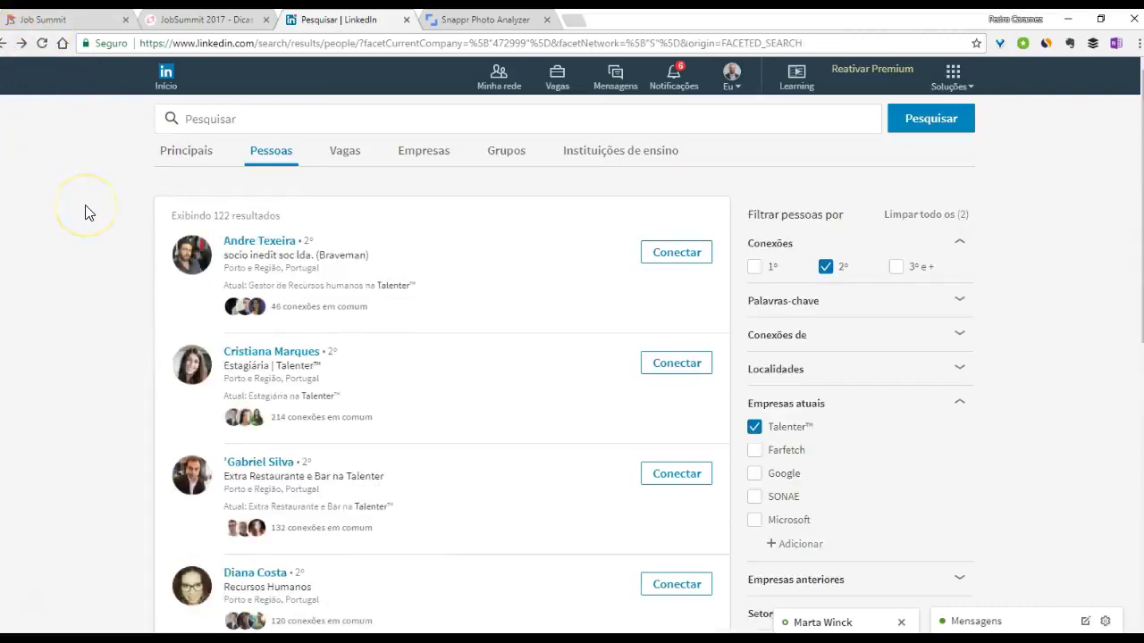
pyautogui.click(5, 43)
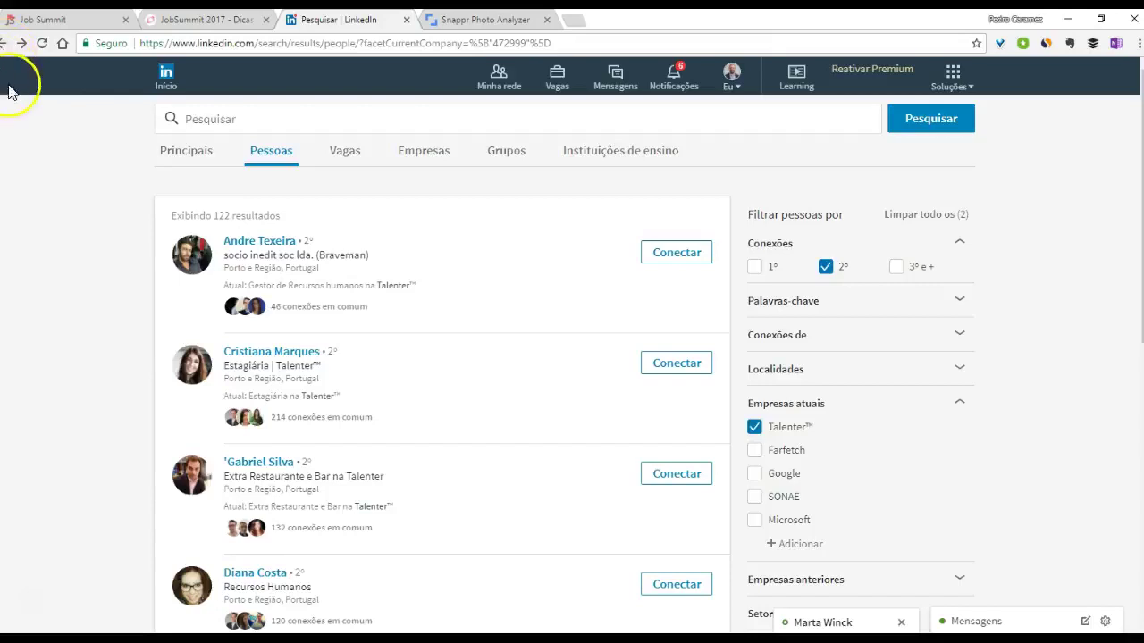
pyautogui.click(6, 45)
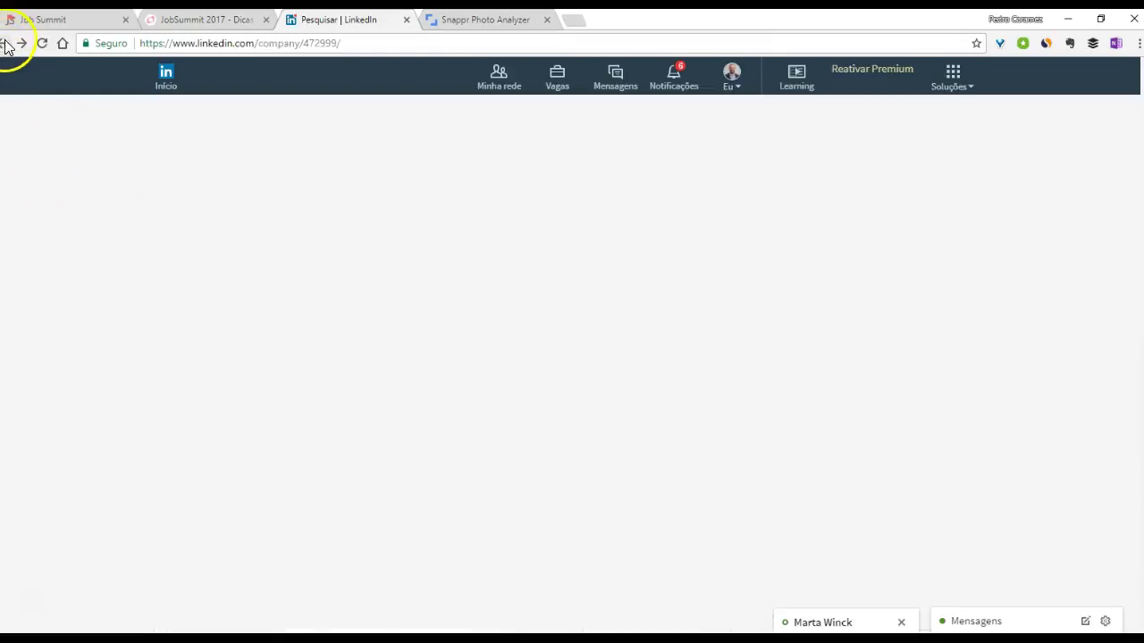
# - Review the 24 connections working at Talenter™ and bring up the recent searches list
pyautogui.scroll(-1, 315, 414)
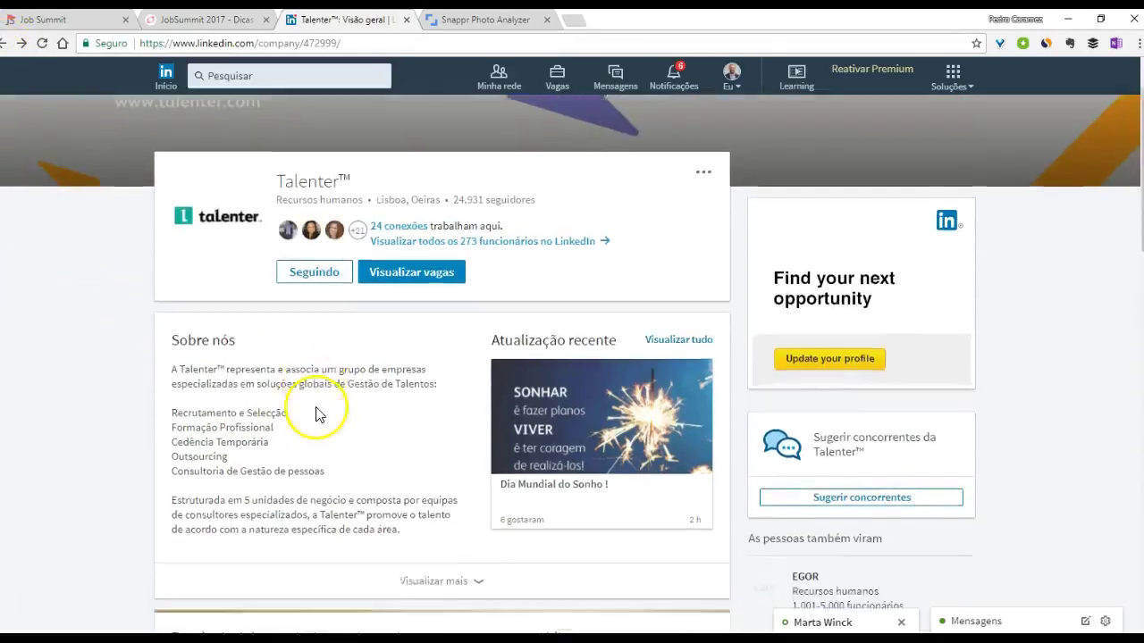
pyautogui.scroll(-5, 316, 414)
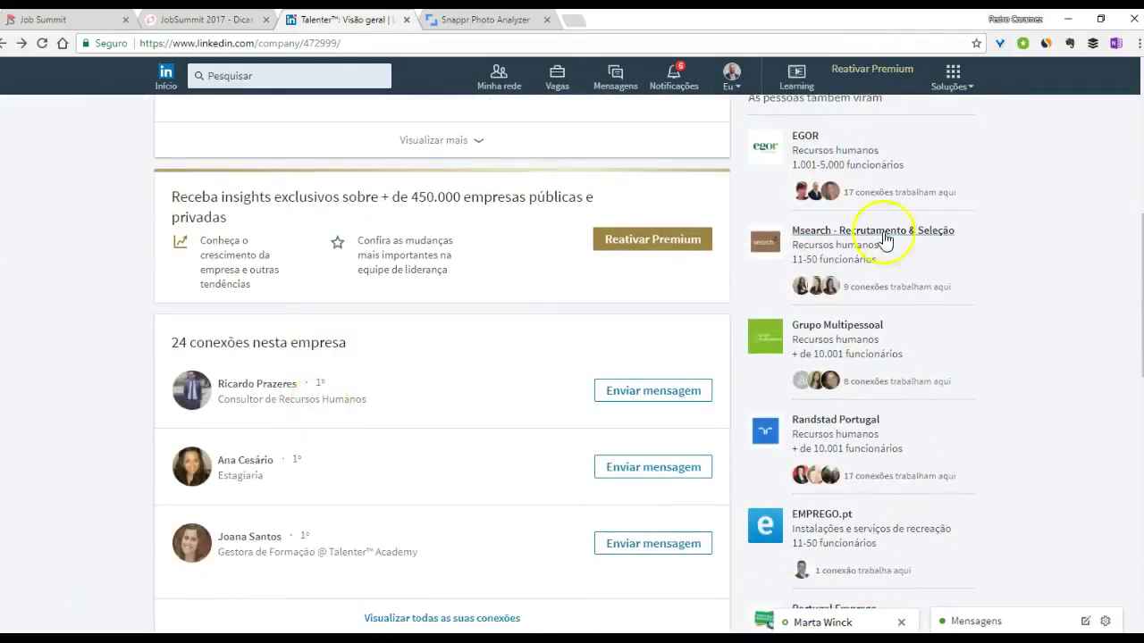
pyautogui.scroll(3, 777, 275)
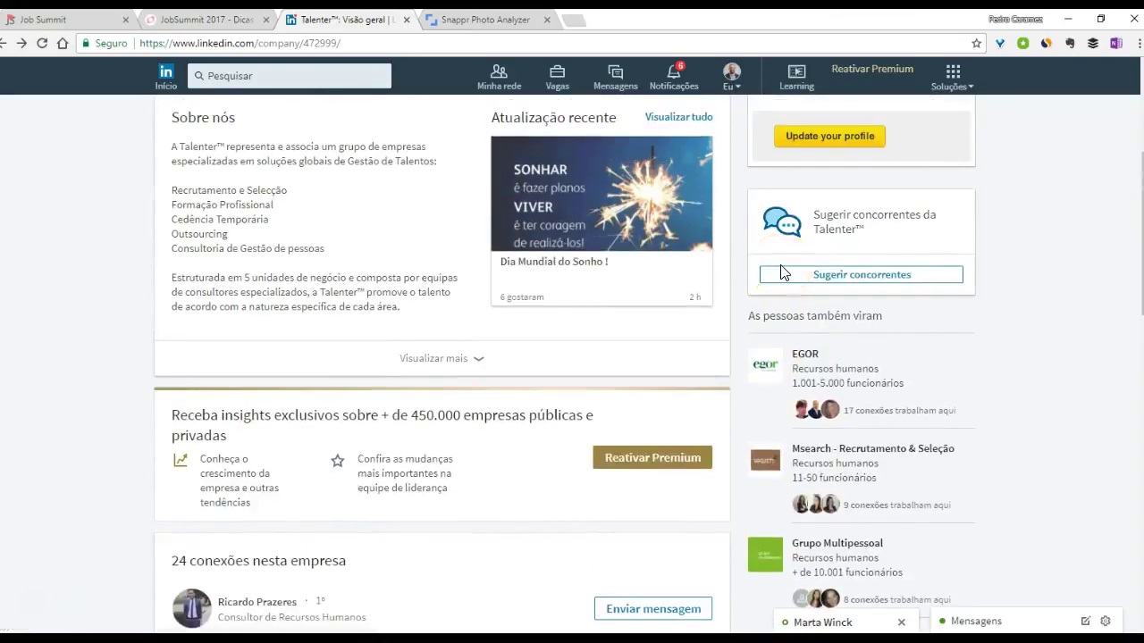
pyautogui.click(282, 78)
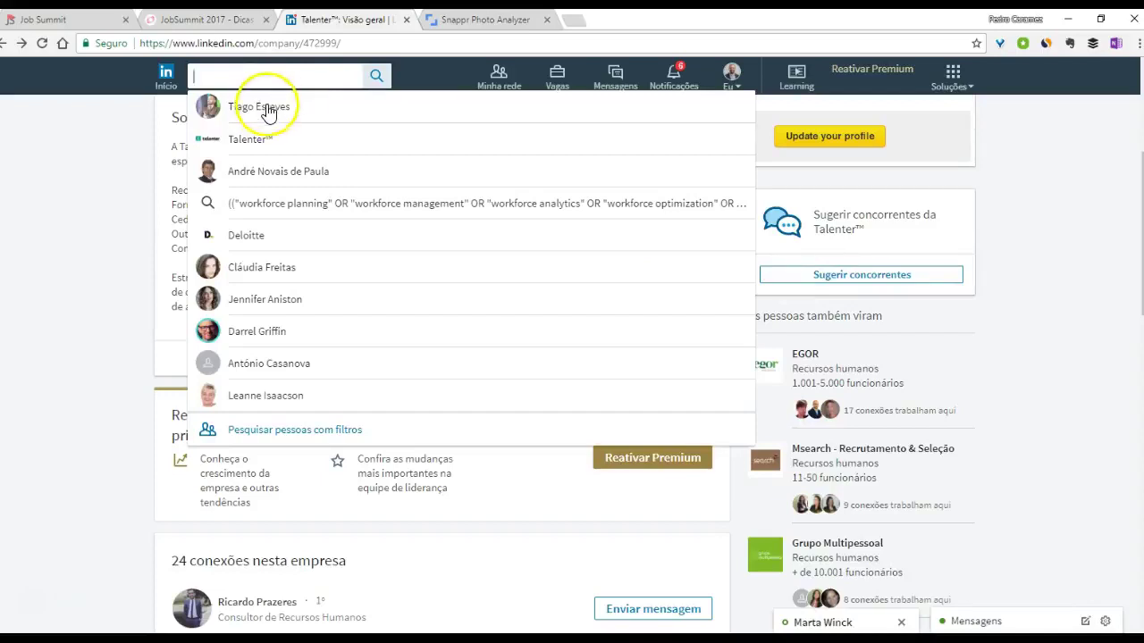
# - Open a first-degree contact's profile from recent searches, then switch to the JobSummit 2017 tab
pyautogui.click(251, 171)
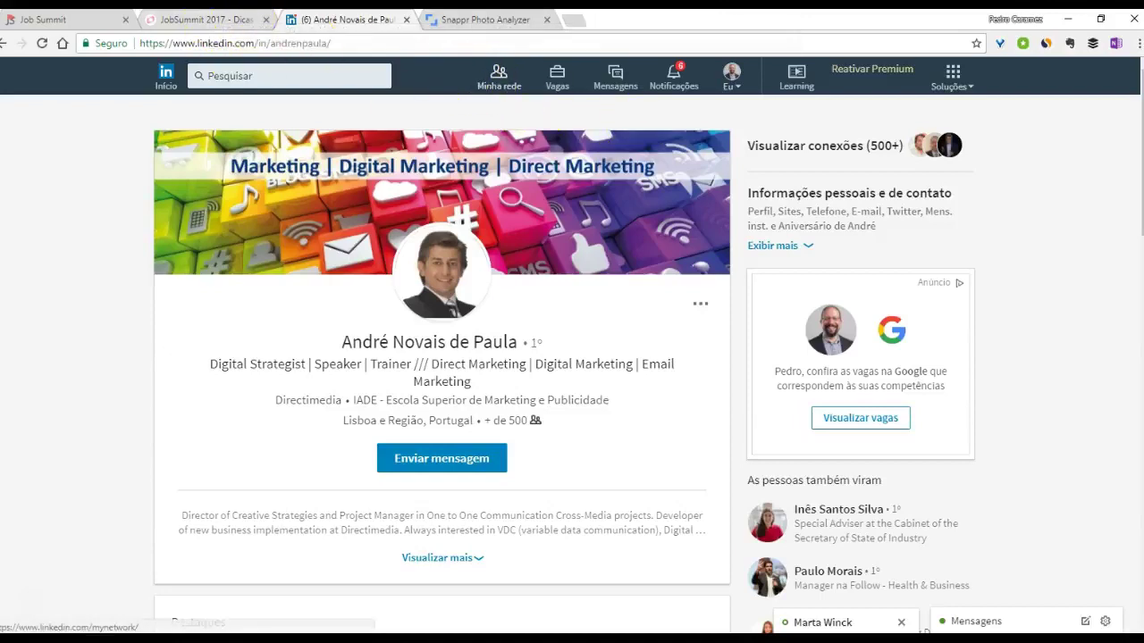
pyautogui.click(234, 19)
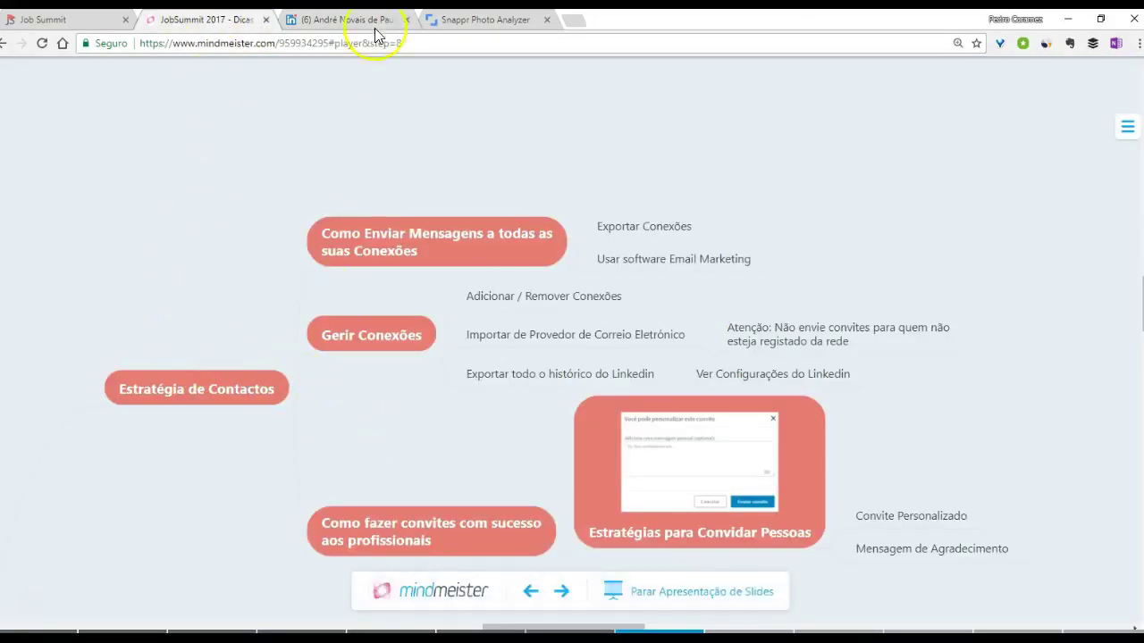
# - Return to LinkedIn and open Minha rede, showing 20,829 connections and 12 pending invitations
pyautogui.click(375, 20)
pyautogui.click(494, 93)
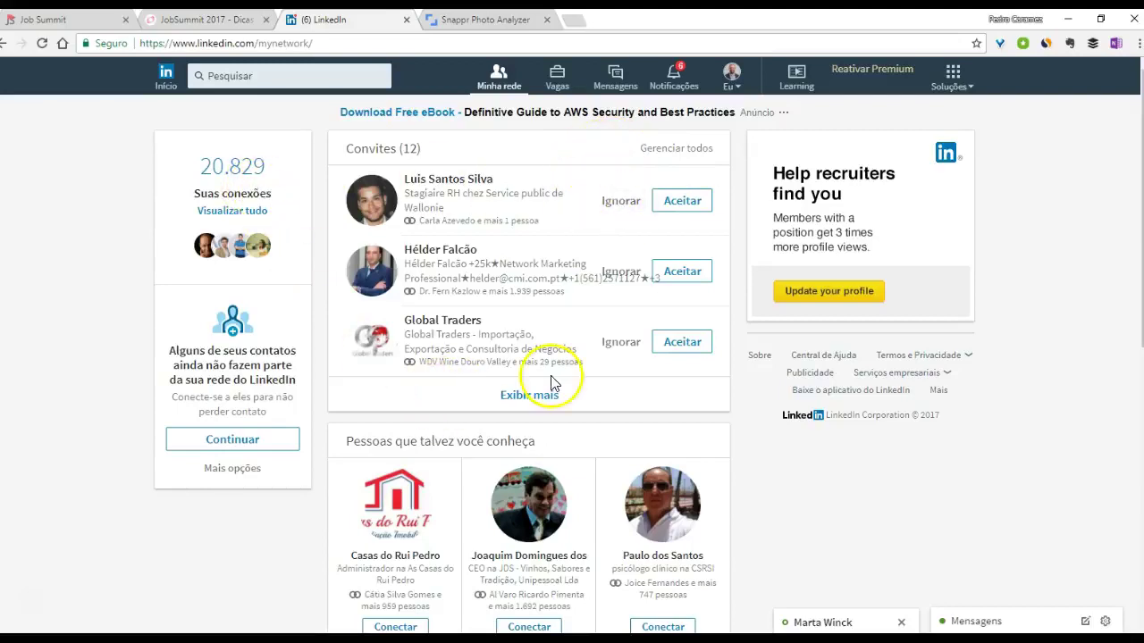
# - Ignore the Global Traders invitation and scroll down through the network suggestions
pyautogui.click(617, 343)
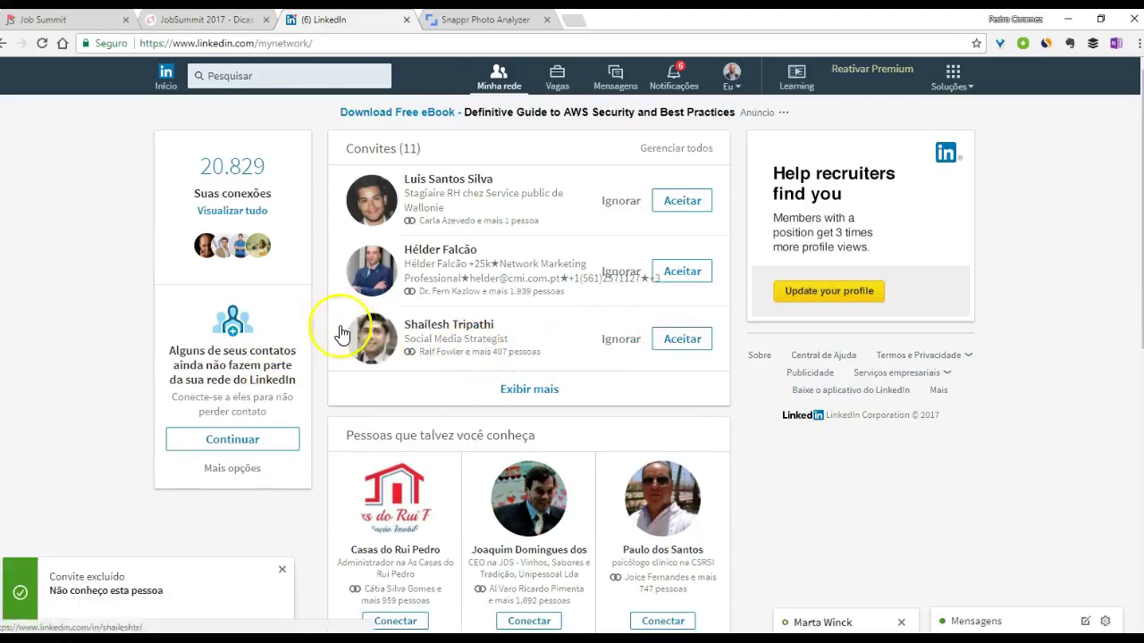
pyautogui.scroll(-3, 161, 320)
pyautogui.click(172, 321)
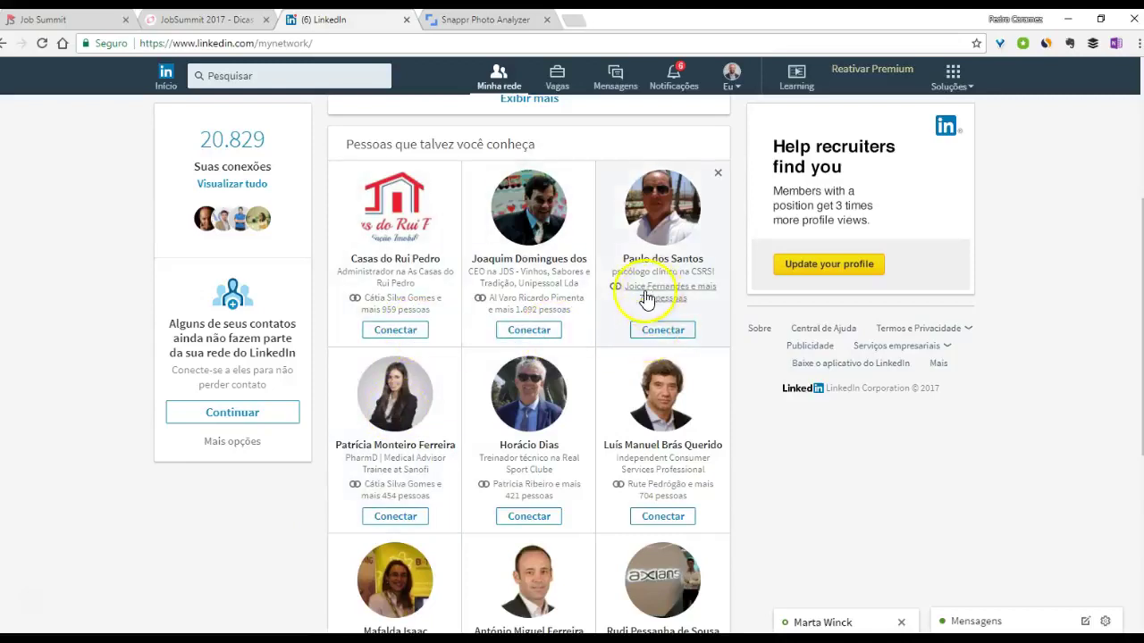
pyautogui.scroll(-3, 224, 462)
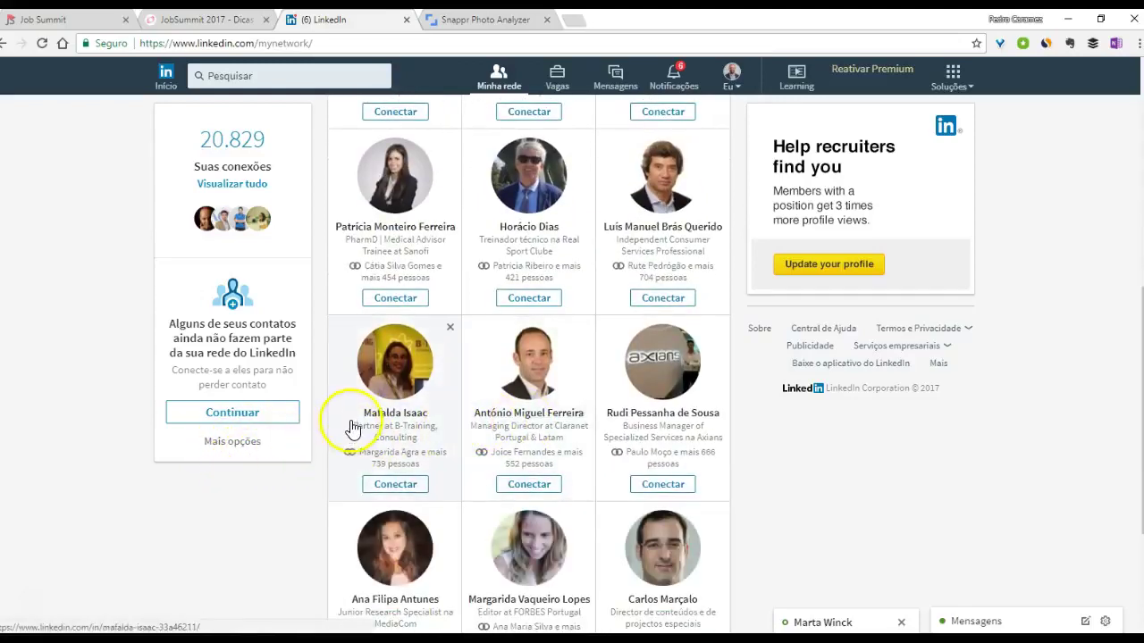
pyautogui.scroll(-1, 349, 429)
# - Open a suggested person's profile in a new tab and close the Snappr Photo Analyzer tab
pyautogui.rightClick(648, 349)
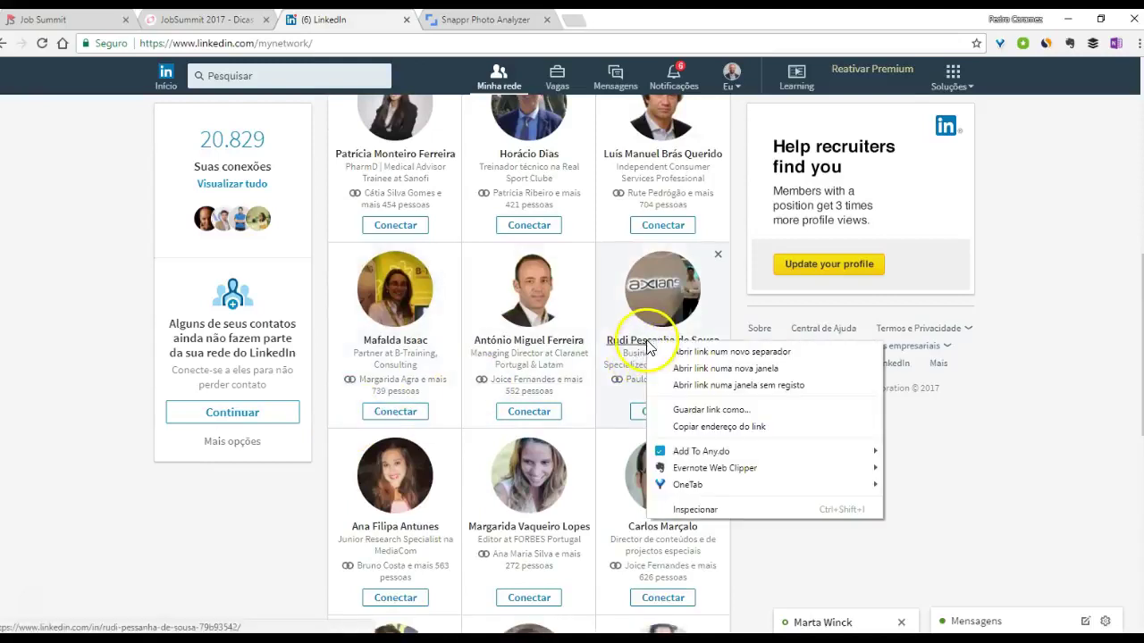
pyautogui.click(688, 354)
pyautogui.click(483, 19)
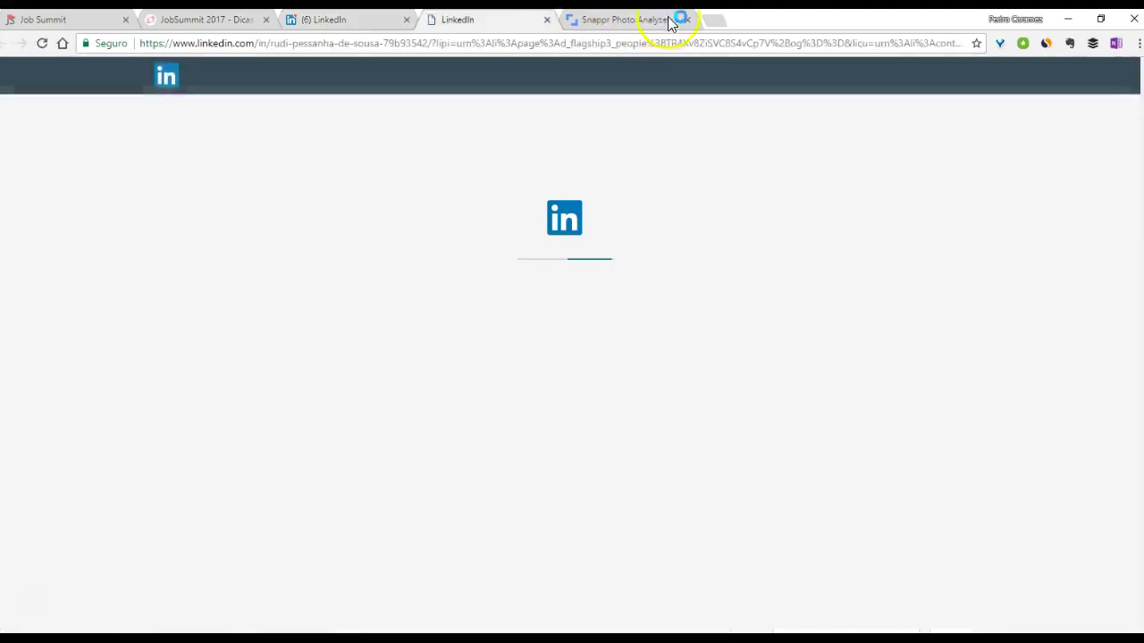
pyautogui.click(687, 19)
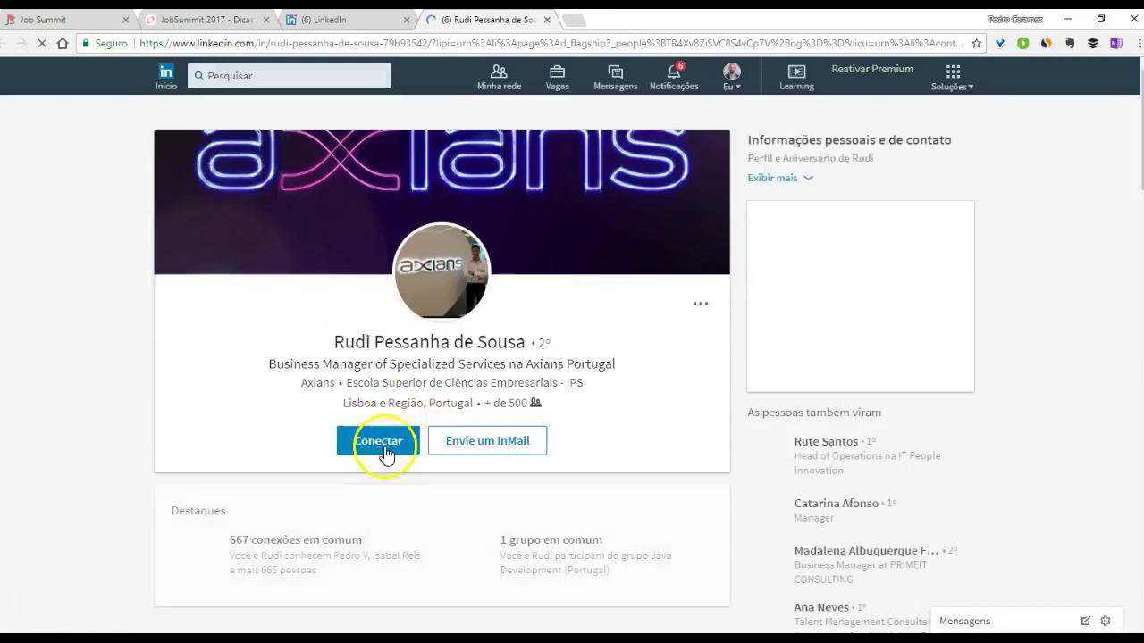
pyautogui.hotkey('ctrl', 'shift', 'Tab')
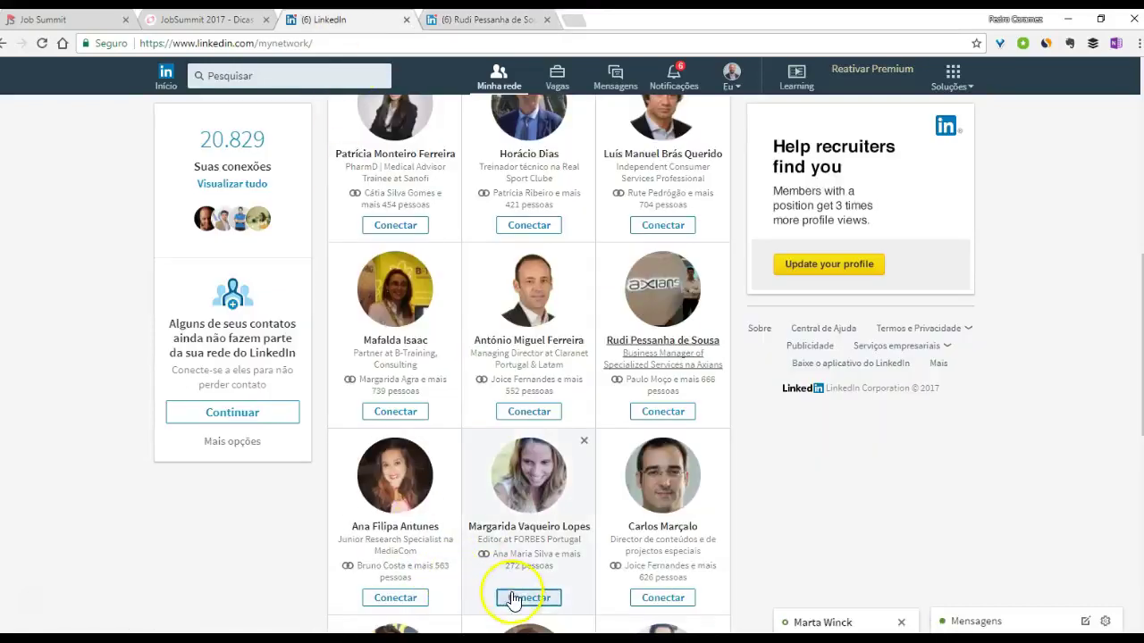
# - Scroll back to the top of Minha rede and return to the JobSummit presentation
pyautogui.scroll(2, 309, 499)
pyautogui.scroll(3, 309, 499)
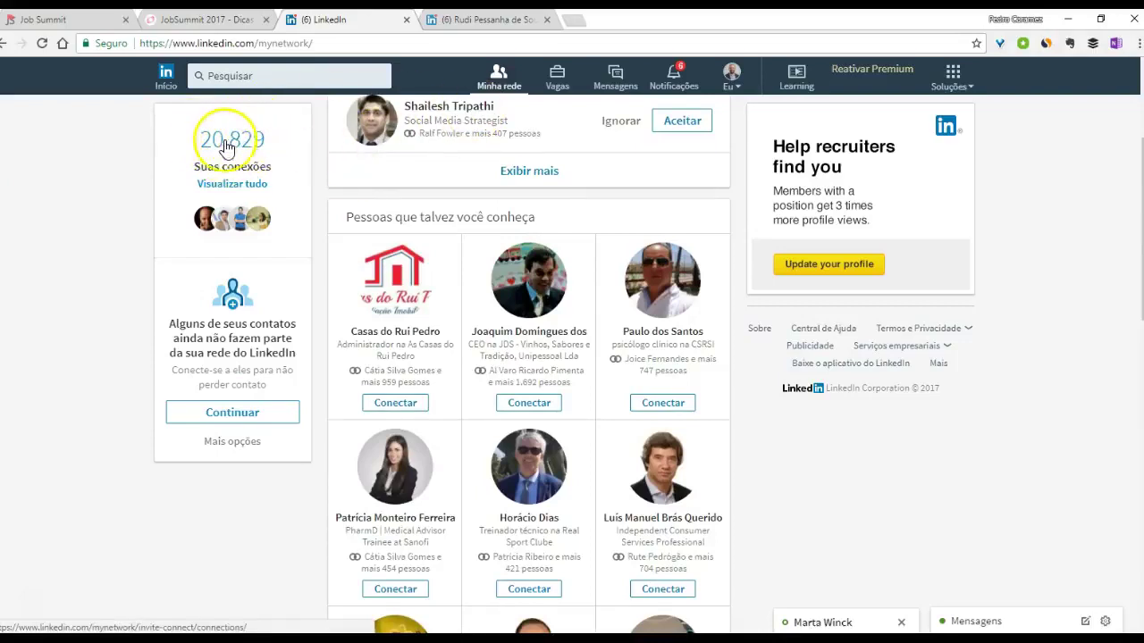
pyautogui.scroll(3, 214, 140)
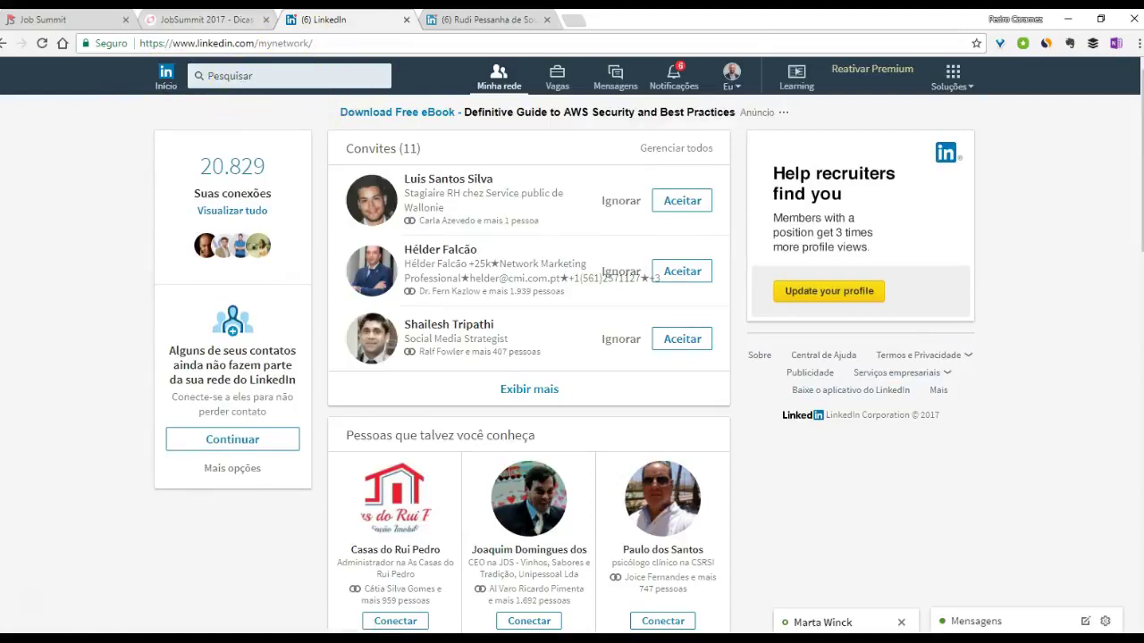
pyautogui.click(206, 19)
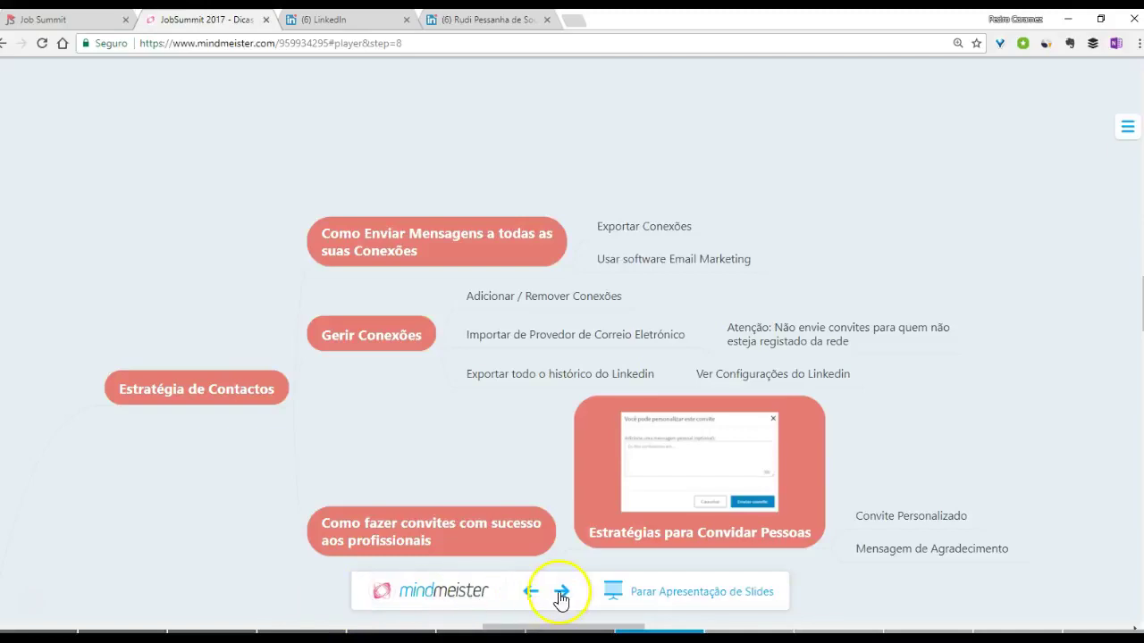
# - Advance the MindMeister presentation to the Ofertas de Emprego branch, then return to LinkedIn's Minha rede
pyautogui.click(561, 591)
pyautogui.click(560, 593)
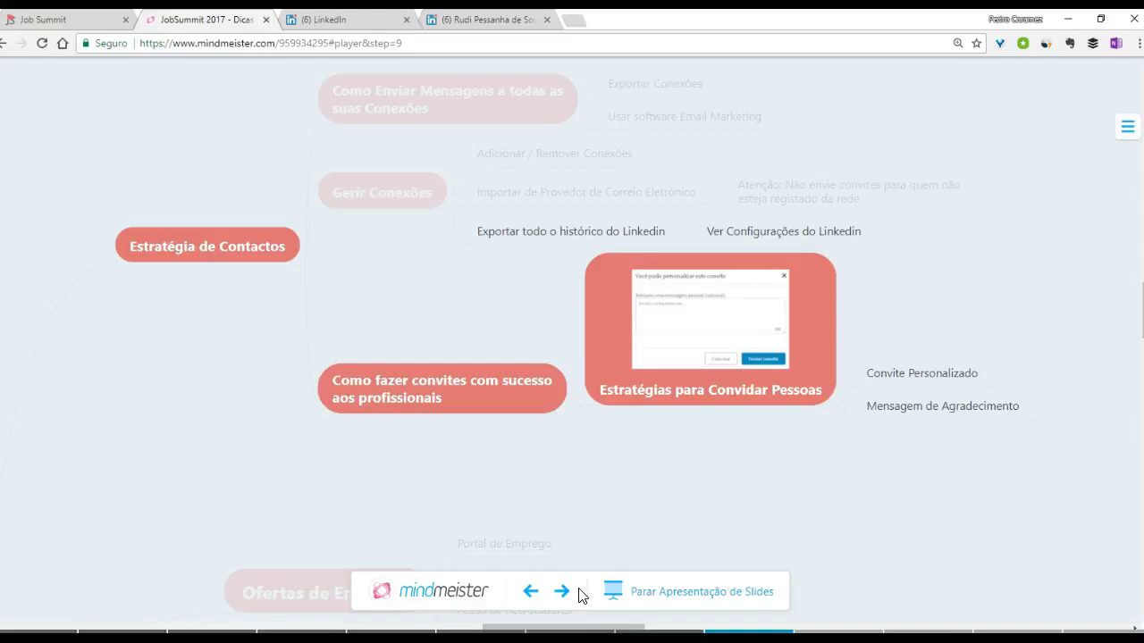
pyautogui.click(562, 591)
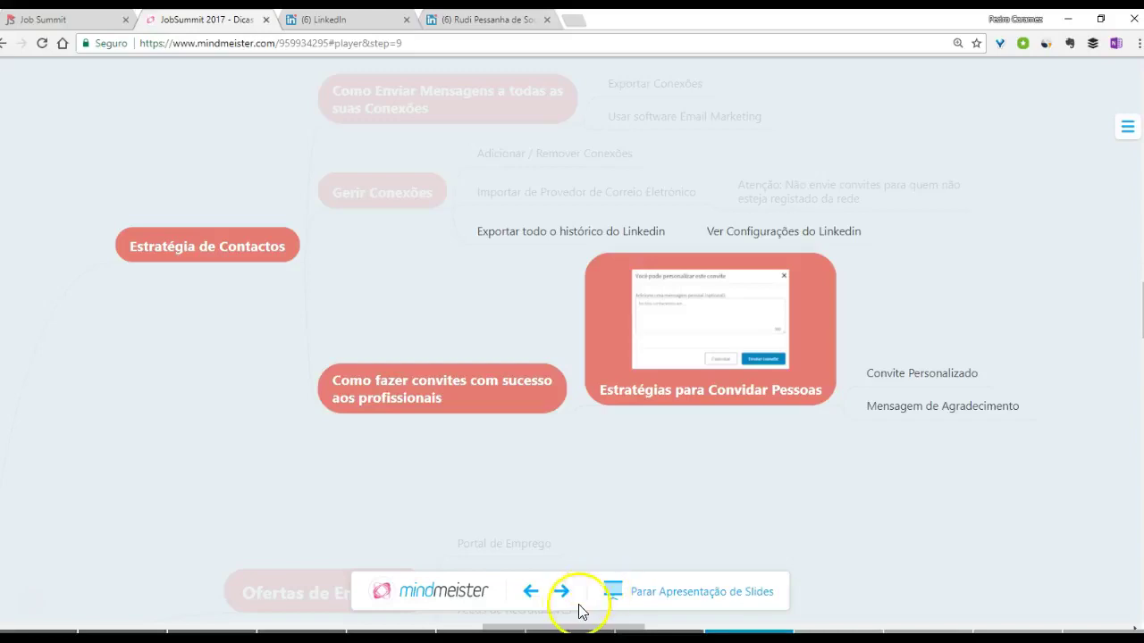
pyautogui.click(562, 594)
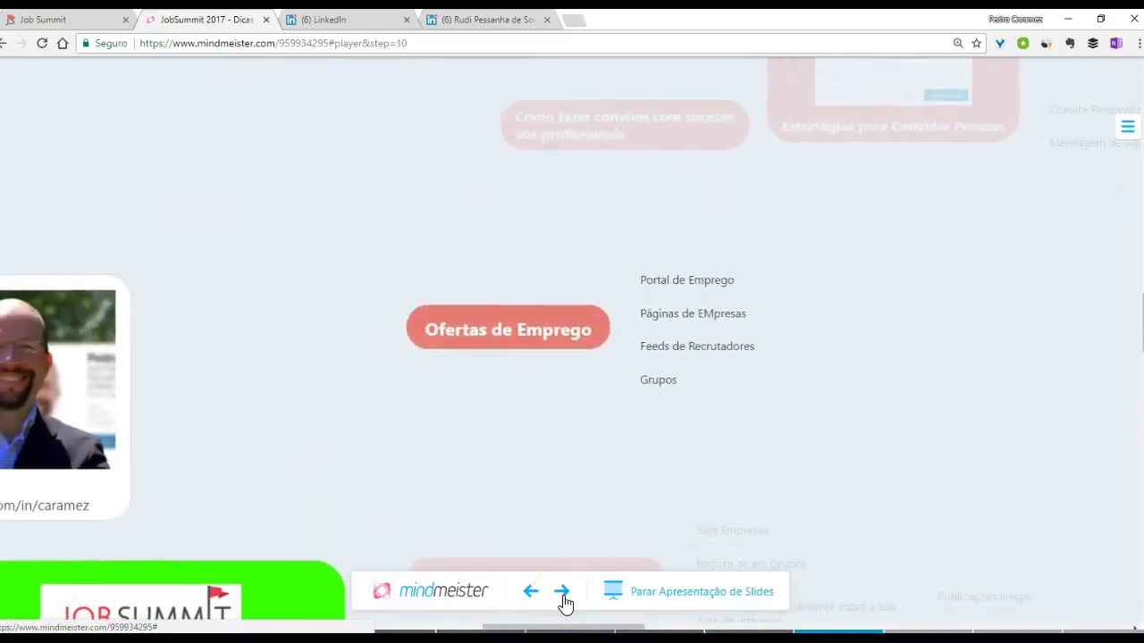
pyautogui.click(338, 20)
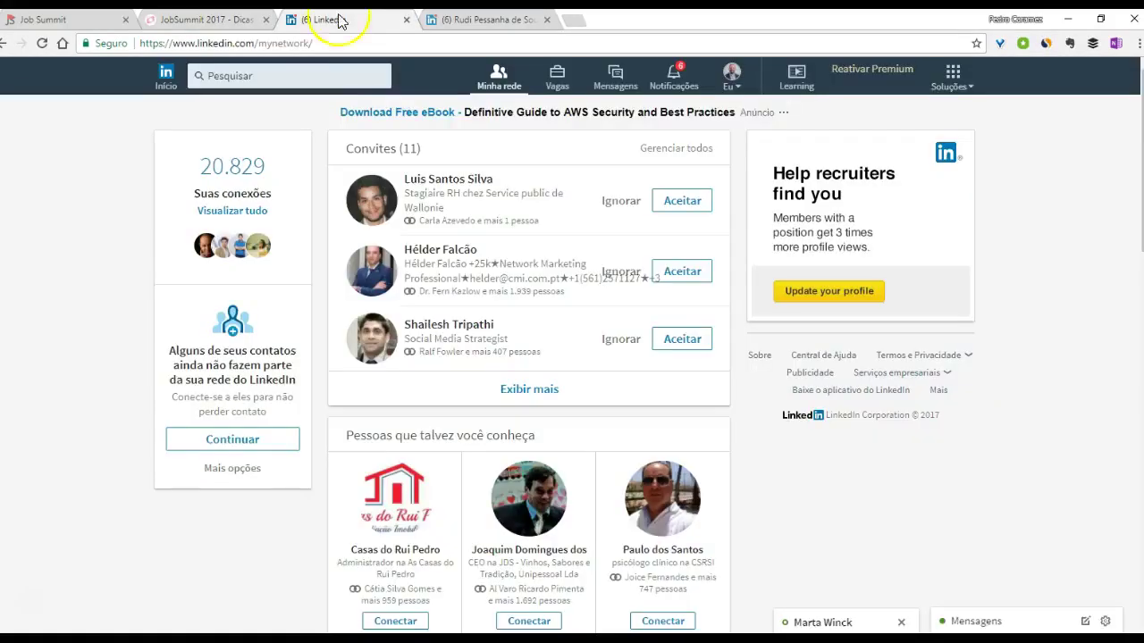
# - Close the leftover profile tab and review the marketing | Portugal job alert on the Vagas page
pyautogui.click(555, 88)
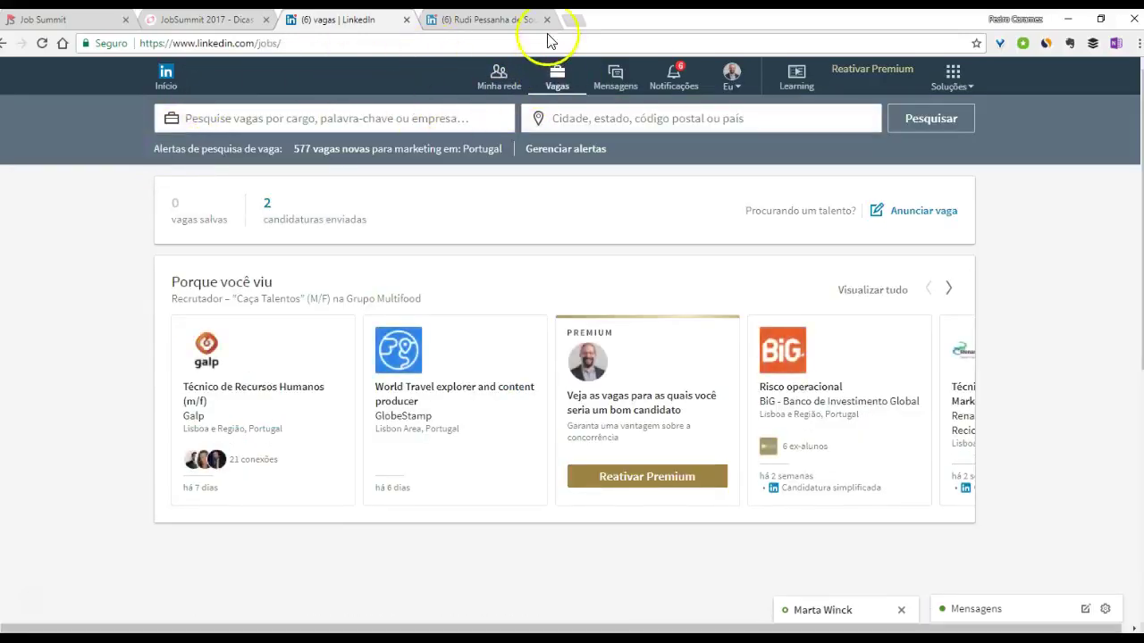
pyautogui.click(546, 19)
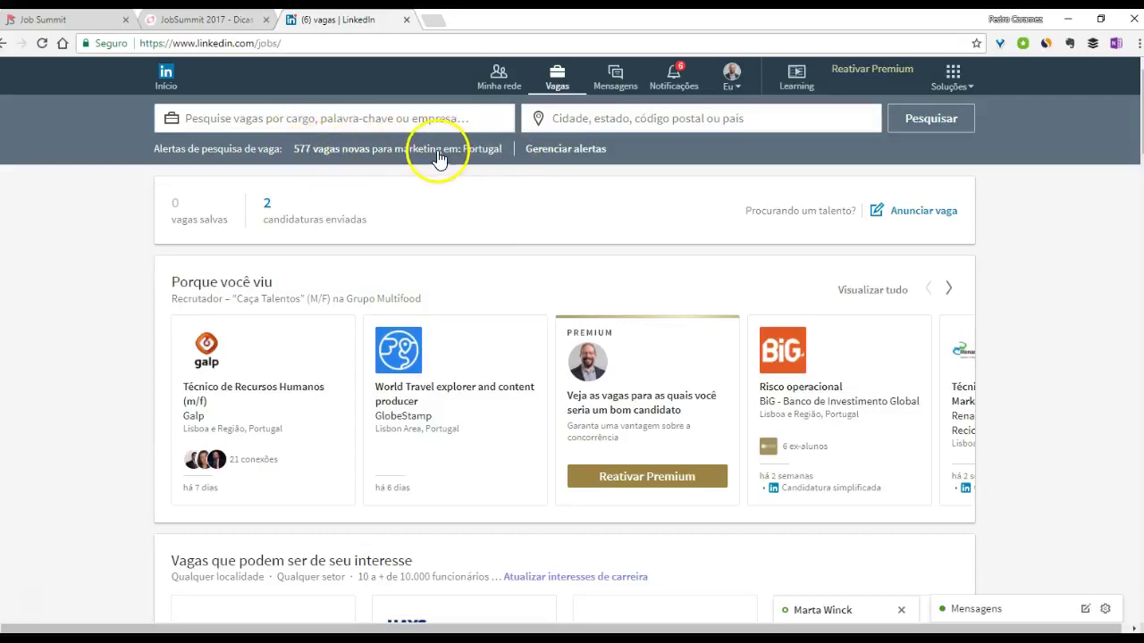
pyautogui.click(546, 151)
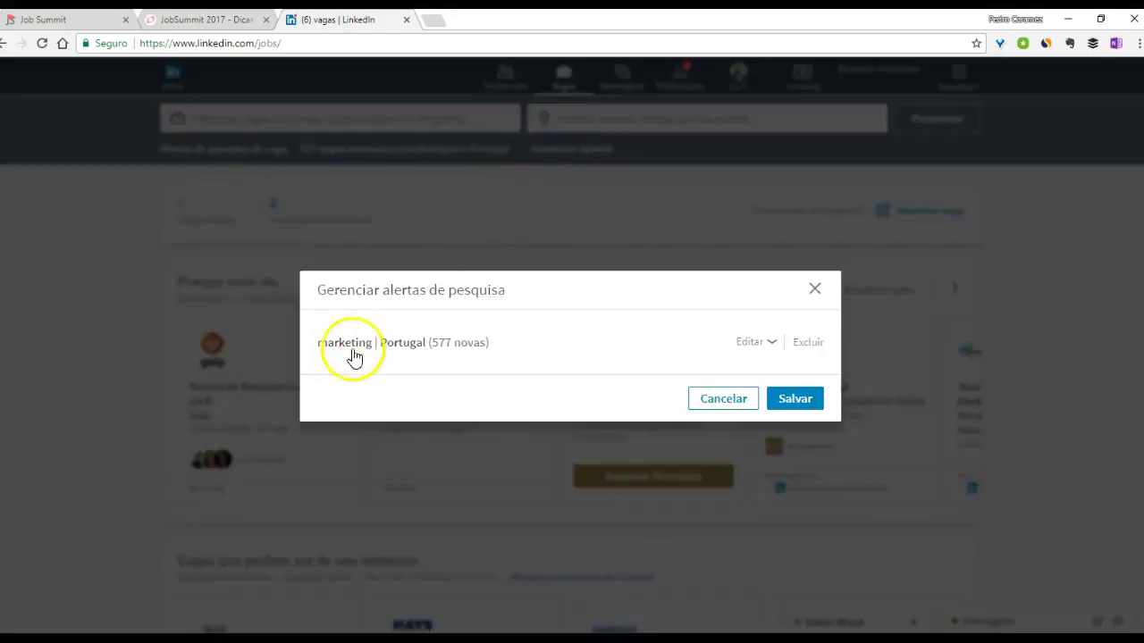
pyautogui.click(813, 292)
pyautogui.click(342, 118)
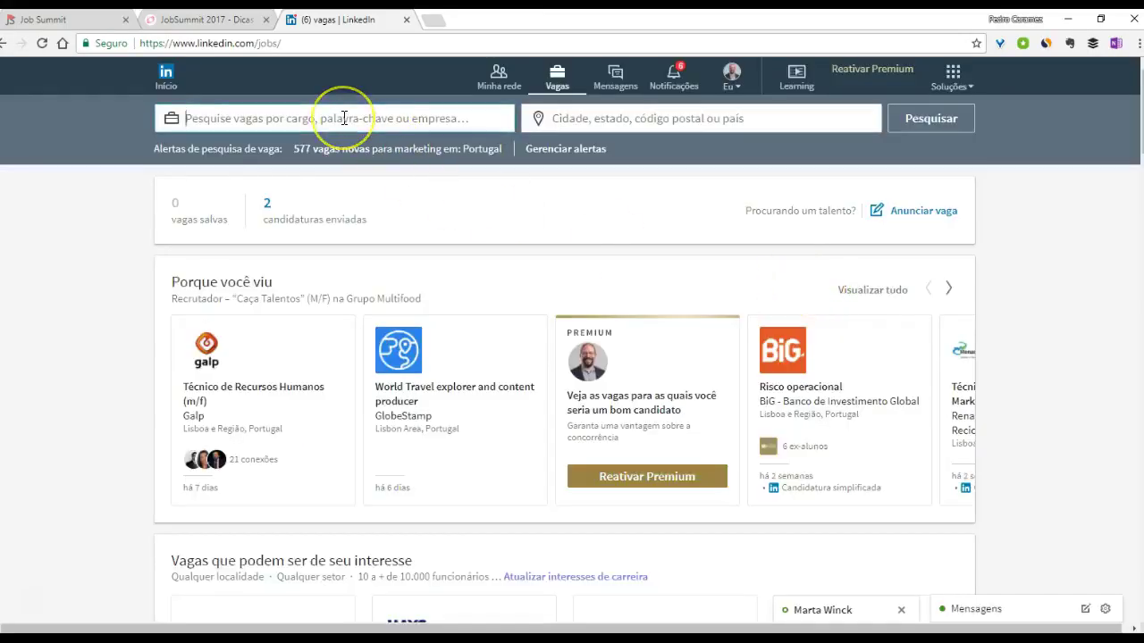
# - Search Diretor de operações jobs in Lisboa e Região, Portugal, then open and dismiss the alert dialog
pyautogui.write('d')
pyautogui.press('BackSpace')
pyautogui.write('di')
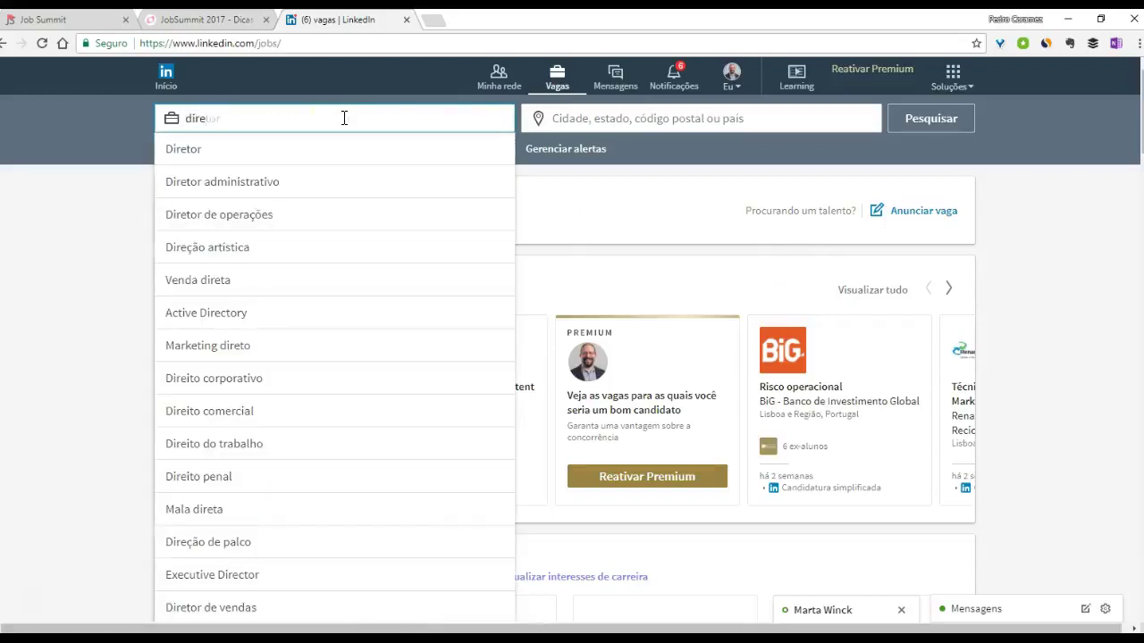
pyautogui.write('re')
pyautogui.click(221, 215)
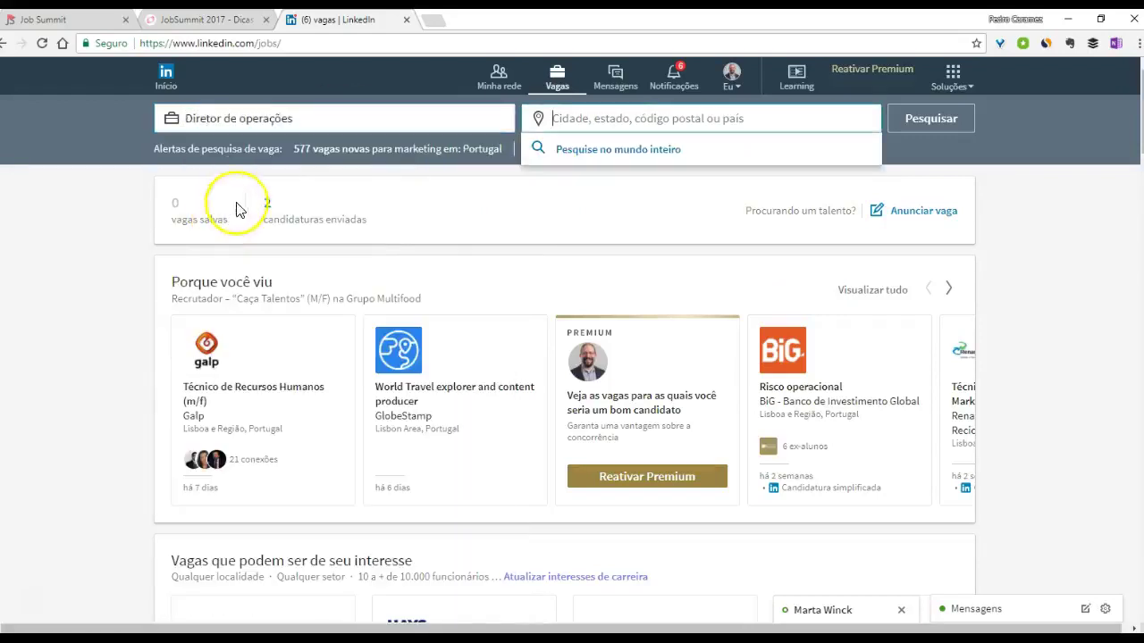
pyautogui.write('d')
pyautogui.press('BackSpace')
pyautogui.write('lis')
pyautogui.press('BackSpace')
pyautogui.write('bo')
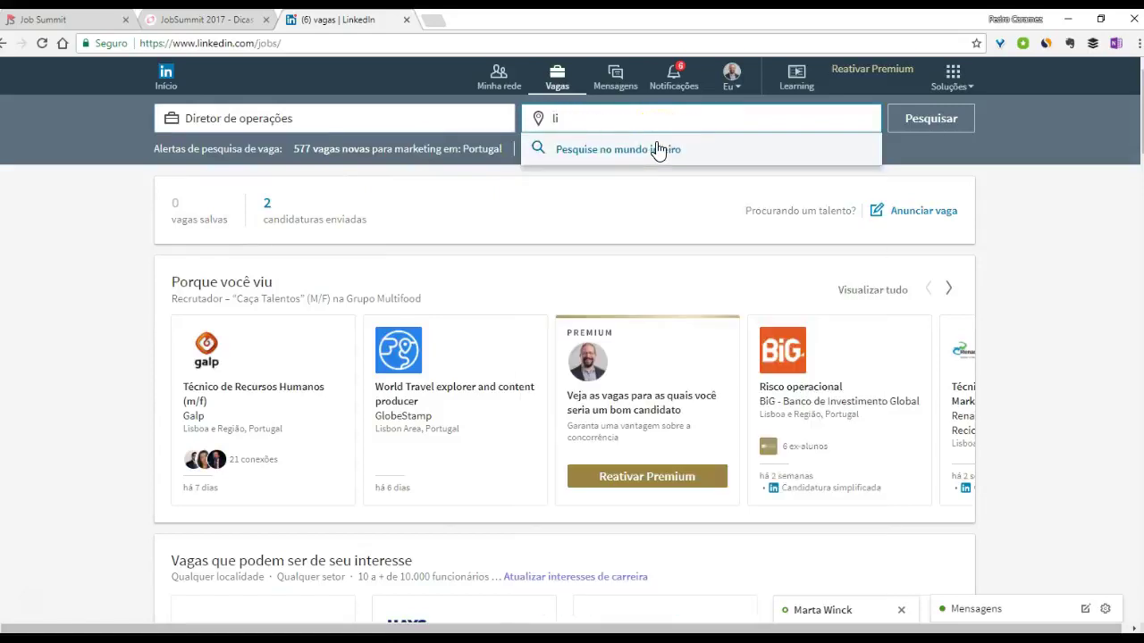
pyautogui.write('s')
pyautogui.click(638, 152)
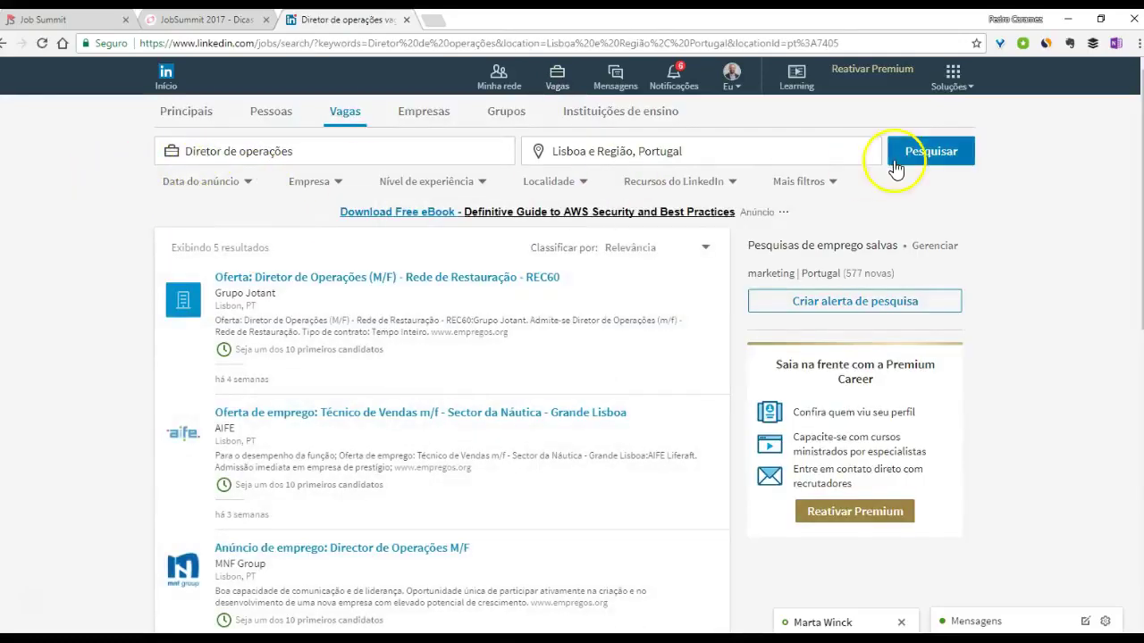
pyautogui.click(822, 303)
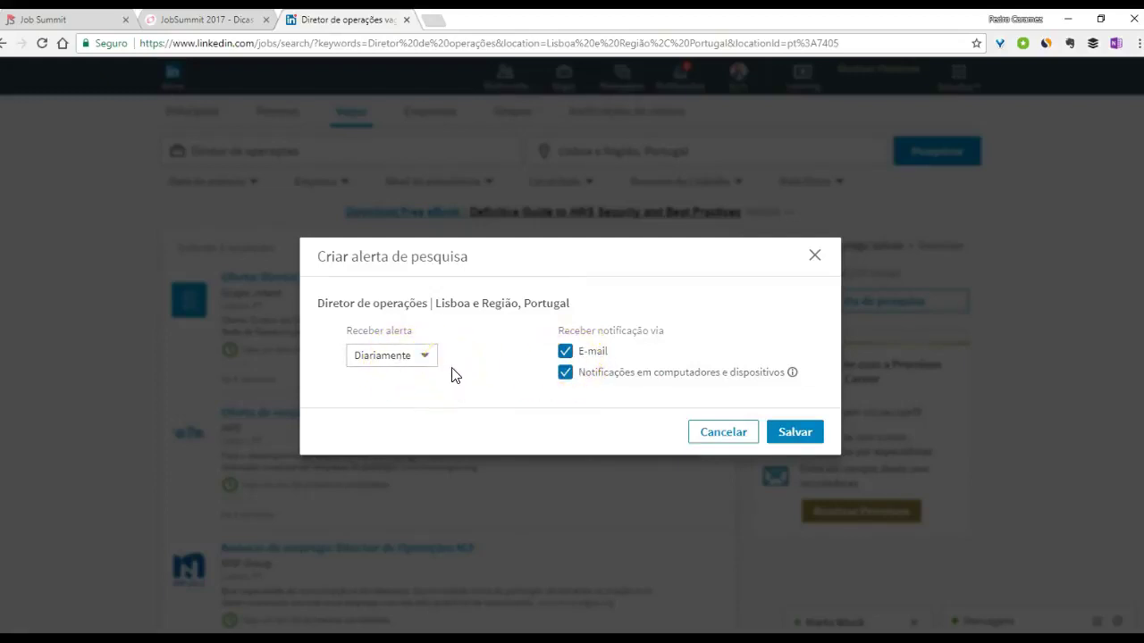
pyautogui.click(811, 257)
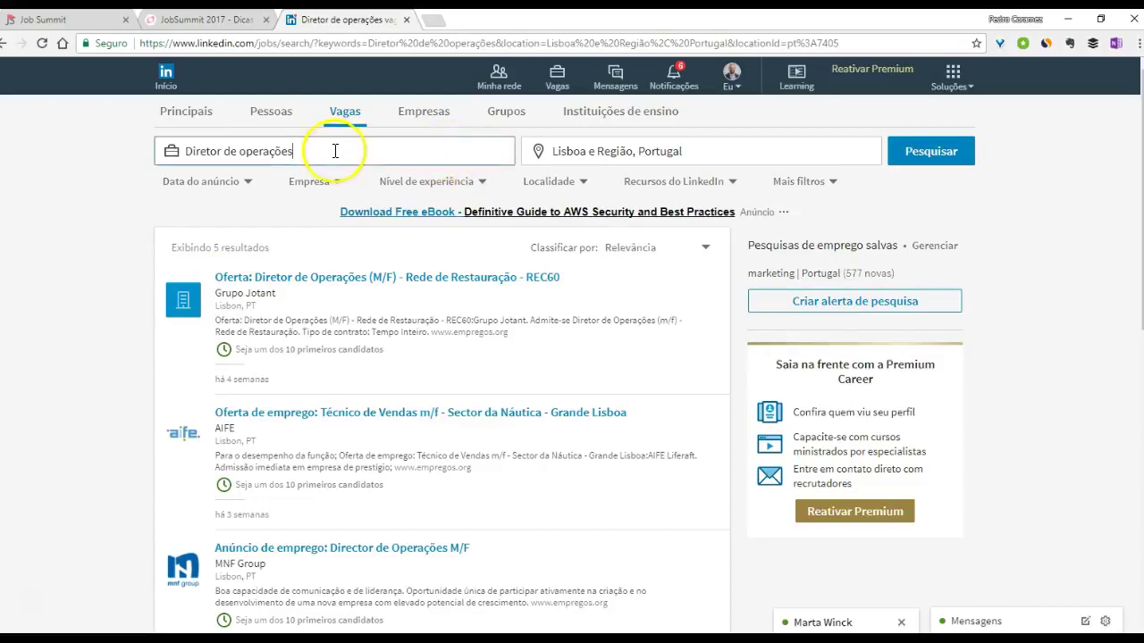
pyautogui.click(173, 154)
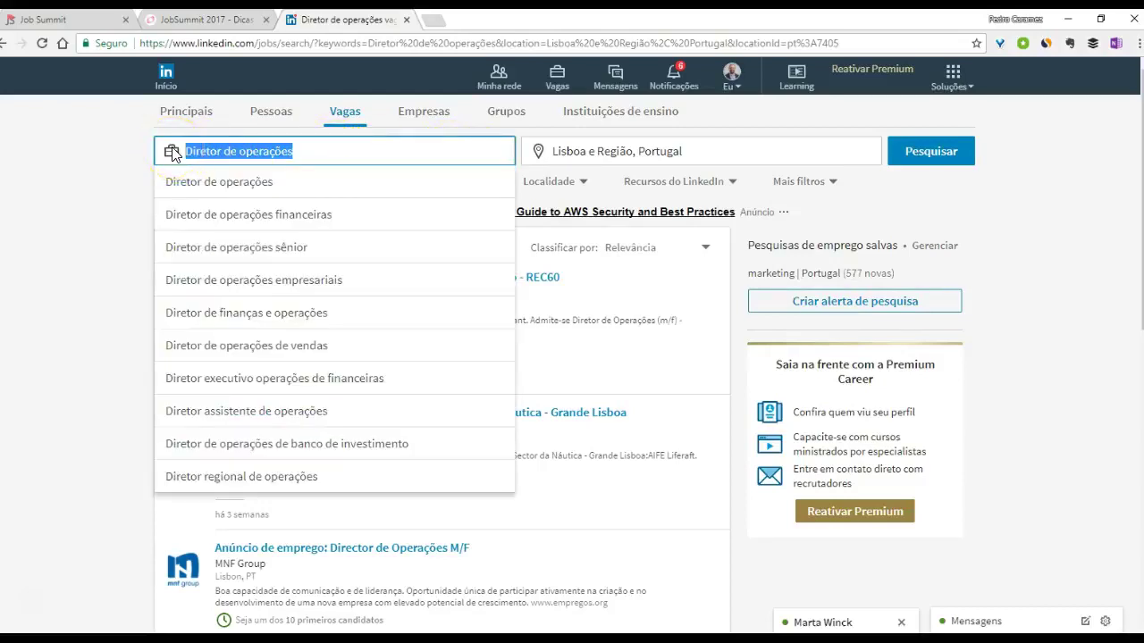
pyautogui.click(207, 151)
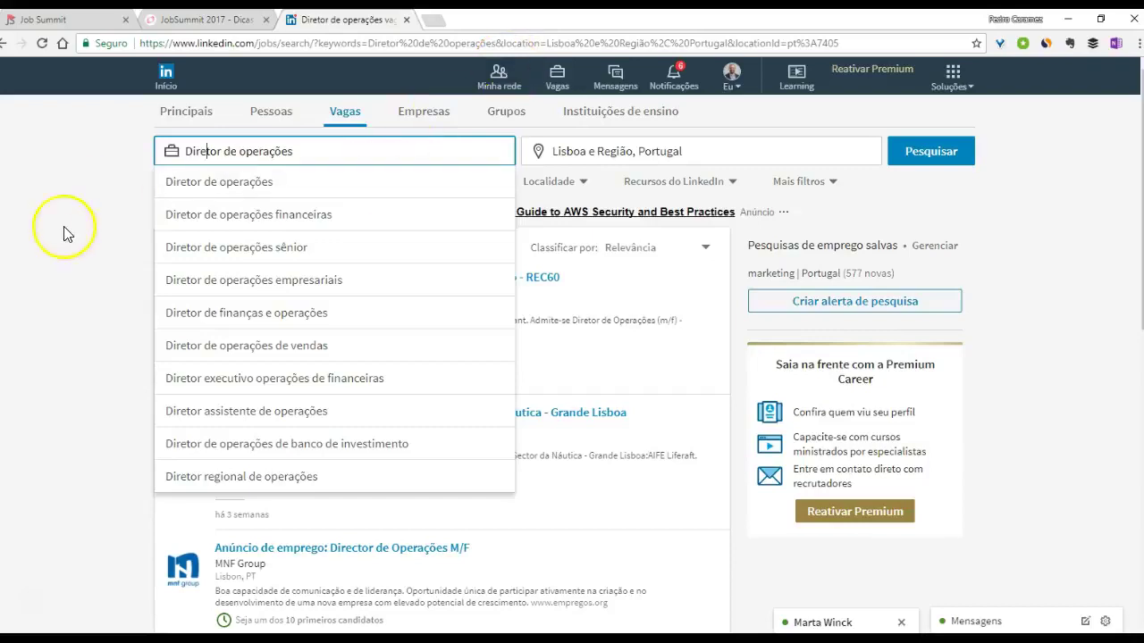
pyautogui.click(63, 266)
pyautogui.click(197, 115)
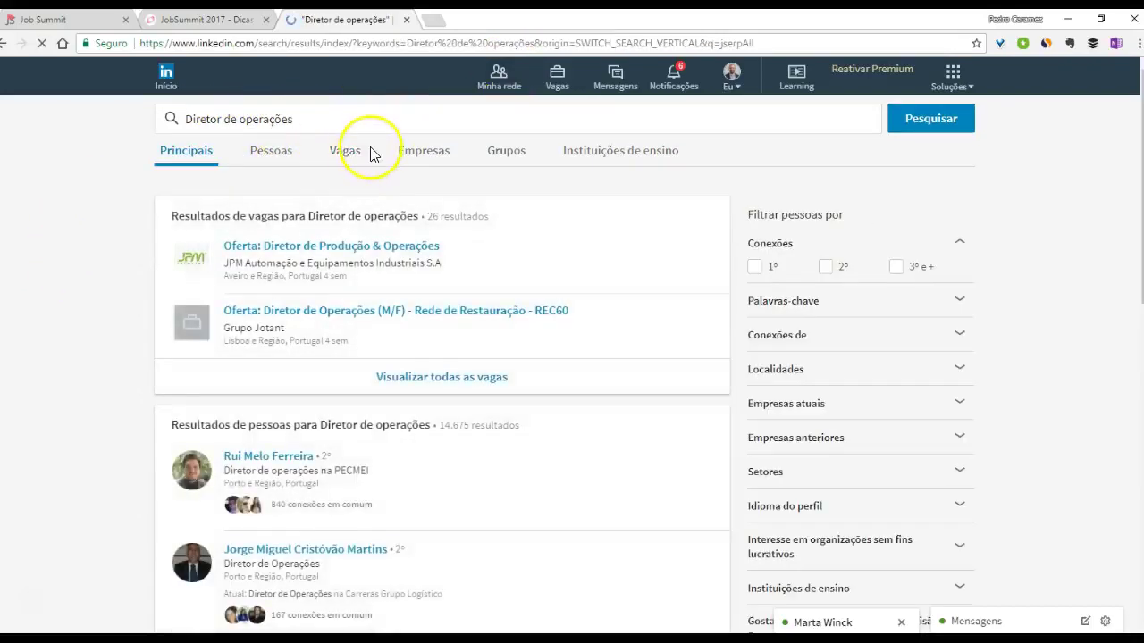
pyautogui.click(345, 159)
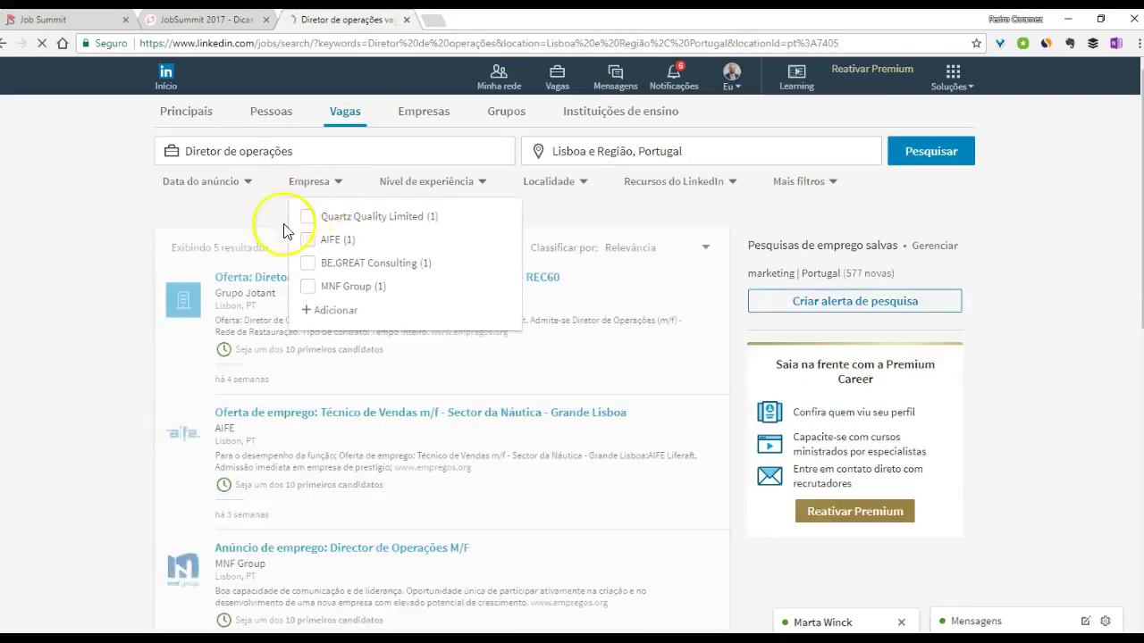
pyautogui.scroll(-1, 89, 315)
pyautogui.scroll(1, 134, 286)
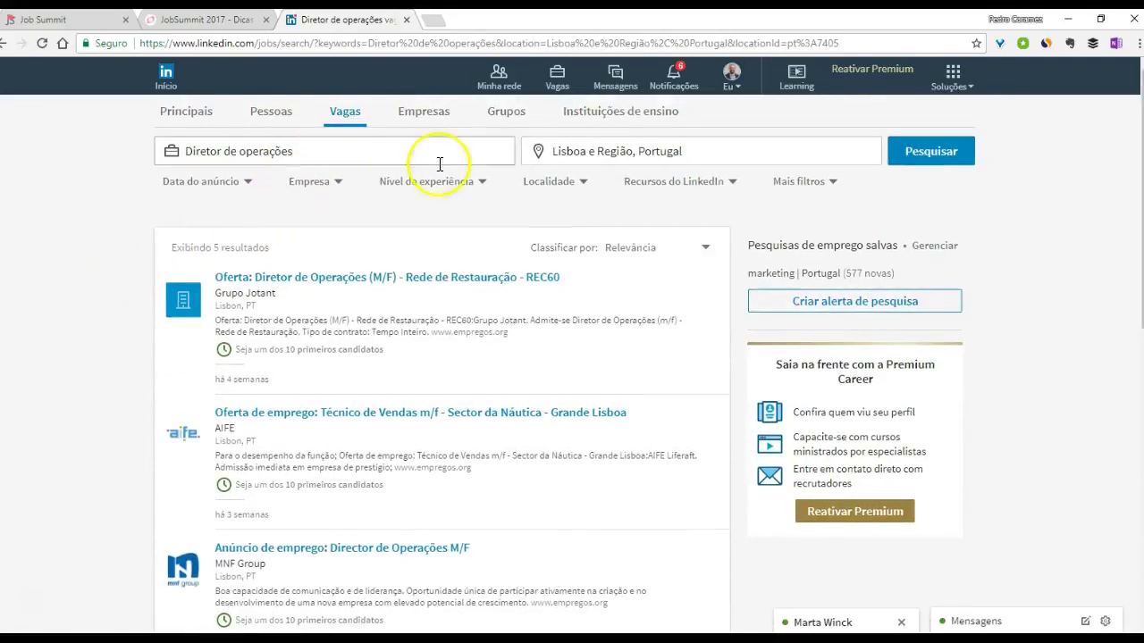
pyautogui.scroll(-3, 174, 439)
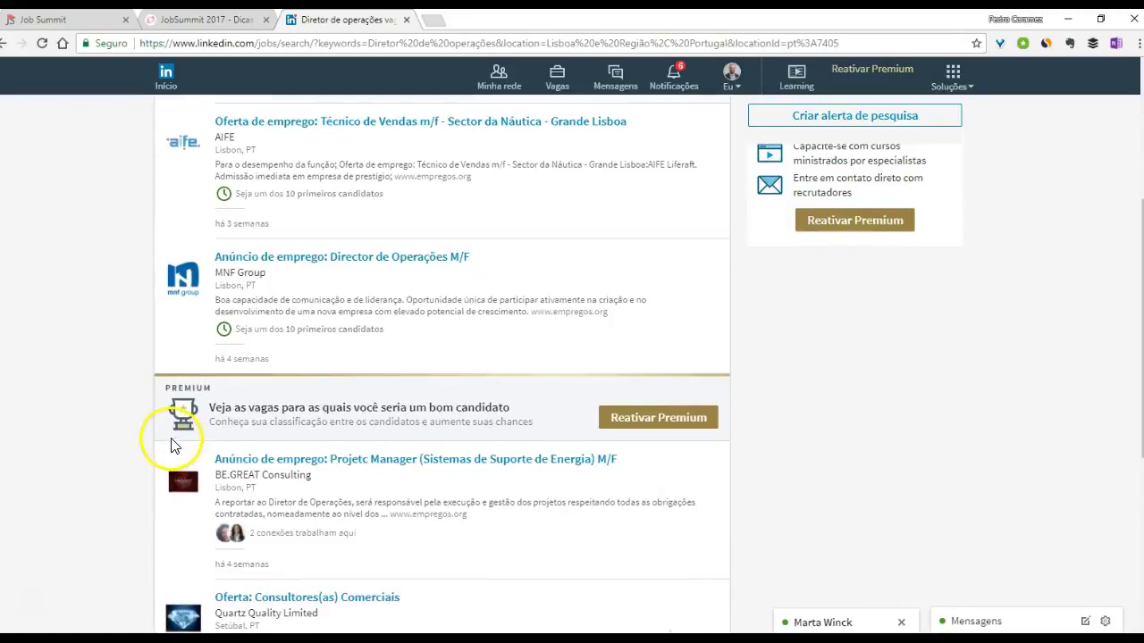
pyautogui.scroll(-2, 214, 393)
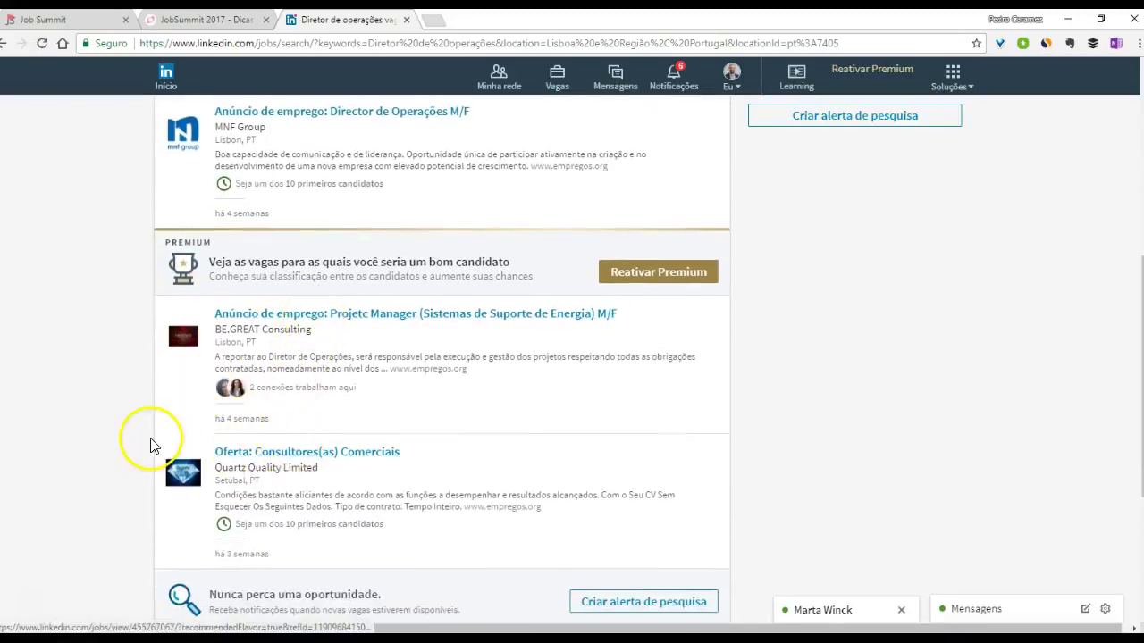
pyautogui.scroll(-1, 153, 447)
pyautogui.scroll(-2, 150, 442)
pyautogui.scroll(4, 152, 436)
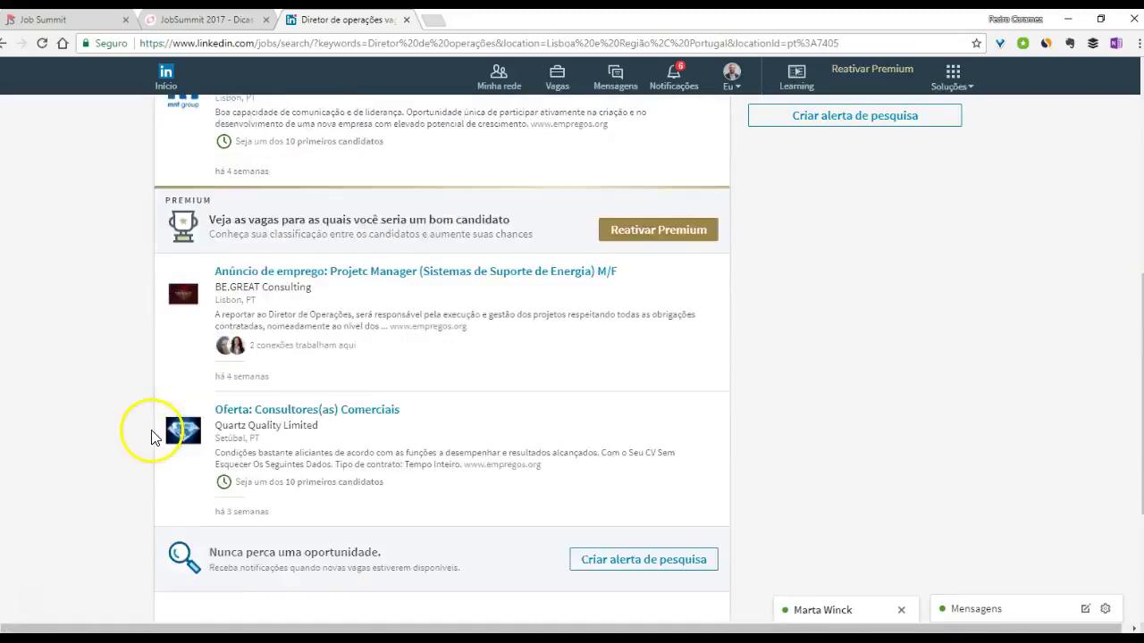
# - Check the Projetc Manager posting's company application page in a new tab, then open CIGNON's similar job
pyautogui.click(268, 388)
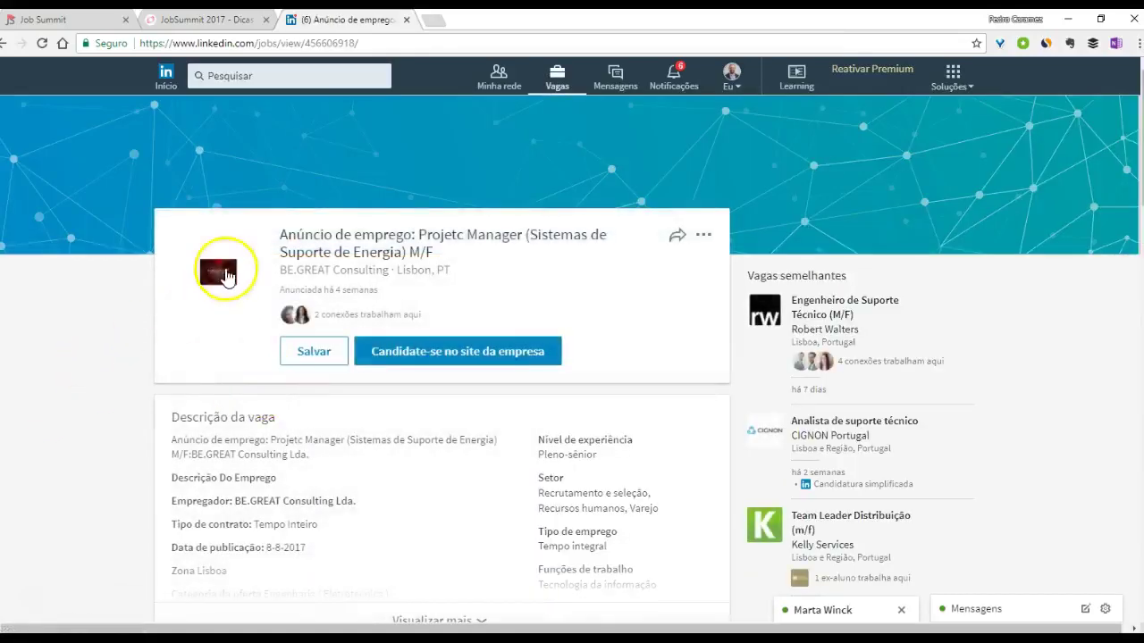
pyautogui.moveTo(284, 235); pyautogui.dragTo(434, 253)
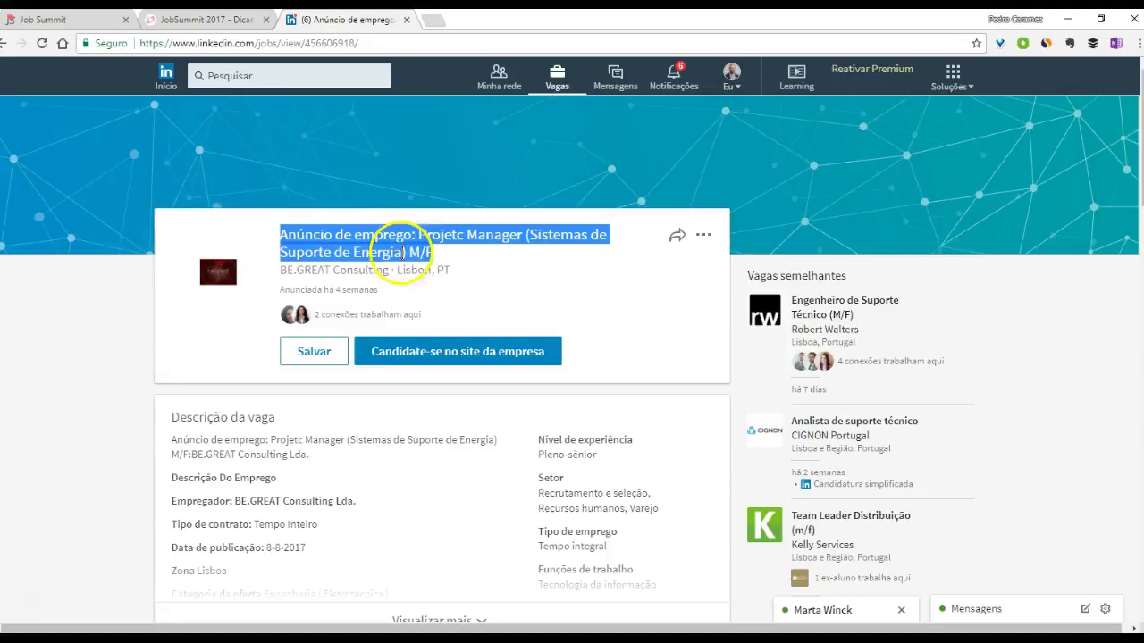
pyautogui.rightClick(402, 359)
pyautogui.click(399, 363)
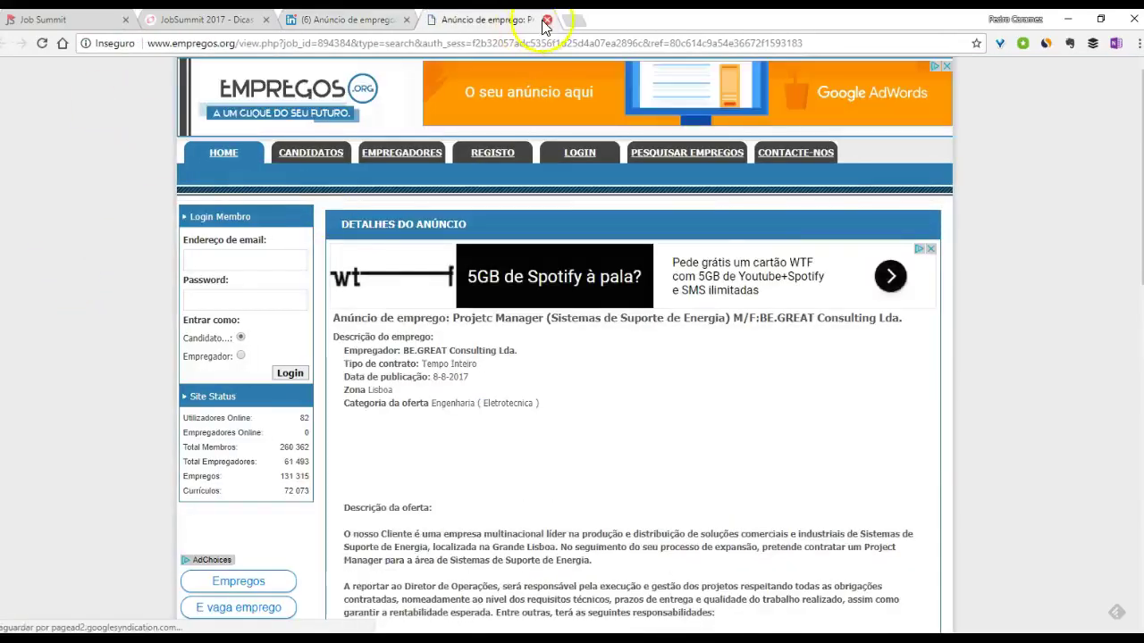
pyautogui.click(546, 20)
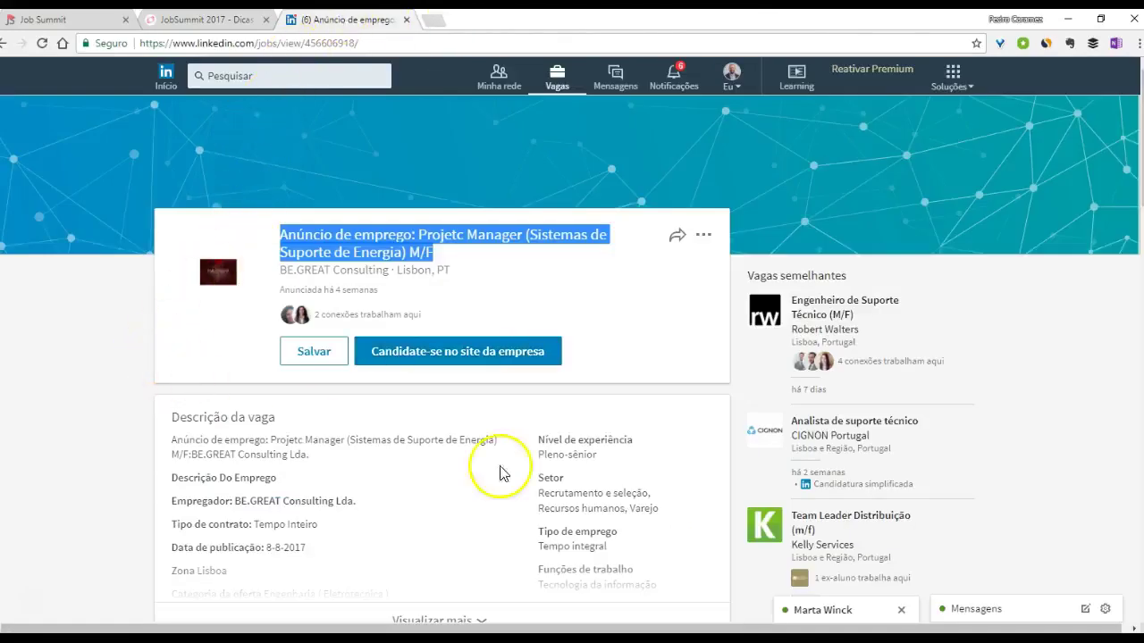
pyautogui.click(760, 438)
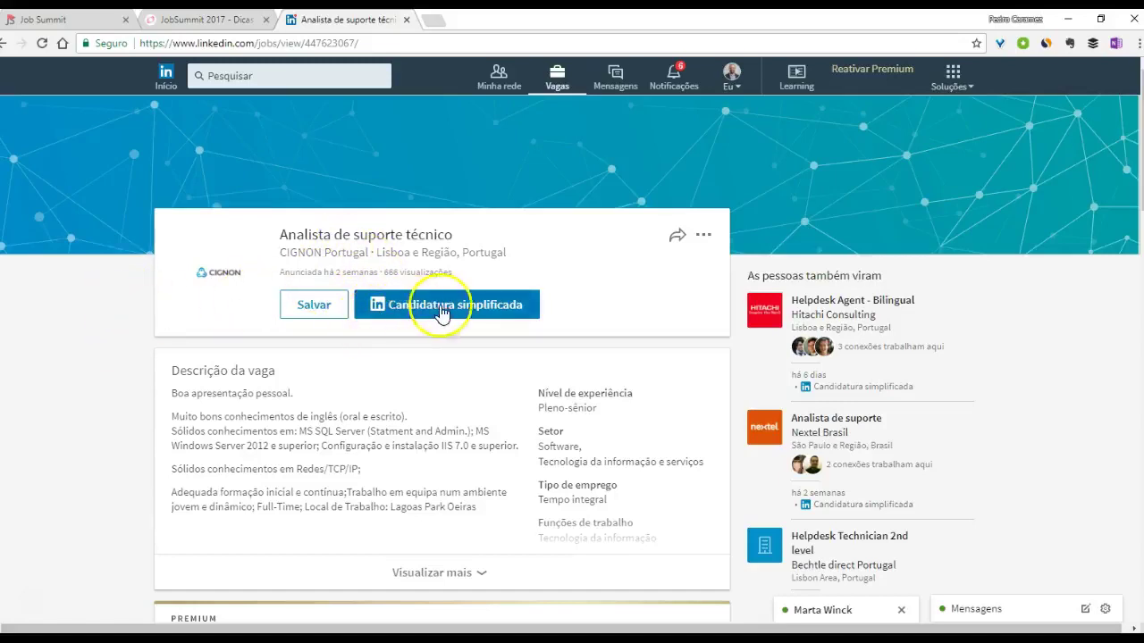
# - Read CIGNON's full job description and its expanded Sobre nós section
pyautogui.click(465, 581)
pyautogui.scroll(-4, 286, 460)
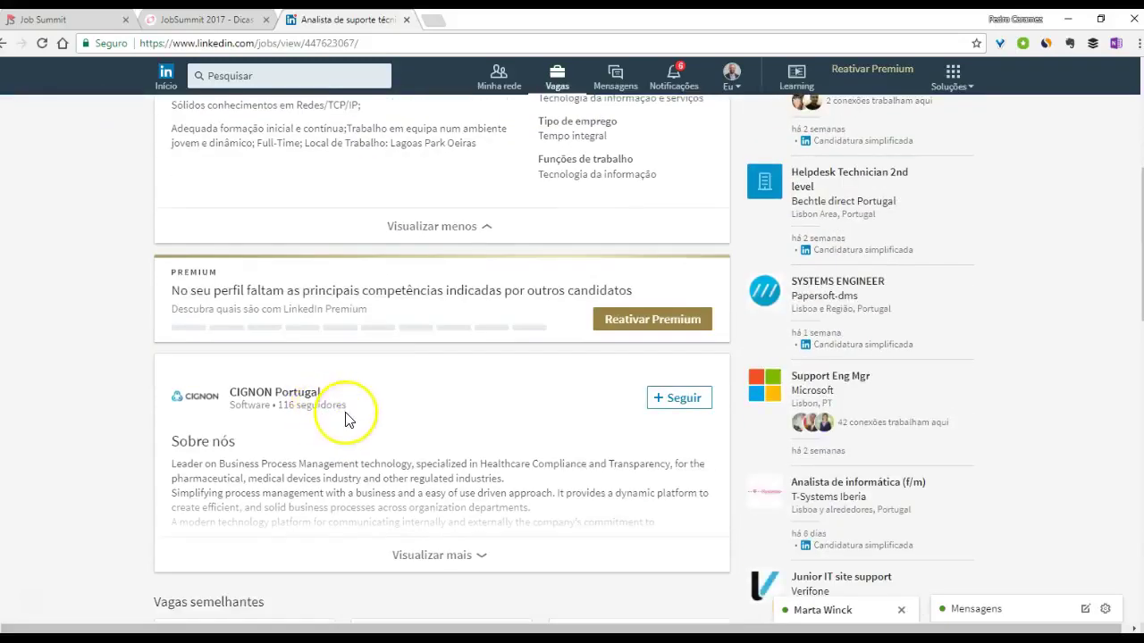
pyautogui.scroll(-1, 409, 480)
pyautogui.click(421, 484)
pyautogui.scroll(-3, 204, 427)
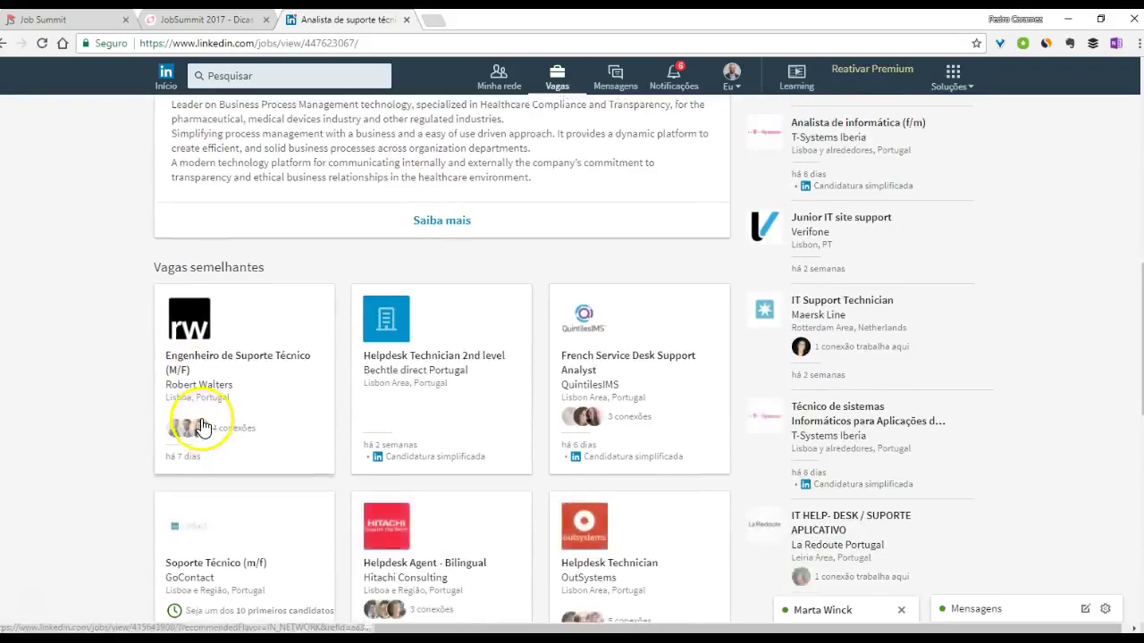
pyautogui.scroll(2, 204, 427)
pyautogui.scroll(1, 363, 435)
pyautogui.scroll(-3, 366, 490)
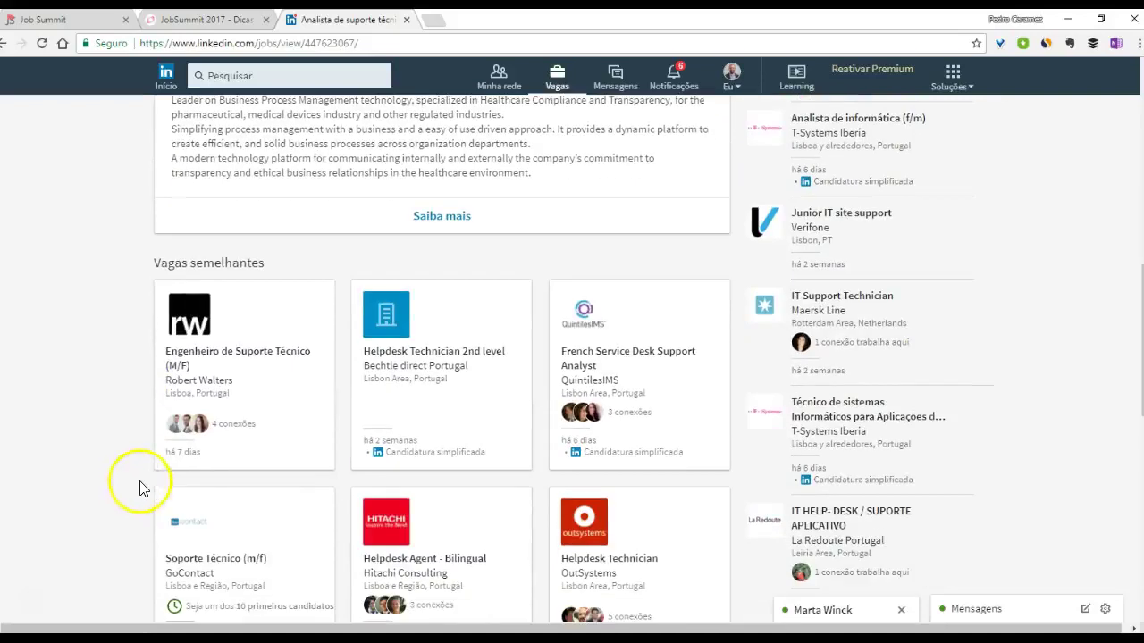
# - Open QuintilesIMS's French Service Desk Support Analyst job and read its full task list
pyautogui.click(580, 322)
pyautogui.scroll(-3, 401, 384)
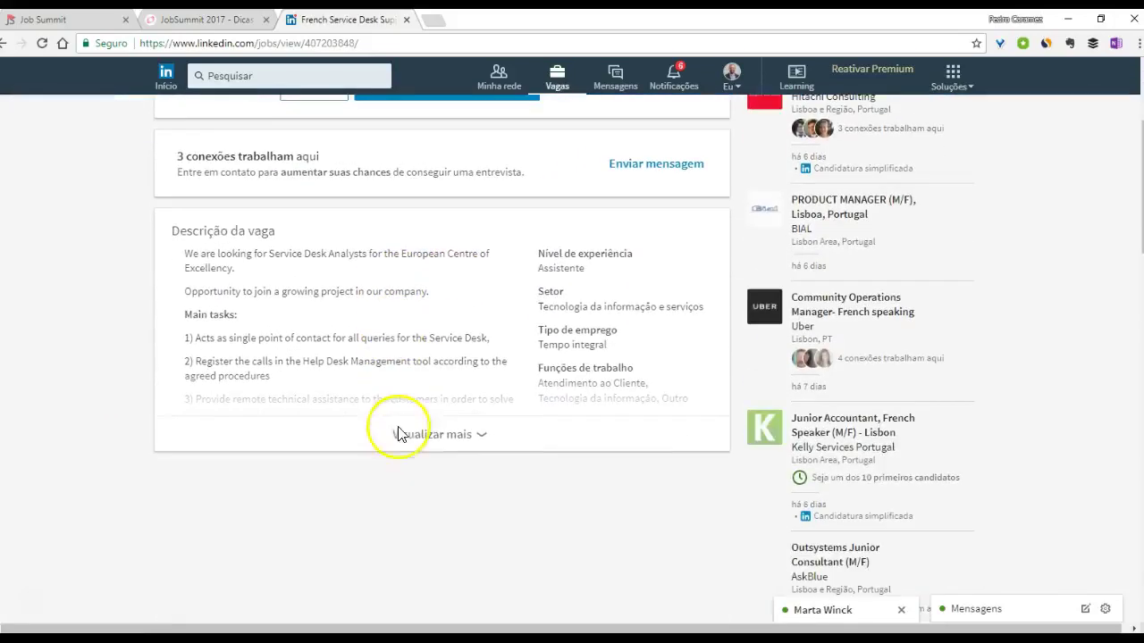
pyautogui.click(398, 435)
pyautogui.scroll(-3, 340, 402)
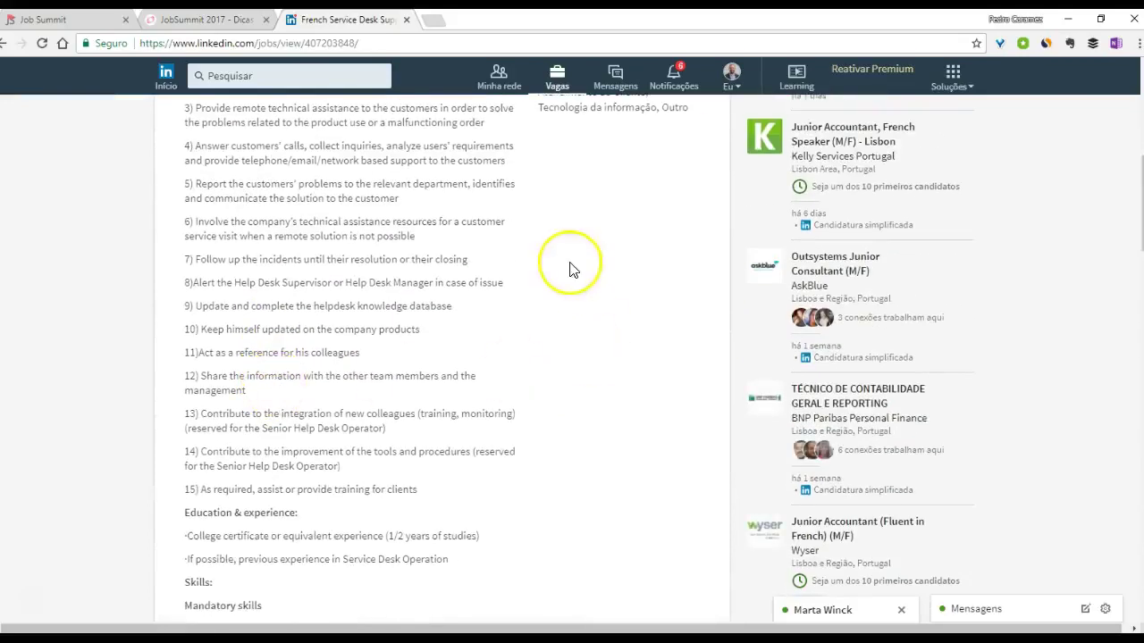
pyautogui.scroll(1, 536, 242)
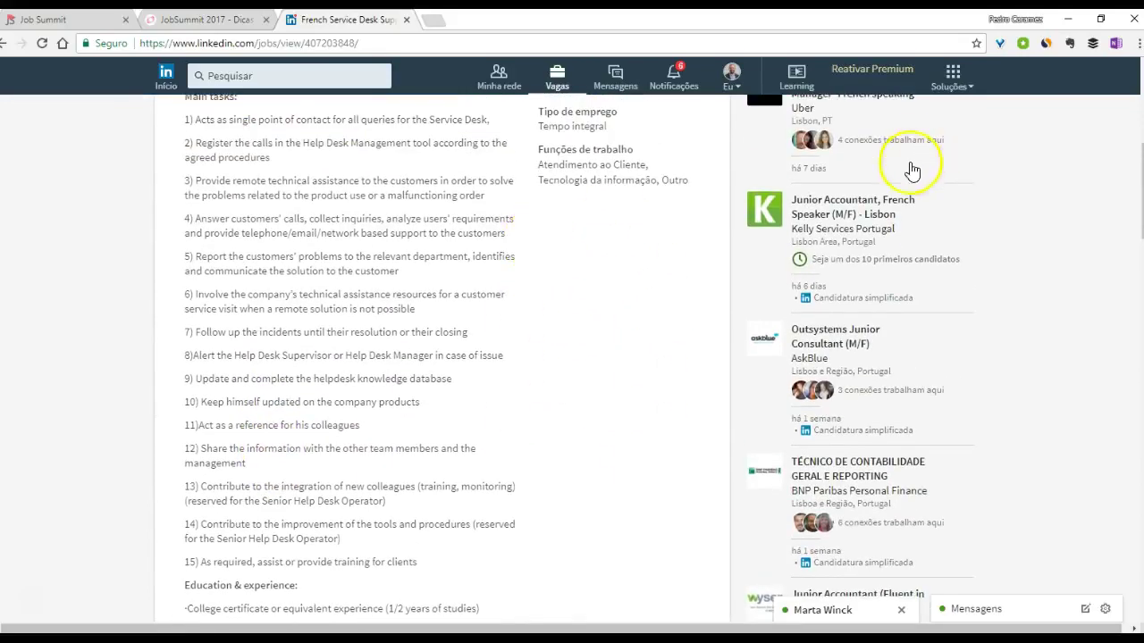
# - Open AskBlue's Outsystems Junior Consultant (M/F) job and scroll back to its header
pyautogui.click(827, 346)
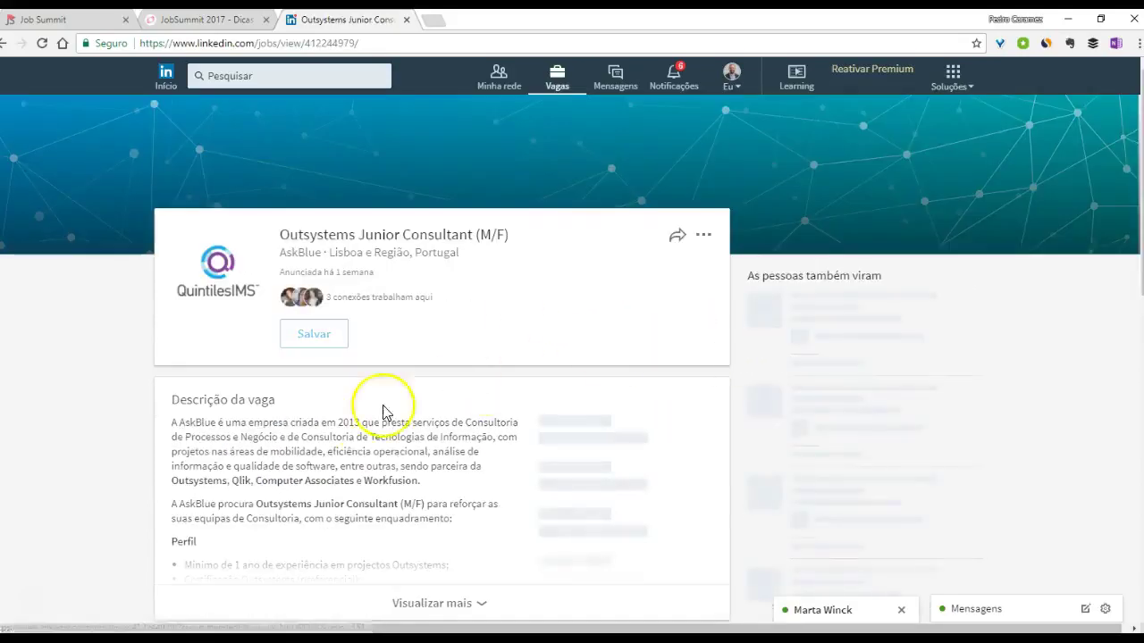
pyautogui.scroll(-2, 327, 421)
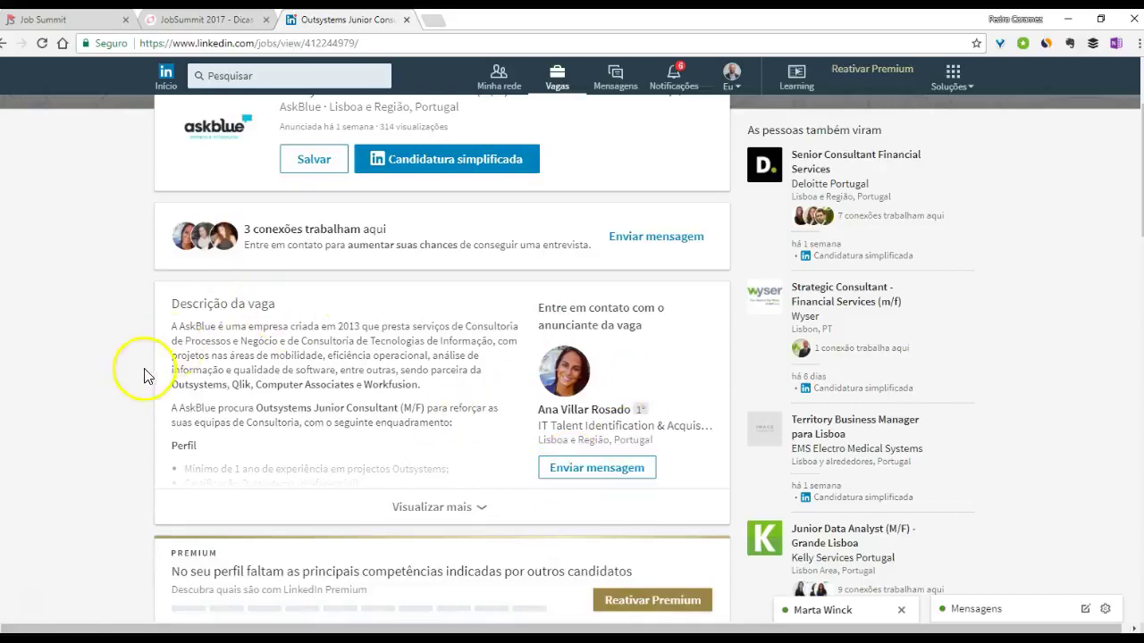
pyautogui.scroll(2, 145, 376)
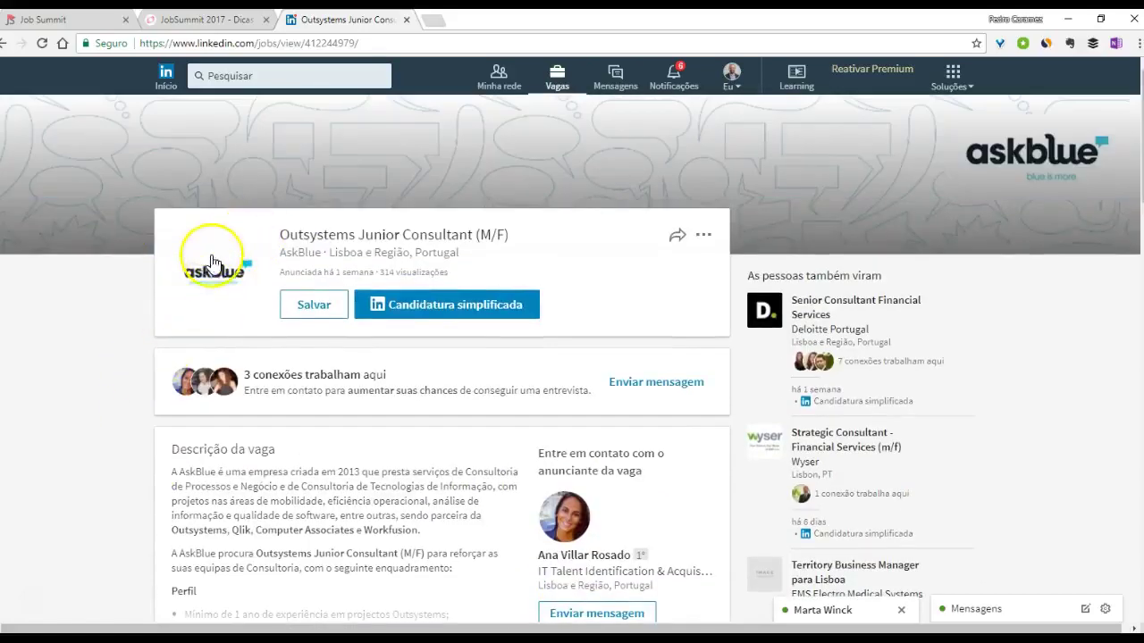
# - Preview the Candidatura simplificada form without applying, then return to the MindMeister JobSummit 2017 map
pyautogui.click(424, 320)
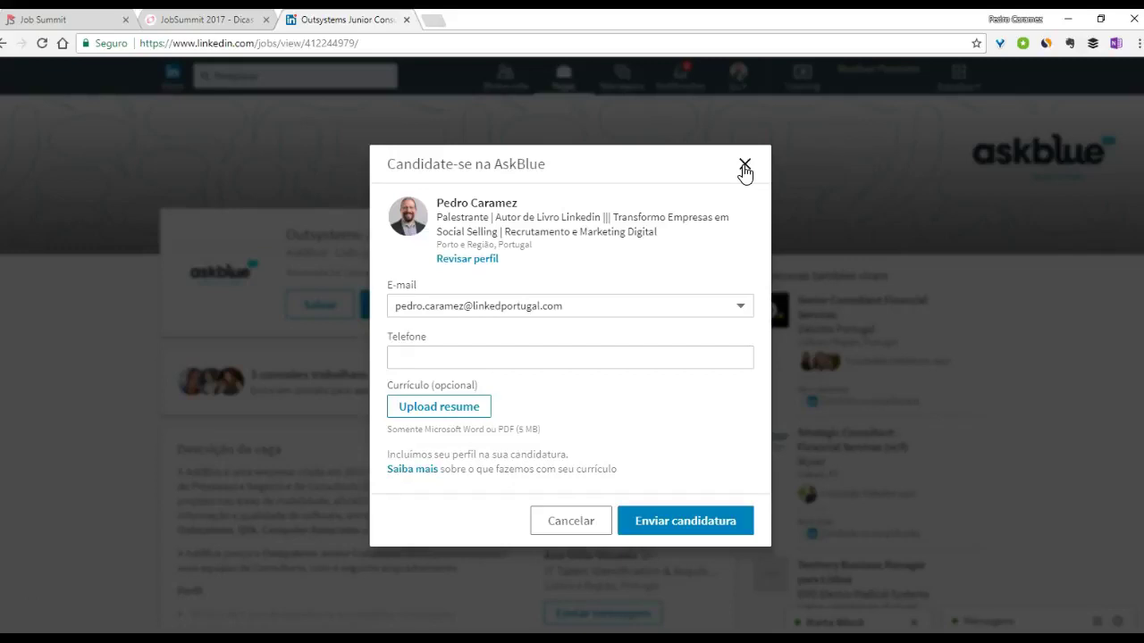
pyautogui.click(744, 166)
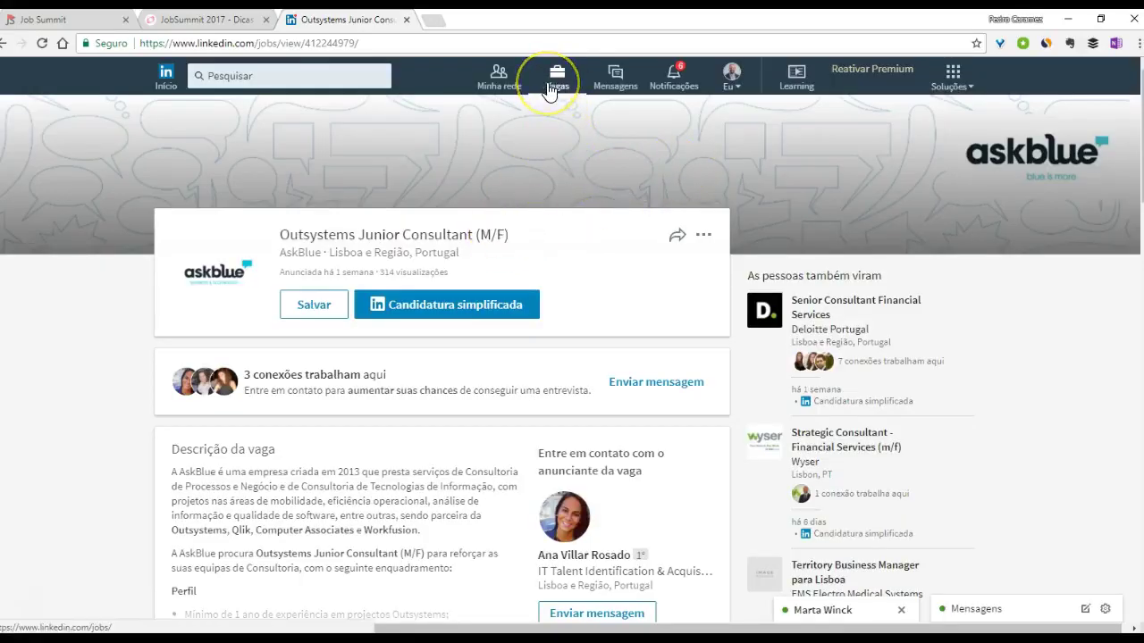
pyautogui.click(206, 18)
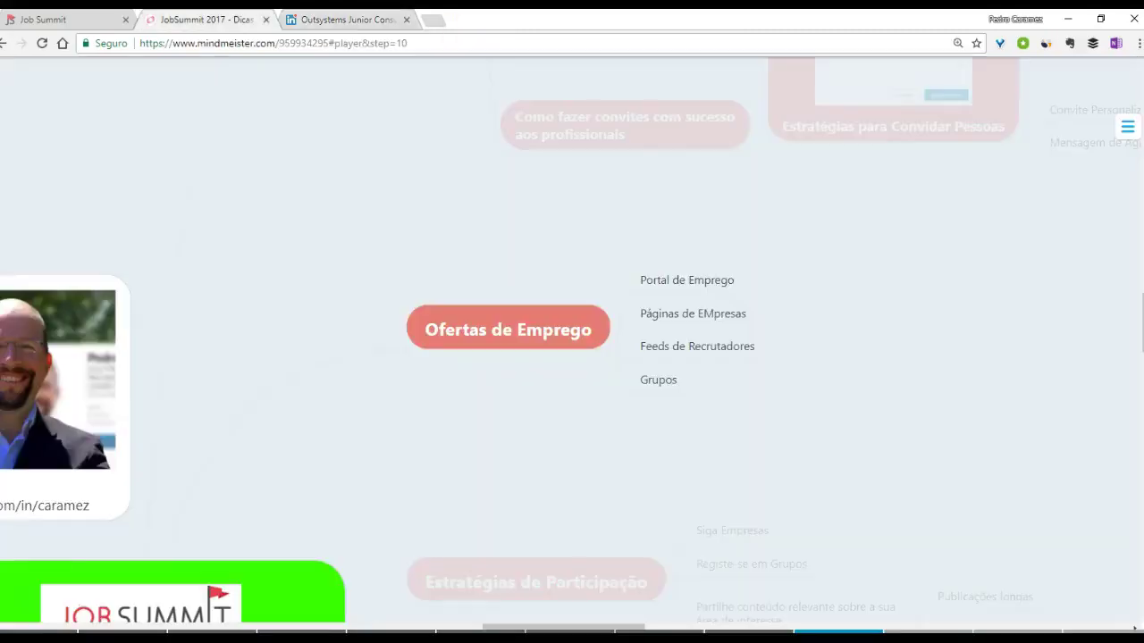
# - Search for EDP and open its company Vagas page listing 13 jobs like O&M Manager
pyautogui.click(332, 19)
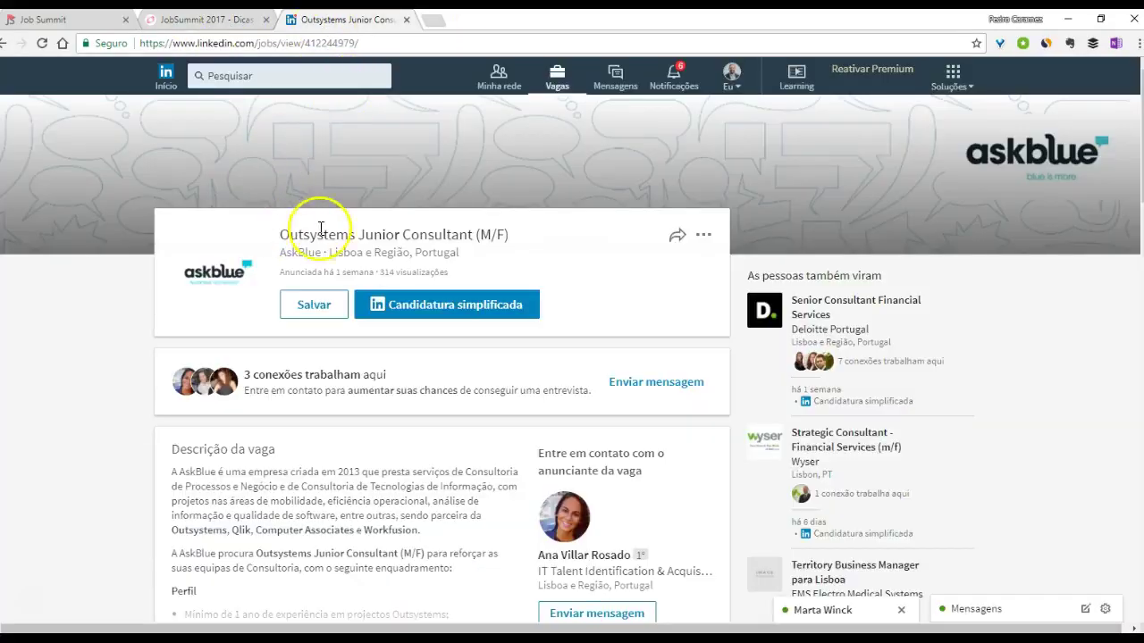
pyautogui.click(231, 81)
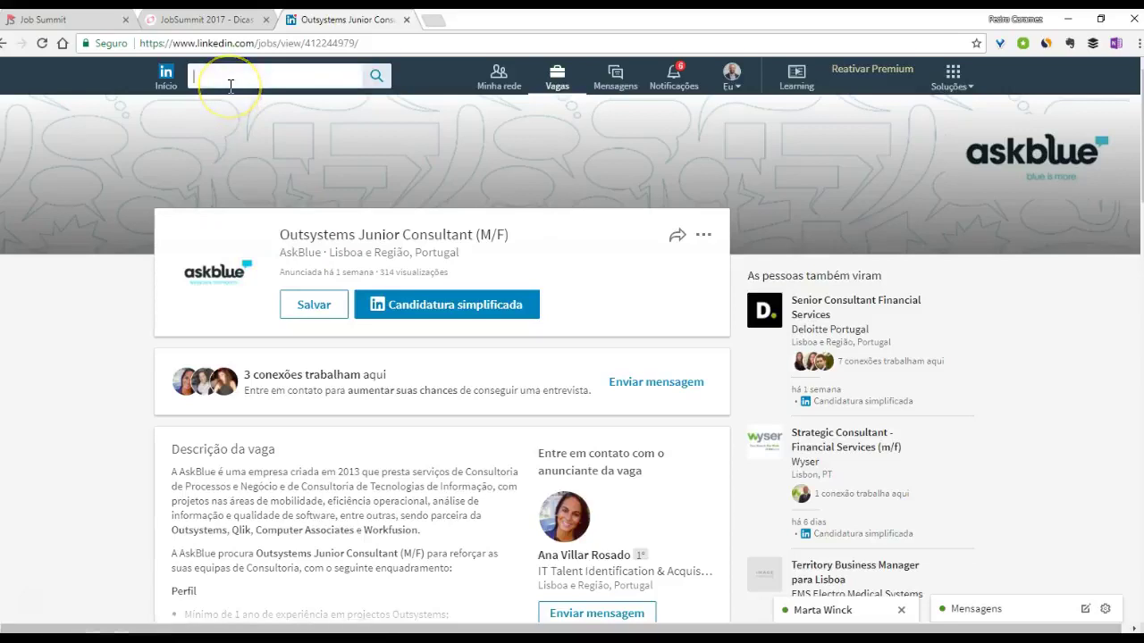
pyautogui.click(268, 144)
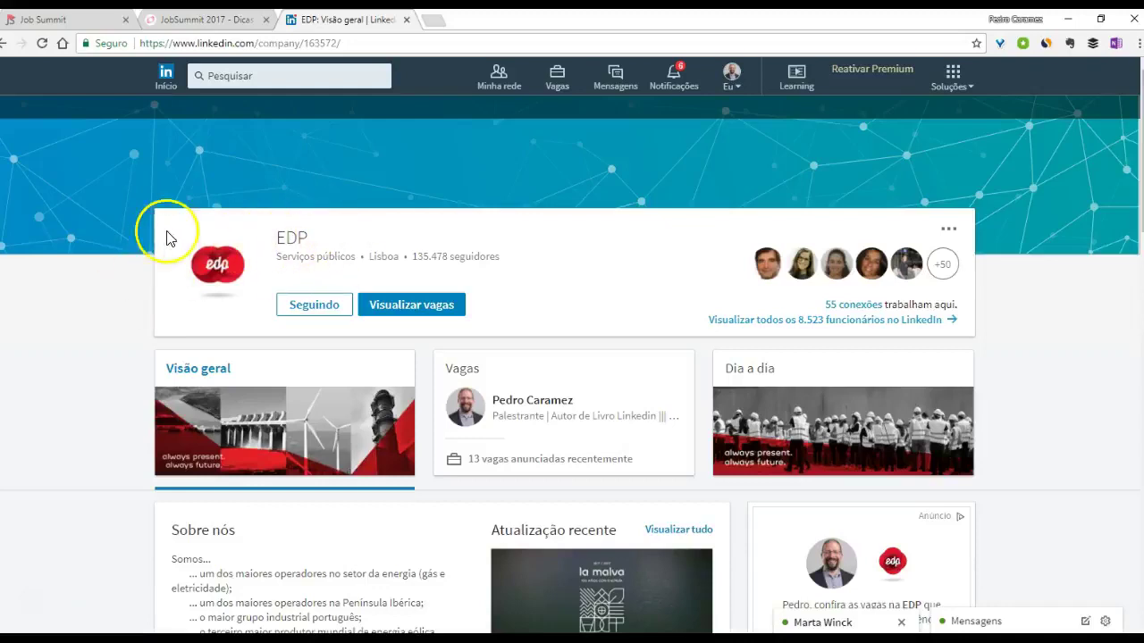
pyautogui.click(553, 413)
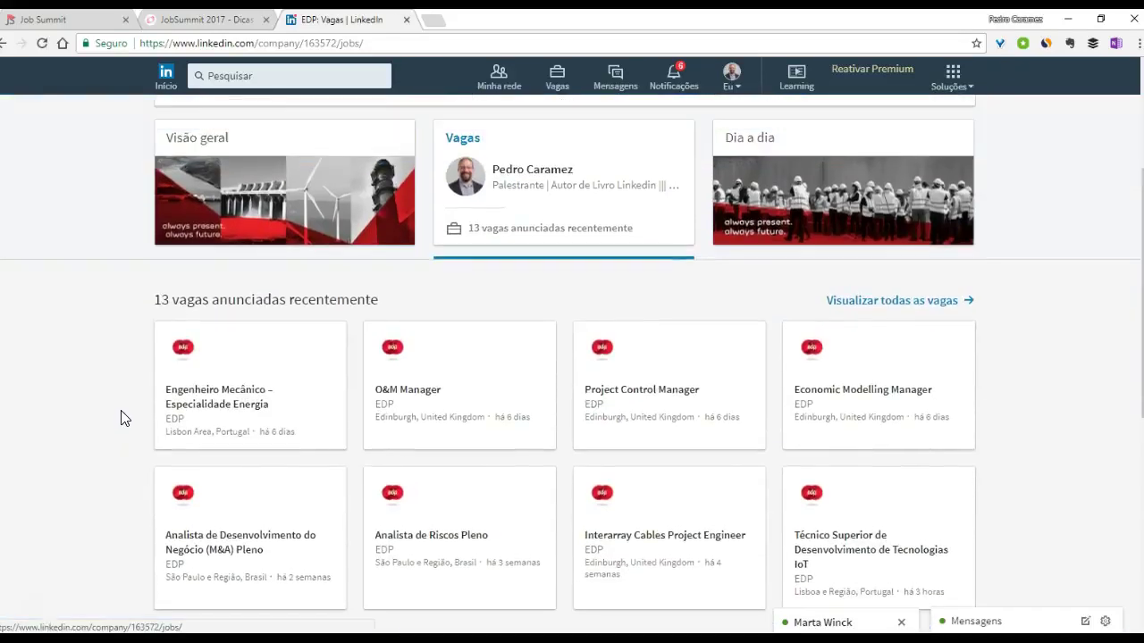
pyautogui.scroll(3, 123, 417)
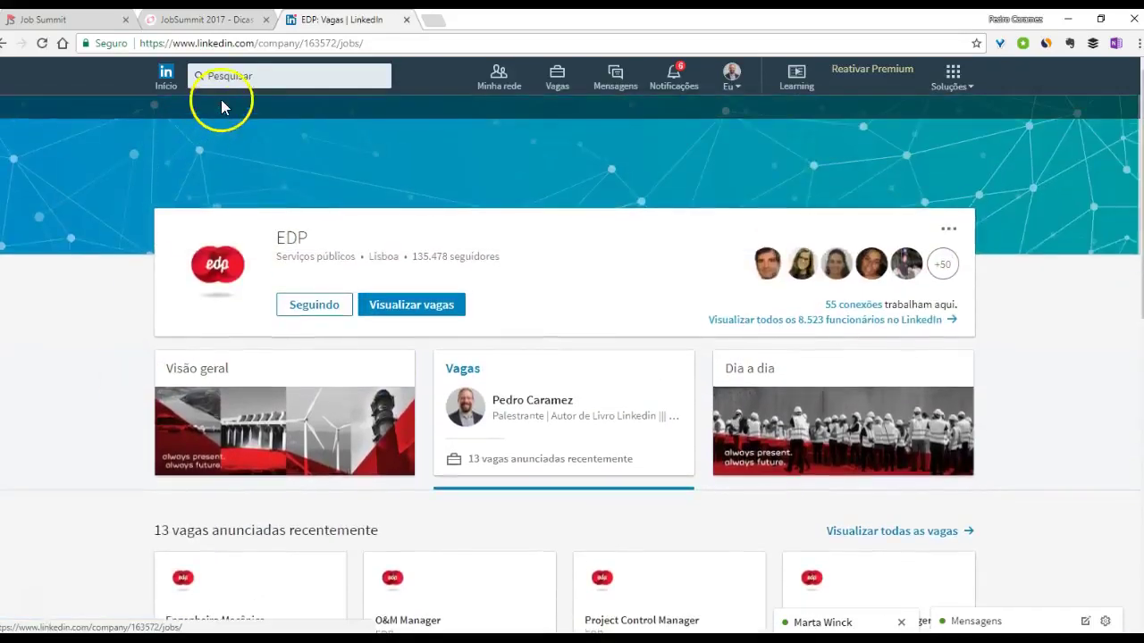
# - Search 'egor', open the EGOR company page and select the e-mail in its Chefe de Projeto post
pyautogui.click(234, 79)
pyautogui.write('egor')
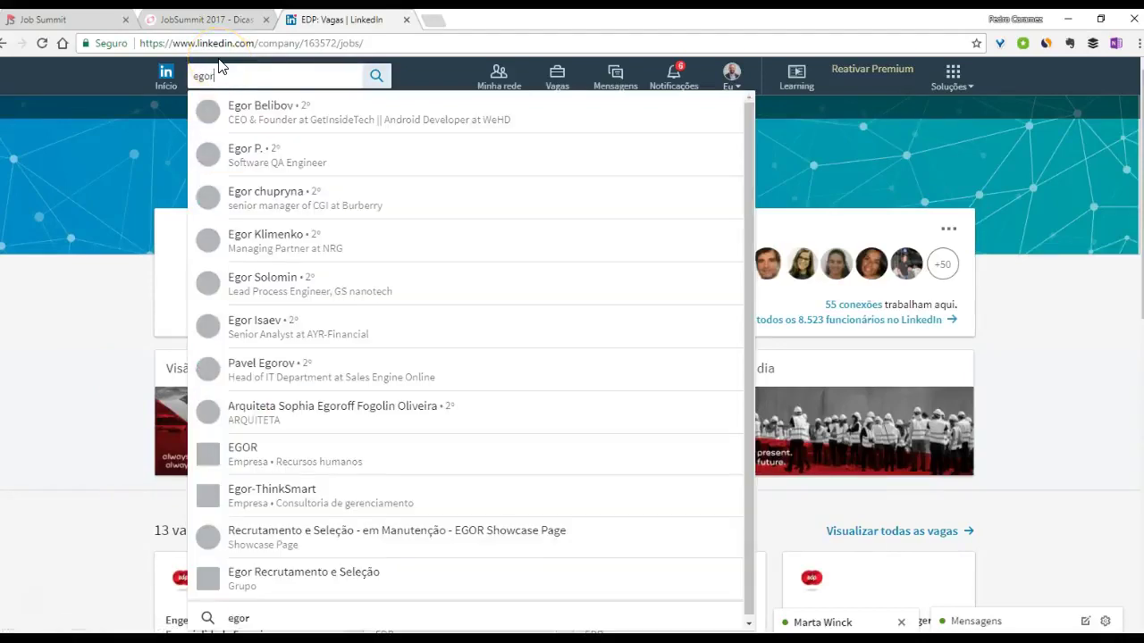
pyautogui.click(246, 458)
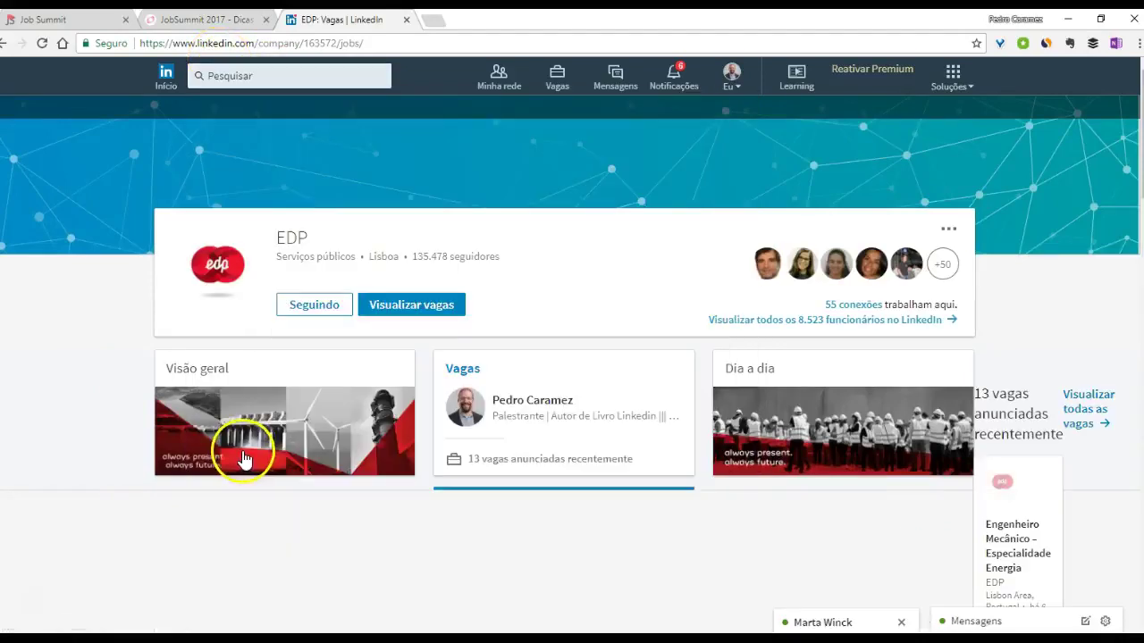
pyautogui.scroll(-3, 84, 467)
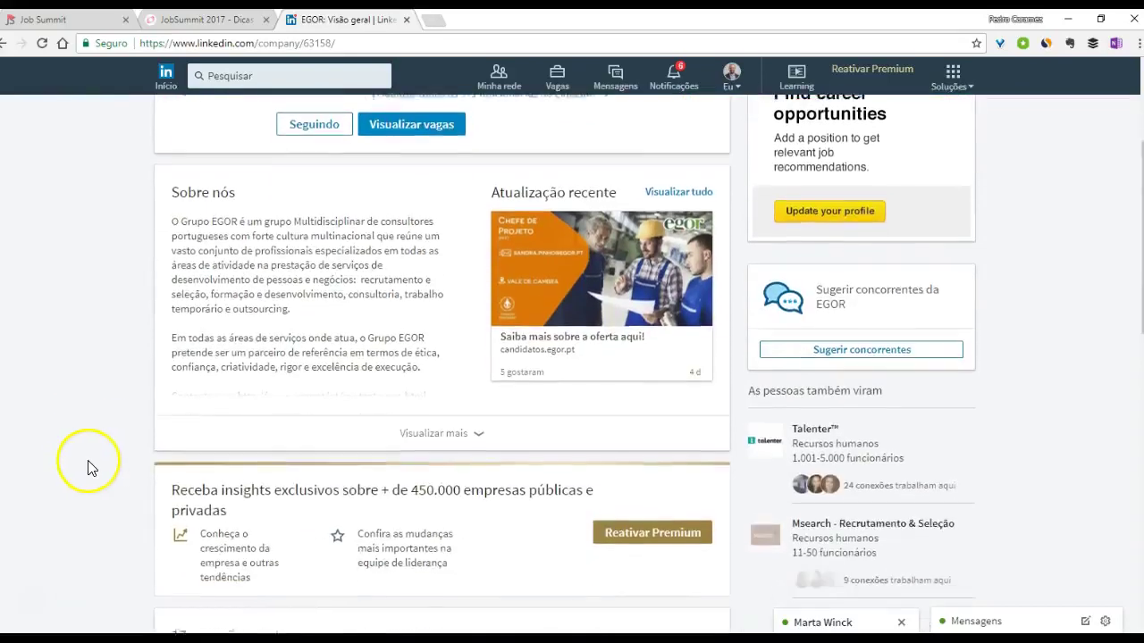
pyautogui.scroll(-8, 100, 463)
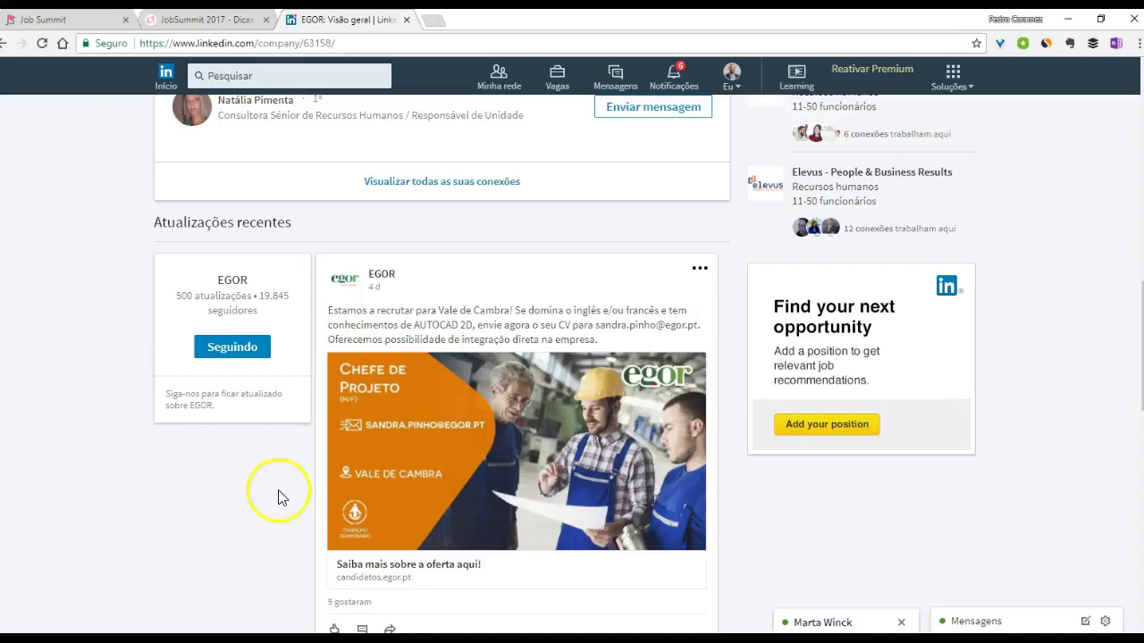
pyautogui.scroll(-1, 391, 334)
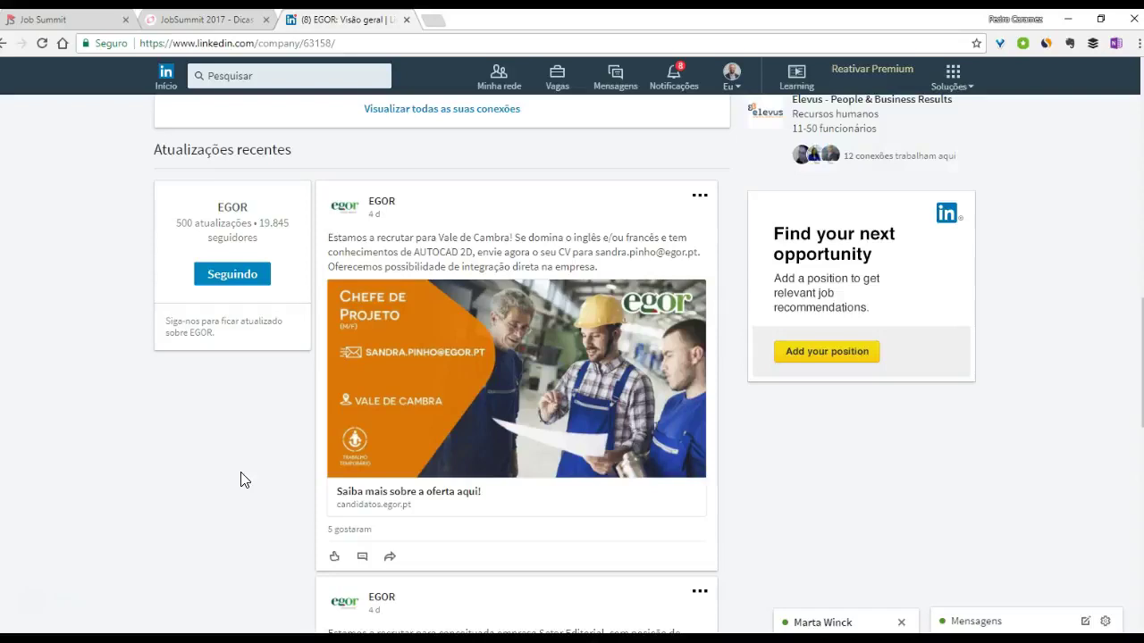
pyautogui.moveTo(594, 253); pyautogui.dragTo(653, 254)
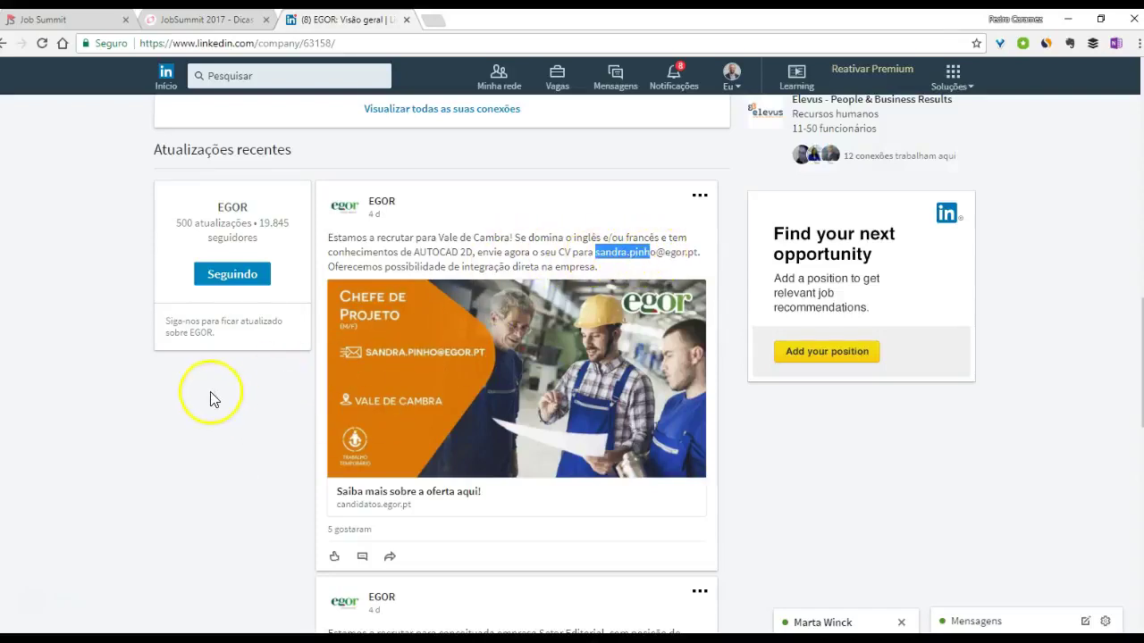
pyautogui.click(224, 77)
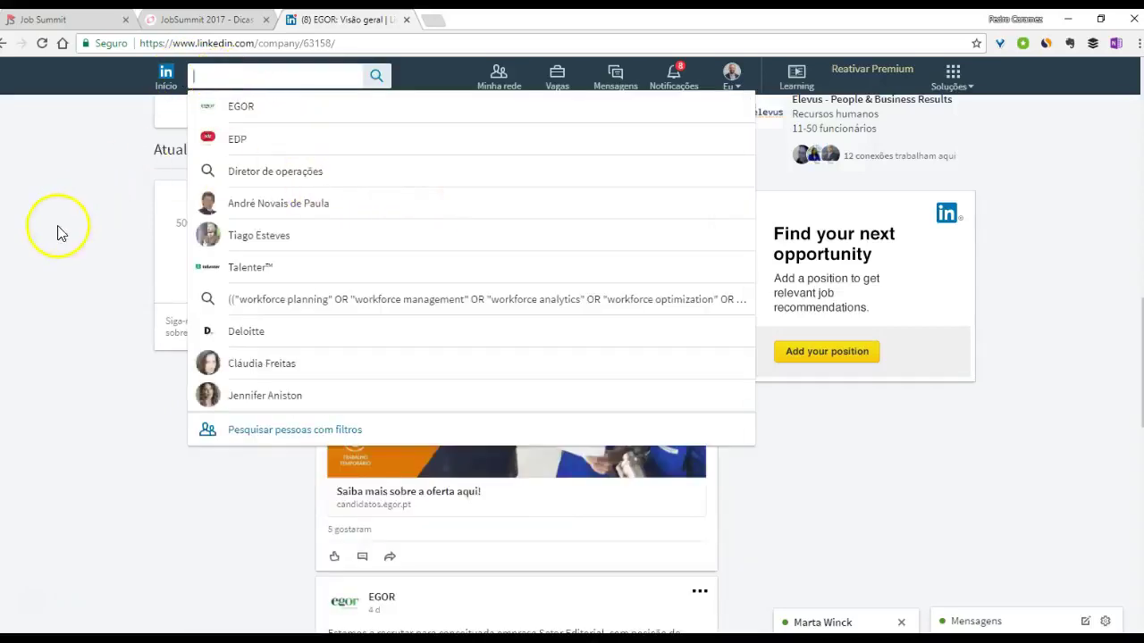
# - Search for the post's recruiter by typing their name plus 'egor' in the search bar
pyautogui.click(56, 230)
pyautogui.moveTo(594, 255); pyautogui.dragTo(685, 252)
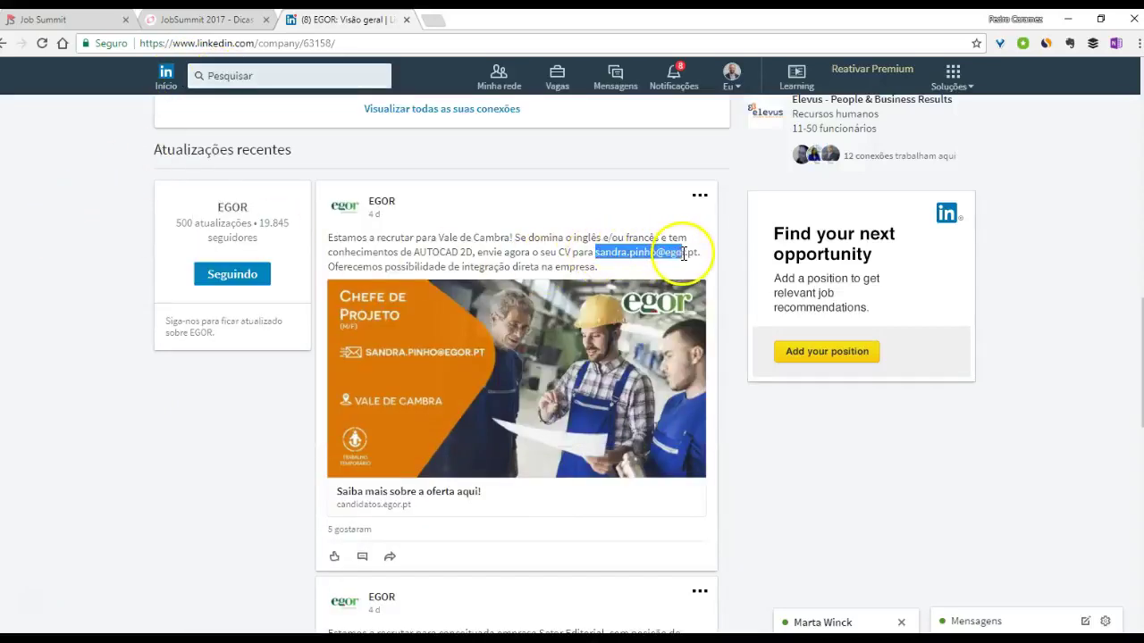
pyautogui.click(263, 75)
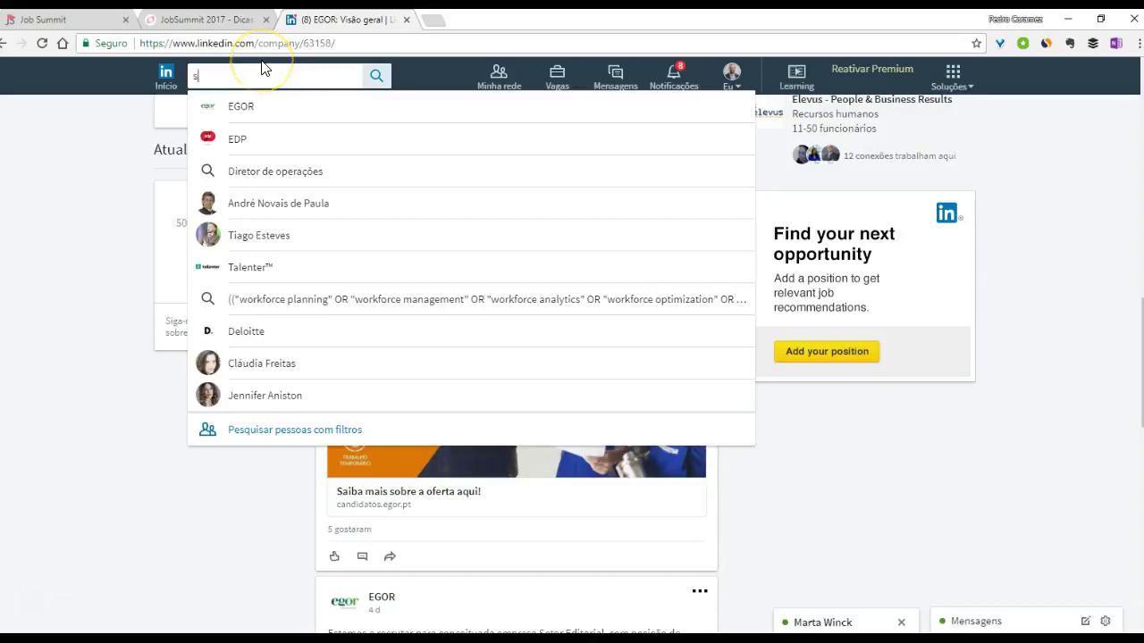
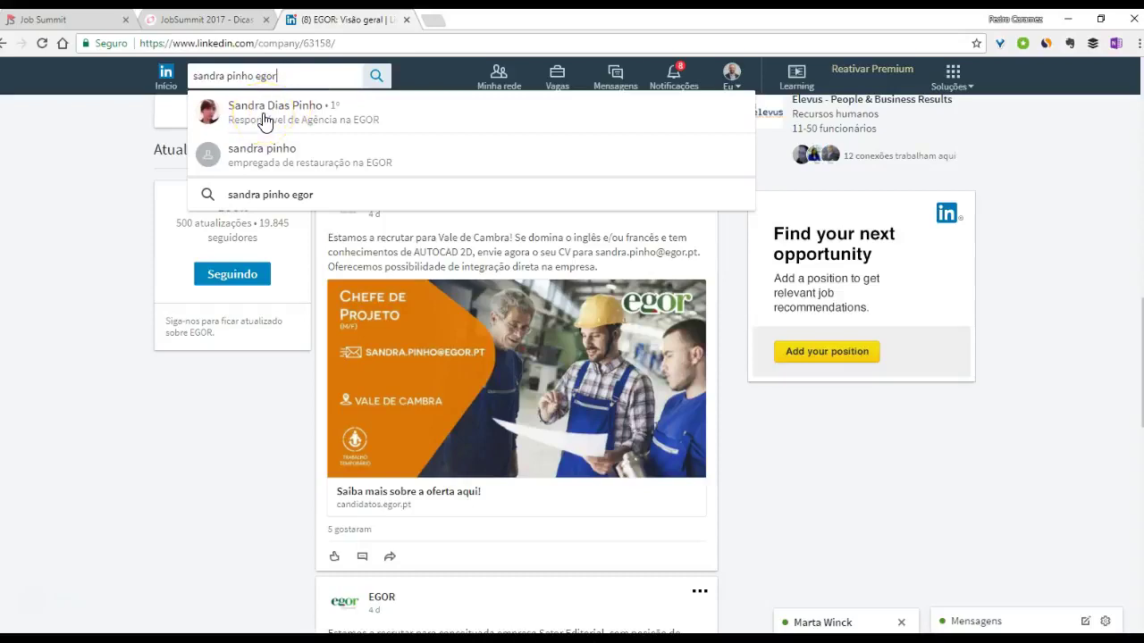
pyautogui.click(133, 157)
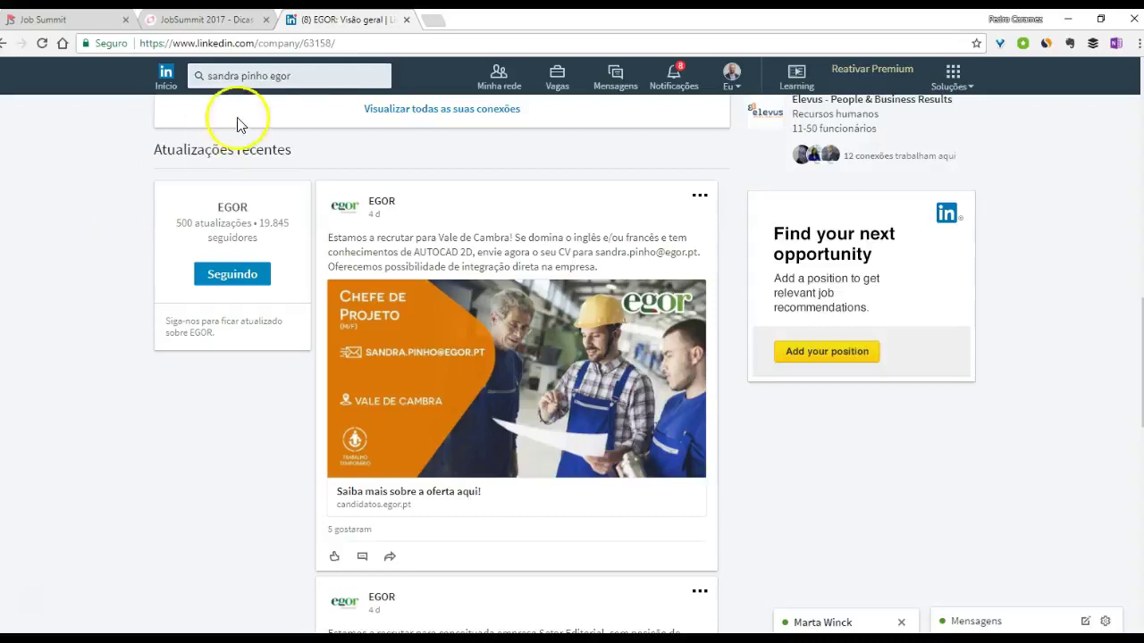
# - Clear the search, view EGOR's 17 connections, and go to the LinkedIn home feed
pyautogui.click(311, 70)
pyautogui.press('BackSpace')
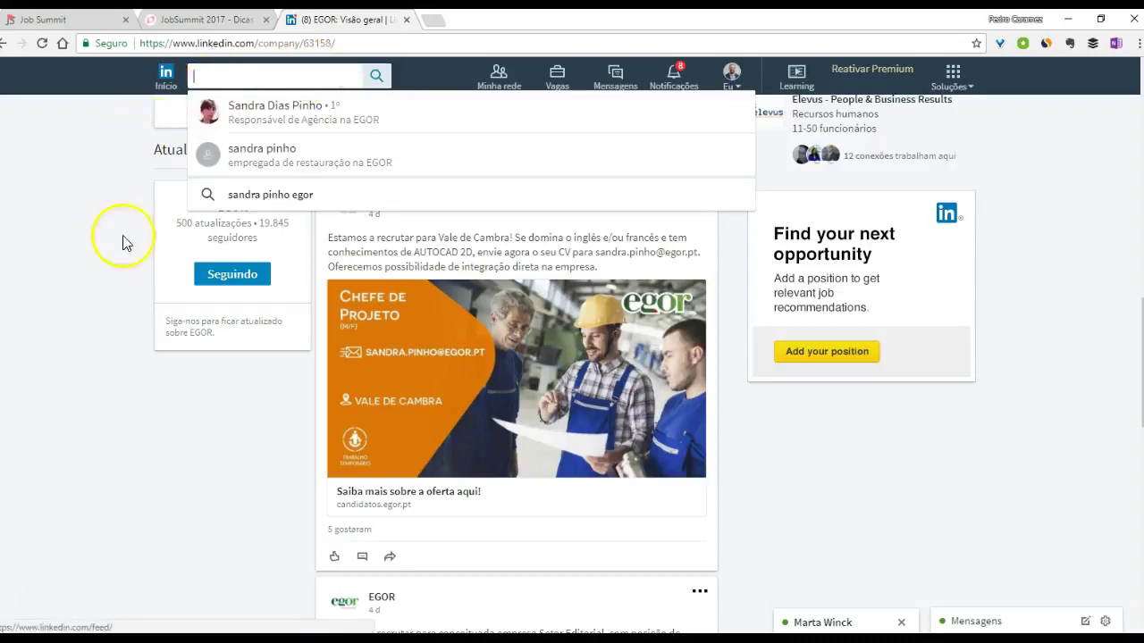
pyautogui.click(100, 284)
pyautogui.scroll(-3, 98, 286)
pyautogui.scroll(7, 98, 286)
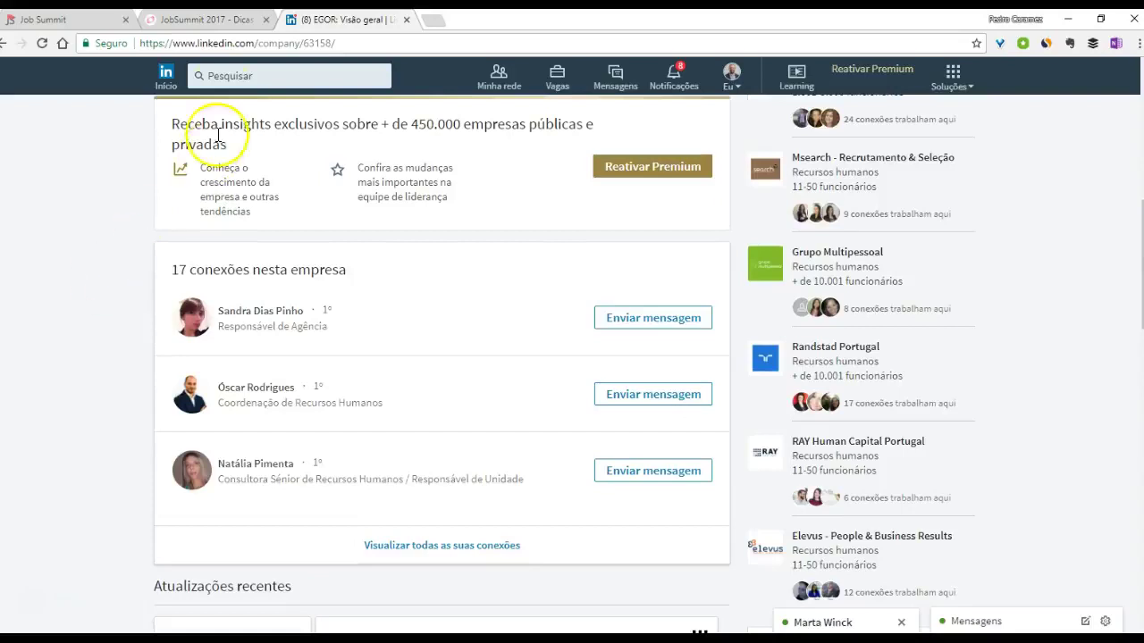
pyautogui.click(227, 78)
# - Return to the home feed and open the talent manager's profile from the search suggestions
pyautogui.click(164, 76)
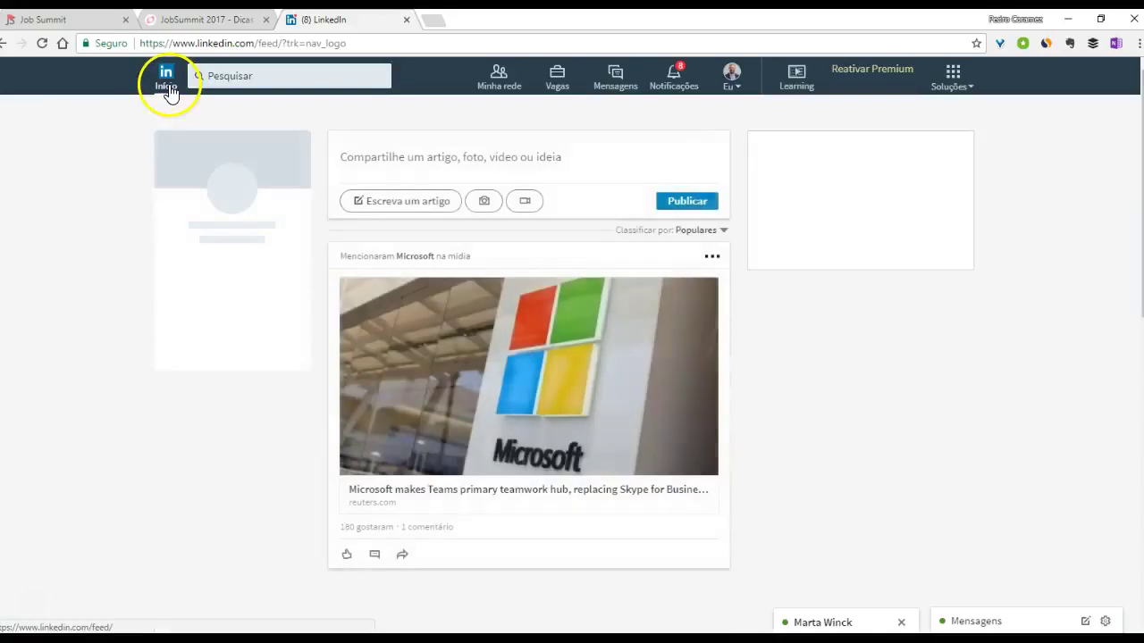
pyautogui.scroll(-6, 125, 398)
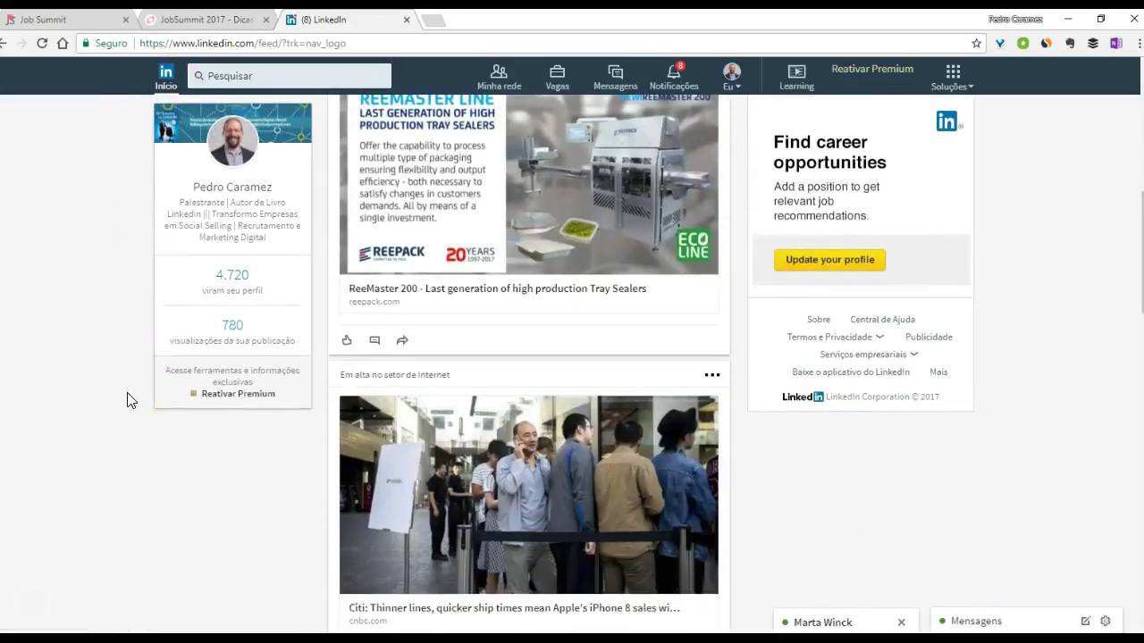
pyautogui.scroll(-12, 127, 400)
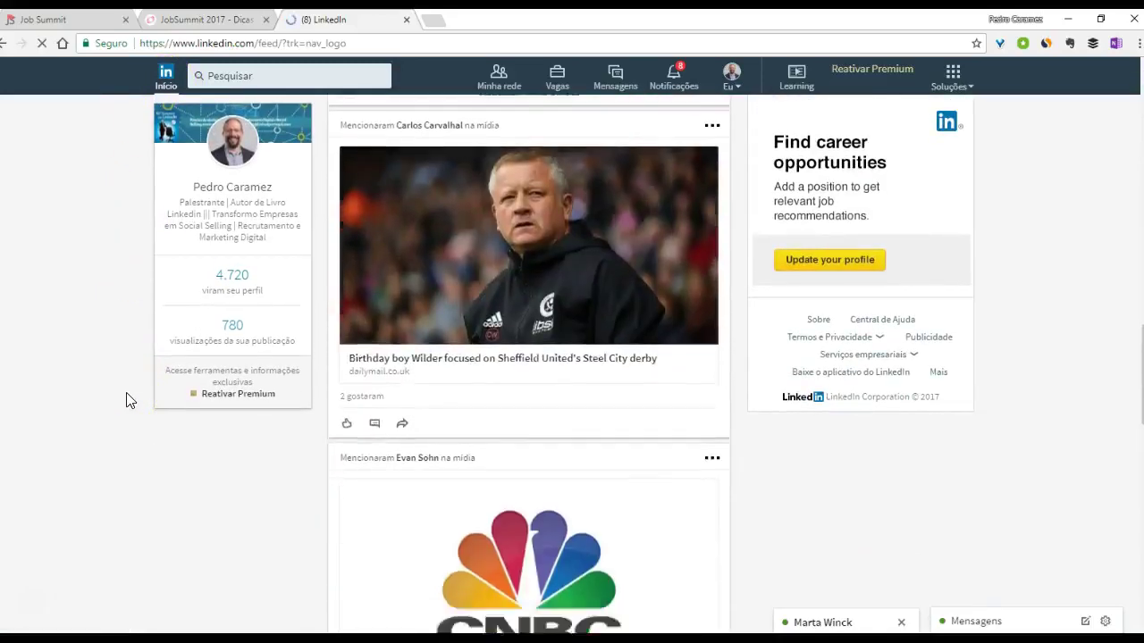
pyautogui.click(257, 77)
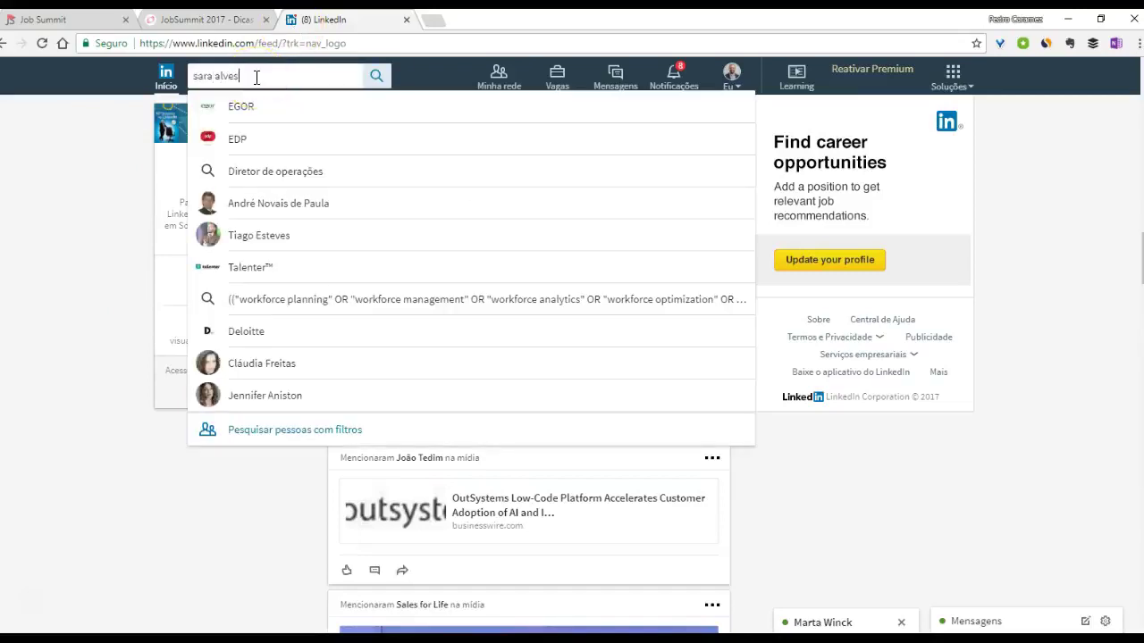
pyautogui.click(253, 108)
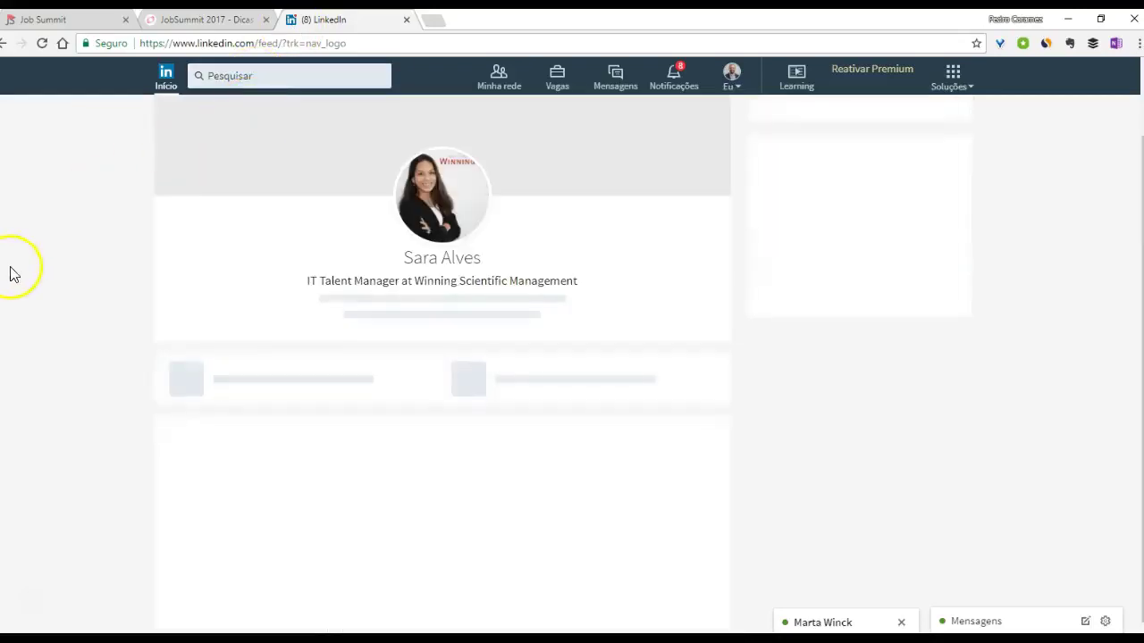
# - Read her project-manager job post, highlighting the requirement lines
pyautogui.scroll(-3, 46, 312)
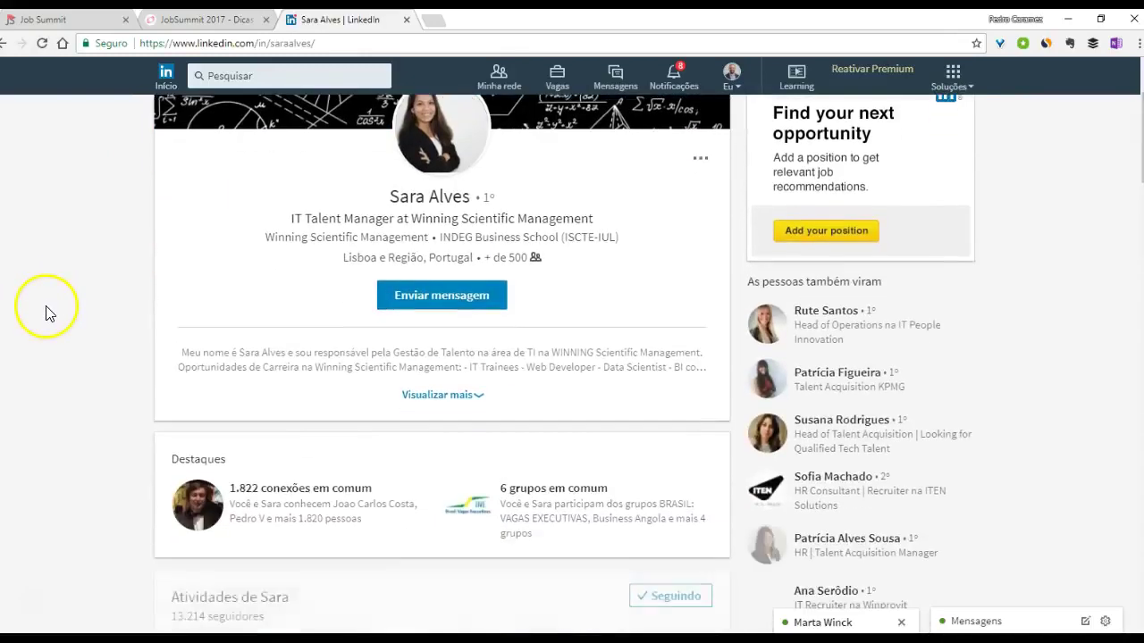
pyautogui.scroll(-3, 45, 316)
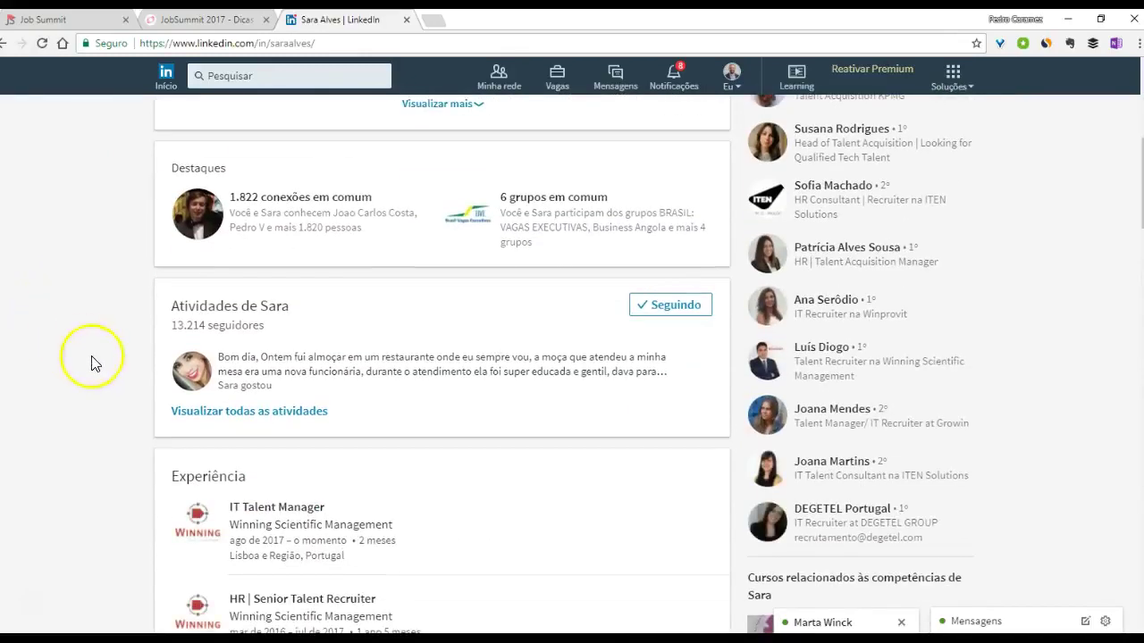
pyautogui.click(207, 411)
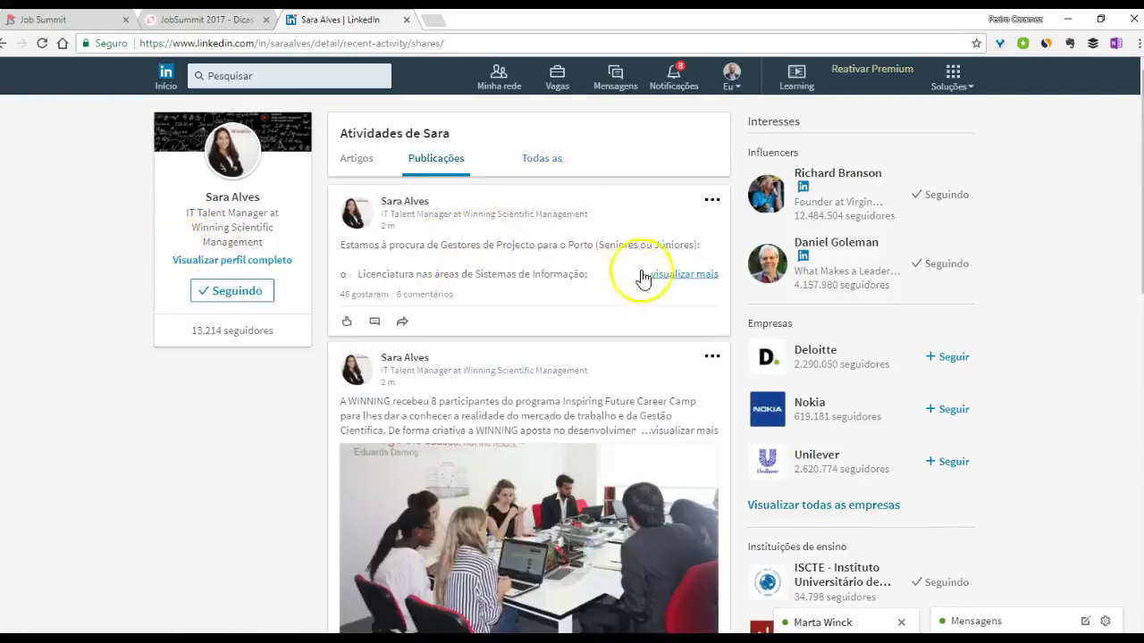
pyautogui.moveTo(339, 247); pyautogui.dragTo(424, 316)
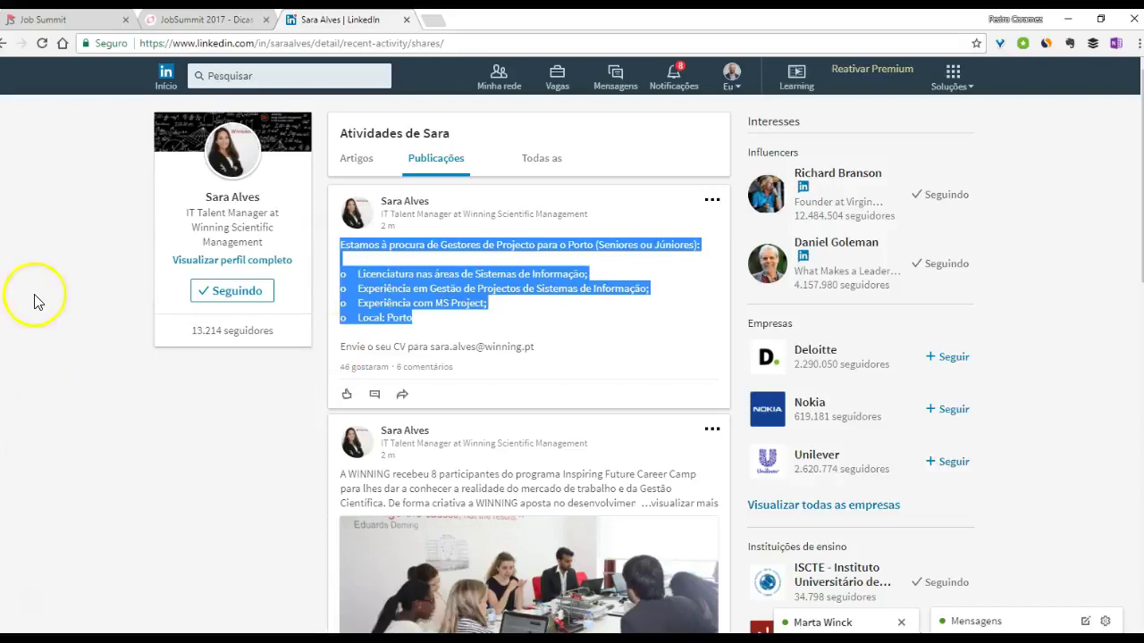
pyautogui.click(547, 284)
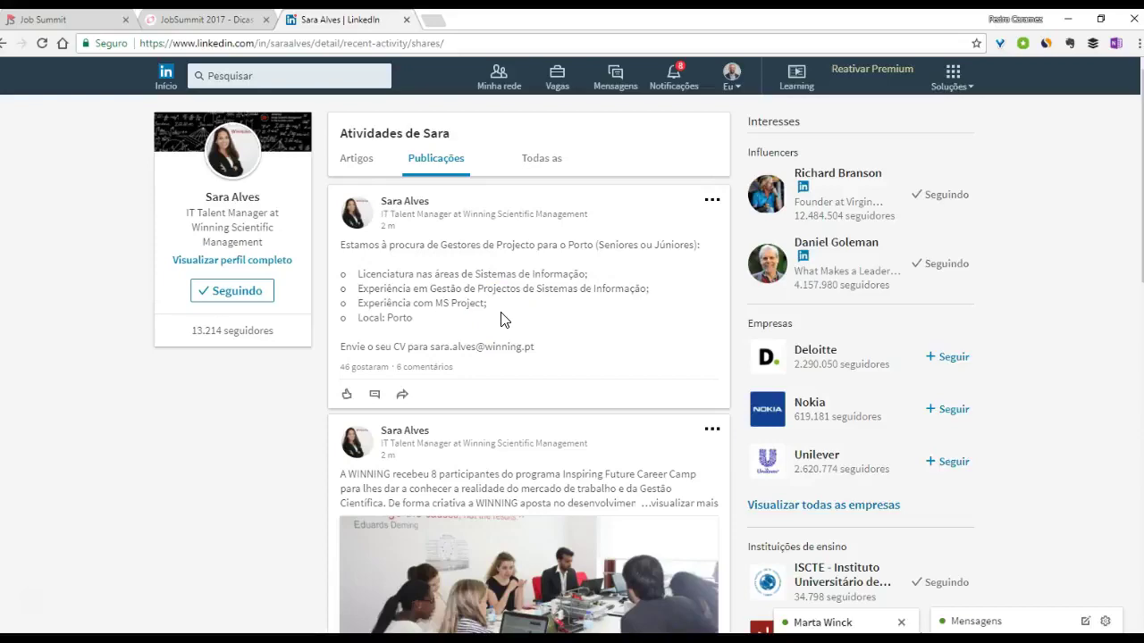
pyautogui.scroll(-7, 310, 413)
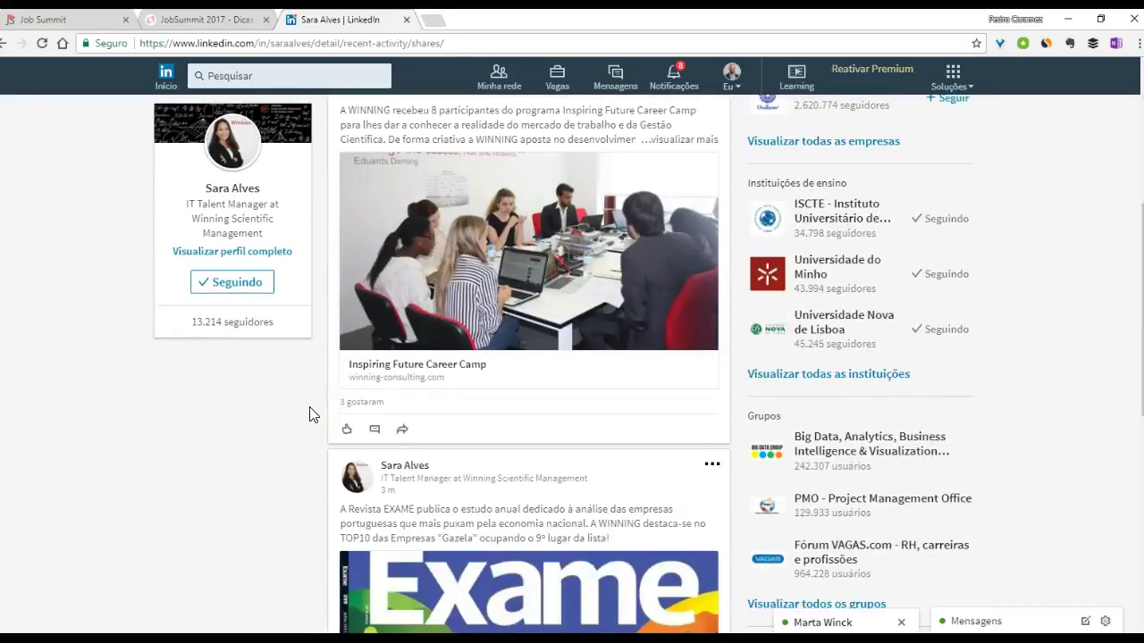
pyautogui.scroll(7, 309, 414)
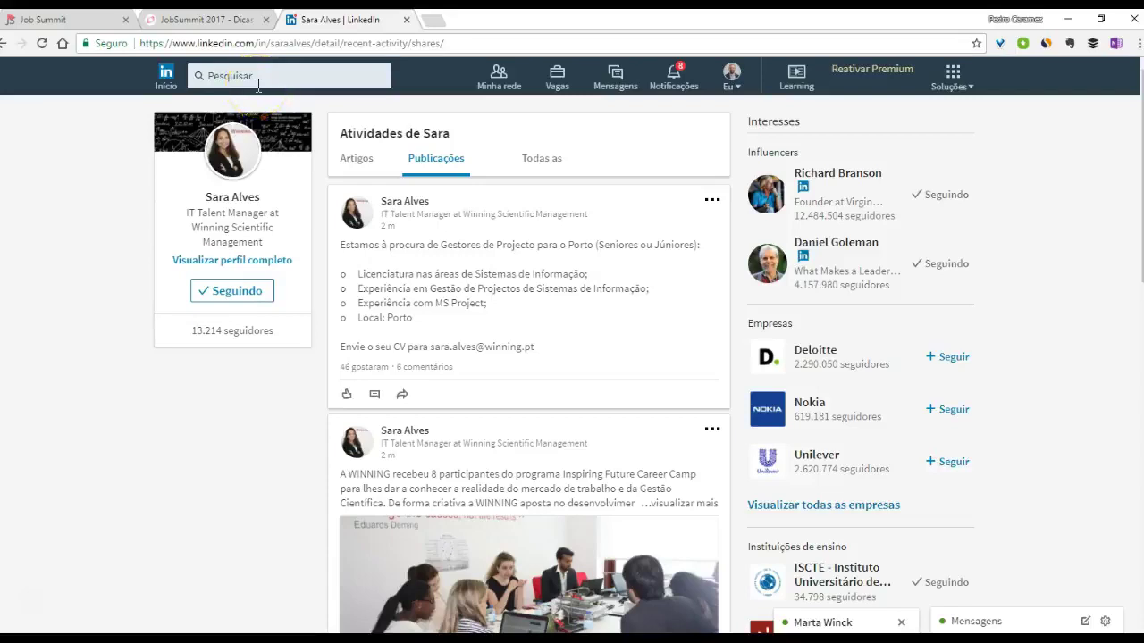
# - Open her full profile and pick the Growin recruiter from 'As pessoas também viram'
pyautogui.click(228, 148)
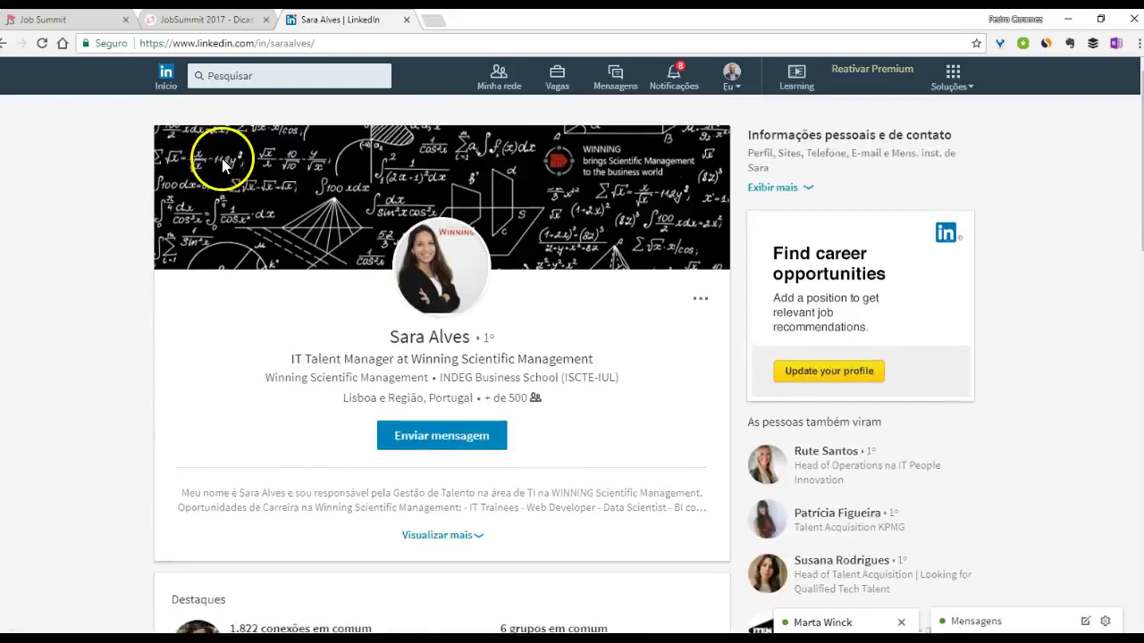
pyautogui.scroll(-2, 727, 383)
pyautogui.scroll(-3, 826, 523)
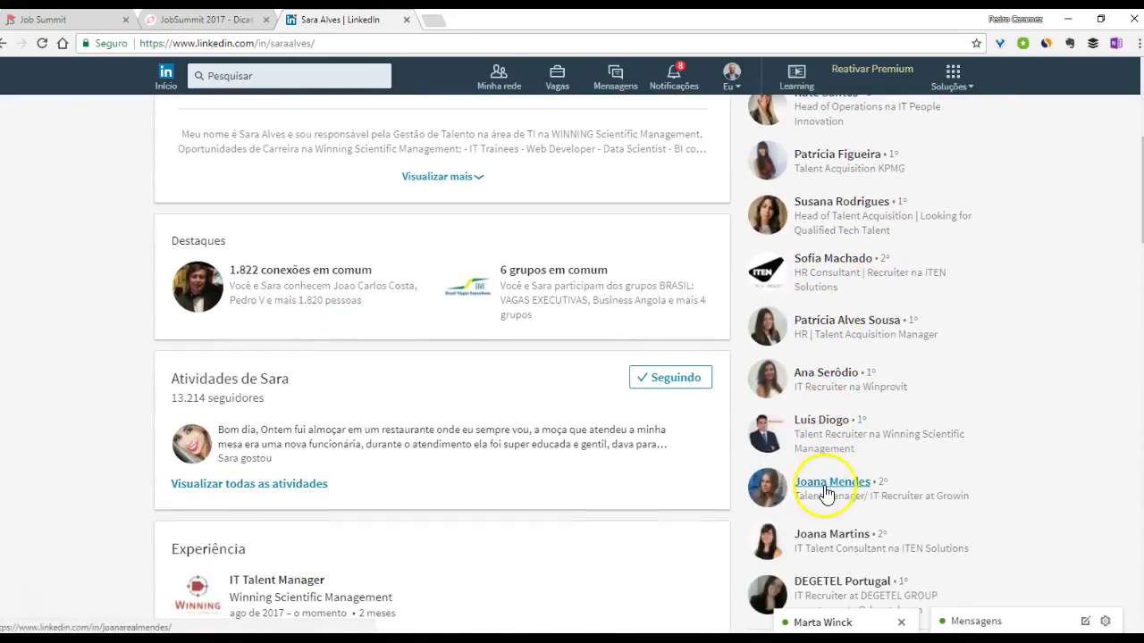
pyautogui.click(827, 491)
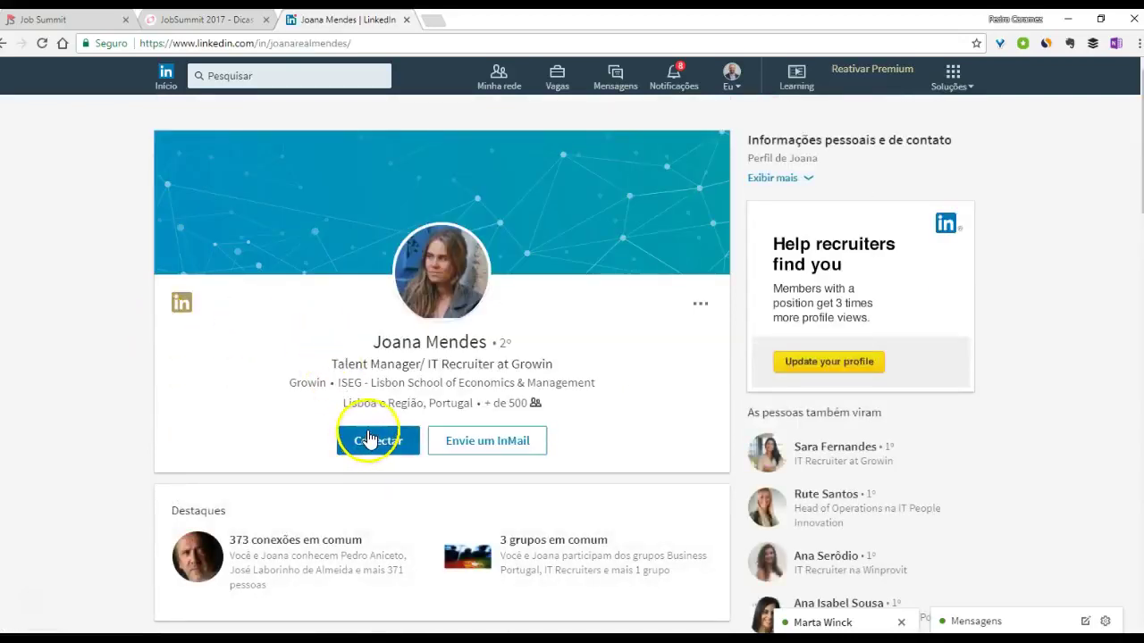
# - Follow the Growin recruiter through the profile's '...' menu instead of connecting
pyautogui.click(701, 304)
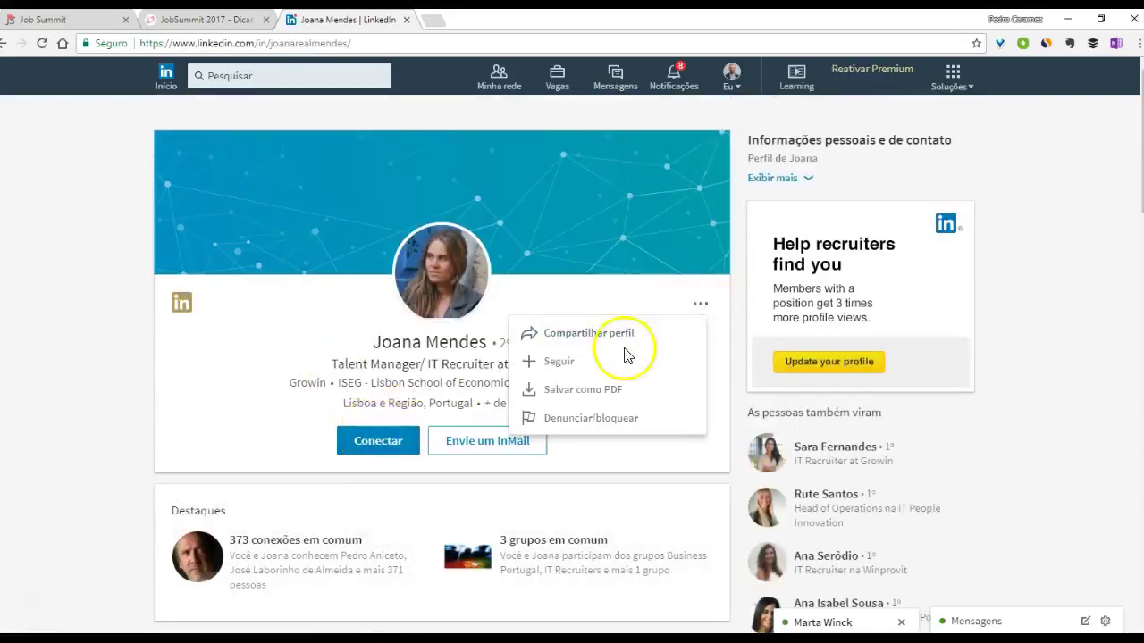
pyautogui.click(558, 365)
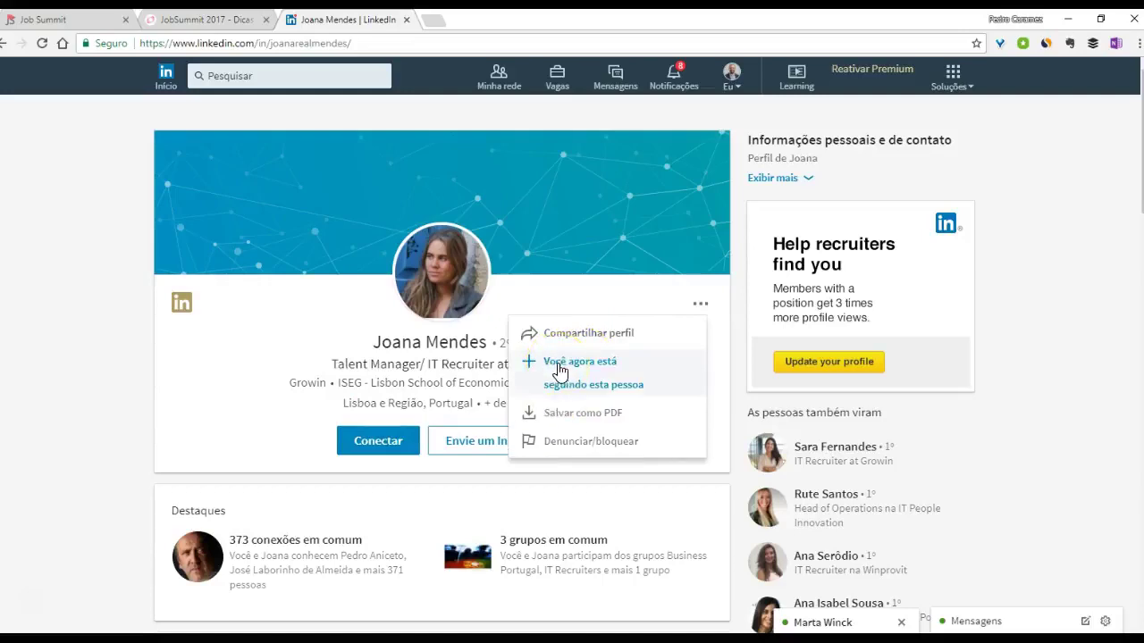
pyautogui.scroll(-5, 81, 331)
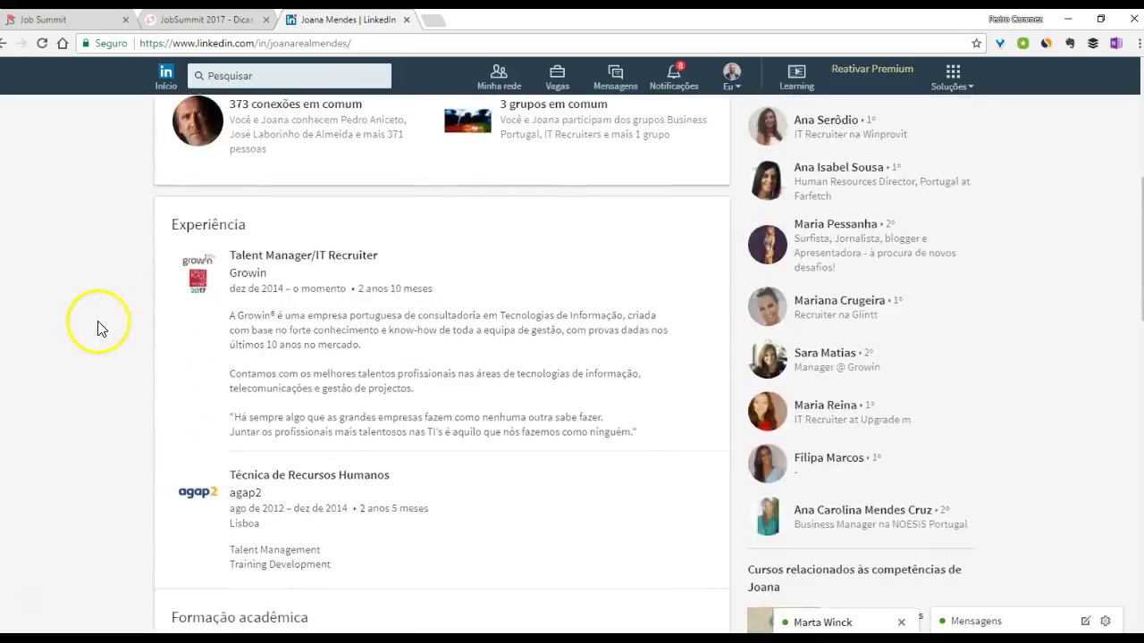
pyautogui.scroll(2, 98, 328)
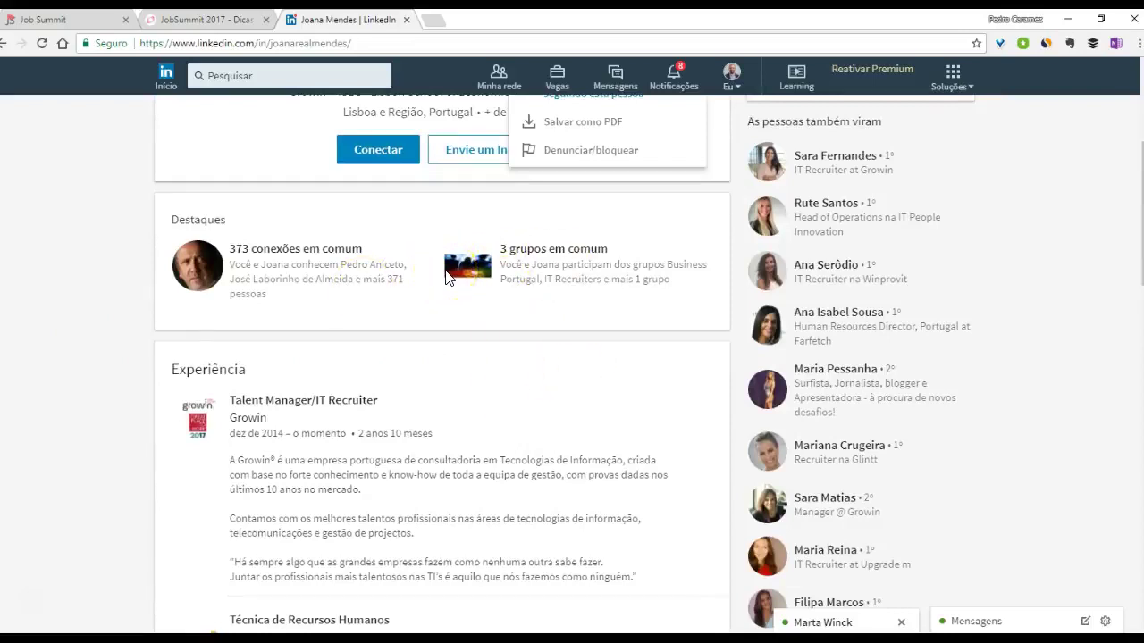
# - Open the Winprovit IT recruiter's profile and scroll through her highlights and articles
pyautogui.click(825, 265)
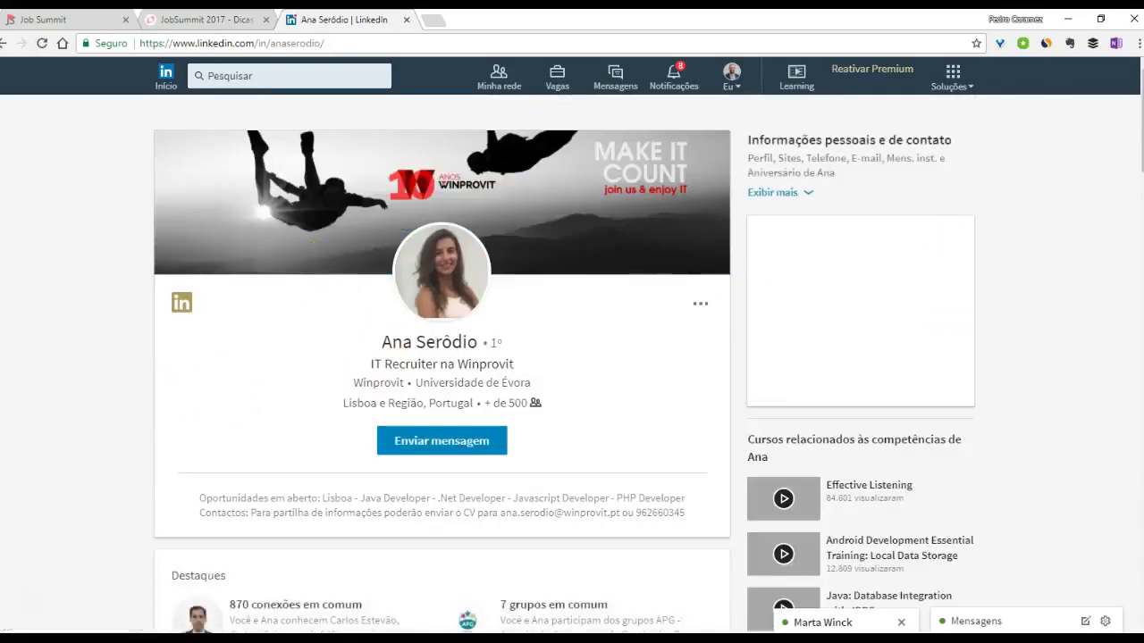
pyautogui.scroll(-4, 98, 427)
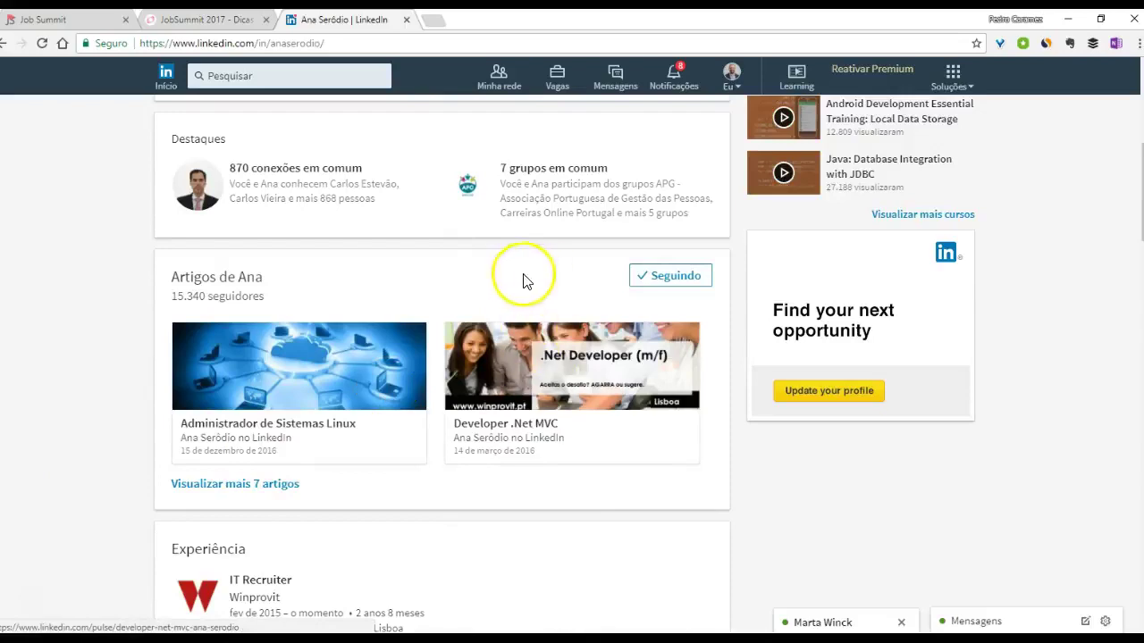
pyautogui.scroll(2, 402, 299)
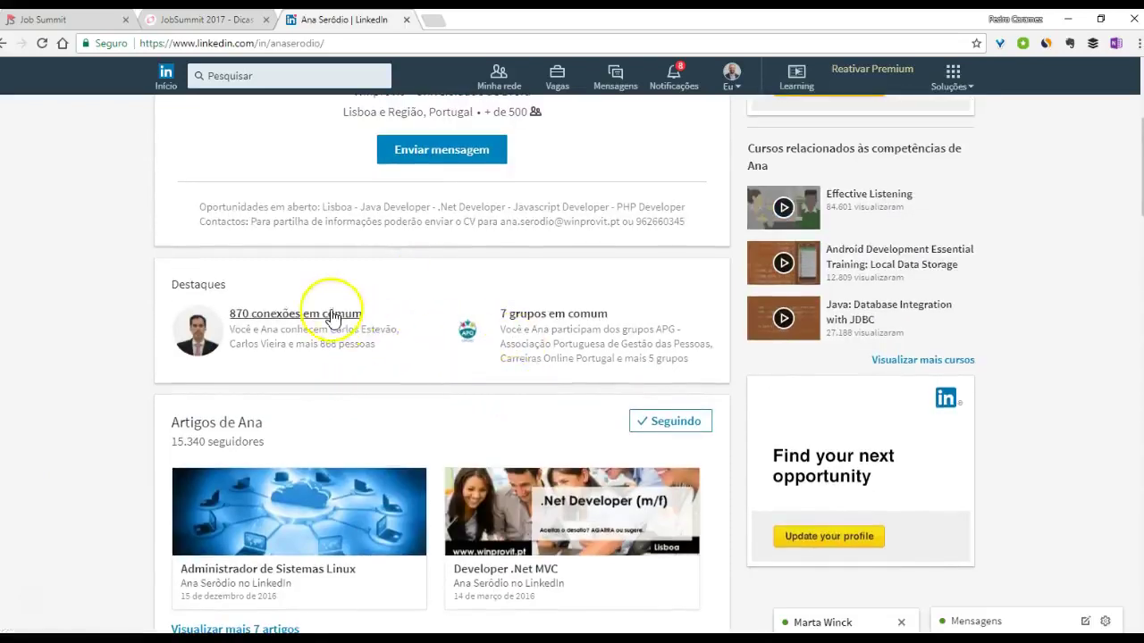
pyautogui.scroll(4, 332, 306)
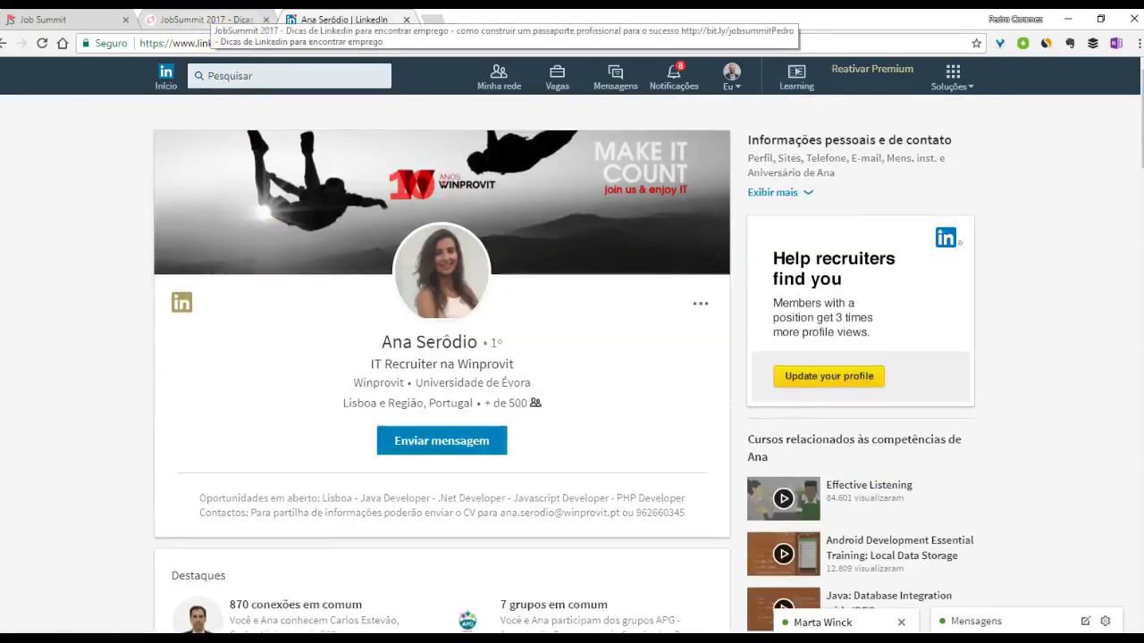
# - Glance at the JobSummit mind map, then return and show LinkedIn's Soluções list
pyautogui.click(198, 20)
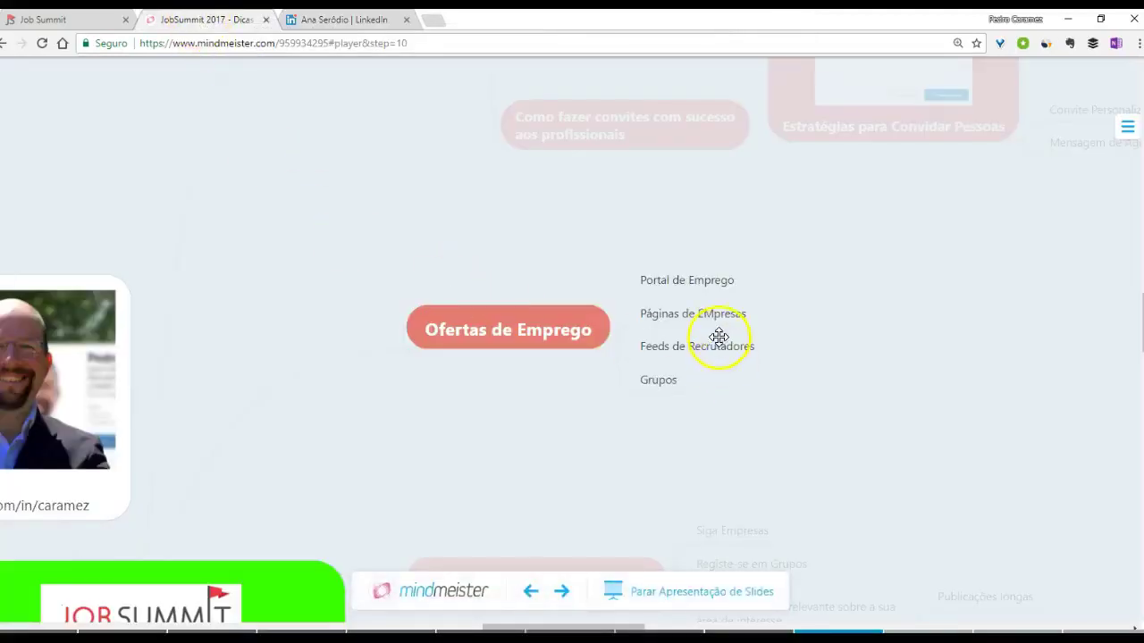
pyautogui.click(344, 19)
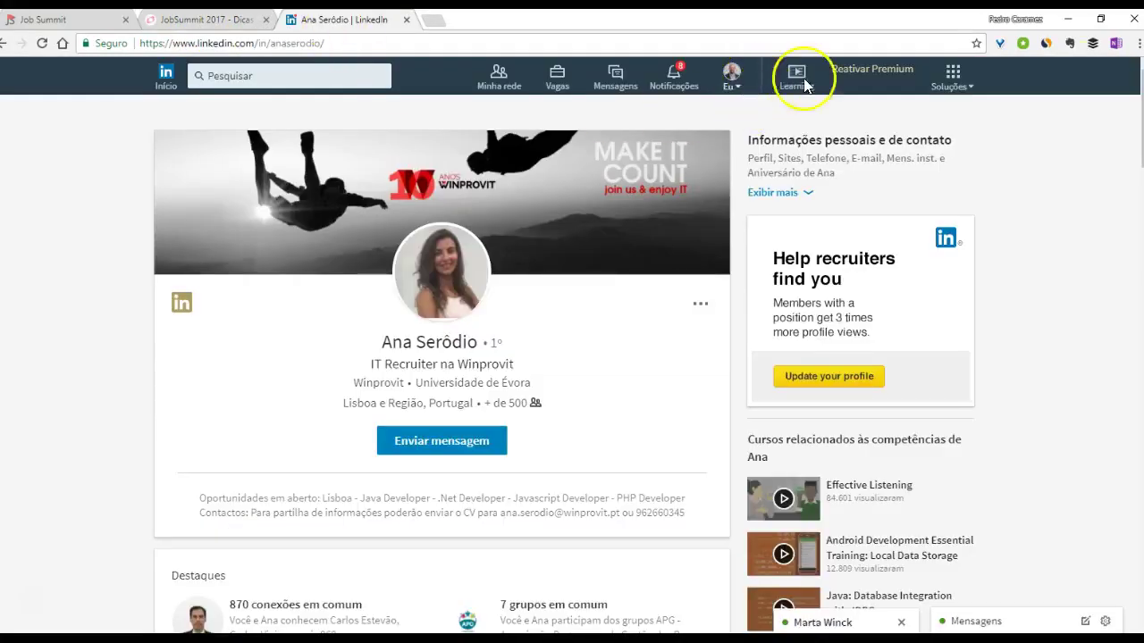
pyautogui.click(963, 85)
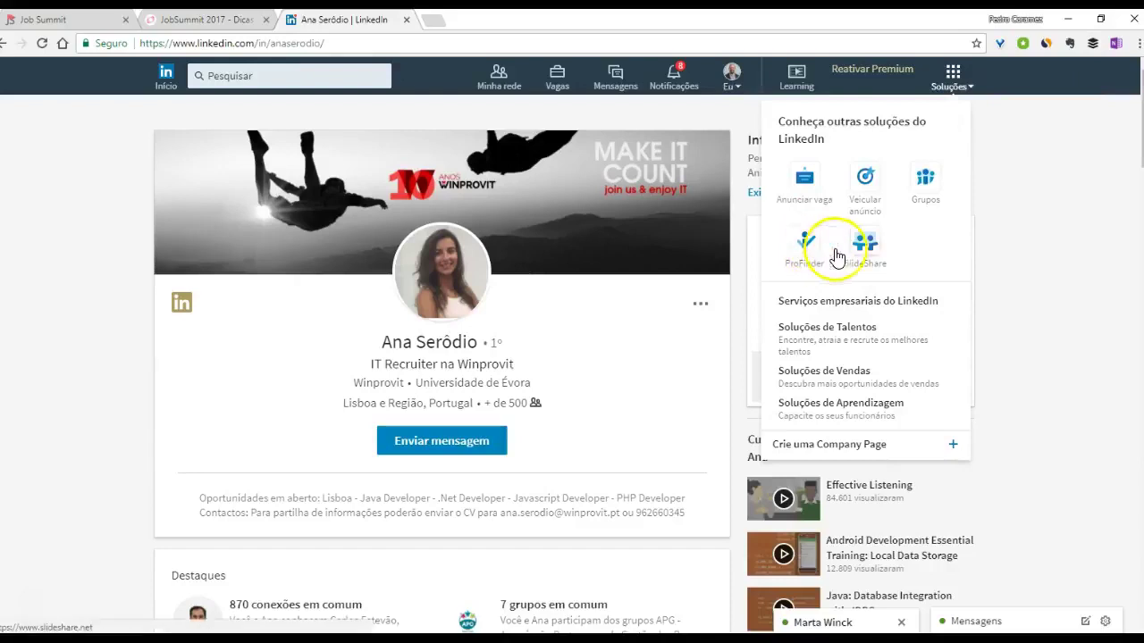
# - Open LinkedIn Groups from Soluções in a new tab and switch to it
pyautogui.click(925, 199)
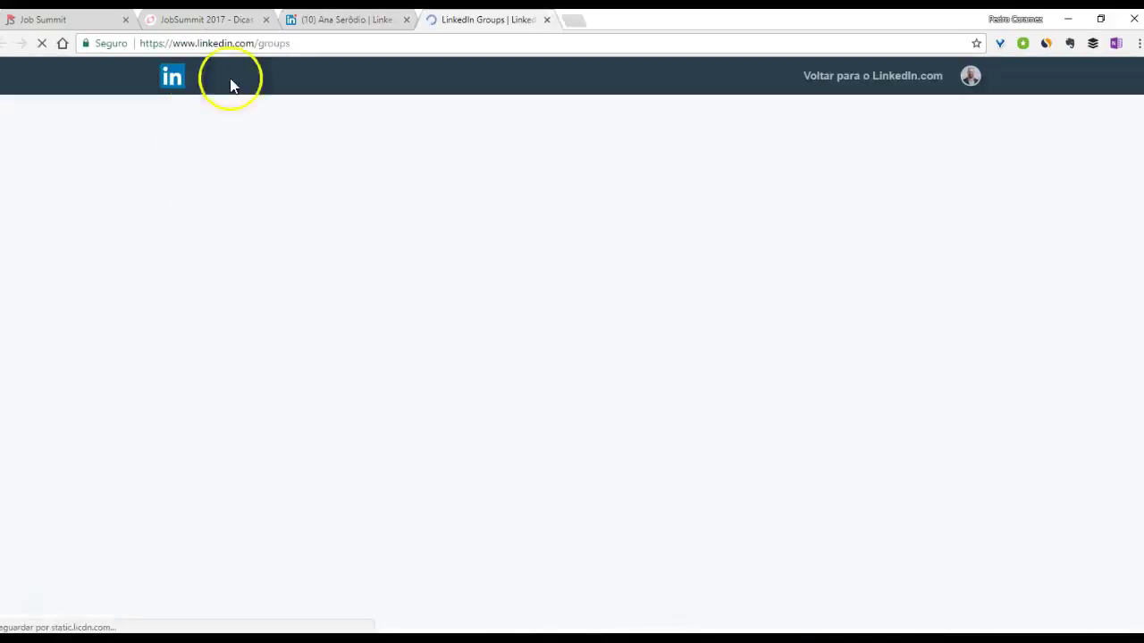
pyautogui.click(331, 18)
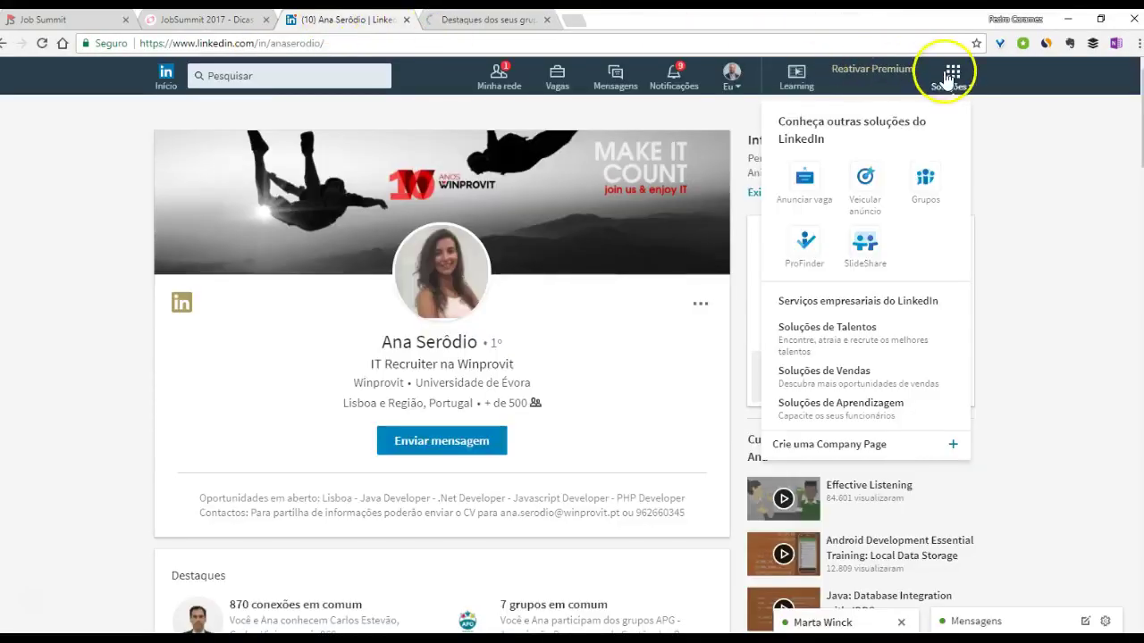
pyautogui.click(903, 623)
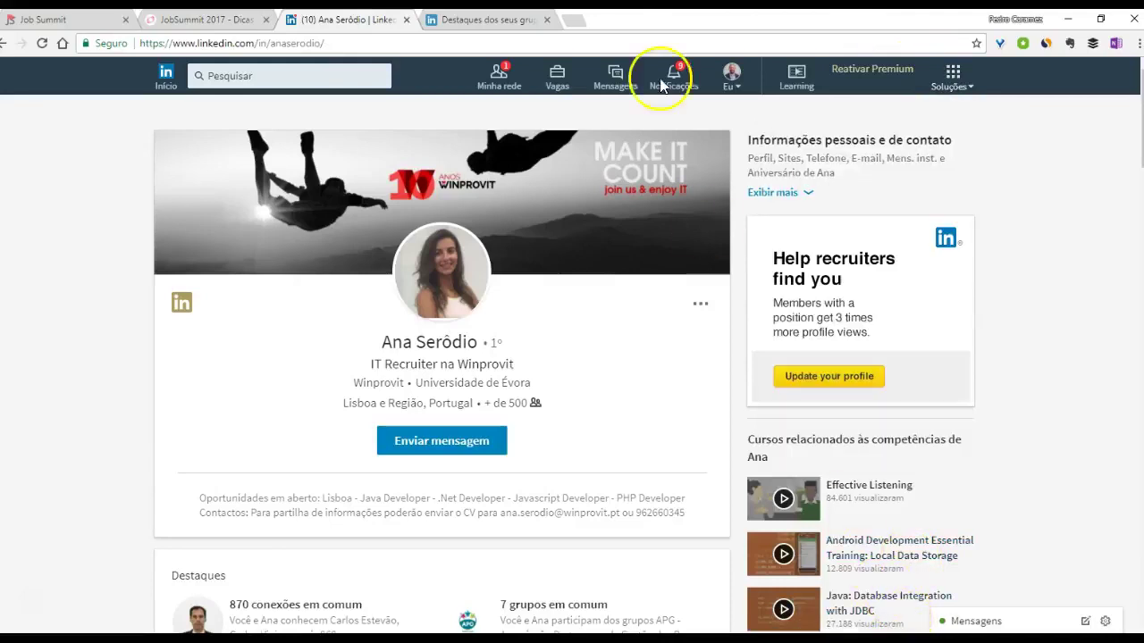
pyautogui.click(487, 19)
# - Open the '★ RECRUTADORES – VAGAS' group and scroll through its job posts
pyautogui.click(304, 324)
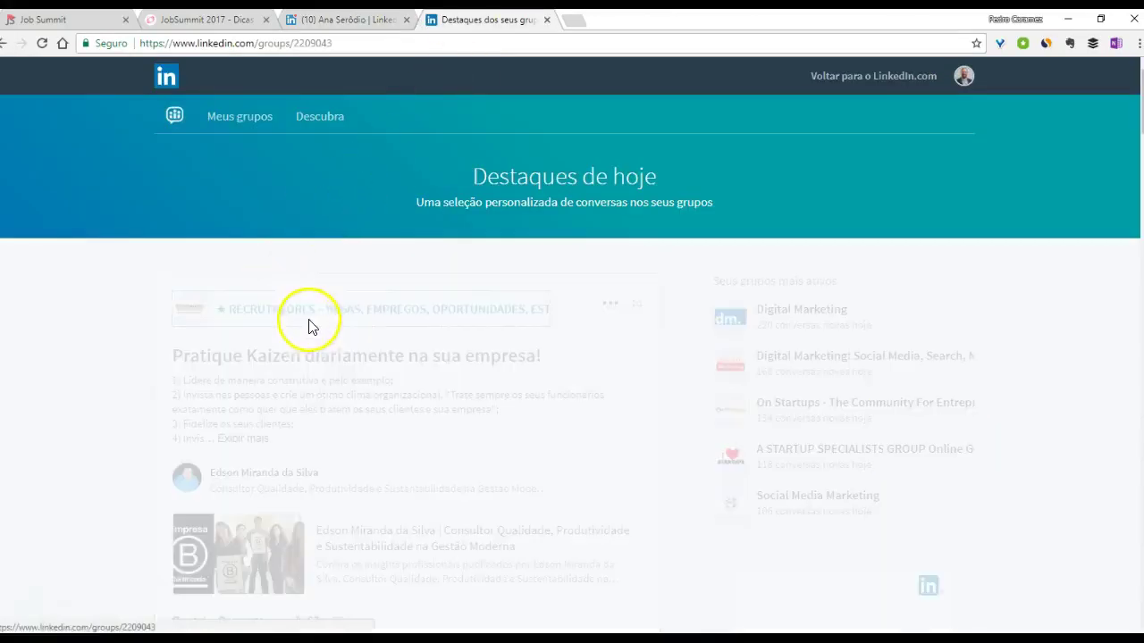
pyautogui.scroll(-4, 101, 306)
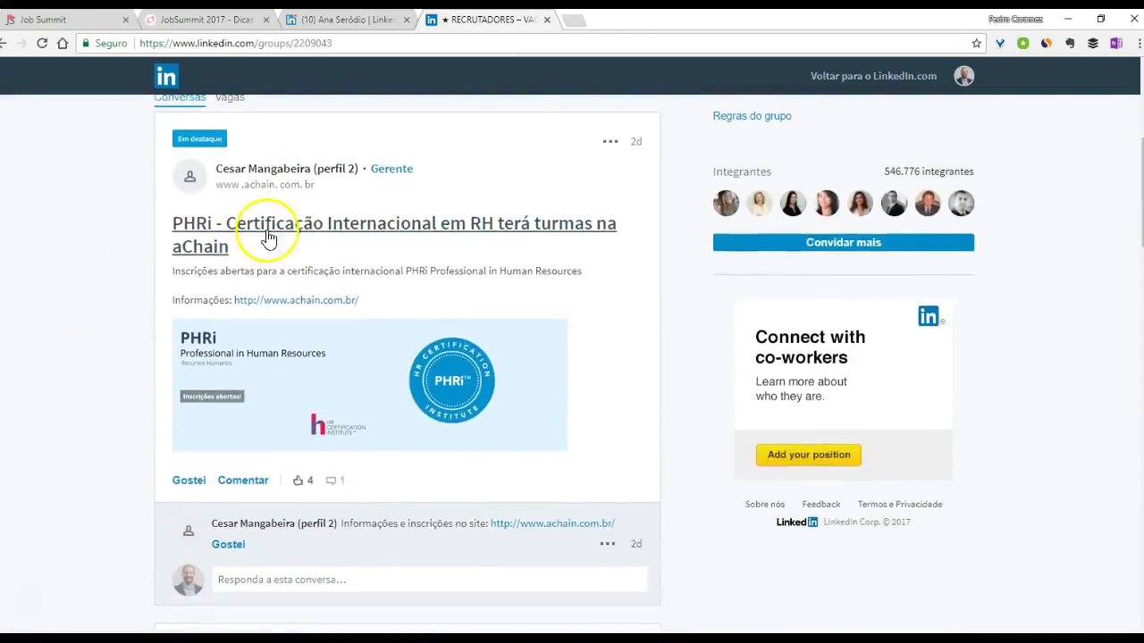
pyautogui.scroll(-6, 199, 230)
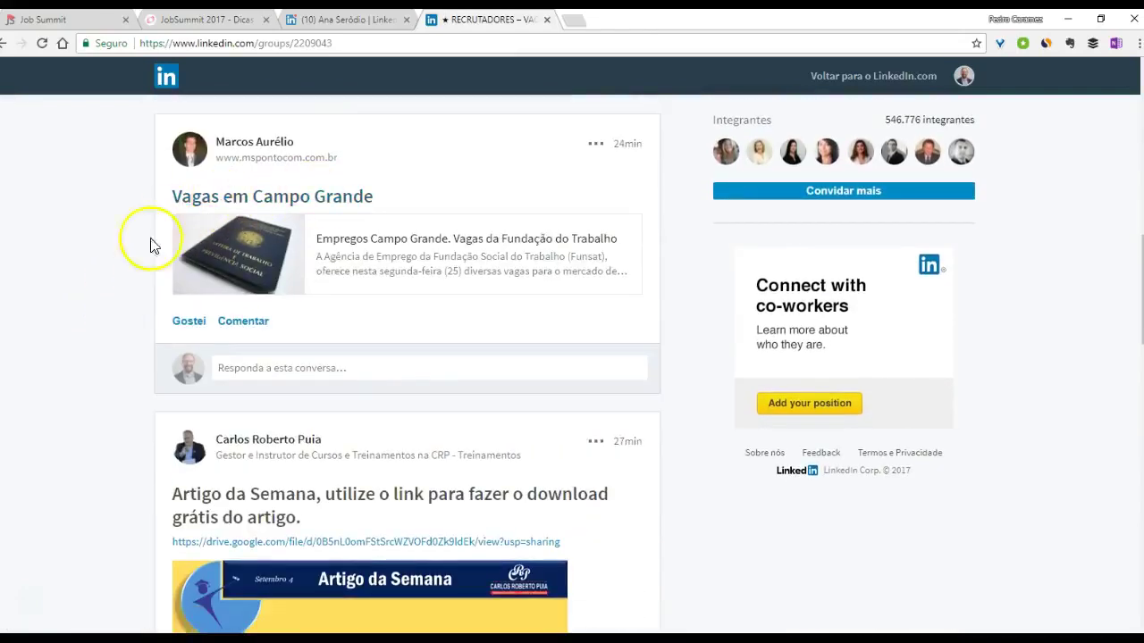
pyautogui.scroll(-7, 89, 312)
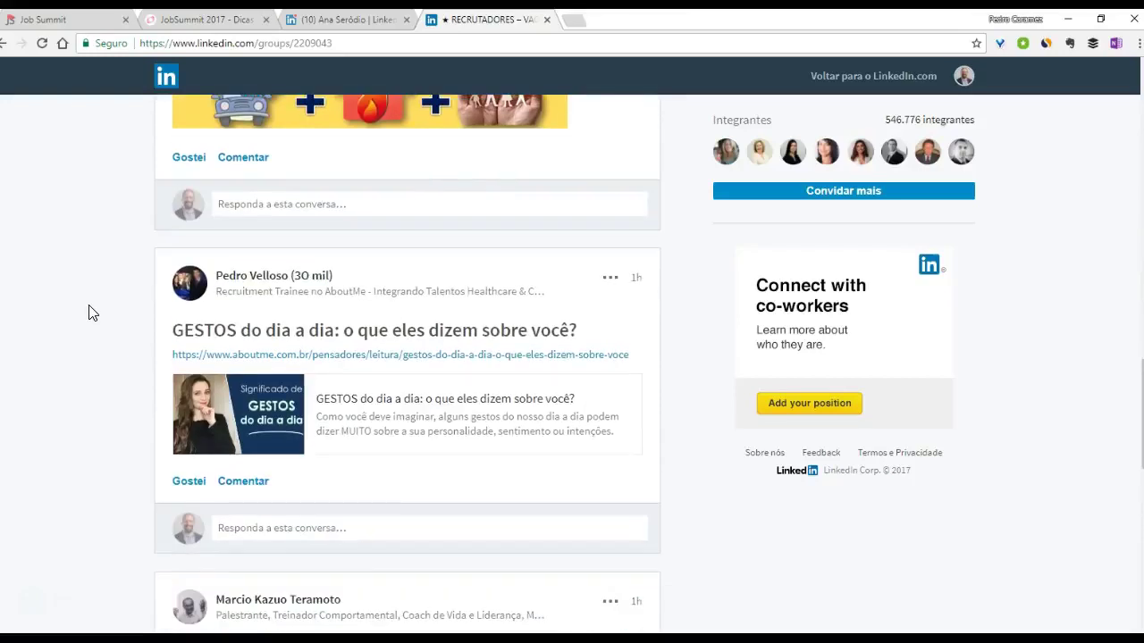
pyautogui.click(104, 241)
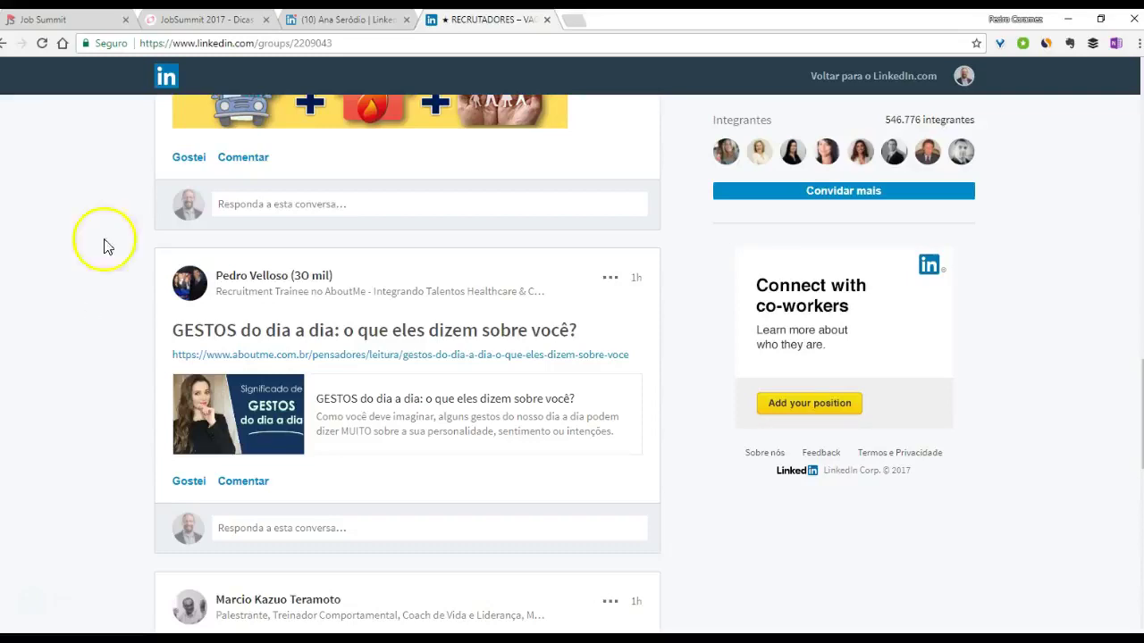
# - Advance the JobSummit presentation to Estratégias de Participação, then return to the recruiter's profile
pyautogui.hotkey('ctrl', 'shift', 'Tab')
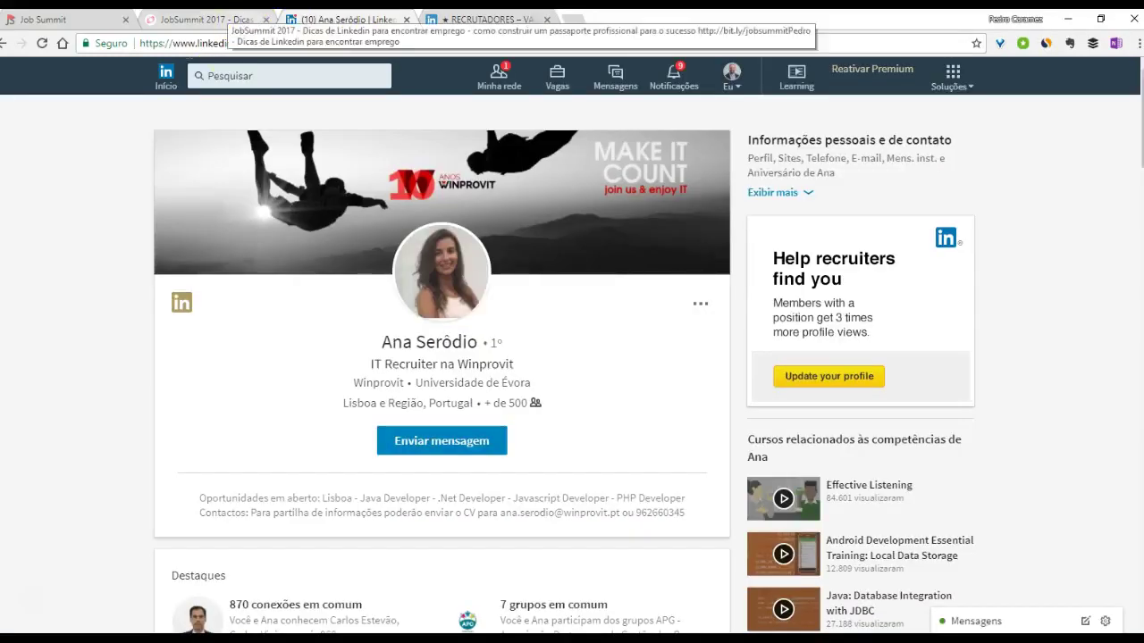
pyautogui.hotkey('ctrl', 'shift', 'Tab')
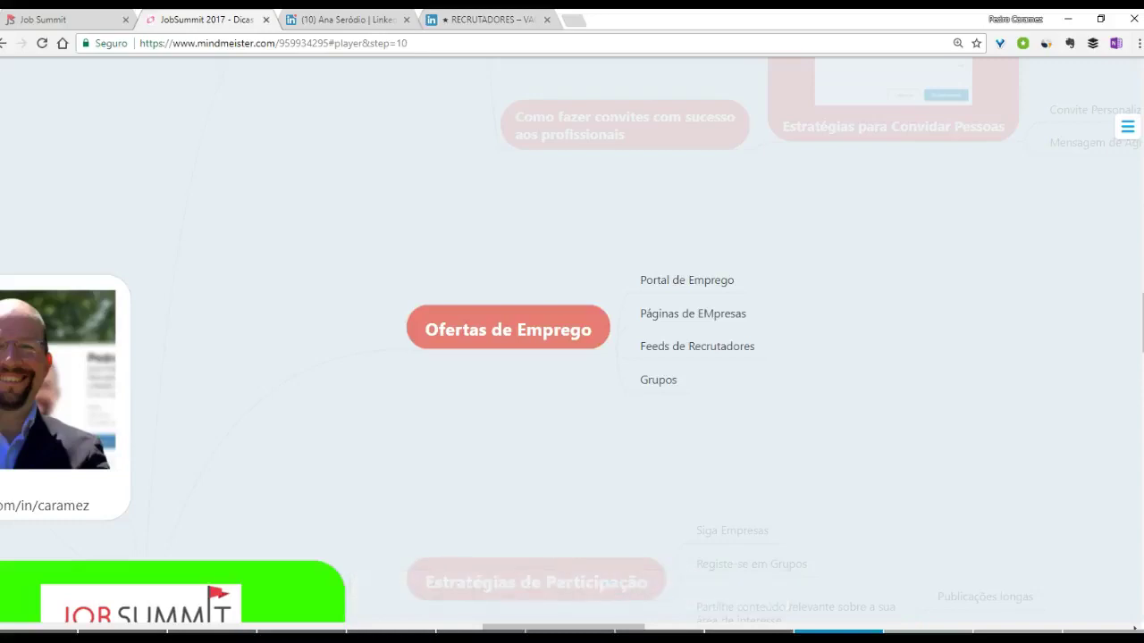
pyautogui.moveTo(363, 494)
pyautogui.click(563, 593)
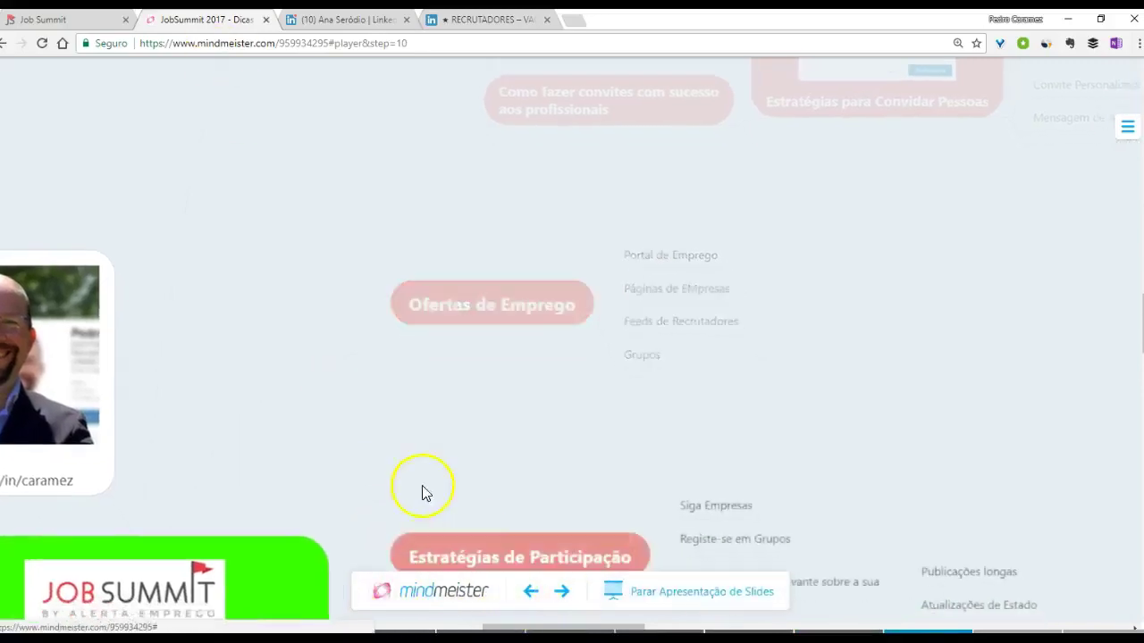
pyautogui.press('Right')
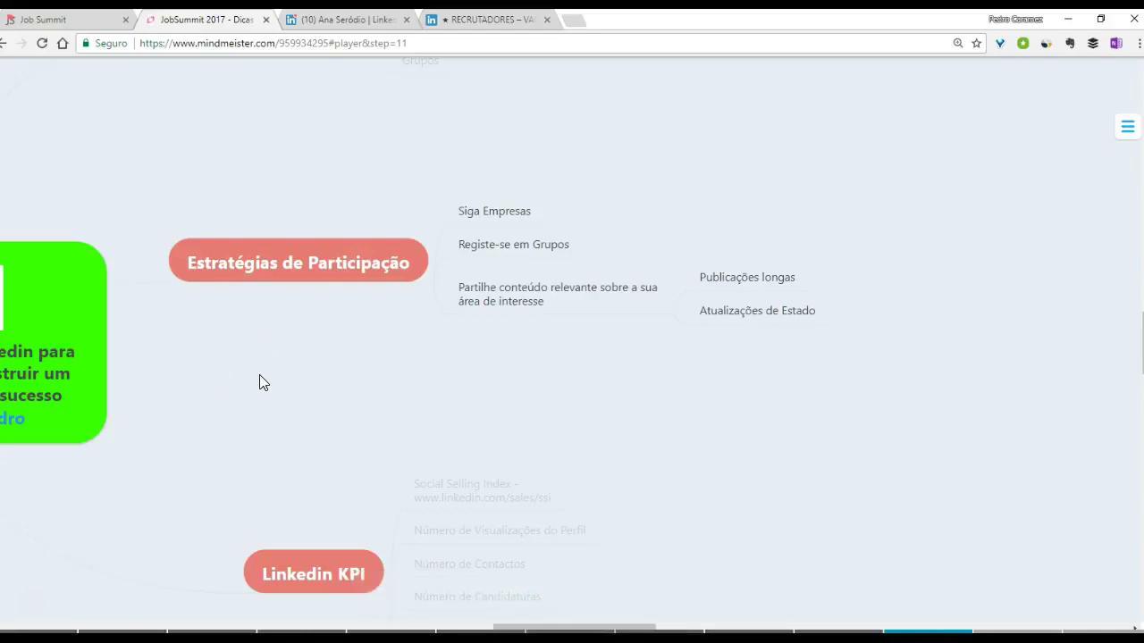
pyautogui.click(336, 20)
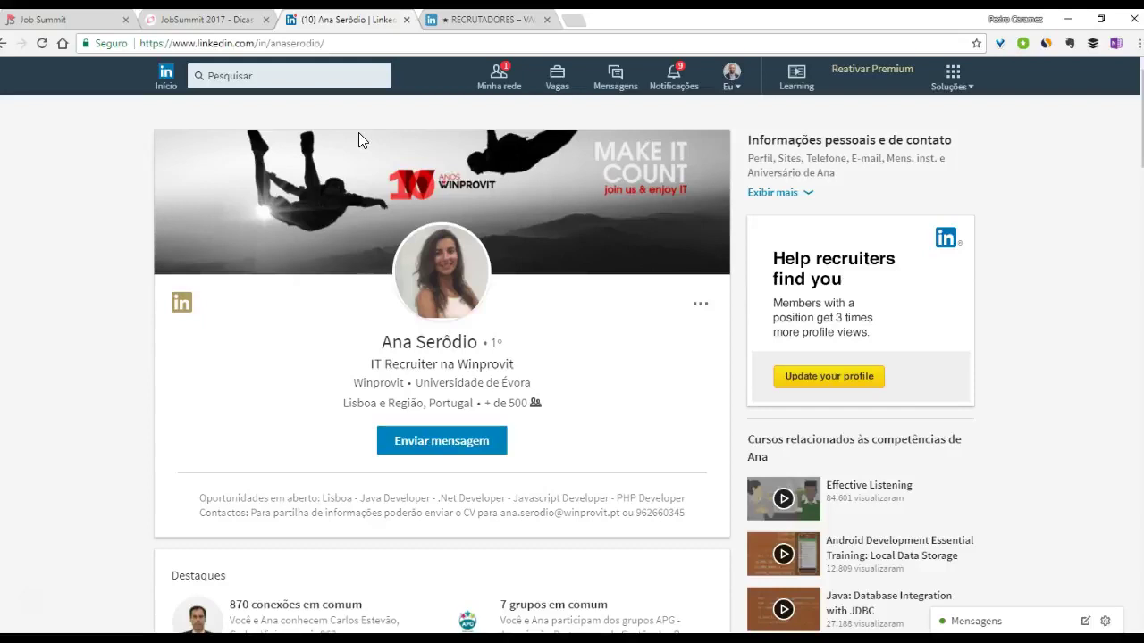
# - Browse Winprovit's company page (3,793 followers), then switch back to the RECRUTADORES group feed
pyautogui.scroll(-9, 370, 163)
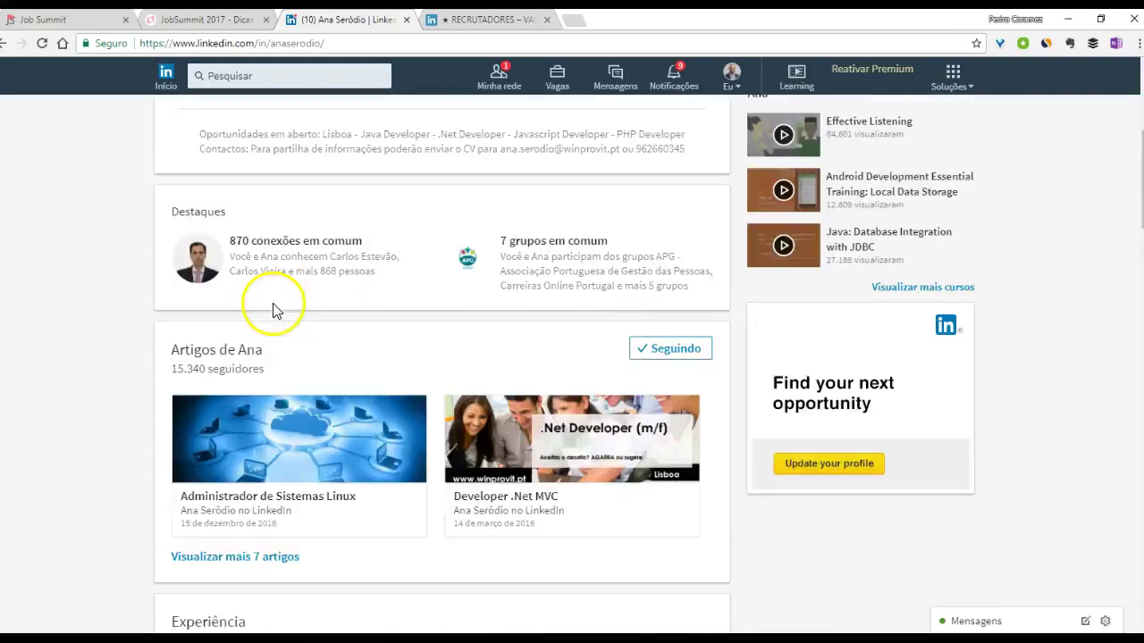
pyautogui.click(199, 240)
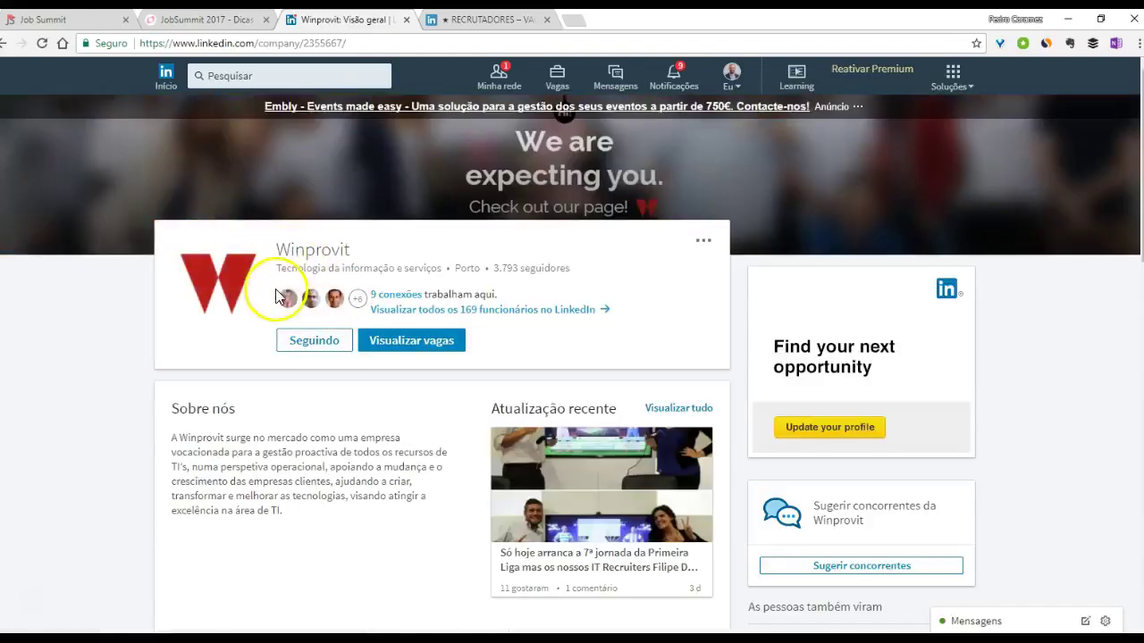
pyautogui.scroll(-8, 112, 337)
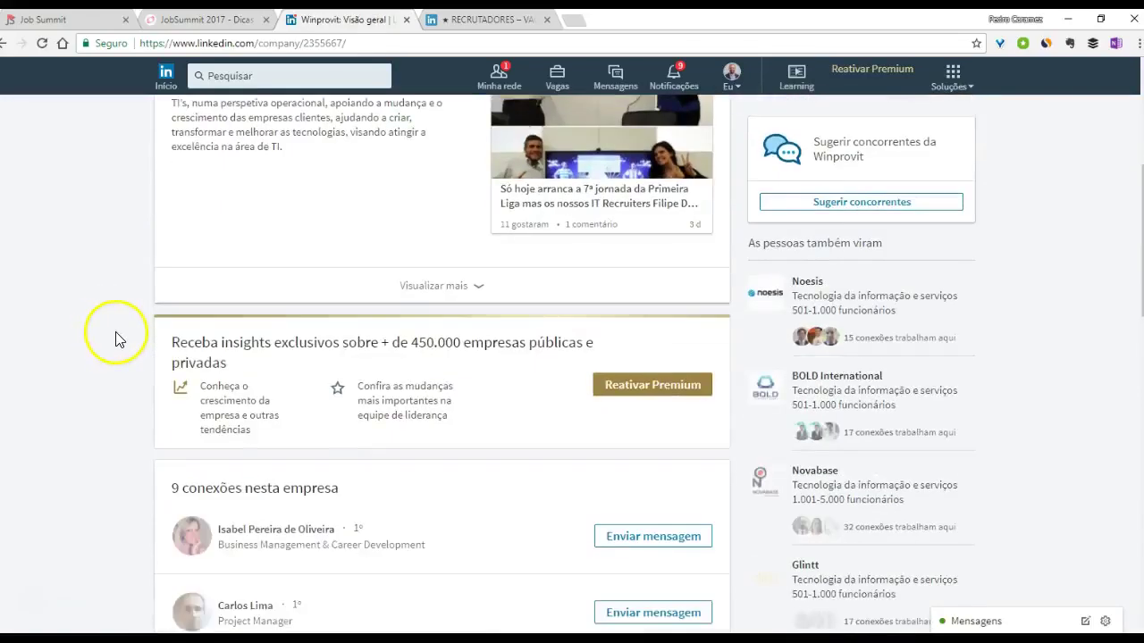
pyautogui.scroll(-4, 122, 336)
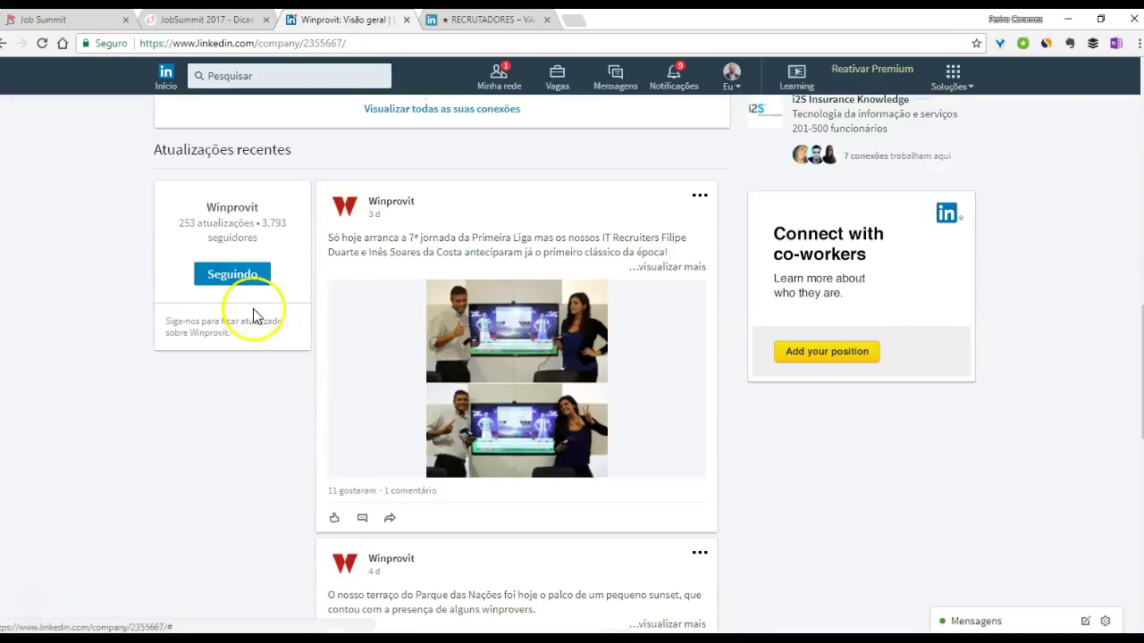
pyautogui.scroll(4, 109, 266)
pyautogui.scroll(4, 109, 266)
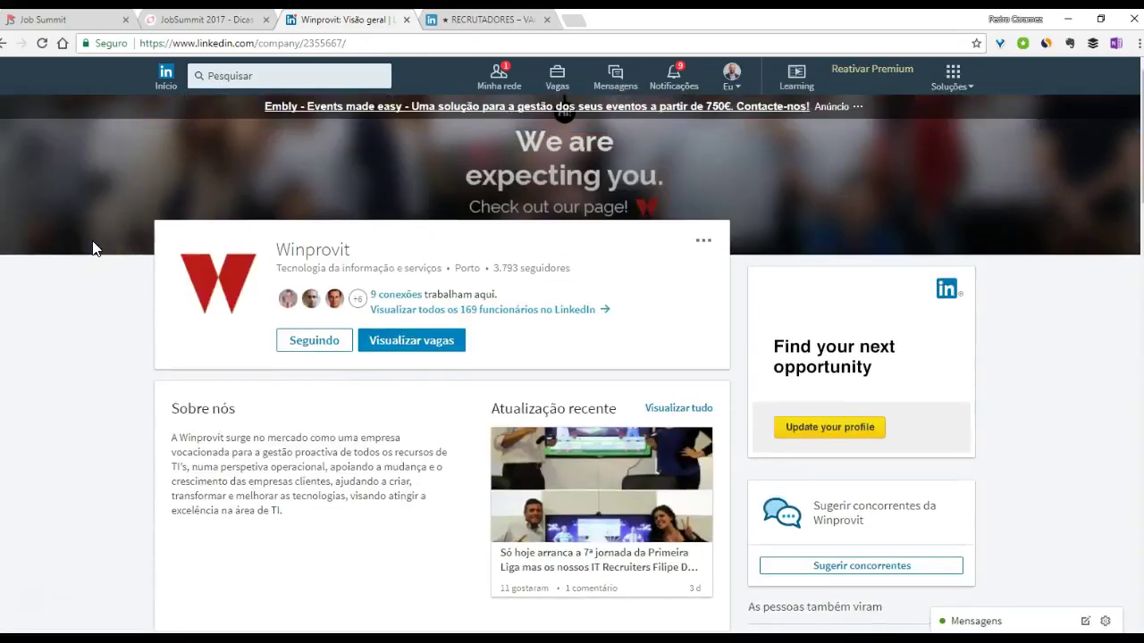
pyautogui.click(487, 19)
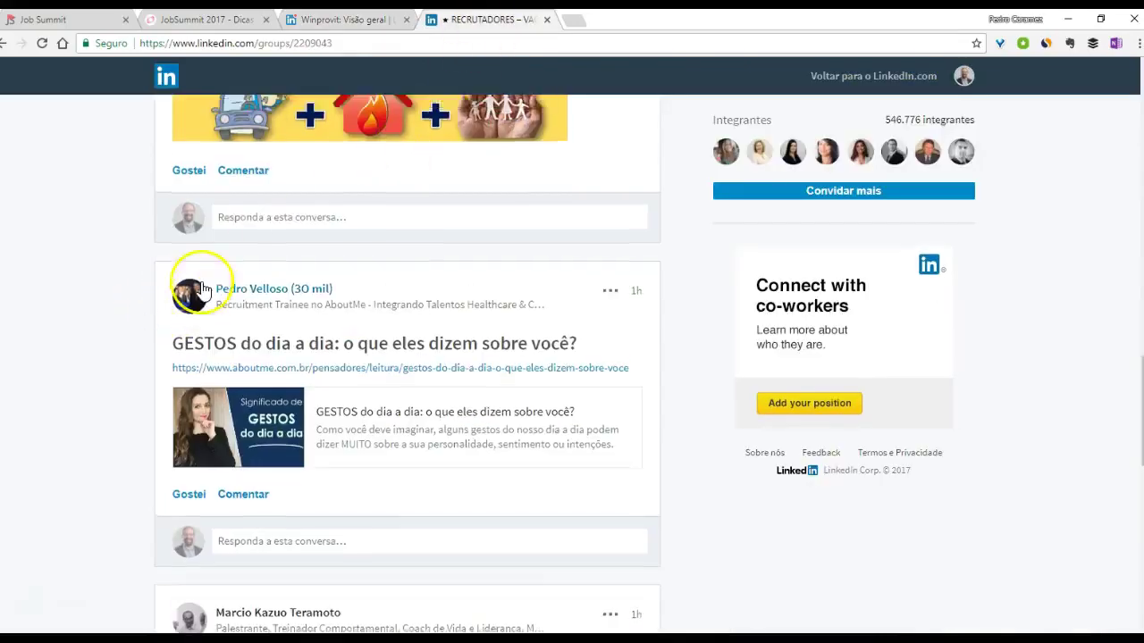
# - Discover suggested groups and open the Global Academic Innovation Network (GAIN) group
pyautogui.scroll(10, 204, 290)
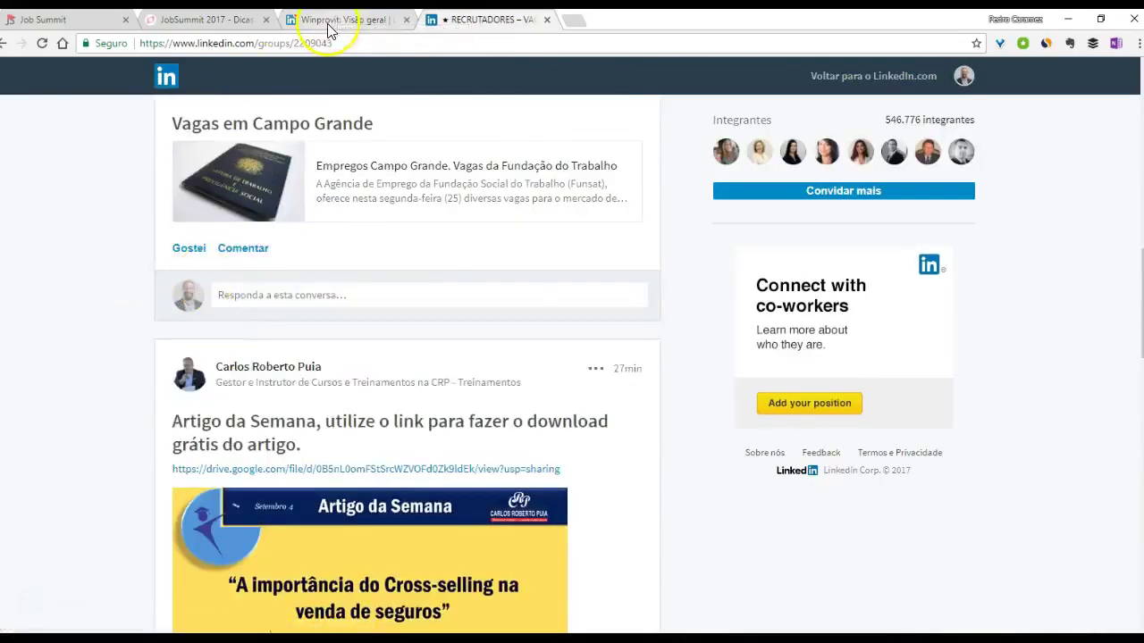
pyautogui.scroll(10, 257, 137)
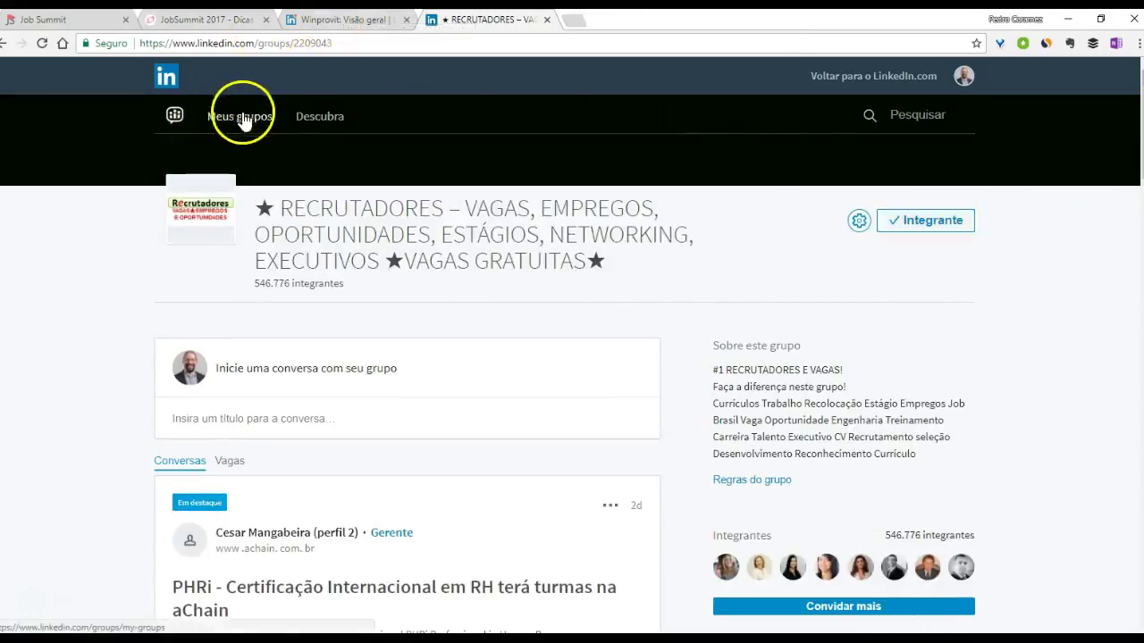
pyautogui.click(323, 119)
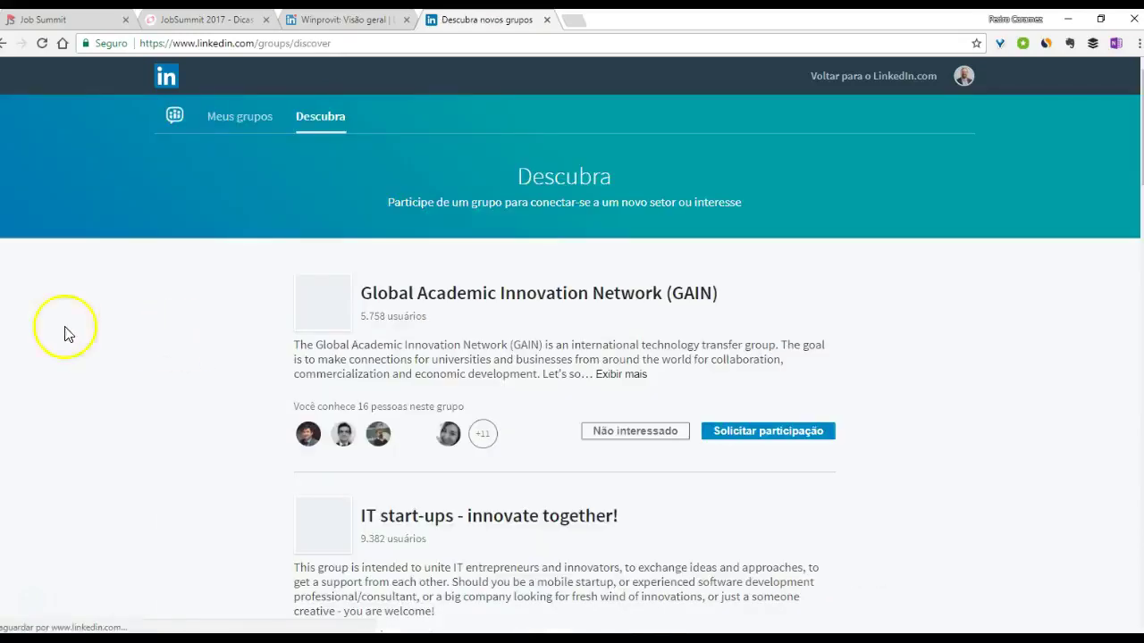
pyautogui.click(492, 297)
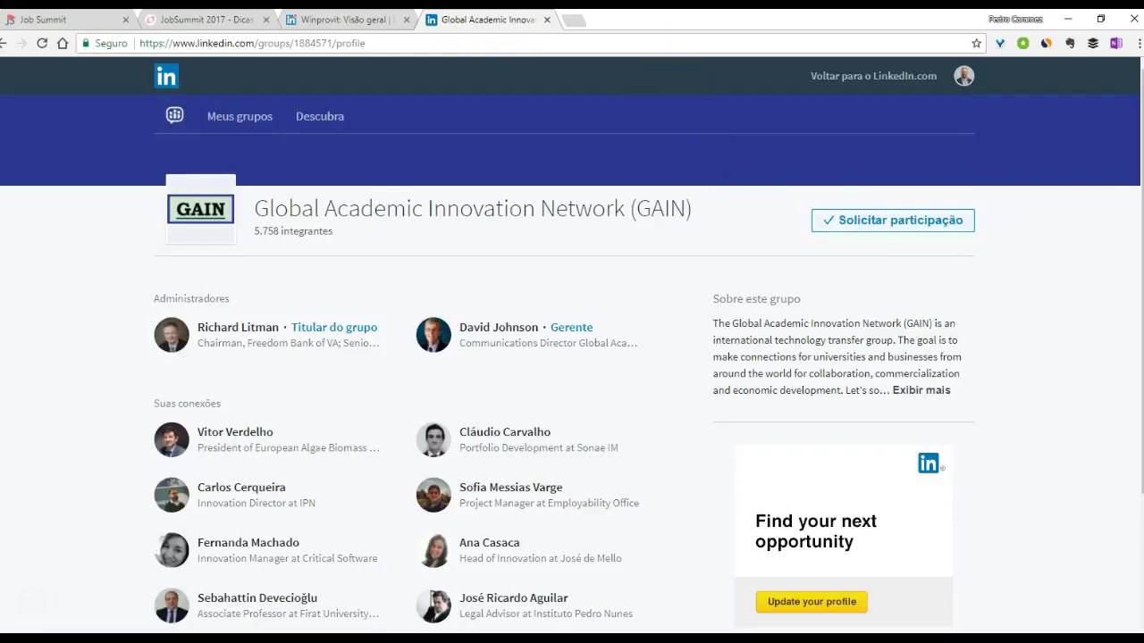
# - Switch to the Winprovit company page tab and go back to the recruiter's profile
pyautogui.click(341, 19)
pyautogui.scroll(-3, 300, 273)
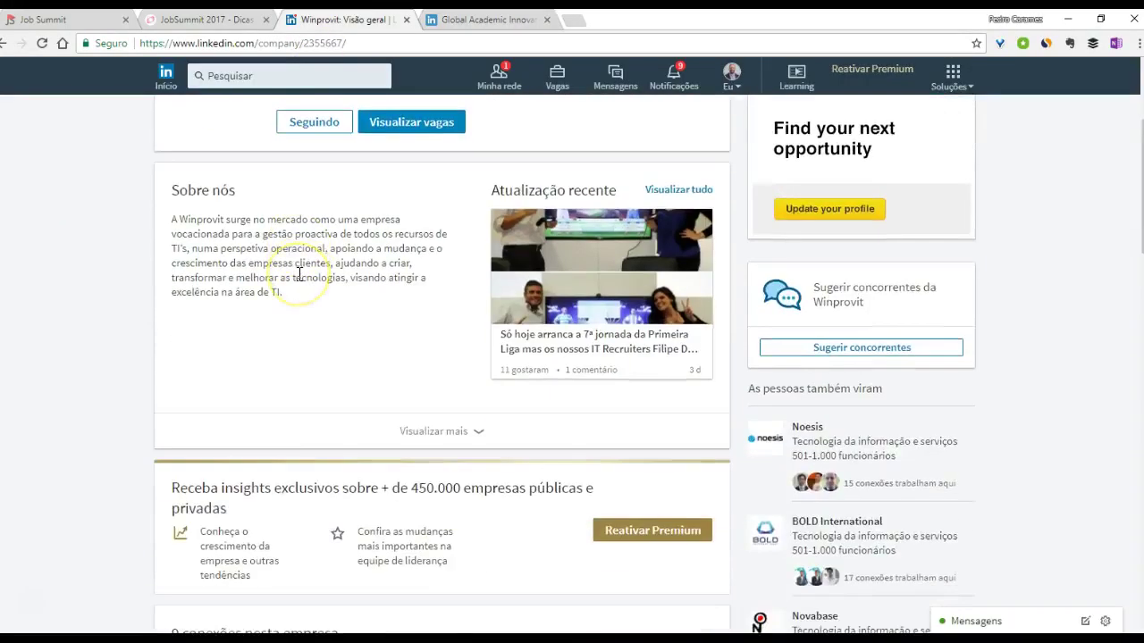
pyautogui.scroll(3, 299, 274)
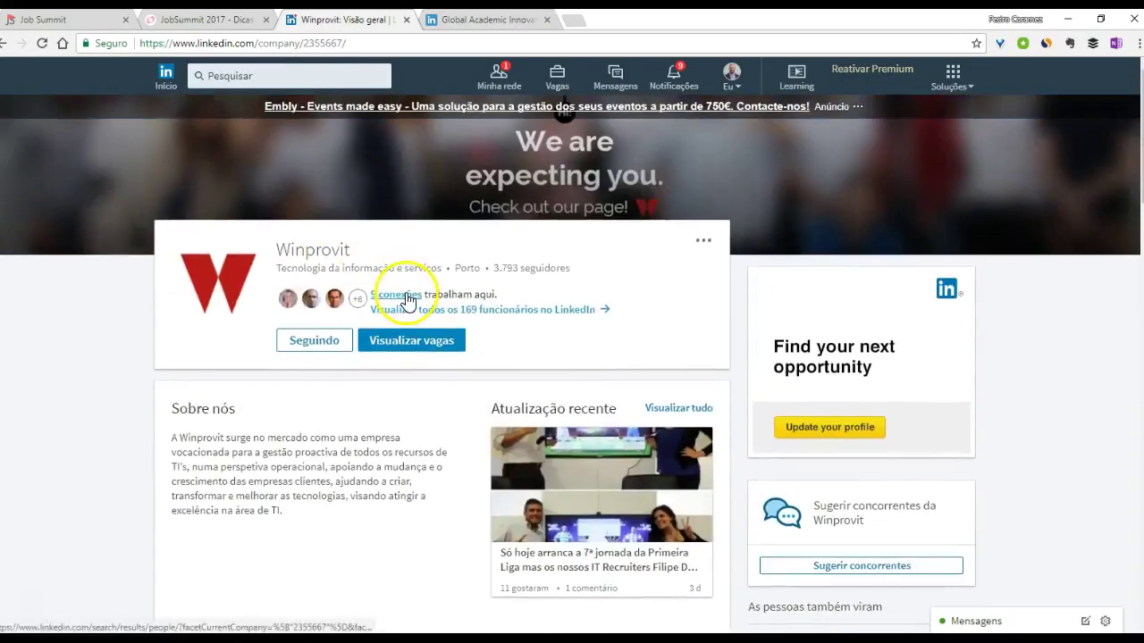
pyautogui.click(4, 43)
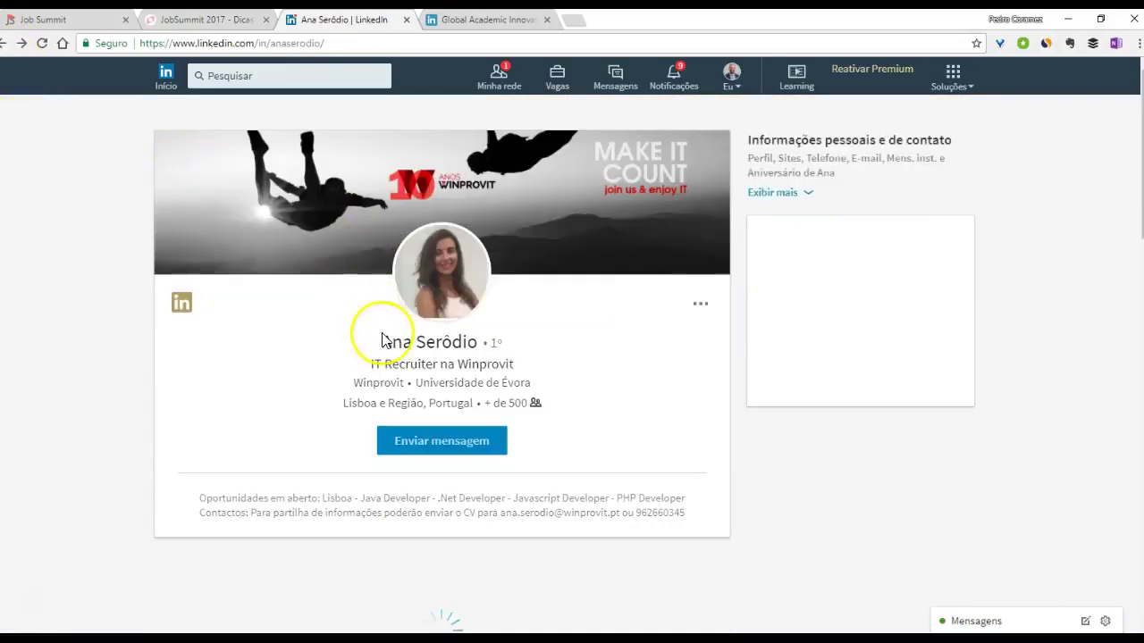
pyautogui.scroll(-8, 408, 366)
pyautogui.scroll(-20, 148, 393)
pyautogui.scroll(-5, 148, 393)
pyautogui.click(374, 448)
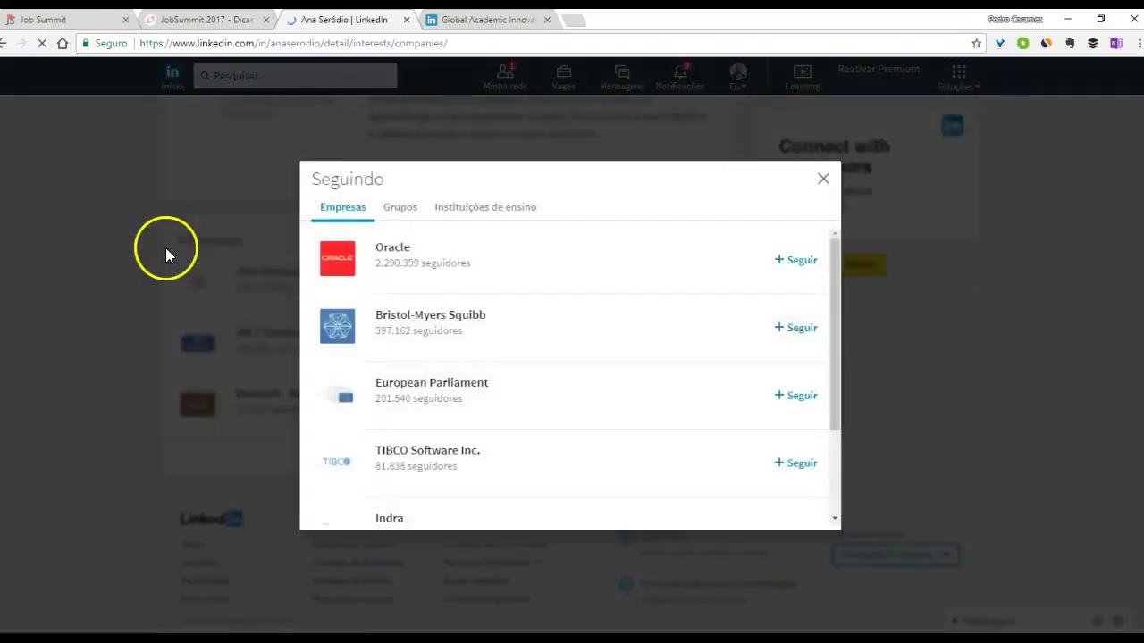
pyautogui.click(401, 209)
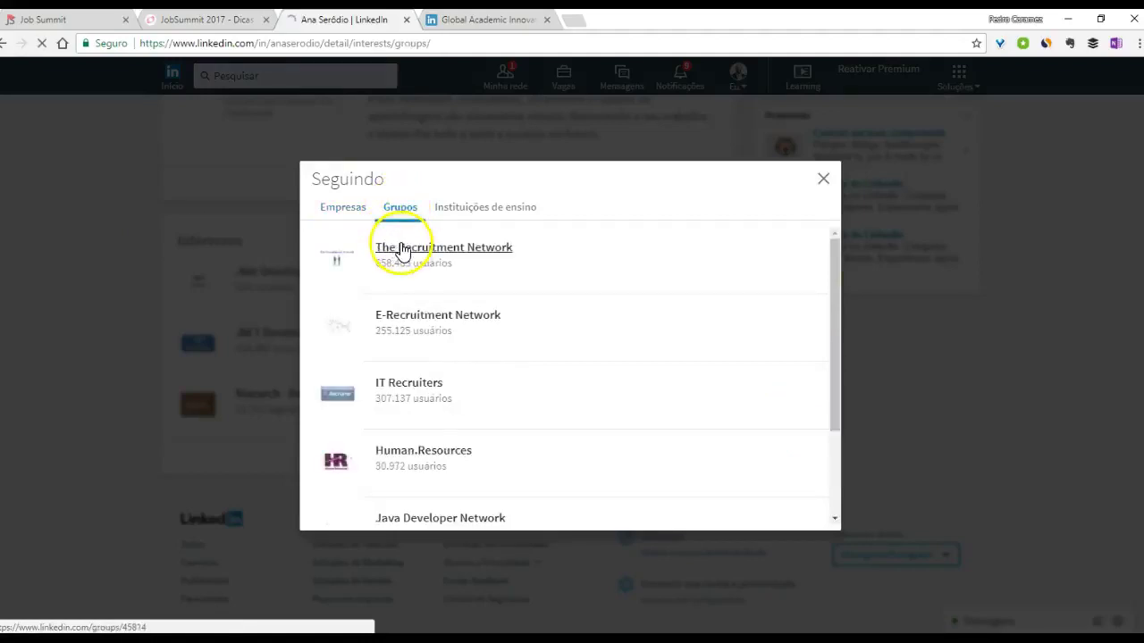
pyautogui.scroll(-3, 411, 358)
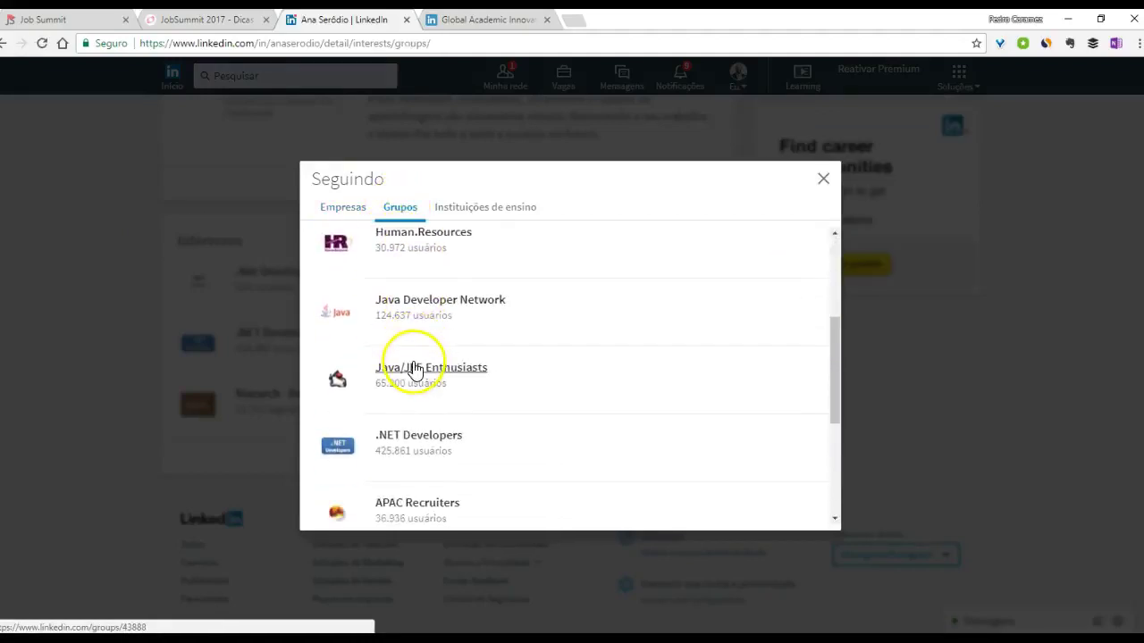
pyautogui.scroll(-2, 414, 369)
pyautogui.scroll(-3, 414, 369)
pyautogui.scroll(-2, 404, 362)
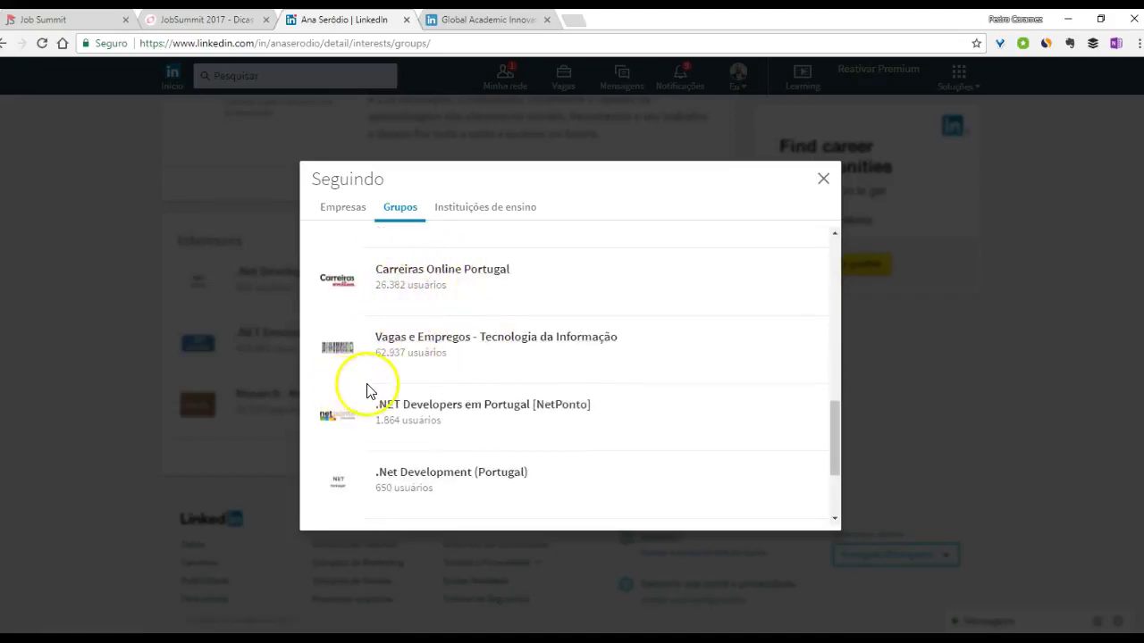
pyautogui.scroll(-3, 368, 395)
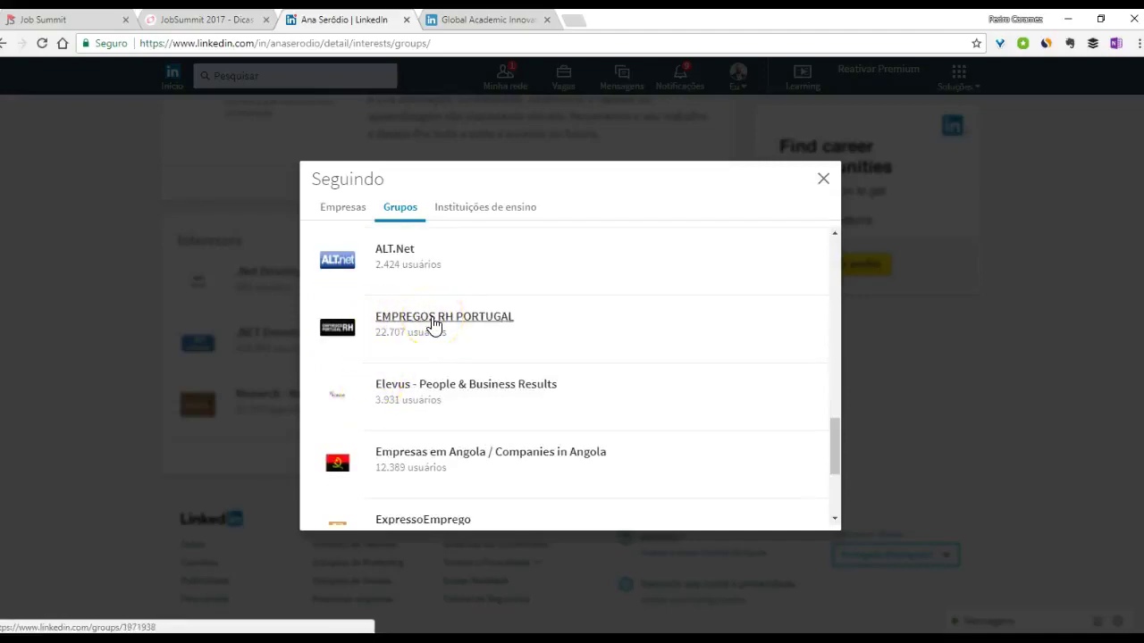
pyautogui.click(823, 180)
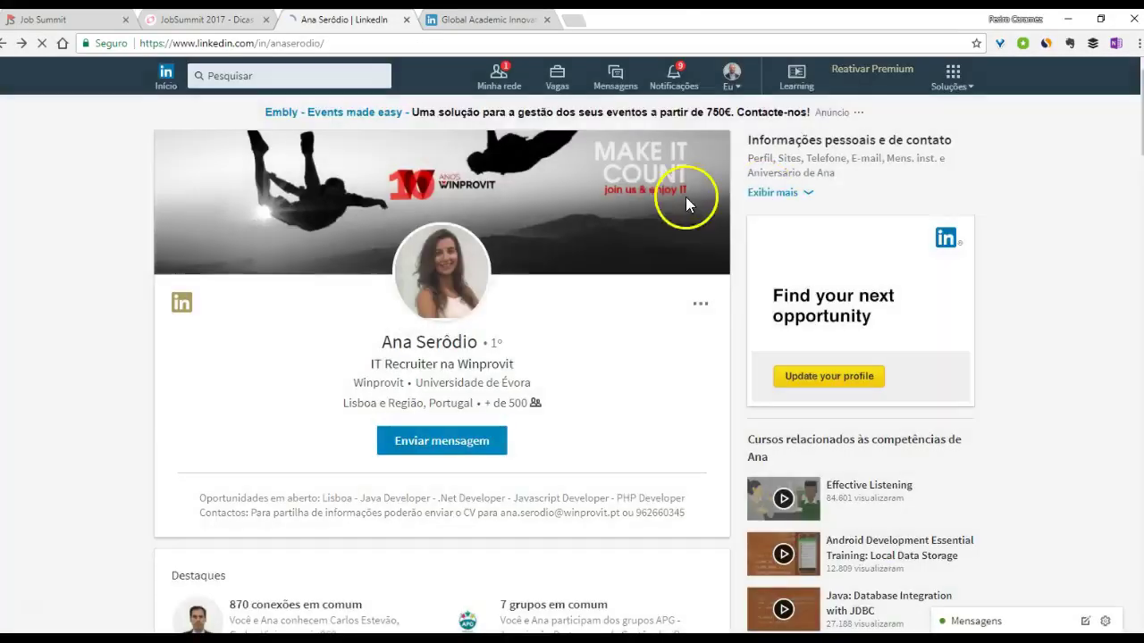
pyautogui.click(207, 18)
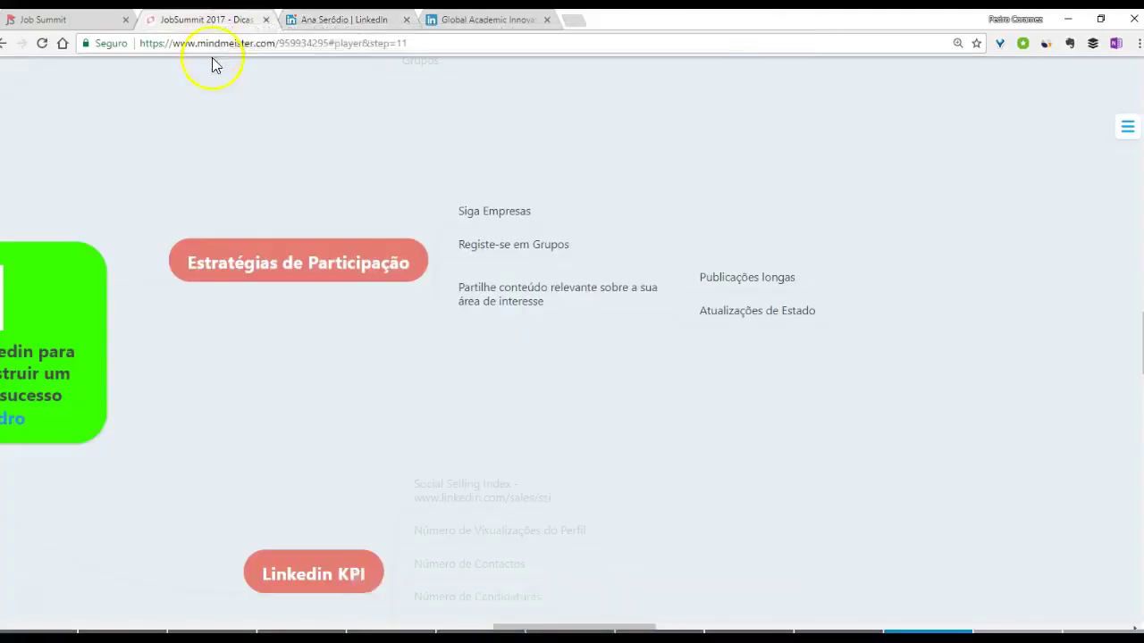
pyautogui.click(344, 19)
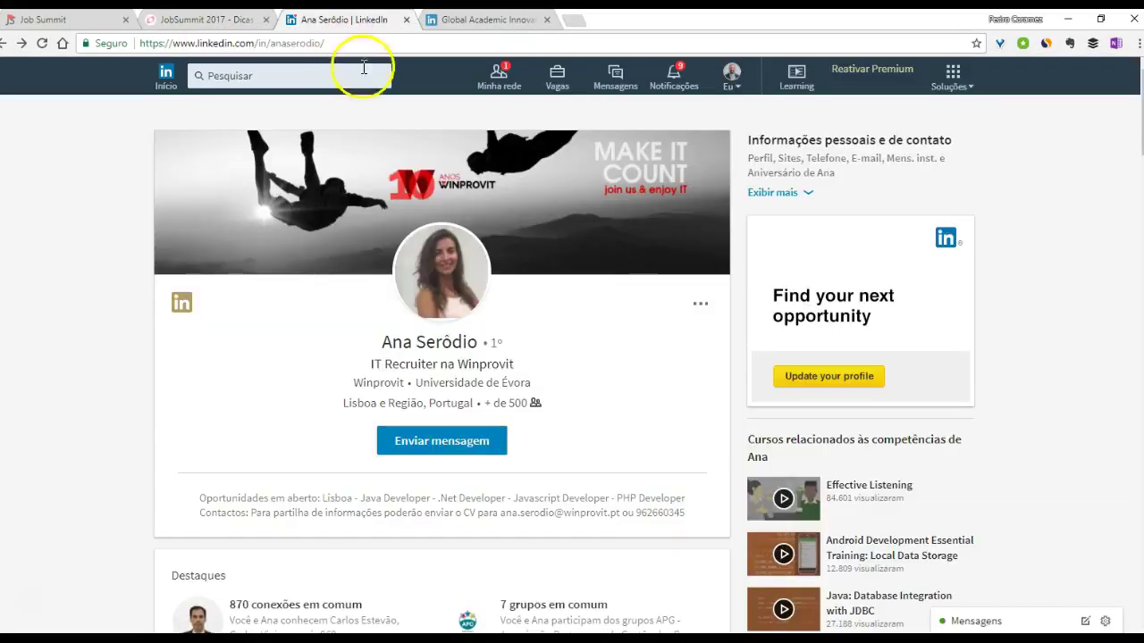
# - Return to the LinkedIn home feed and start a post in the share box
pyautogui.click(166, 79)
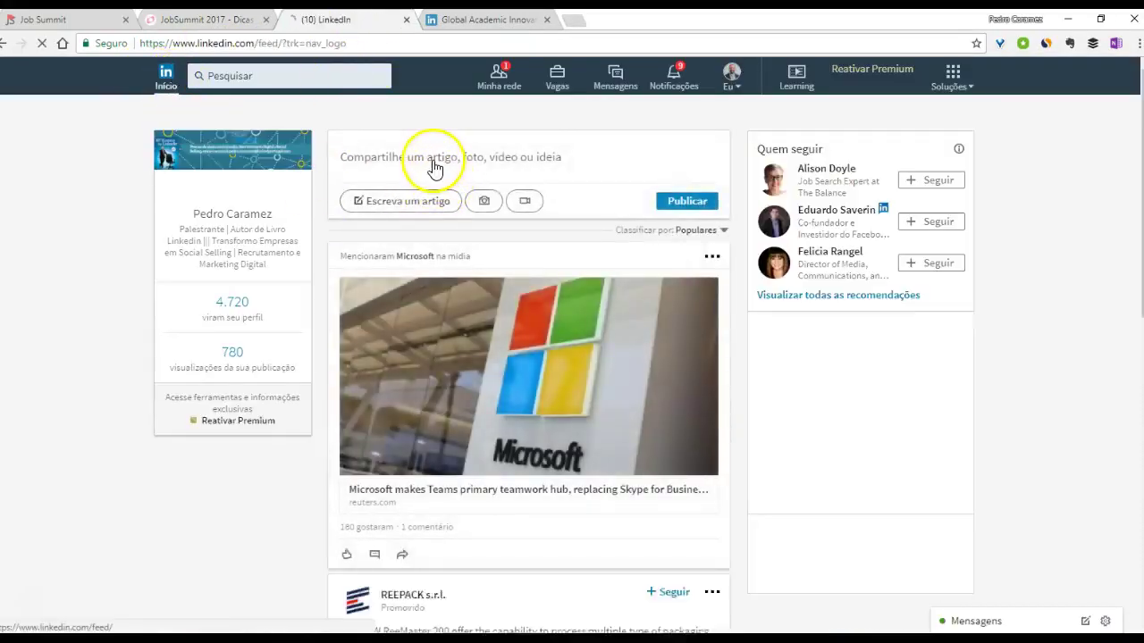
pyautogui.click(435, 169)
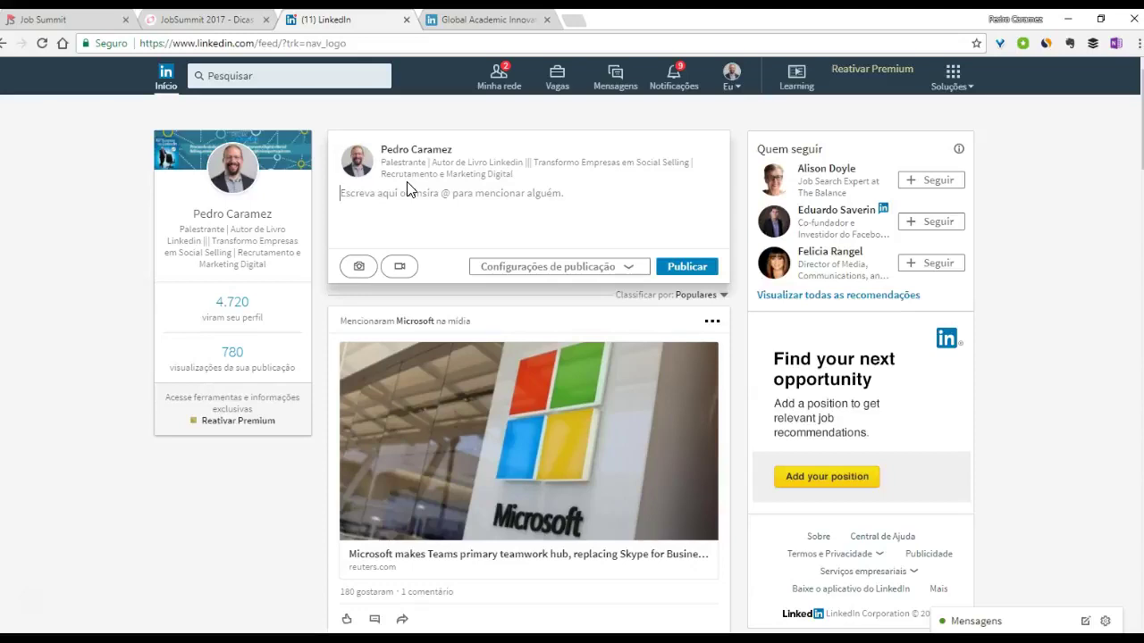
# - Scroll down the home feed to reach the VentureBeat and Inc. Magazine news posts
pyautogui.scroll(-7, 143, 433)
pyautogui.scroll(-12, 140, 427)
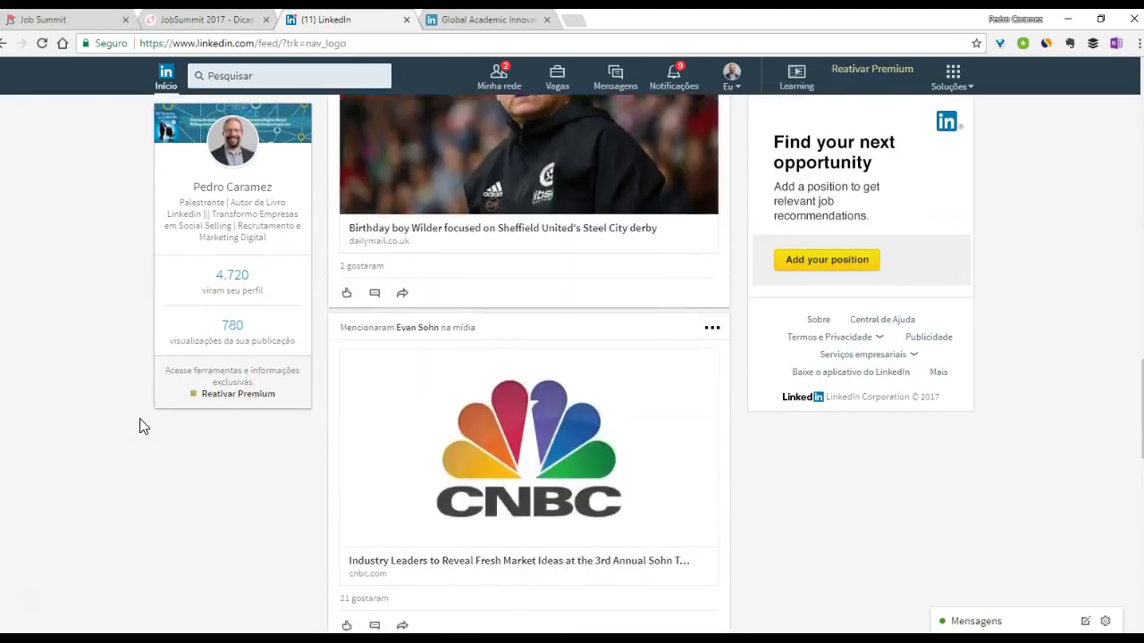
pyautogui.scroll(-4, 140, 426)
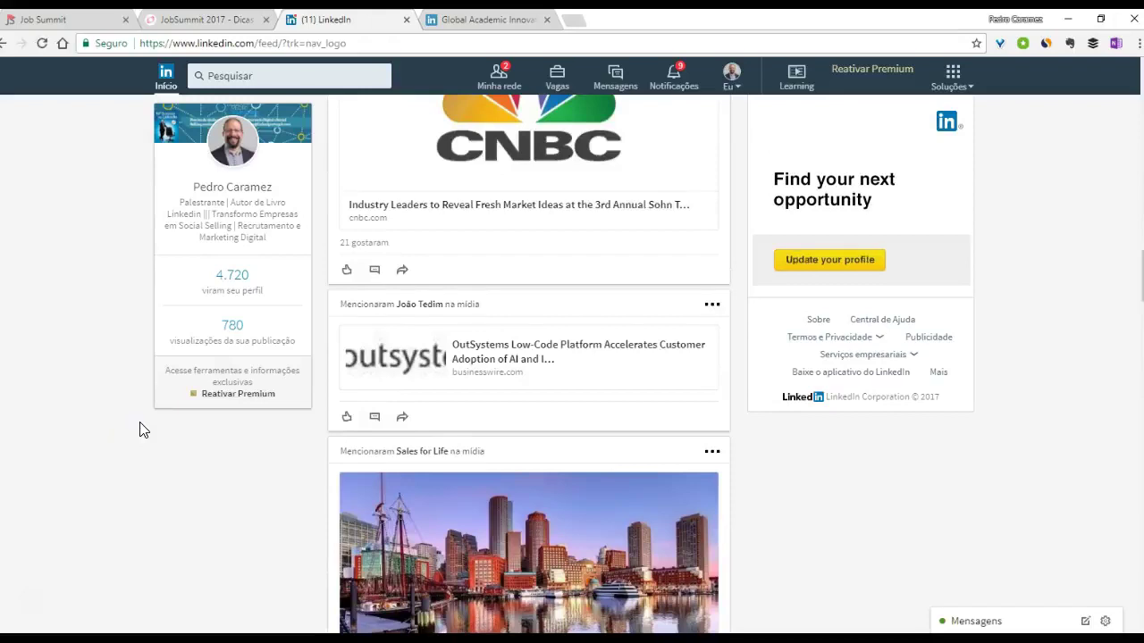
pyautogui.scroll(-10, 140, 430)
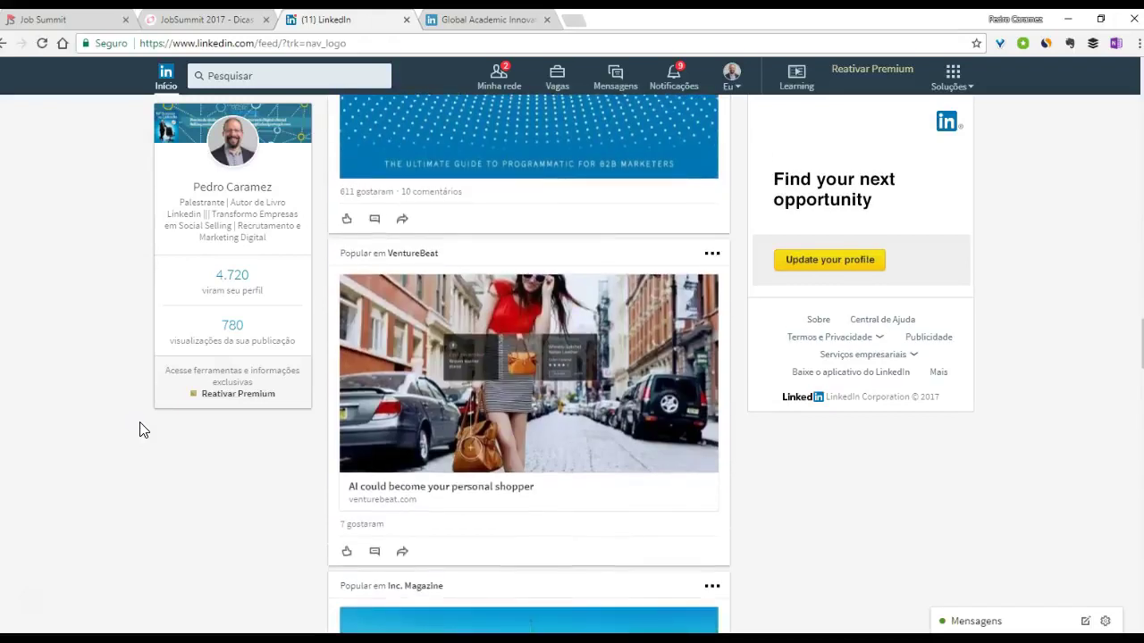
pyautogui.scroll(-2, 140, 430)
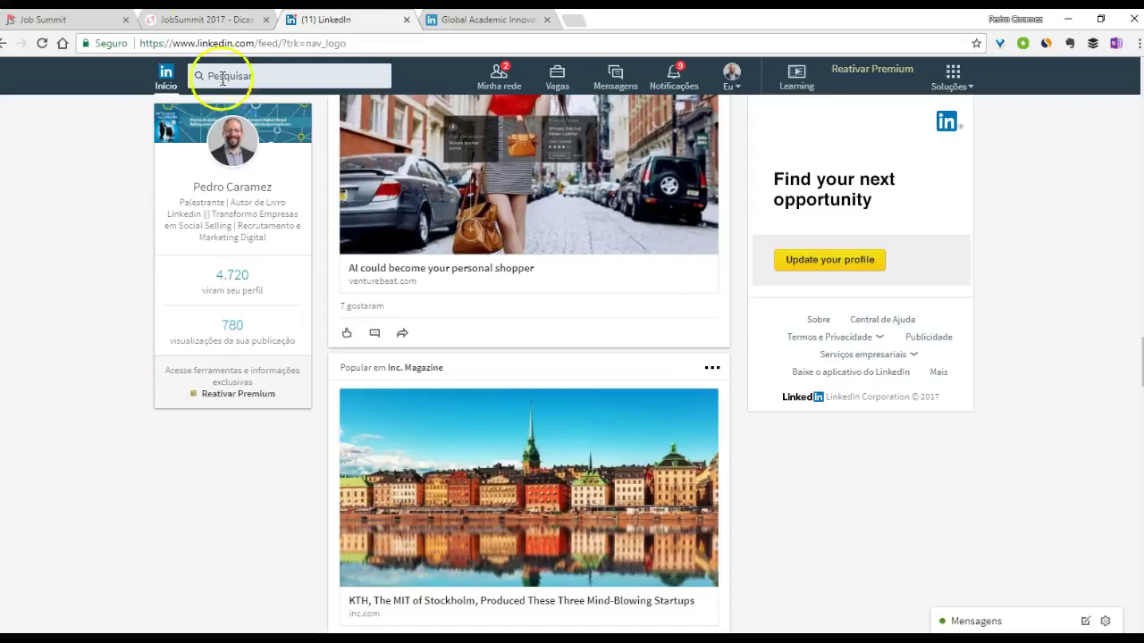
# - Glance at the JobSummit 2017 slides tab, then return to the LinkedIn feed
pyautogui.click(198, 18)
pyautogui.click(340, 19)
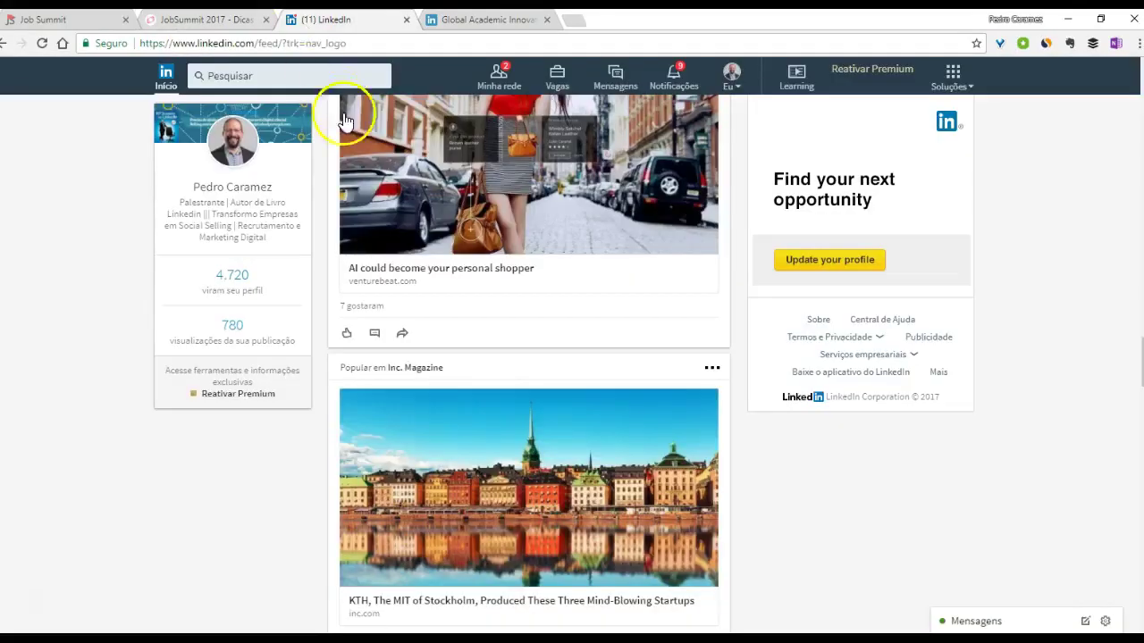
pyautogui.scroll(3, 402, 108)
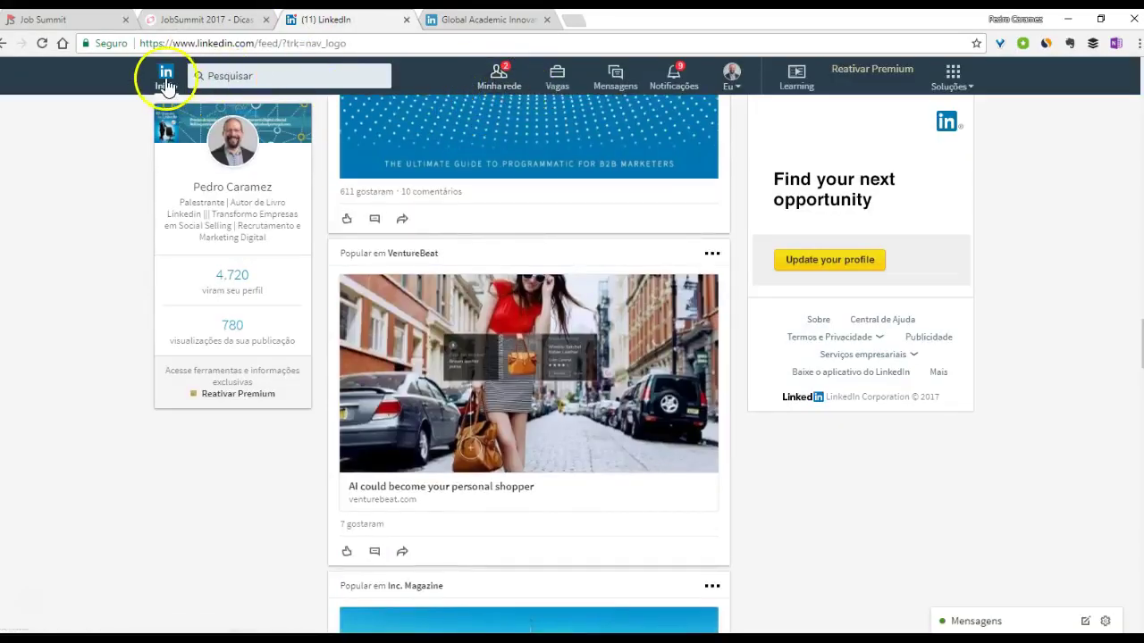
# - Reload the feed from the LinkedIn logo and start a post draft reading 'sdsdsd'
pyautogui.click(164, 75)
pyautogui.click(411, 166)
pyautogui.write('sdsdsd')
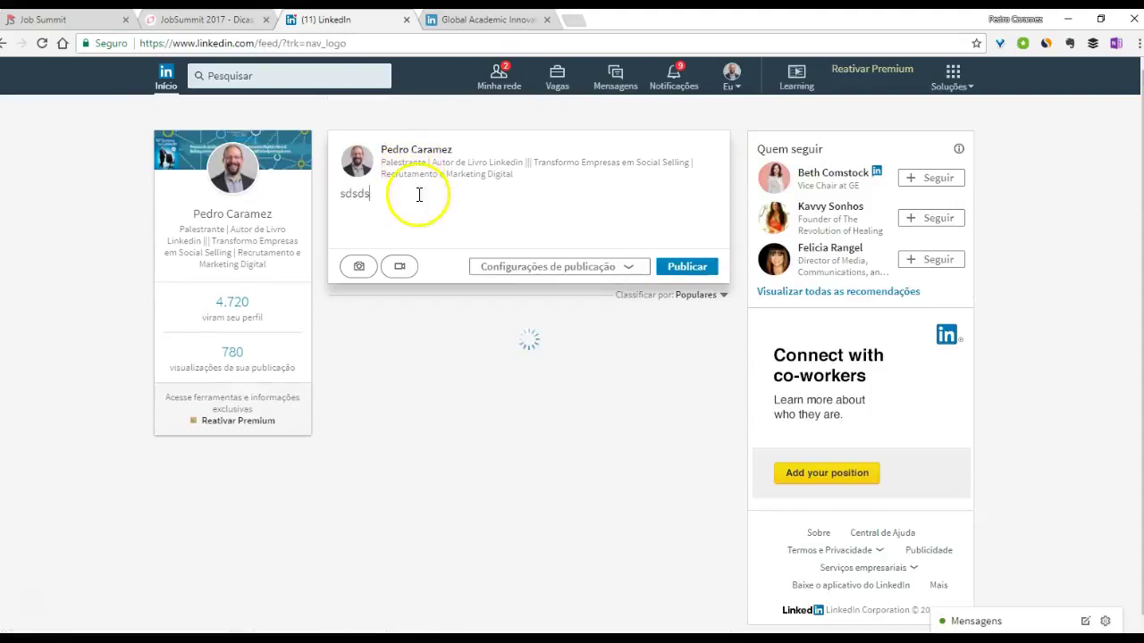